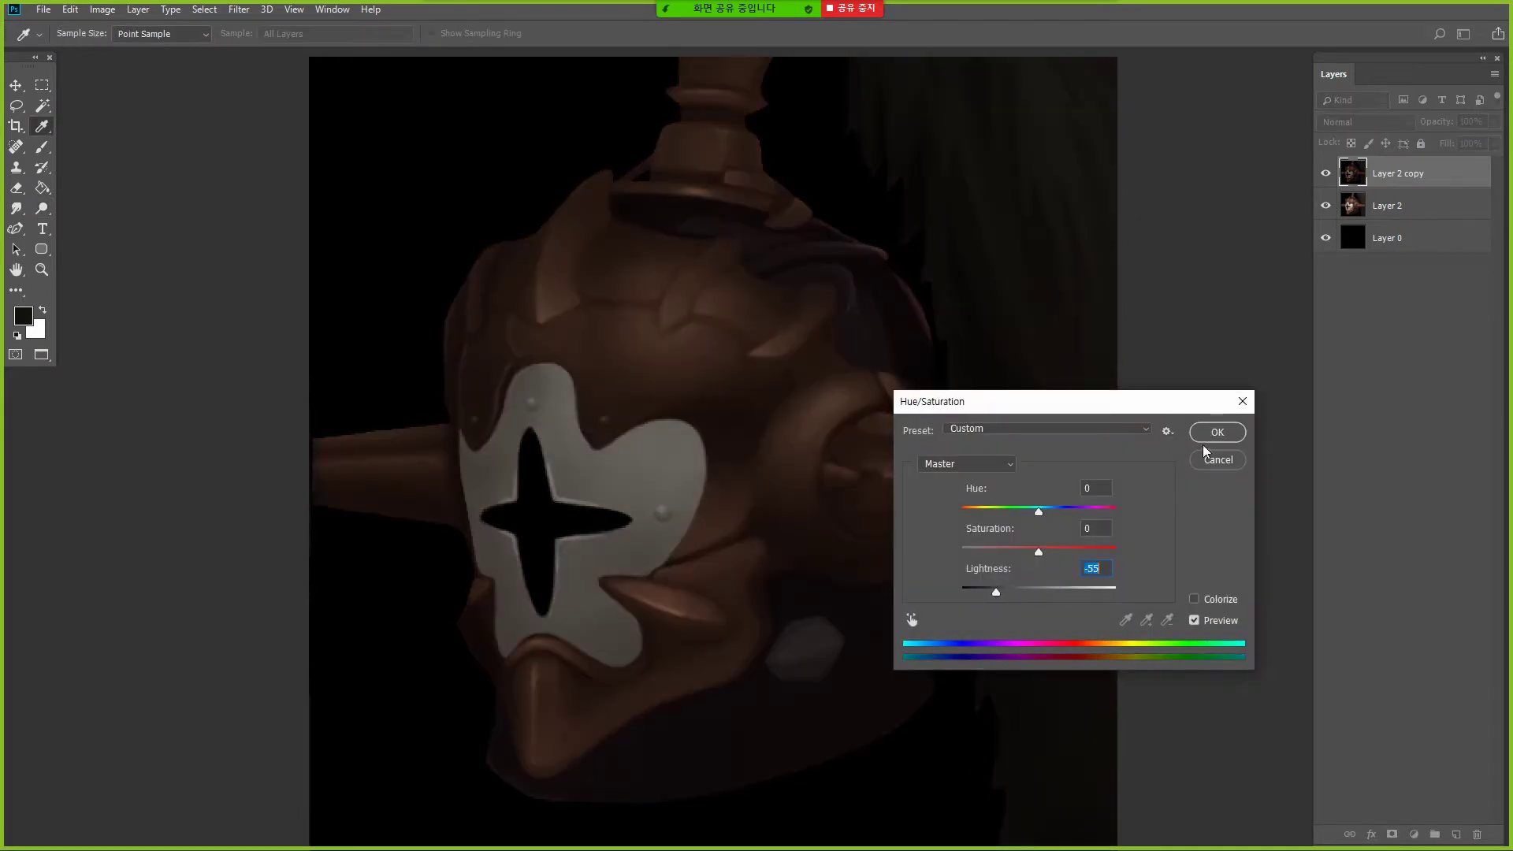
- Darken the copied helmet layer with a Hue/Saturation adjustment at Lightness -55
{"action": "left_click", "coordinate": [1218, 433]}
{"action": "key", "text": "b"}
- Brighten the upper part of the round collar around the near spike using the Dodge tool on Highlights at 20% exposure
{"action": "key", "text": "z"}
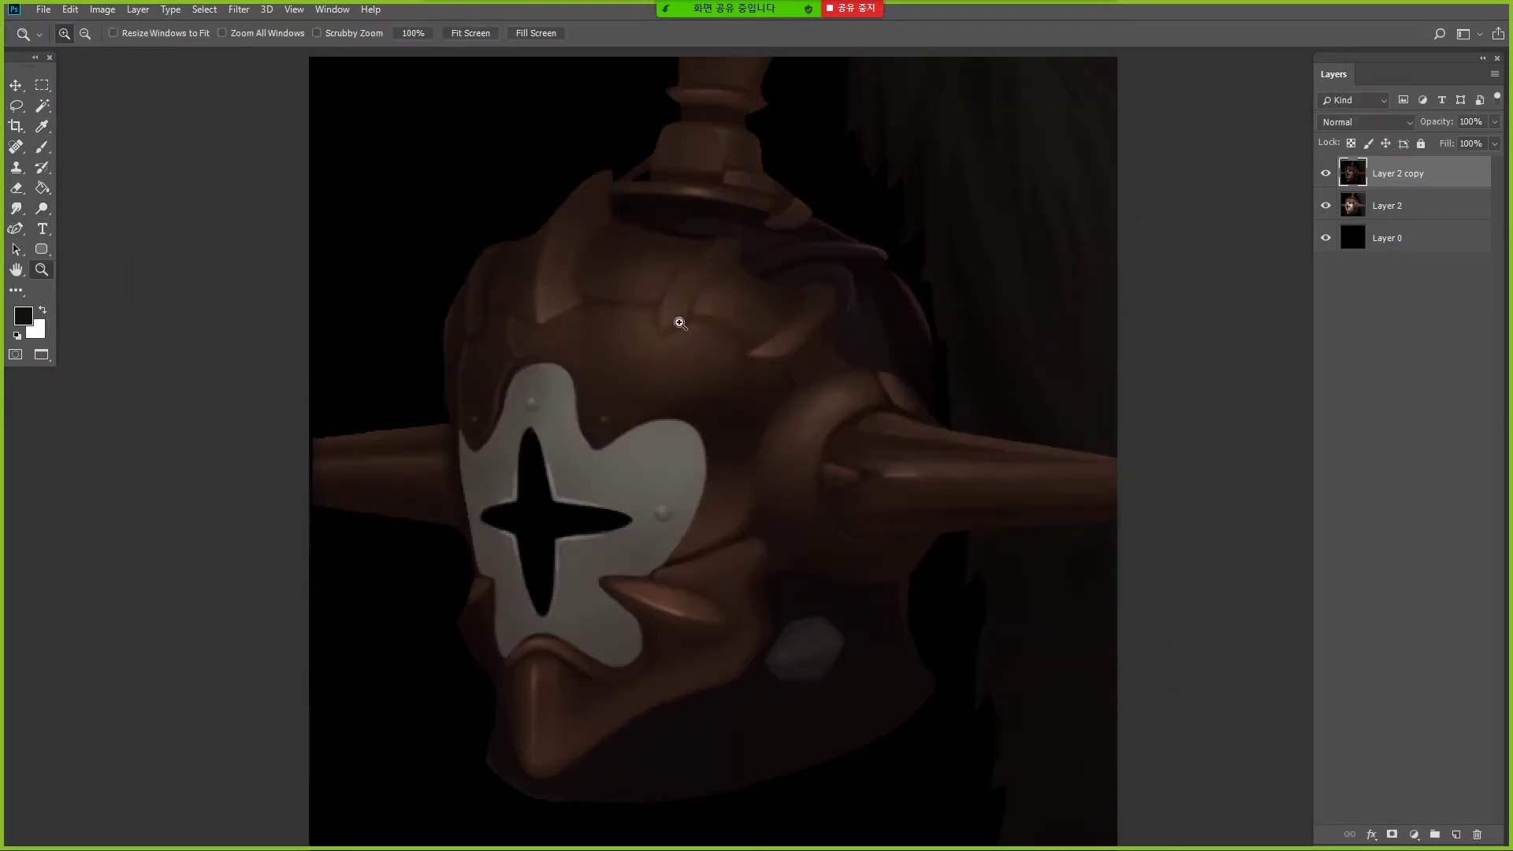
{"action": "left_click", "coordinate": [763, 421]}
{"action": "left_click", "coordinate": [42, 209]}
{"action": "mouse_move", "coordinate": [696, 318]}
{"action": "left_mouse_down"}
{"action": "mouse_move", "coordinate": [747, 352]}
{"action": "mouse_move", "coordinate": [686, 395]}
{"action": "mouse_move", "coordinate": [730, 346]}
{"action": "left_mouse_up"}
{"action": "key", "text": "bracketleft"}
{"action": "key", "text": "bracketleft"}
{"action": "key", "text": "bracketleft"}
{"action": "key", "text": "bracketleft"}
{"action": "key", "text": "bracketleft"}
{"action": "key", "text": "bracketright"}
{"action": "key", "text": "bracketright"}
{"action": "key", "text": "bracketright"}
- Slightly reduce the saturation of the darkened helmet layer with Hue/Saturation
{"action": "key", "text": "ctrl+u"}
{"action": "left_click_drag", "start_coordinate": [1037, 551], "coordinate": [1026, 551]}
{"action": "left_click", "coordinate": [1218, 433]}
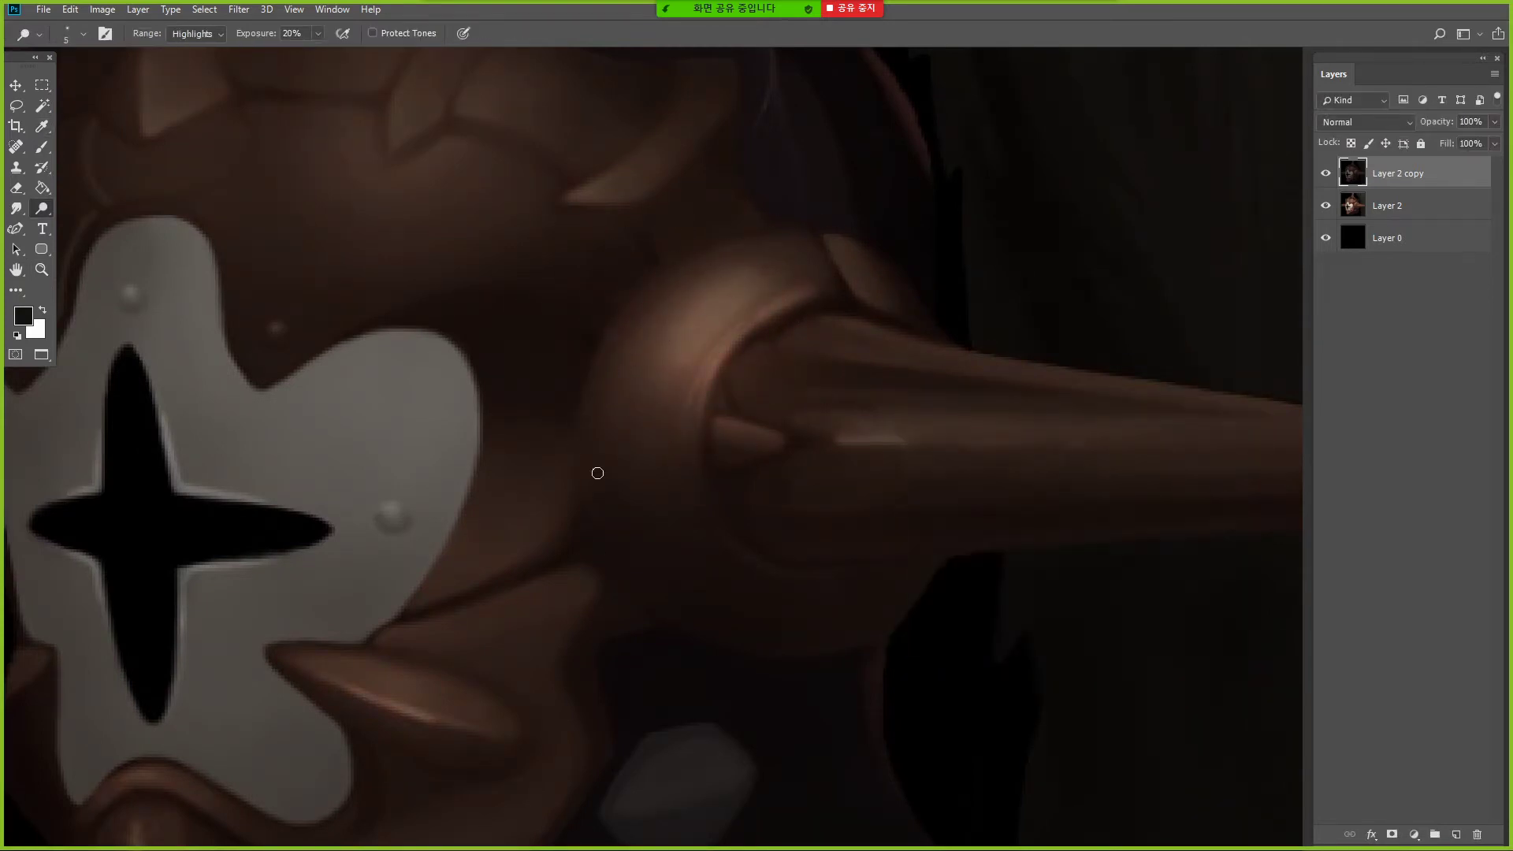
- Dodge a broad, soft highlight across the upper curve of the spike's collar with a larger brush
{"action": "key", "text": "bracketright"}
{"action": "key", "text": "bracketright"}
{"action": "key", "text": "bracketright"}
{"action": "key", "text": "bracketright"}
{"action": "key", "text": "bracketright"}
{"action": "key", "text": "bracketright"}
{"action": "key", "text": "bracketright"}
{"action": "key", "text": "bracketright"}
{"action": "key", "text": "bracketright"}
{"action": "key", "text": "bracketright"}
{"action": "key", "text": "bracketright"}
{"action": "key", "text": "bracketright"}
{"action": "key", "text": "bracketright"}
{"action": "key", "text": "bracketright"}
{"action": "key", "text": "bracketright"}
{"action": "key", "text": "bracketright"}
{"action": "key", "text": "bracketright"}
{"action": "key", "text": "bracketright"}
{"action": "key", "text": "bracketright"}
{"action": "left_click_drag", "start_coordinate": [670, 356], "coordinate": [698, 330]}
- Refine the collar's highlight along its inner rim and upper curve, varying the Dodge brush between fine and broad sizes
{"action": "key", "text": "bracketleft"}
{"action": "key", "text": "bracketleft"}
{"action": "key", "text": "bracketleft"}
{"action": "key", "text": "bracketleft"}
{"action": "key", "text": "bracketleft"}
{"action": "key", "text": "bracketleft"}
{"action": "key", "text": "bracketleft"}
{"action": "key", "text": "bracketleft"}
{"action": "key", "text": "bracketleft"}
{"action": "key", "text": "bracketleft"}
{"action": "key", "text": "bracketleft"}
{"action": "key", "text": "bracketleft"}
{"action": "key", "text": "bracketleft"}
{"action": "key", "text": "bracketleft"}
{"action": "key", "text": "bracketleft"}
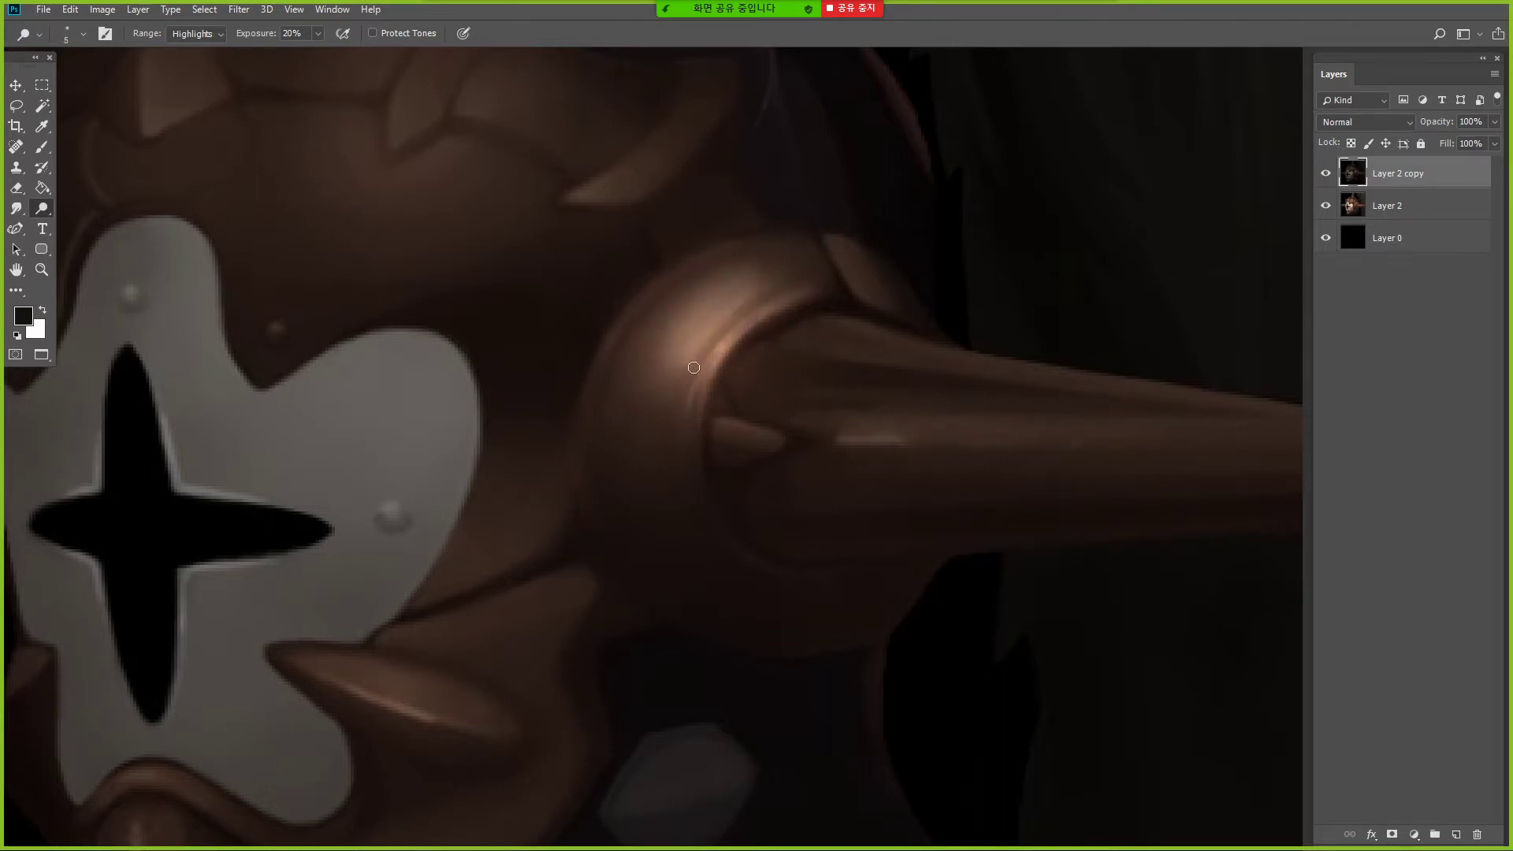
{"action": "key", "text": "bracketright"}
{"action": "key", "text": "bracketright"}
{"action": "key", "text": "bracketright"}
{"action": "key", "text": "bracketright"}
{"action": "key", "text": "bracketright"}
{"action": "key", "text": "bracketright"}
{"action": "key", "text": "bracketright"}
{"action": "key", "text": "bracketright"}
{"action": "key", "text": "bracketright"}
{"action": "key", "text": "bracketright"}
{"action": "key", "text": "bracketright"}
{"action": "key", "text": "bracketright"}
{"action": "key", "text": "bracketright"}
{"action": "key", "text": "bracketleft"}
{"action": "key", "text": "bracketleft"}
{"action": "key", "text": "bracketleft"}
{"action": "key", "text": "bracketleft"}
{"action": "key", "text": "bracketleft"}
{"action": "key", "text": "bracketleft"}
{"action": "key", "text": "bracketleft"}
{"action": "key", "text": "bracketleft"}
{"action": "key", "text": "bracketleft"}
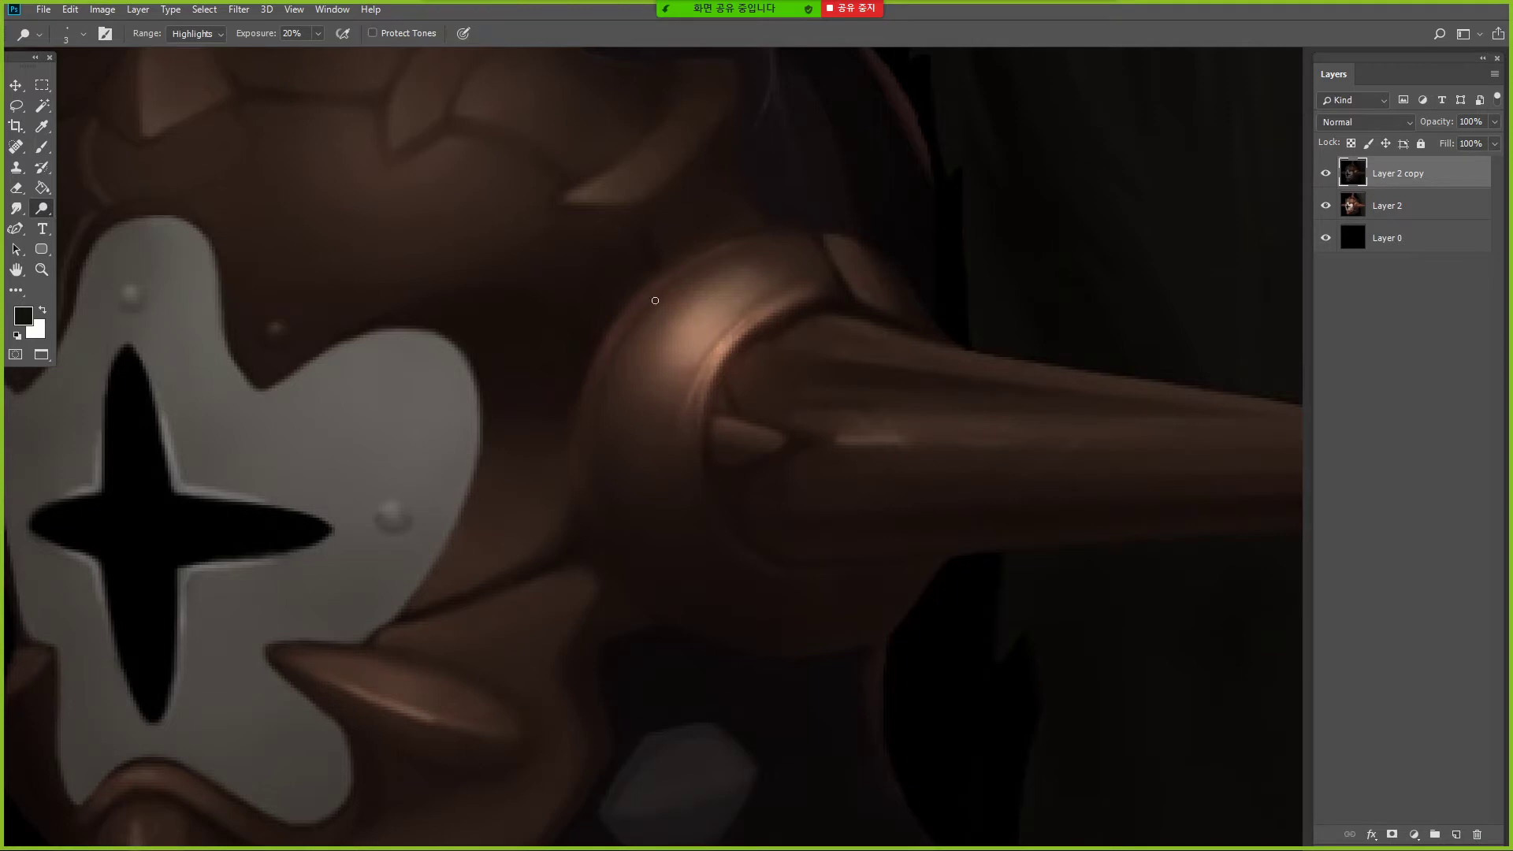
- Dodge fine highlights onto the small pointed piece at the base of the spike with a tiny brush
{"action": "key", "text": "bracketleft"}
{"action": "left_click_drag", "start_coordinate": [735, 423], "coordinate": [780, 436]}
{"action": "key", "text": "bracketleft"}
{"action": "key", "text": "bracketleft"}
{"action": "key", "text": "bracketleft"}
- Brighten the upper surface of the spike's base, just beyond the collar, with a larger Dodge brush
{"action": "key", "text": "0"}
{"action": "key", "text": "bracketright"}
{"action": "key", "text": "bracketright"}
{"action": "key", "text": "bracketright"}
{"action": "key", "text": "bracketright"}
{"action": "key", "text": "bracketright"}
{"action": "key", "text": "bracketright"}
{"action": "key", "text": "bracketright"}
{"action": "key", "text": "bracketright"}
{"action": "key", "text": "bracketright"}
{"action": "key", "text": "bracketright"}
{"action": "mouse_move", "coordinate": [814, 384]}
{"action": "left_mouse_down"}
{"action": "mouse_move", "coordinate": [922, 422]}
{"action": "mouse_move", "coordinate": [794, 378]}
{"action": "left_mouse_up"}
{"action": "key", "text": "bracketleft"}
{"action": "key", "text": "bracketleft"}
{"action": "key", "text": "bracketleft"}
{"action": "key", "text": "bracketleft"}
{"action": "key", "text": "bracketleft"}
{"action": "key", "text": "bracketleft"}
{"action": "key", "text": "bracketleft"}
{"action": "key", "text": "bracketleft"}
{"action": "key", "text": "bracketleft"}
{"action": "key", "text": "bracketleft"}
- Dodge a long highlight band along the length of the spike at 20% exposure
{"action": "key", "text": "2"}
{"action": "key", "text": "bracketright"}
{"action": "key", "text": "bracketright"}
{"action": "key", "text": "bracketright"}
{"action": "key", "text": "bracketright"}
{"action": "key", "text": "bracketright"}
{"action": "key", "text": "bracketright"}
{"action": "key", "text": "bracketright"}
{"action": "key", "text": "bracketright"}
{"action": "key", "text": "bracketright"}
{"action": "key", "text": "bracketright"}
{"action": "left_click_drag", "start_coordinate": [871, 432], "coordinate": [1088, 427]}
{"action": "key", "text": "bracketleft"}
{"action": "key", "text": "bracketleft"}
{"action": "key", "text": "bracketleft"}
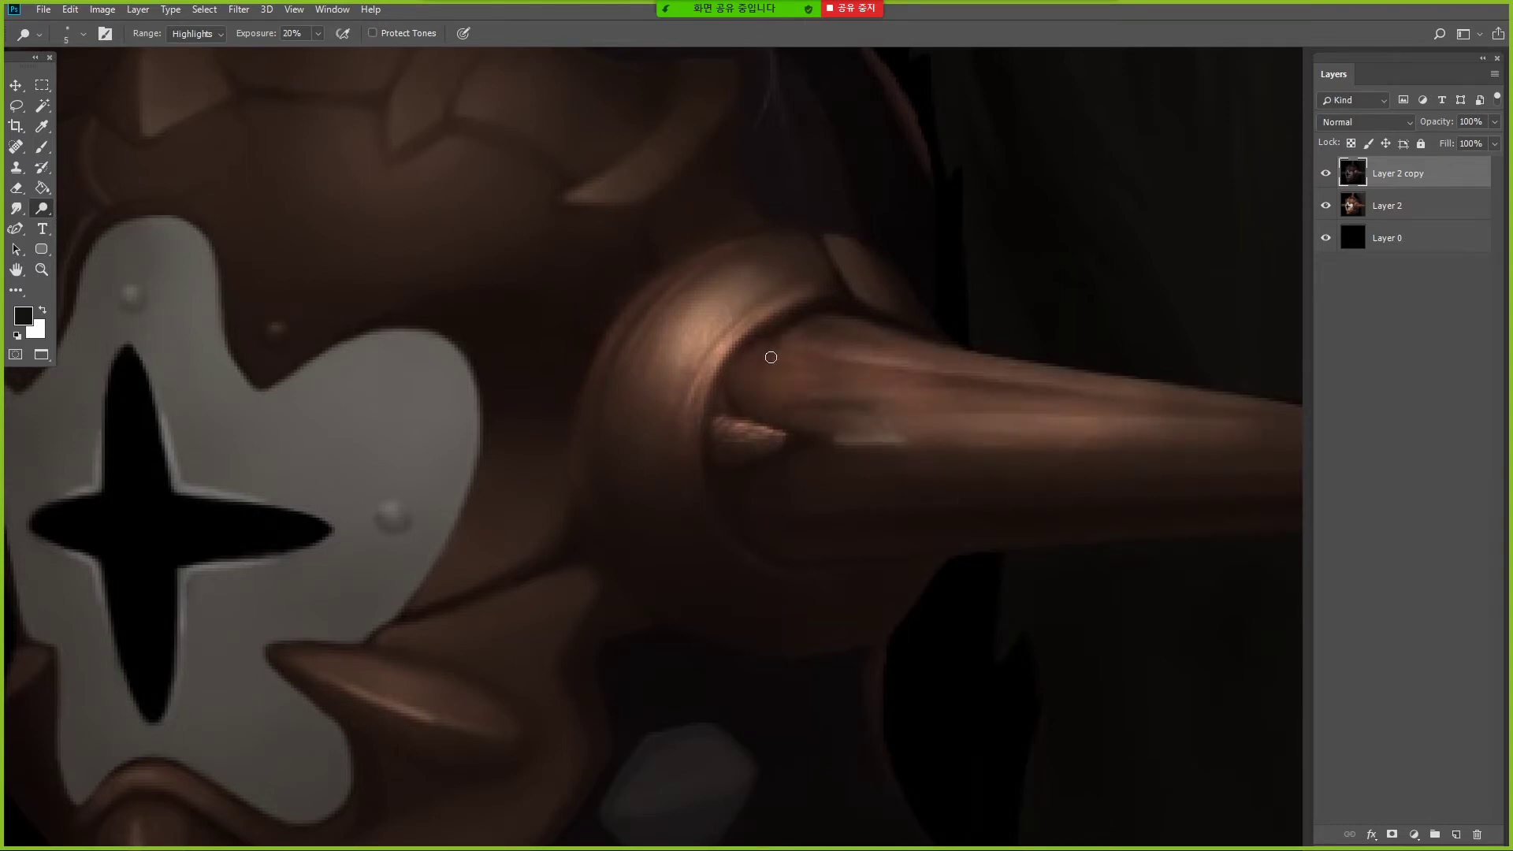
- Strengthen the highlights on the collar's upper inner rim and the spike's upper surface near its base
{"action": "left_click_drag", "start_coordinate": [800, 288], "coordinate": [767, 309]}
{"action": "mouse_move", "coordinate": [933, 399]}
{"action": "left_mouse_down"}
{"action": "mouse_move", "coordinate": [899, 395]}
{"action": "mouse_move", "coordinate": [882, 416]}
{"action": "left_mouse_up"}
{"action": "key", "text": "bracketleft"}
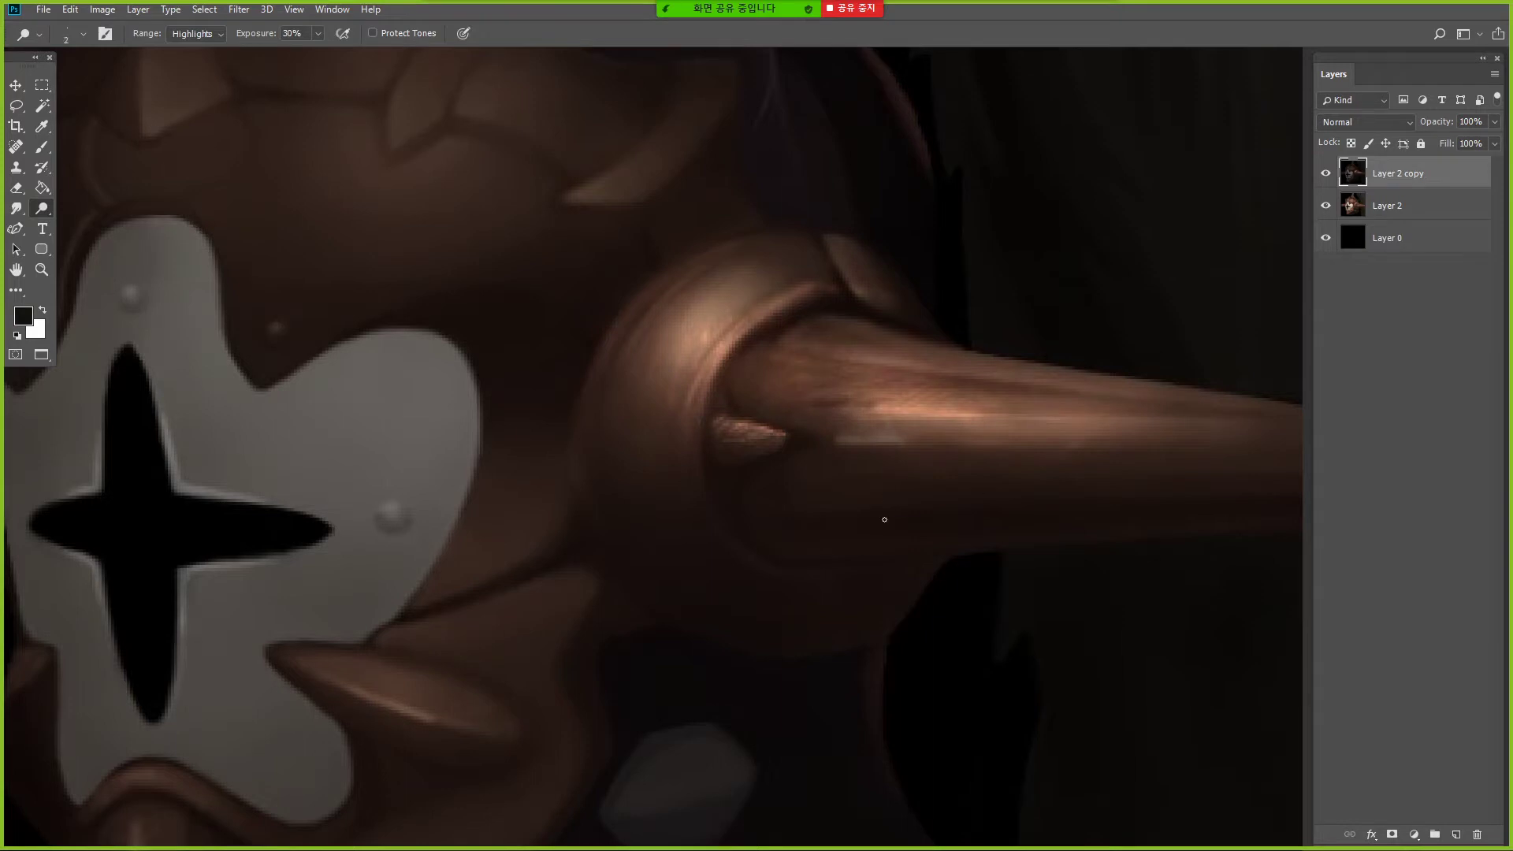
- Dodge the upper base of the spike at 20% exposure and spread broader highlights along the spike to the collar's lower inner rim
{"action": "key", "text": "bracketleft"}
{"action": "key", "text": "2"}
{"action": "left_click_drag", "start_coordinate": [879, 368], "coordinate": [793, 353]}
{"action": "key", "text": "bracketright"}
{"action": "key", "text": "bracketright"}
{"action": "key", "text": "bracketright"}
{"action": "key", "text": "bracketright"}
{"action": "key", "text": "bracketright"}
{"action": "key", "text": "bracketright"}
{"action": "key", "text": "bracketright"}
{"action": "key", "text": "bracketright"}
{"action": "key", "text": "bracketright"}
{"action": "key", "text": "bracketright"}
{"action": "key", "text": "bracketright"}
{"action": "key", "text": "bracketright"}
{"action": "key", "text": "bracketright"}
{"action": "key", "text": "bracketright"}
{"action": "key", "text": "bracketright"}
{"action": "mouse_move", "coordinate": [1132, 415]}
{"action": "left_mouse_down"}
{"action": "mouse_move", "coordinate": [932, 486]}
{"action": "mouse_move", "coordinate": [725, 460]}
{"action": "mouse_move", "coordinate": [722, 536]}
{"action": "left_mouse_up"}
- Dodge a thin edge highlight just above the small pointed piece with a tiny brush at 100% exposure
{"action": "key", "text": "bracketleft"}
{"action": "key", "text": "bracketleft"}
{"action": "key", "text": "bracketleft"}
{"action": "key", "text": "bracketleft"}
{"action": "key", "text": "bracketleft"}
{"action": "key", "text": "bracketleft"}
{"action": "key", "text": "bracketleft"}
{"action": "key", "text": "3"}
{"action": "key", "text": "0"}
{"action": "key", "text": "bracketright"}
{"action": "key", "text": "bracketright"}
{"action": "key", "text": "bracketright"}
{"action": "key", "text": "bracketright"}
{"action": "key", "text": "bracketright"}
{"action": "key", "text": "bracketright"}
{"action": "key", "text": "bracketright"}
{"action": "key", "text": "bracketright"}
{"action": "key", "text": "bracketright"}
{"action": "mouse_move", "coordinate": [768, 405]}
{"action": "left_mouse_down"}
{"action": "mouse_move", "coordinate": [807, 436]}
{"action": "mouse_move", "coordinate": [744, 406]}
{"action": "left_mouse_up"}
{"action": "key", "text": "bracketleft"}
{"action": "key", "text": "bracketleft"}
{"action": "key", "text": "bracketleft"}
{"action": "key", "text": "bracketleft"}
{"action": "key", "text": "bracketleft"}
{"action": "key", "text": "bracketleft"}
{"action": "key", "text": "bracketleft"}
{"action": "key", "text": "bracketleft"}
{"action": "key", "text": "bracketleft"}
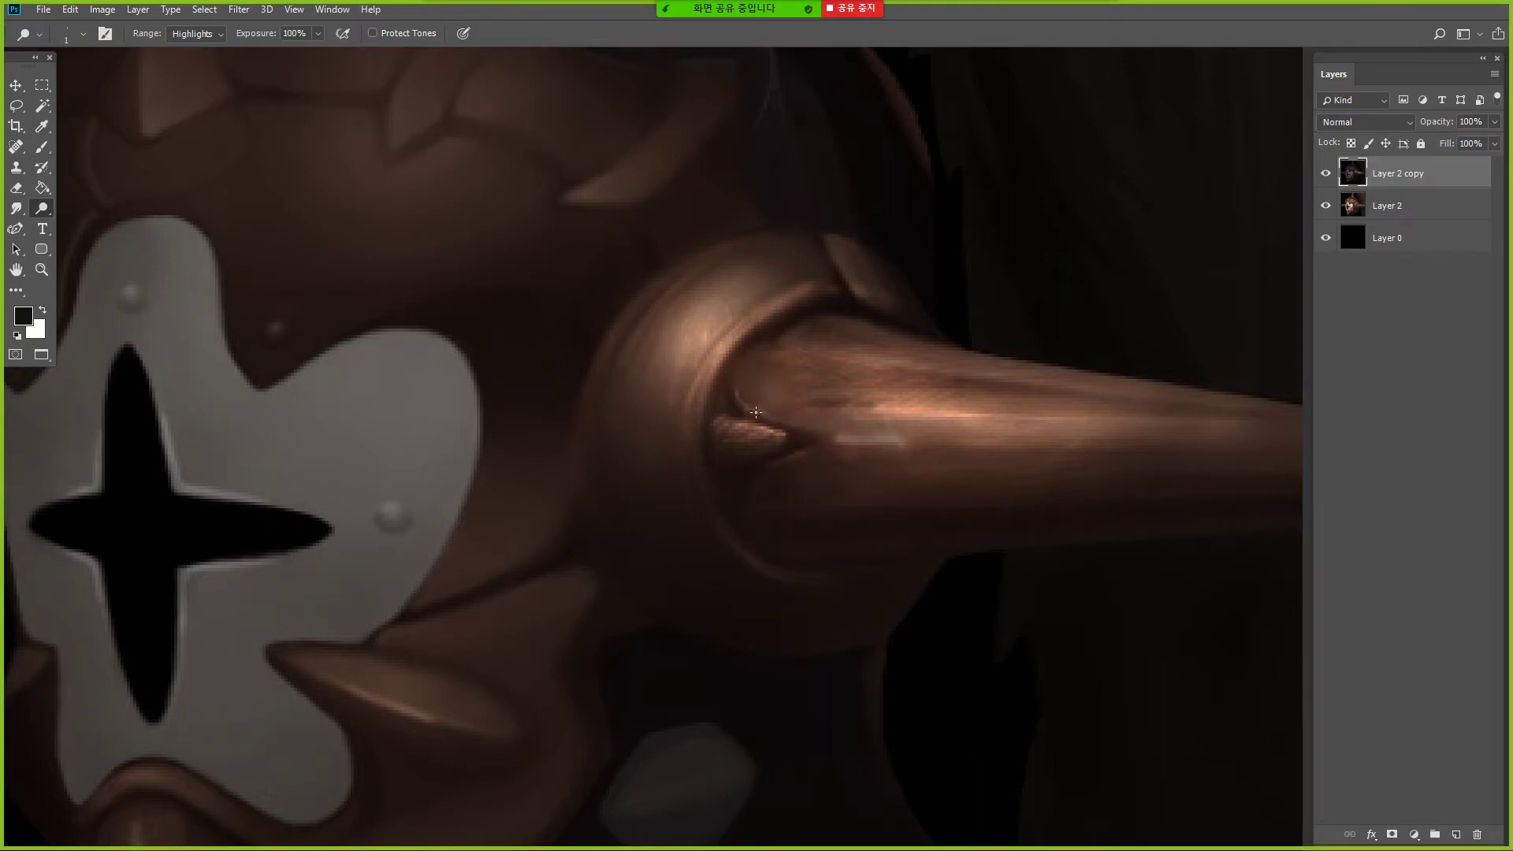
- Dodge the spike's surface just beyond the tip of the small pointed piece with a larger brush
{"action": "key", "text": "bracketright"}
{"action": "key", "text": "bracketright"}
{"action": "key", "text": "bracketright"}
{"action": "key", "text": "bracketright"}
{"action": "key", "text": "bracketright"}
{"action": "key", "text": "bracketright"}
{"action": "key", "text": "bracketright"}
{"action": "key", "text": "bracketright"}
{"action": "key", "text": "bracketright"}
{"action": "key", "text": "bracketright"}
{"action": "key", "text": "bracketright"}
{"action": "key", "text": "bracketright"}
{"action": "mouse_move", "coordinate": [837, 435]}
{"action": "left_mouse_down"}
{"action": "mouse_move", "coordinate": [913, 441]}
{"action": "mouse_move", "coordinate": [818, 384]}
{"action": "mouse_move", "coordinate": [878, 459]}
{"action": "mouse_move", "coordinate": [830, 443]}
{"action": "mouse_move", "coordinate": [893, 443]}
{"action": "mouse_move", "coordinate": [851, 450]}
{"action": "left_mouse_up"}
- Paint over the pale smudge on the spike with sampled copper tones at 30% opacity, and dodge the spike's outer stretch at 20% exposure
{"action": "left_click", "coordinate": [42, 147]}
{"action": "key", "text": "bracketleft"}
{"action": "key", "text": "bracketleft"}
{"action": "key", "text": "bracketleft"}
{"action": "key", "text": "bracketleft"}
{"action": "key", "text": "bracketleft"}
{"action": "key", "text": "bracketleft"}
{"action": "key", "text": "bracketleft"}
{"action": "key", "text": "bracketleft"}
{"action": "left_click", "coordinate": [851, 458]}
{"action": "key", "text": "ctrl+z"}
{"action": "left_click", "coordinate": [885, 459], "text": "alt"}
{"action": "left_click", "coordinate": [919, 461], "text": "alt"}
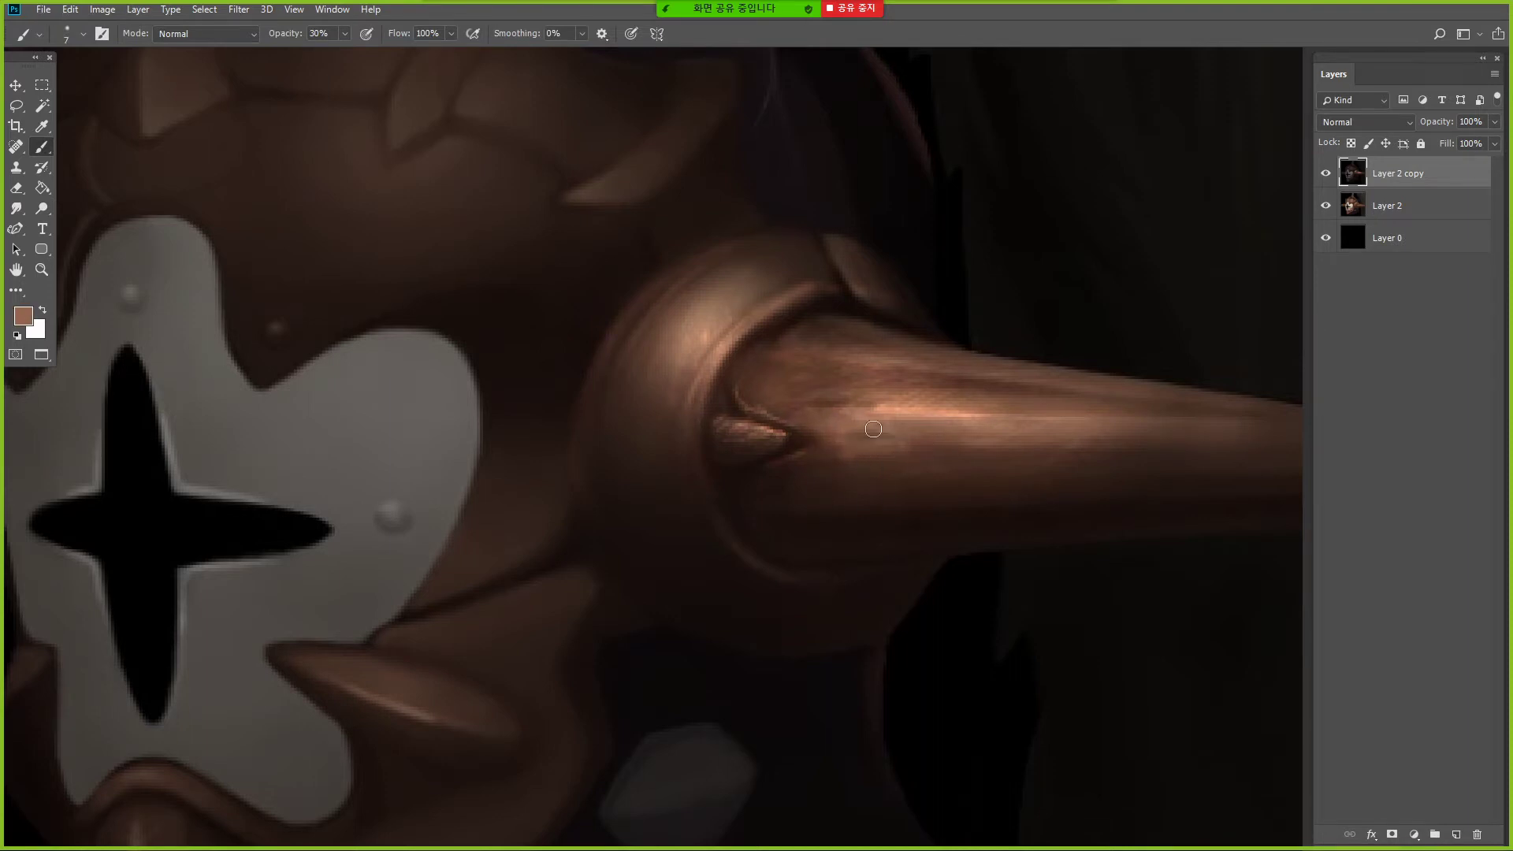
{"action": "key", "text": "o"}
{"action": "left_click_drag", "start_coordinate": [1174, 471], "coordinate": [1227, 443]}
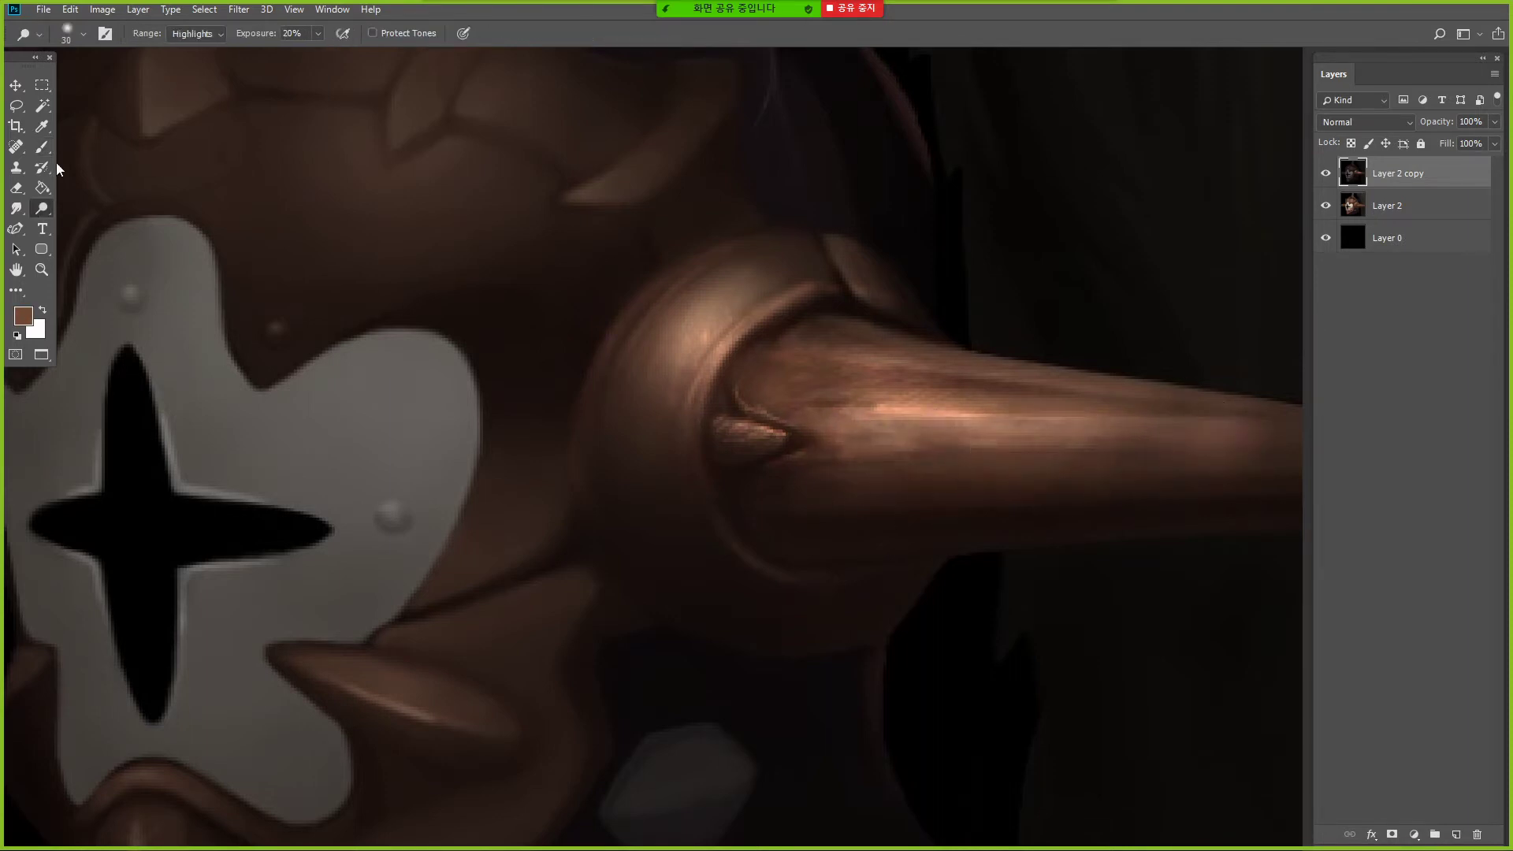
- Paint sampled dark brown shadows around the spike's base and the pointed piece's tip, using a Multiply brush at 30% opacity
{"action": "key", "text": "b"}
{"action": "left_click", "coordinate": [207, 34]}
{"action": "left_click", "coordinate": [177, 110]}
{"action": "left_click", "coordinate": [814, 439], "text": "alt"}
{"action": "left_click", "coordinate": [740, 367], "text": "alt"}
{"action": "key", "text": "bracketright"}
{"action": "key", "text": "bracketright"}
{"action": "key", "text": "3"}
{"action": "left_click_drag", "start_coordinate": [739, 352], "coordinate": [726, 372]}
- Deepen the shading along the spike's body and underside with the Multiply brush at 11% opacity
{"action": "key", "text": "bracketright"}
{"action": "key", "text": "bracketright"}
{"action": "key", "text": "bracketright"}
{"action": "key", "text": "bracketright"}
{"action": "key", "text": "bracketright"}
{"action": "key", "text": "bracketright"}
{"action": "key", "text": "bracketright"}
{"action": "key", "text": "bracketright"}
{"action": "key", "text": "bracketright"}
{"action": "key", "text": "1"}
{"action": "key", "text": "1"}
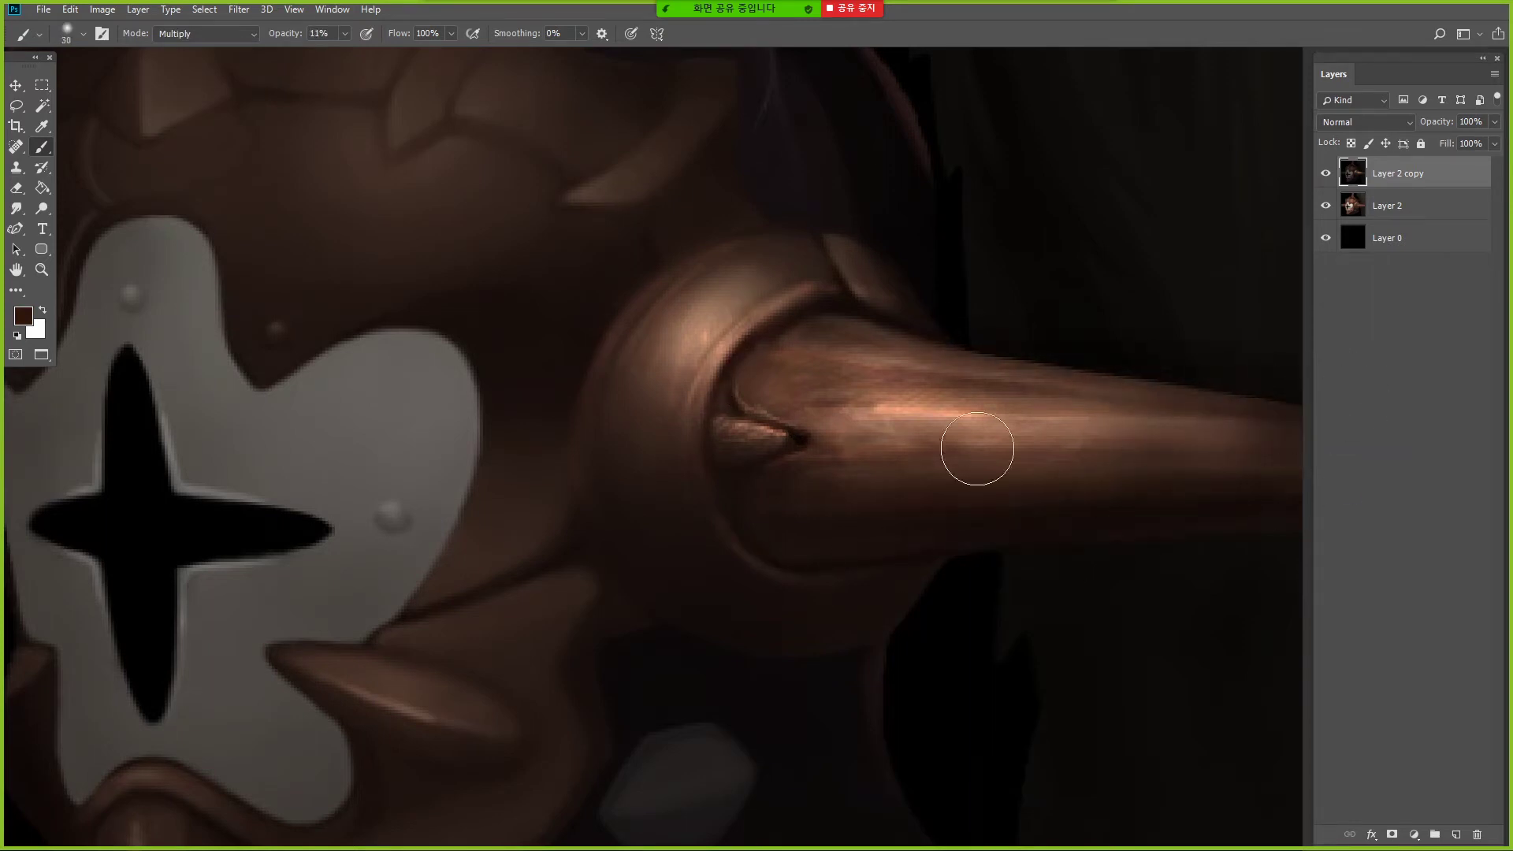
{"action": "key", "text": "bracketleft"}
{"action": "key", "text": "bracketleft"}
{"action": "key", "text": "bracketleft"}
{"action": "key", "text": "bracketleft"}
{"action": "key", "text": "bracketleft"}
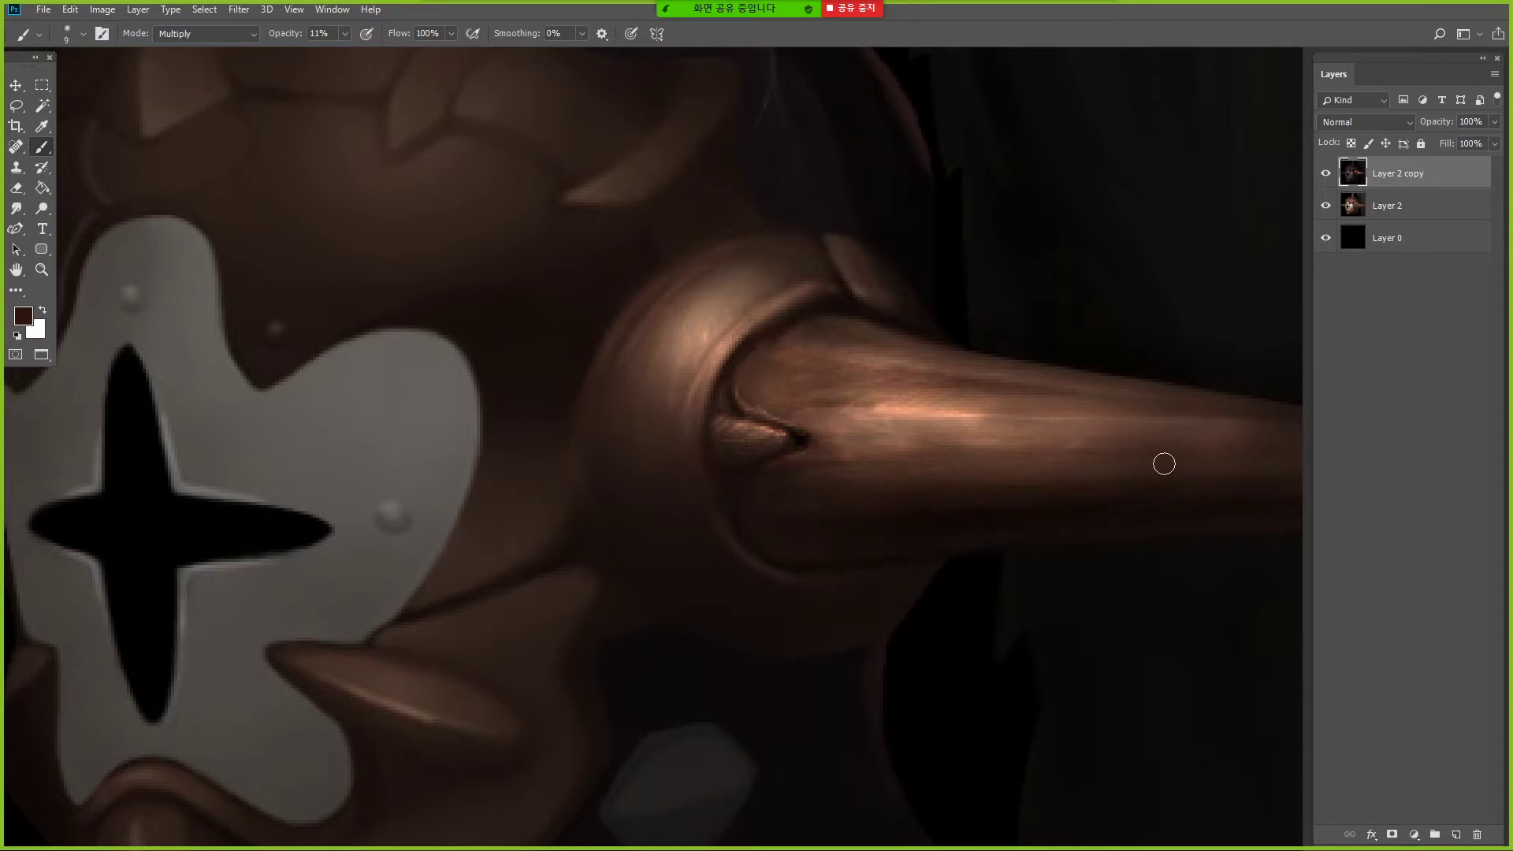
- Dodge fine streaks along the spike's middle and lower surface with a small brush at 20% exposure
{"action": "key", "text": "o"}
{"action": "key", "text": "bracketleft"}
{"action": "key", "text": "bracketleft"}
{"action": "key", "text": "bracketleft"}
{"action": "key", "text": "bracketleft"}
{"action": "key", "text": "bracketleft"}
{"action": "key", "text": "bracketleft"}
{"action": "key", "text": "bracketleft"}
{"action": "key", "text": "bracketleft"}
{"action": "key", "text": "bracketleft"}
{"action": "key", "text": "bracketright"}
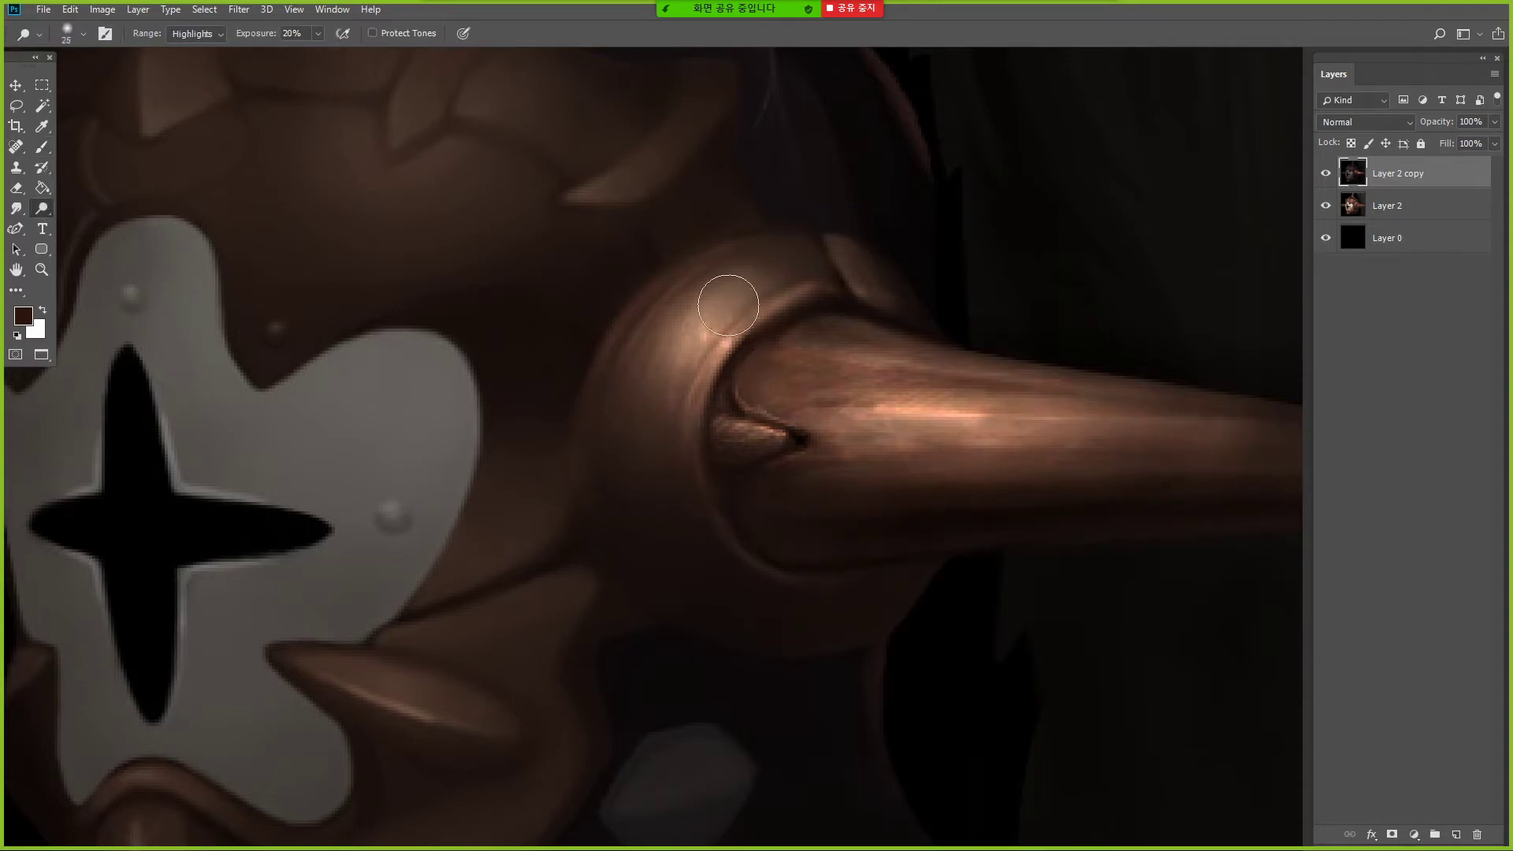
- Brighten the collar's rounded outer surface from its upper part down its side with a large Dodge brush at 20% exposure
{"action": "key", "text": "bracketleft"}
{"action": "key", "text": "bracketright"}
{"action": "key", "text": "bracketright"}
{"action": "key", "text": "bracketright"}
{"action": "key", "text": "bracketright"}
{"action": "key", "text": "bracketright"}
{"action": "key", "text": "bracketright"}
{"action": "key", "text": "bracketright"}
{"action": "key", "text": "bracketright"}
{"action": "key", "text": "bracketright"}
{"action": "key", "text": "bracketright"}
{"action": "key", "text": "bracketright"}
{"action": "left_click_drag", "start_coordinate": [643, 443], "coordinate": [675, 503]}
- Dodge fine highlights onto the collar's upper rim with a tiny brush, and check the whole helmet at full view
{"action": "key", "text": "bracketleft"}
{"action": "key", "text": "bracketleft"}
{"action": "key", "text": "bracketleft"}
{"action": "key", "text": "bracketleft"}
{"action": "key", "text": "bracketleft"}
{"action": "key", "text": "bracketleft"}
{"action": "key", "text": "bracketleft"}
{"action": "key", "text": "bracketleft"}
{"action": "key", "text": "bracketleft"}
{"action": "key", "text": "bracketleft"}
{"action": "key", "text": "bracketleft"}
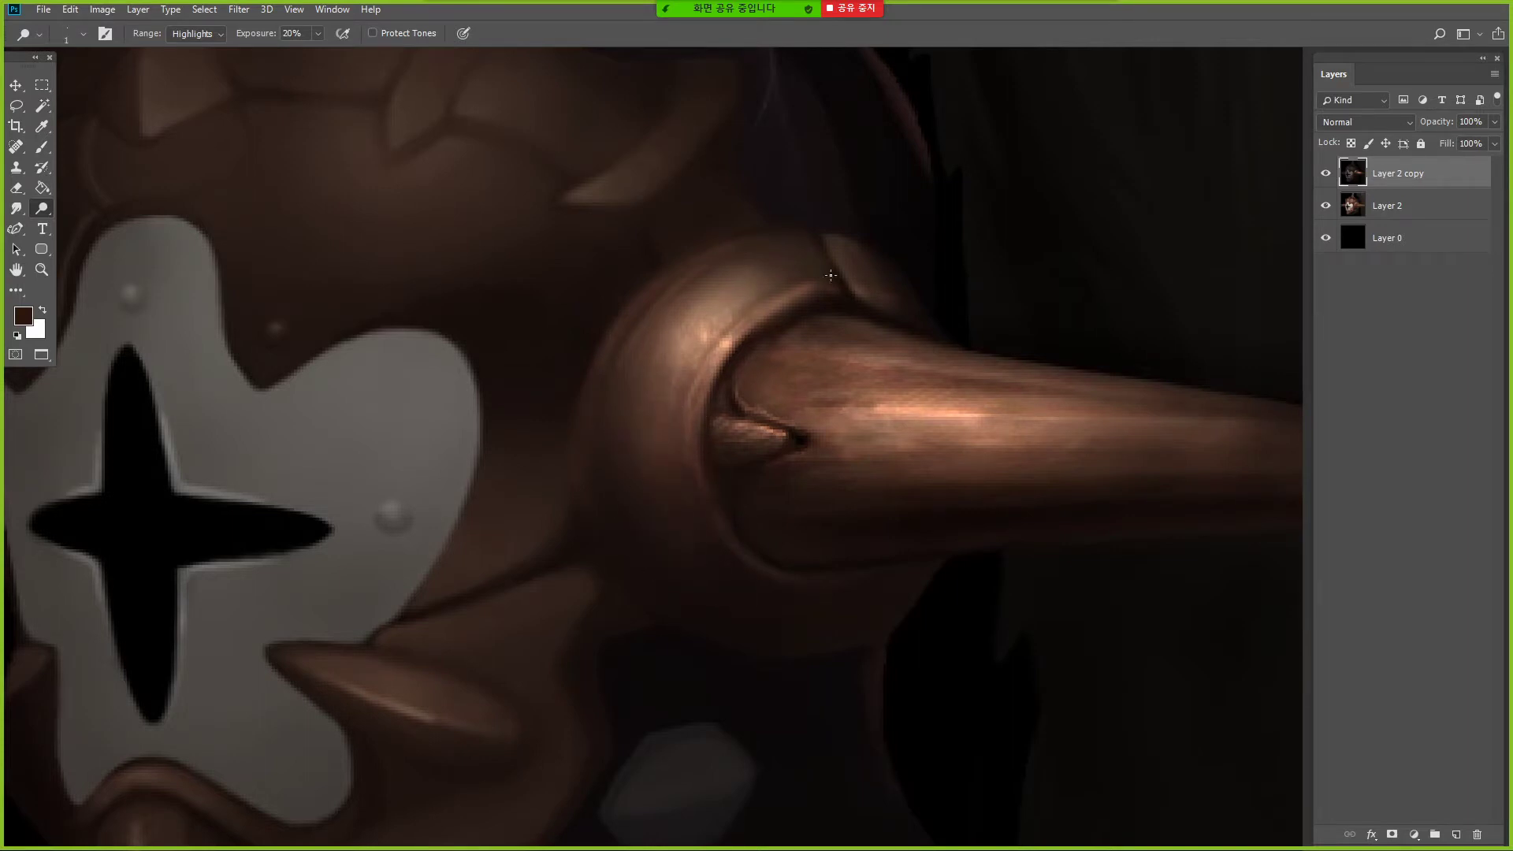
{"action": "double_click", "coordinate": [44, 273]}
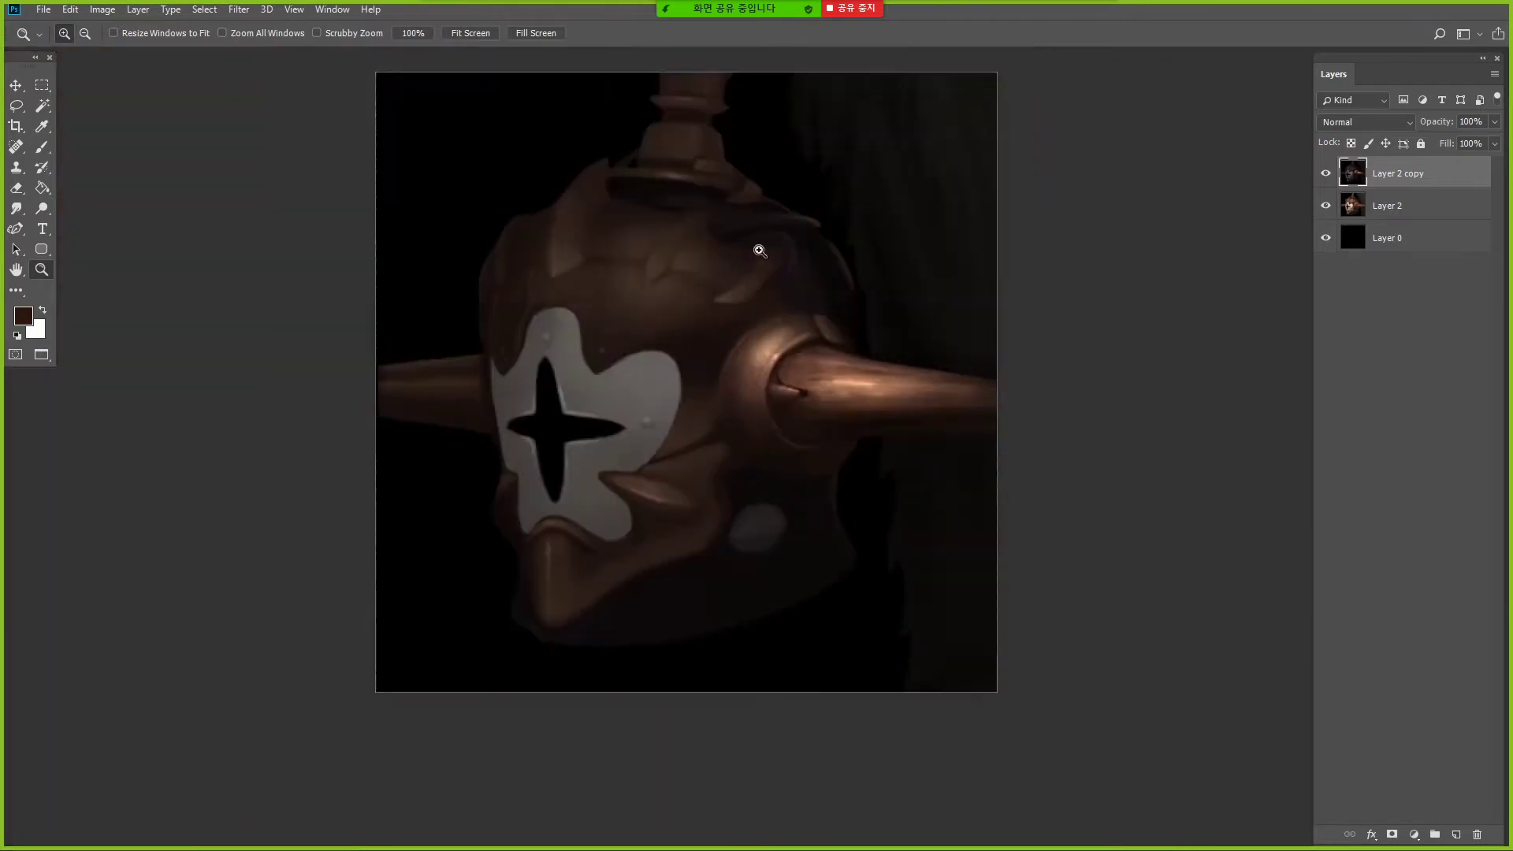
- Brighten the copper surface just above the white face plate's upper edge with an enlarged Dodge brush at 20% exposure
{"action": "double_click", "coordinate": [756, 250]}
{"action": "key", "text": "o"}
{"action": "key", "text": "bracketright"}
{"action": "key", "text": "bracketright"}
{"action": "key", "text": "bracketright"}
{"action": "key", "text": "bracketright"}
{"action": "key", "text": "bracketright"}
{"action": "key", "text": "bracketright"}
{"action": "key", "text": "bracketright"}
{"action": "key", "text": "bracketright"}
{"action": "key", "text": "bracketright"}
{"action": "key", "text": "bracketright"}
{"action": "key", "text": "bracketright"}
{"action": "key", "text": "bracketright"}
{"action": "key", "text": "bracketright"}
{"action": "key", "text": "bracketright"}
{"action": "key", "text": "bracketright"}
{"action": "key", "text": "bracketright"}
{"action": "key", "text": "bracketright"}
{"action": "key", "text": "bracketright"}
{"action": "key", "text": "bracketleft"}
{"action": "key", "text": "bracketleft"}
{"action": "key", "text": "bracketleft"}
{"action": "key", "text": "bracketleft"}
{"action": "key", "text": "bracketleft"}
{"action": "key", "text": "bracketleft"}
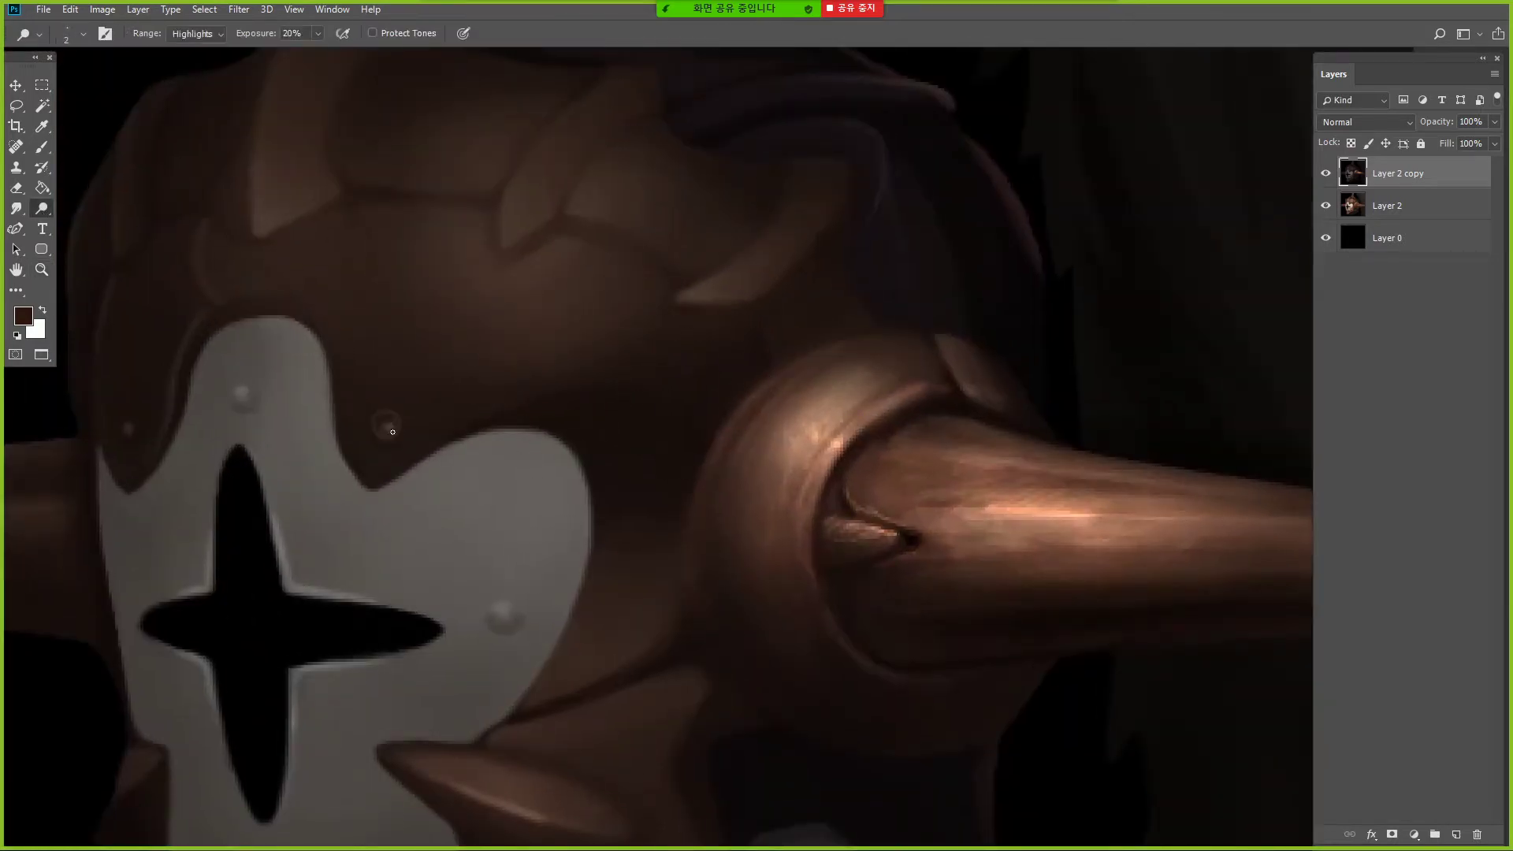
{"action": "key", "text": "bracketright"}
{"action": "key", "text": "bracketright"}
{"action": "key", "text": "bracketright"}
{"action": "key", "text": "bracketright"}
{"action": "left_click_drag", "start_coordinate": [519, 400], "coordinate": [584, 378]}
- Dodge a fine highlight along the curved brow ridge above the face plate with a tiny brush
{"action": "key", "text": "bracketleft"}
{"action": "key", "text": "bracketleft"}
{"action": "key", "text": "bracketleft"}
{"action": "key", "text": "bracketleft"}
{"action": "key", "text": "bracketleft"}
{"action": "key", "text": "bracketleft"}
{"action": "key", "text": "bracketleft"}
{"action": "key", "text": "bracketleft"}
{"action": "key", "text": "bracketleft"}
{"action": "key", "text": "bracketleft"}
{"action": "key", "text": "bracketleft"}
{"action": "key", "text": "bracketleft"}
{"action": "left_click_drag", "start_coordinate": [552, 383], "coordinate": [528, 389]}
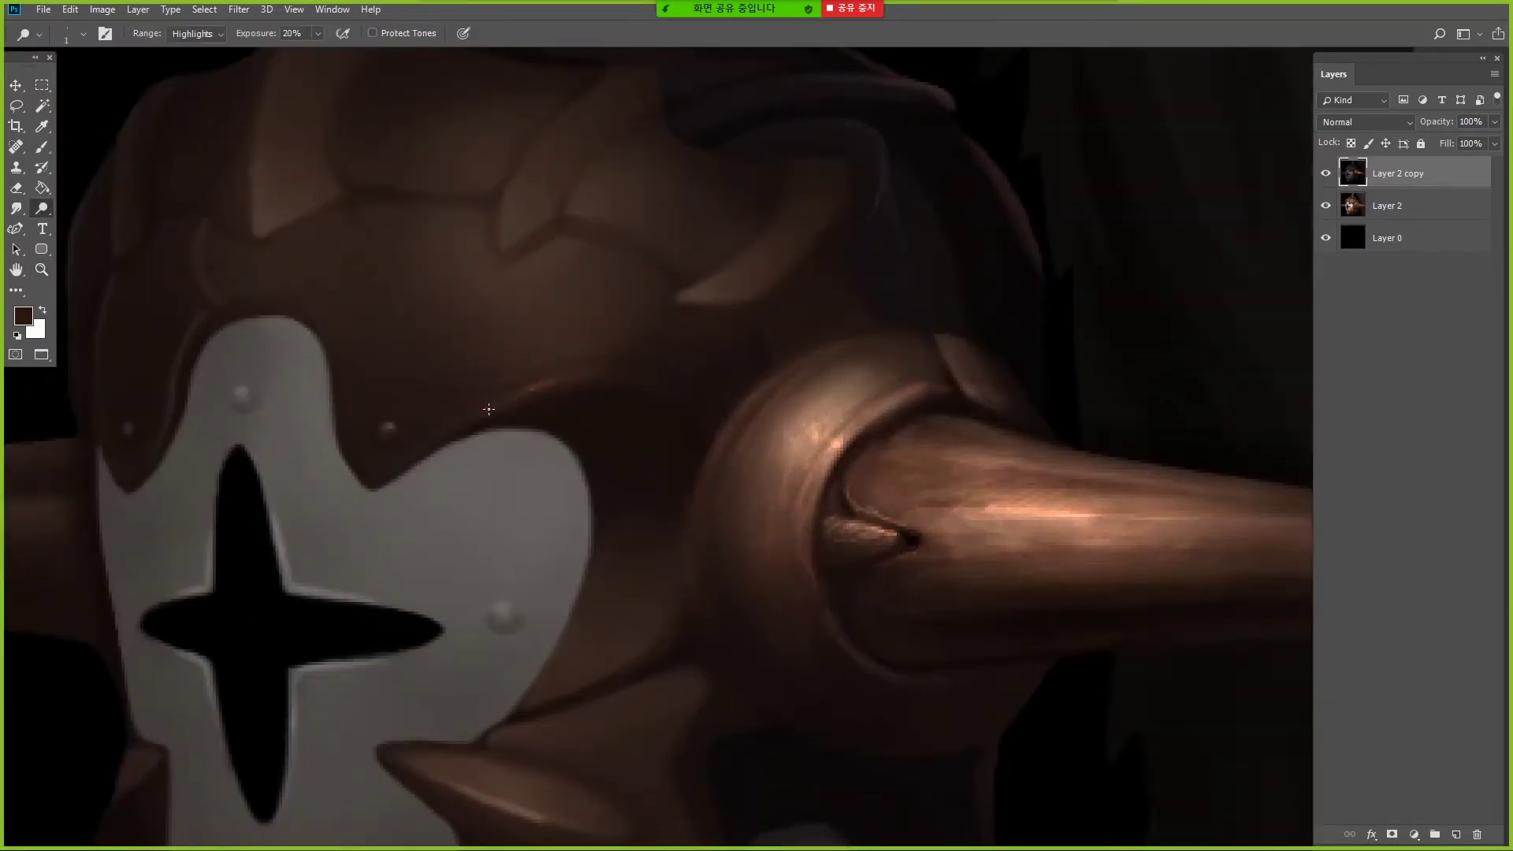
- Shade the brow ridge's underside and the recess beside the face plate in black with the Multiply brush at varied sizes
{"action": "key", "text": "b"}
{"action": "key", "text": "d"}
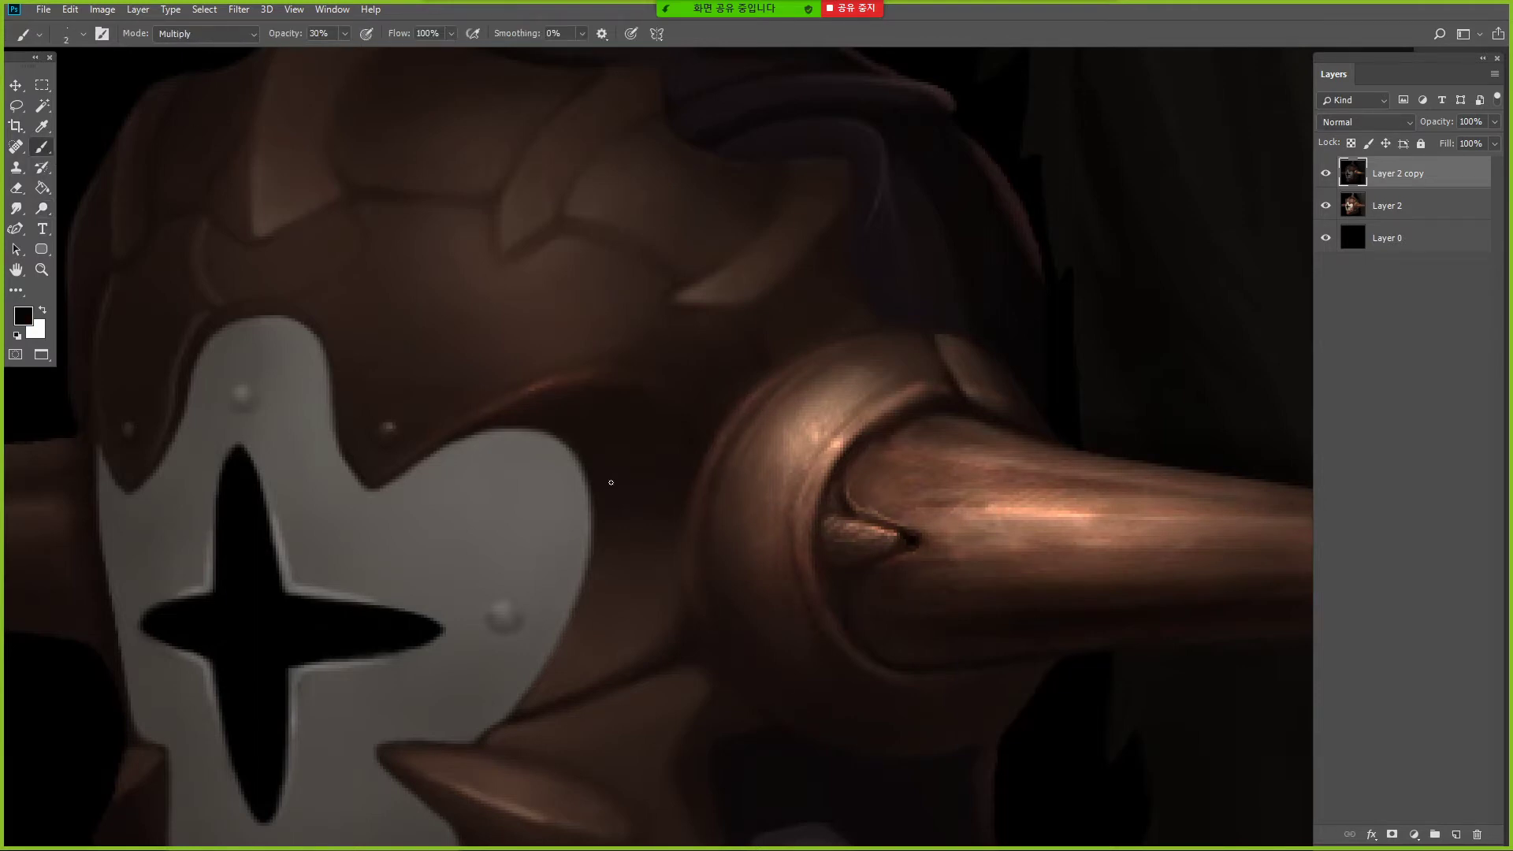
{"action": "key", "text": "bracketright"}
{"action": "key", "text": "bracketright"}
{"action": "key", "text": "bracketright"}
{"action": "key", "text": "bracketright"}
{"action": "key", "text": "bracketright"}
{"action": "key", "text": "bracketright"}
{"action": "key", "text": "bracketright"}
{"action": "key", "text": "bracketright"}
{"action": "key", "text": "bracketright"}
{"action": "key", "text": "bracketright"}
{"action": "key", "text": "bracketright"}
{"action": "key", "text": "bracketright"}
{"action": "key", "text": "bracketright"}
{"action": "key", "text": "9"}
{"action": "key", "text": "bracketleft"}
{"action": "key", "text": "bracketleft"}
{"action": "key", "text": "bracketleft"}
{"action": "key", "text": "bracketleft"}
{"action": "key", "text": "bracketleft"}
{"action": "key", "text": "bracketleft"}
{"action": "key", "text": "bracketleft"}
{"action": "key", "text": "bracketleft"}
{"action": "key", "text": "bracketleft"}
{"action": "key", "text": "bracketleft"}
{"action": "key", "text": "bracketleft"}
- Dodge a highlight down the curved raised strip on the helmet's crown at 20% exposure, targeting the Highlights range
{"action": "key", "text": "o"}
{"action": "key", "text": "bracketright"}
{"action": "key", "text": "bracketright"}
{"action": "key", "text": "bracketright"}
{"action": "key", "text": "bracketright"}
{"action": "key", "text": "bracketright"}
{"action": "key", "text": "bracketright"}
{"action": "key", "text": "bracketright"}
{"action": "key", "text": "bracketright"}
{"action": "key", "text": "bracketright"}
{"action": "key", "text": "bracketright"}
{"action": "key", "text": "bracketright"}
{"action": "key", "text": "bracketright"}
{"action": "key", "text": "bracketright"}
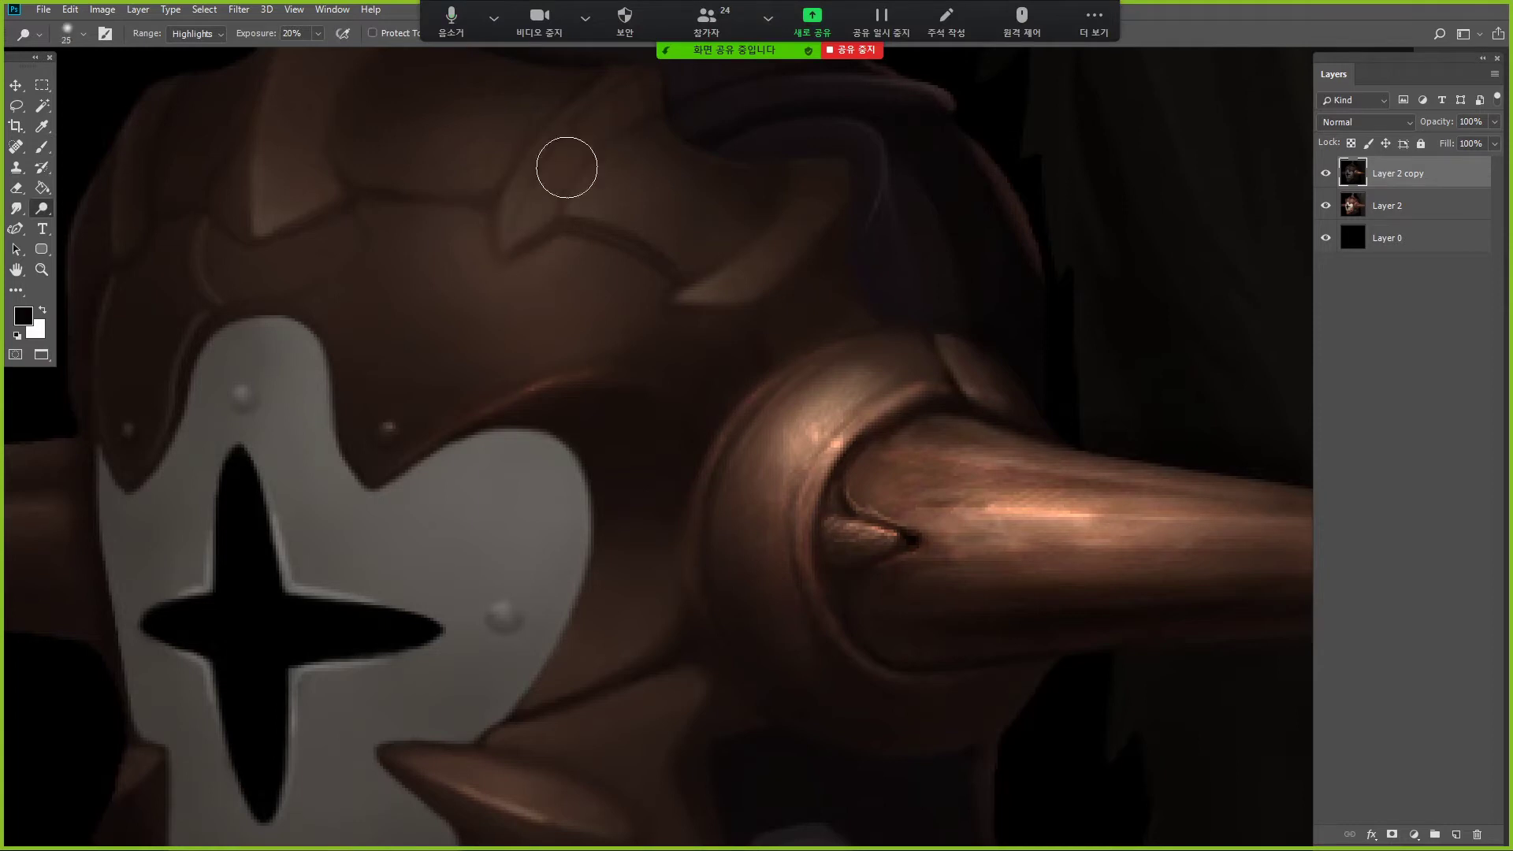
{"action": "key", "text": "bracketleft"}
{"action": "key", "text": "bracketleft"}
{"action": "key", "text": "bracketleft"}
{"action": "key", "text": "bracketleft"}
{"action": "key", "text": "bracketleft"}
{"action": "key", "text": "bracketleft"}
{"action": "key", "text": "bracketleft"}
{"action": "key", "text": "bracketleft"}
{"action": "key", "text": "bracketleft"}
{"action": "key", "text": "bracketleft"}
{"action": "mouse_move", "coordinate": [546, 167]}
{"action": "left_mouse_down"}
{"action": "mouse_move", "coordinate": [524, 252]}
{"action": "mouse_move", "coordinate": [566, 178]}
{"action": "mouse_move", "coordinate": [533, 216]}
{"action": "left_mouse_up"}
- Strengthen the curved strip's highlights from its upper end to its pointed lower tip with small Dodge brushes
{"action": "key", "text": "bracketright"}
{"action": "key", "text": "bracketright"}
{"action": "key", "text": "bracketright"}
{"action": "key", "text": "bracketright"}
{"action": "key", "text": "bracketright"}
{"action": "key", "text": "bracketright"}
{"action": "key", "text": "bracketright"}
{"action": "key", "text": "bracketright"}
{"action": "key", "text": "bracketright"}
{"action": "key", "text": "bracketright"}
{"action": "key", "text": "bracketleft"}
{"action": "key", "text": "bracketleft"}
{"action": "key", "text": "bracketleft"}
{"action": "key", "text": "bracketleft"}
{"action": "key", "text": "bracketleft"}
{"action": "key", "text": "bracketleft"}
{"action": "key", "text": "bracketleft"}
{"action": "key", "text": "bracketleft"}
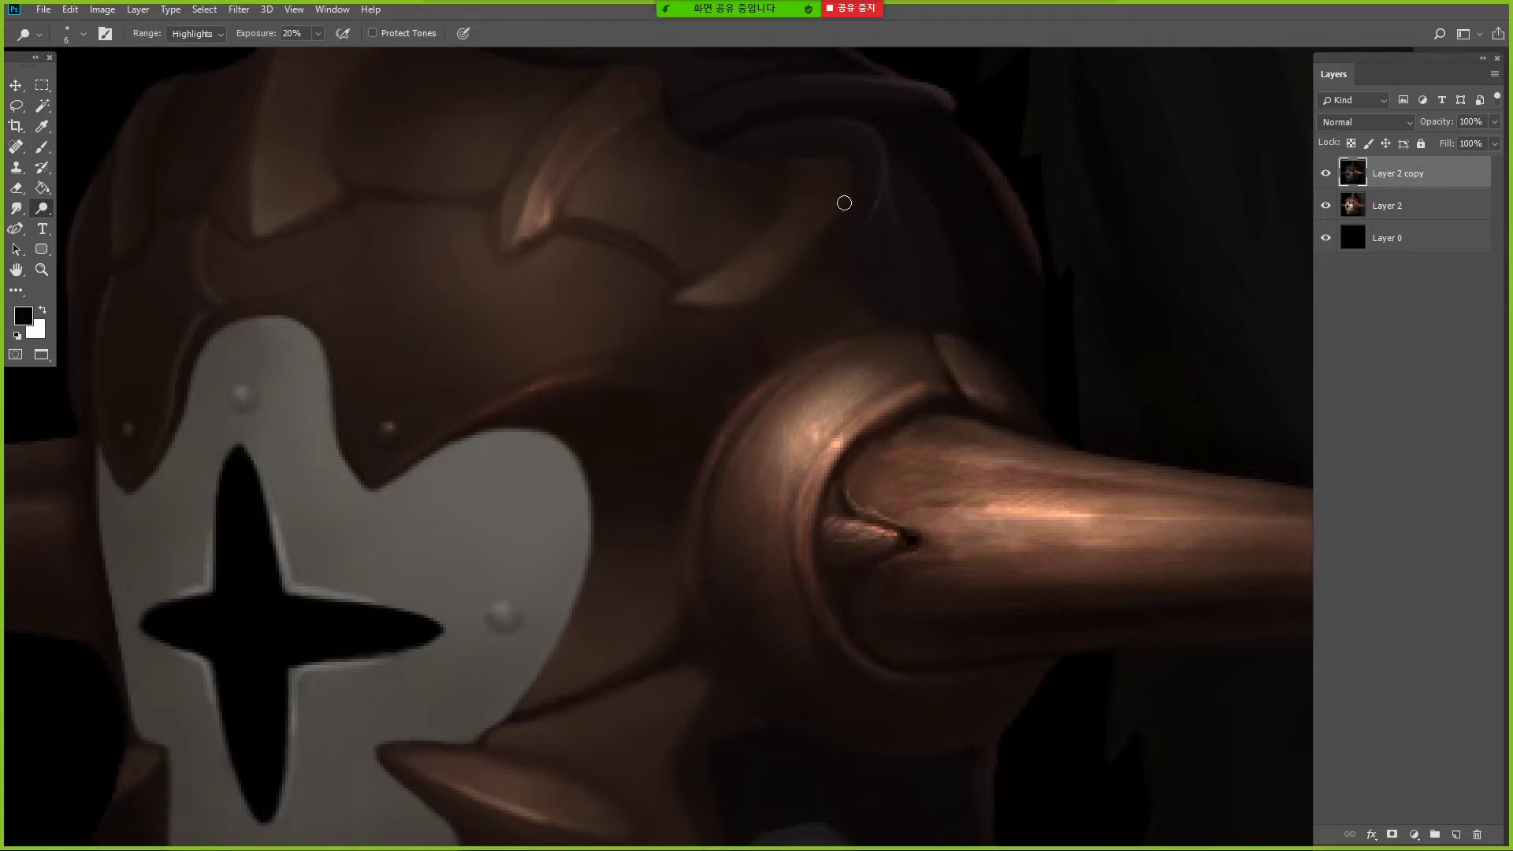
{"action": "key", "text": "bracketleft"}
{"action": "key", "text": "bracketleft"}
{"action": "key", "text": "bracketleft"}
{"action": "left_click_drag", "start_coordinate": [603, 87], "coordinate": [580, 148]}
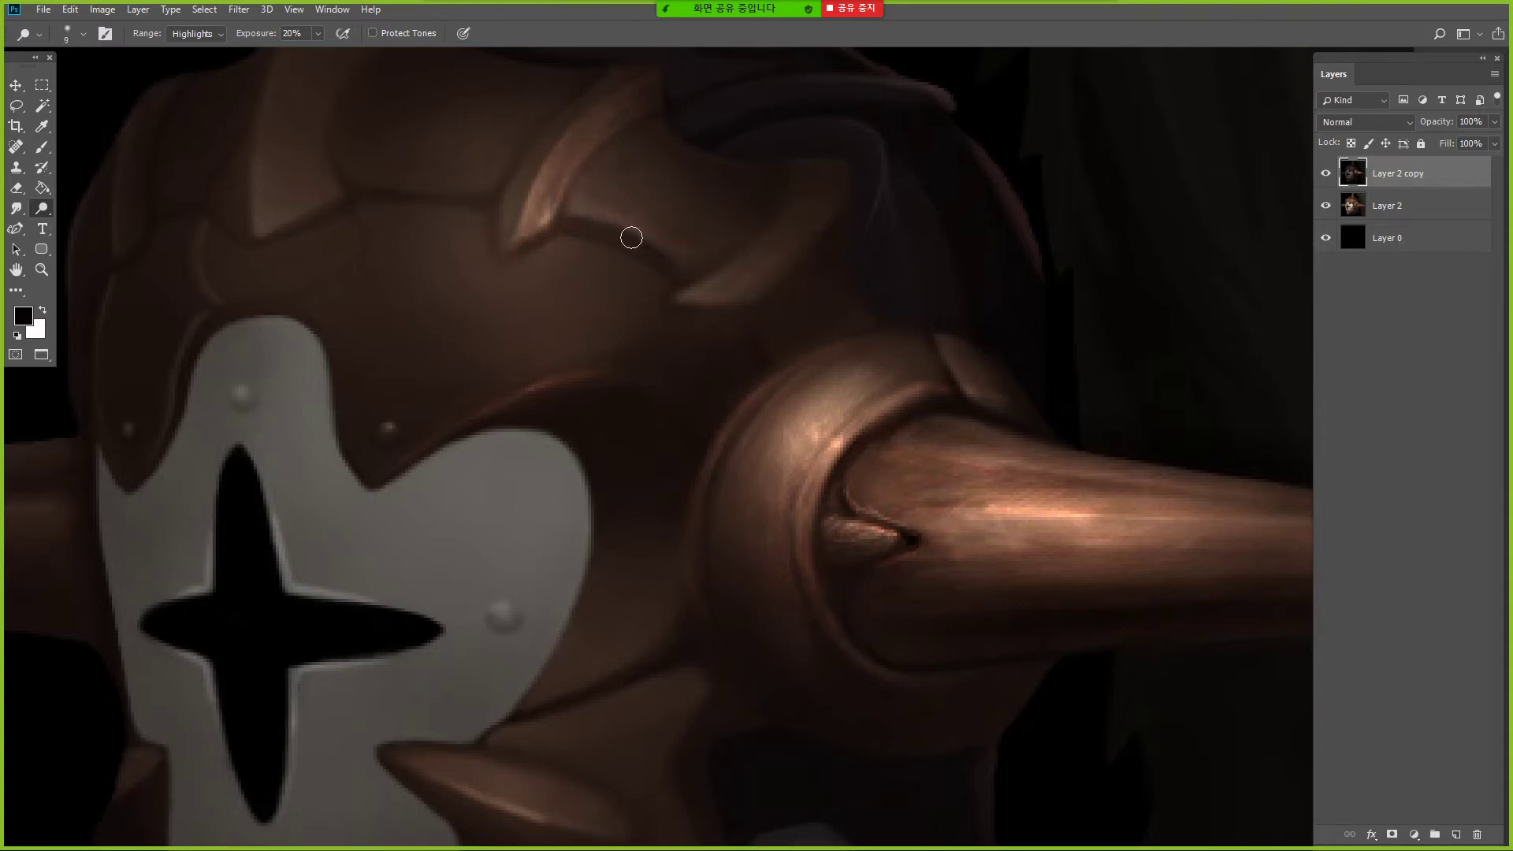
{"action": "key", "text": "bracketright"}
{"action": "key", "text": "bracketright"}
{"action": "left_click_drag", "start_coordinate": [516, 244], "coordinate": [519, 221]}
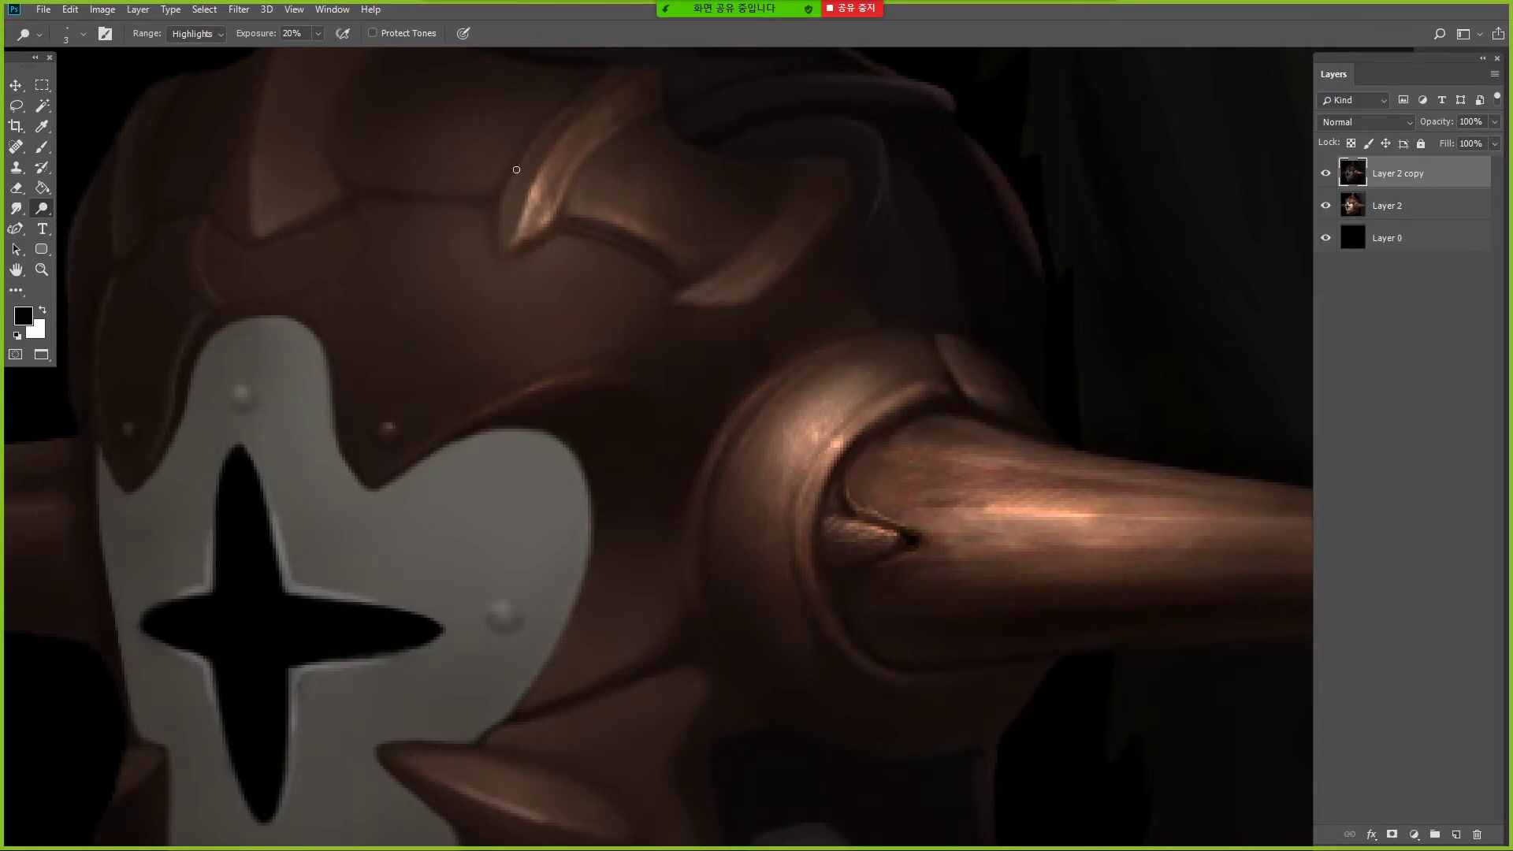
- Softly brighten the plate beside the curved strip and the domed brow below it with a large Dodge brush
{"action": "key", "text": "bracketright"}
{"action": "key", "text": "bracketright"}
{"action": "key", "text": "bracketright"}
{"action": "key", "text": "bracketright"}
{"action": "key", "text": "bracketright"}
{"action": "key", "text": "bracketright"}
{"action": "key", "text": "bracketright"}
{"action": "key", "text": "bracketright"}
{"action": "key", "text": "bracketright"}
{"action": "key", "text": "bracketright"}
{"action": "left_click_drag", "start_coordinate": [717, 223], "coordinate": [670, 220]}
{"action": "left_click_drag", "start_coordinate": [603, 292], "coordinate": [560, 293]}
- Dodge fine highlights on the domed brow just below the curved strip's pointed tip with very small brushes
{"action": "key", "text": "bracketleft"}
{"action": "key", "text": "bracketleft"}
{"action": "key", "text": "bracketleft"}
{"action": "key", "text": "bracketleft"}
{"action": "key", "text": "bracketleft"}
{"action": "key", "text": "bracketleft"}
{"action": "key", "text": "bracketleft"}
{"action": "key", "text": "bracketleft"}
{"action": "key", "text": "bracketleft"}
{"action": "key", "text": "bracketleft"}
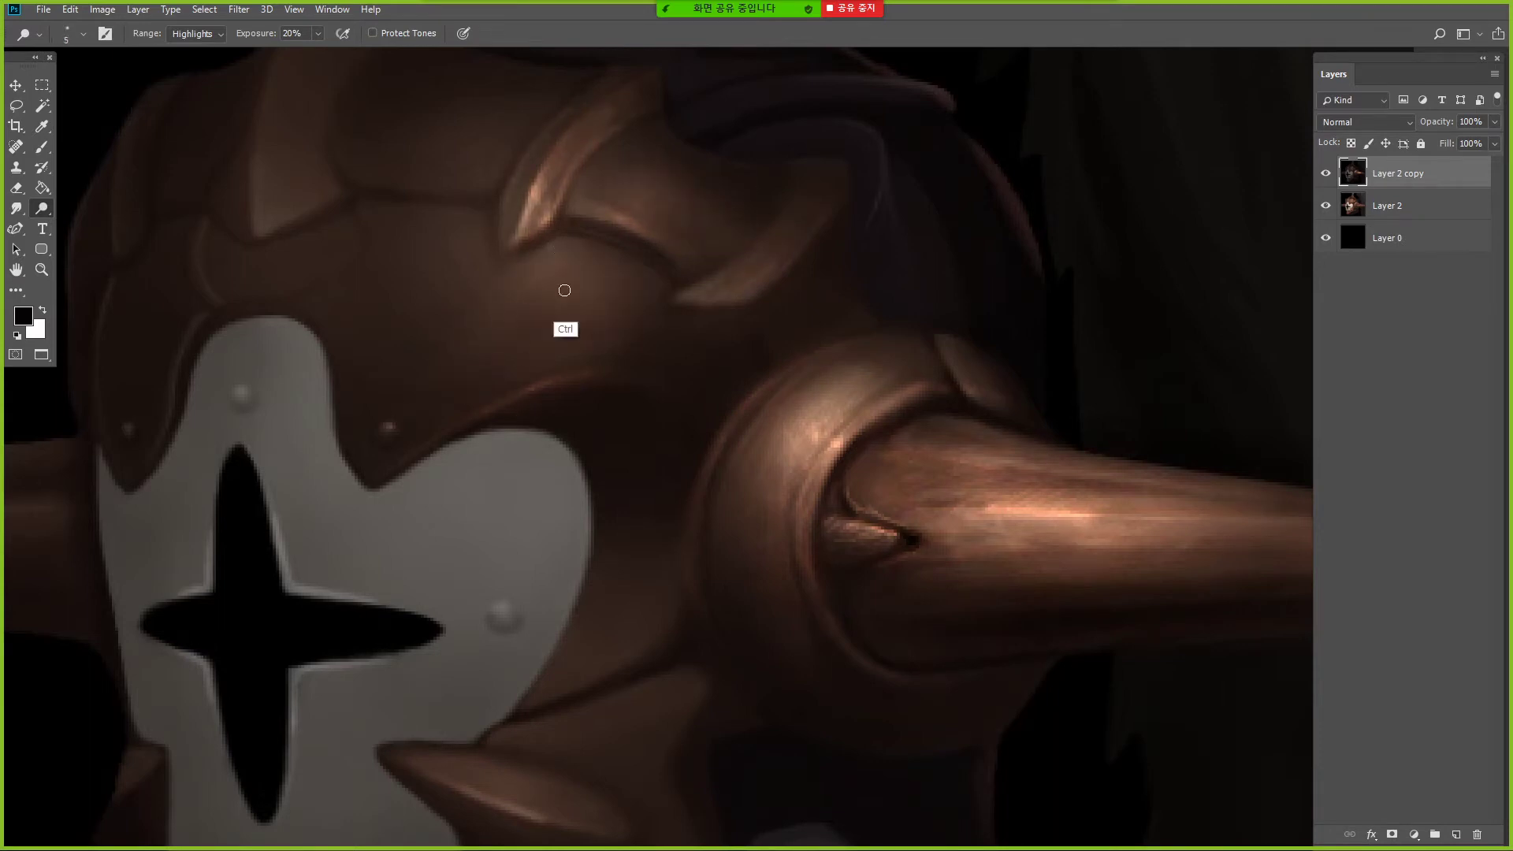
{"action": "key", "text": "bracketleft"}
{"action": "key", "text": "bracketleft"}
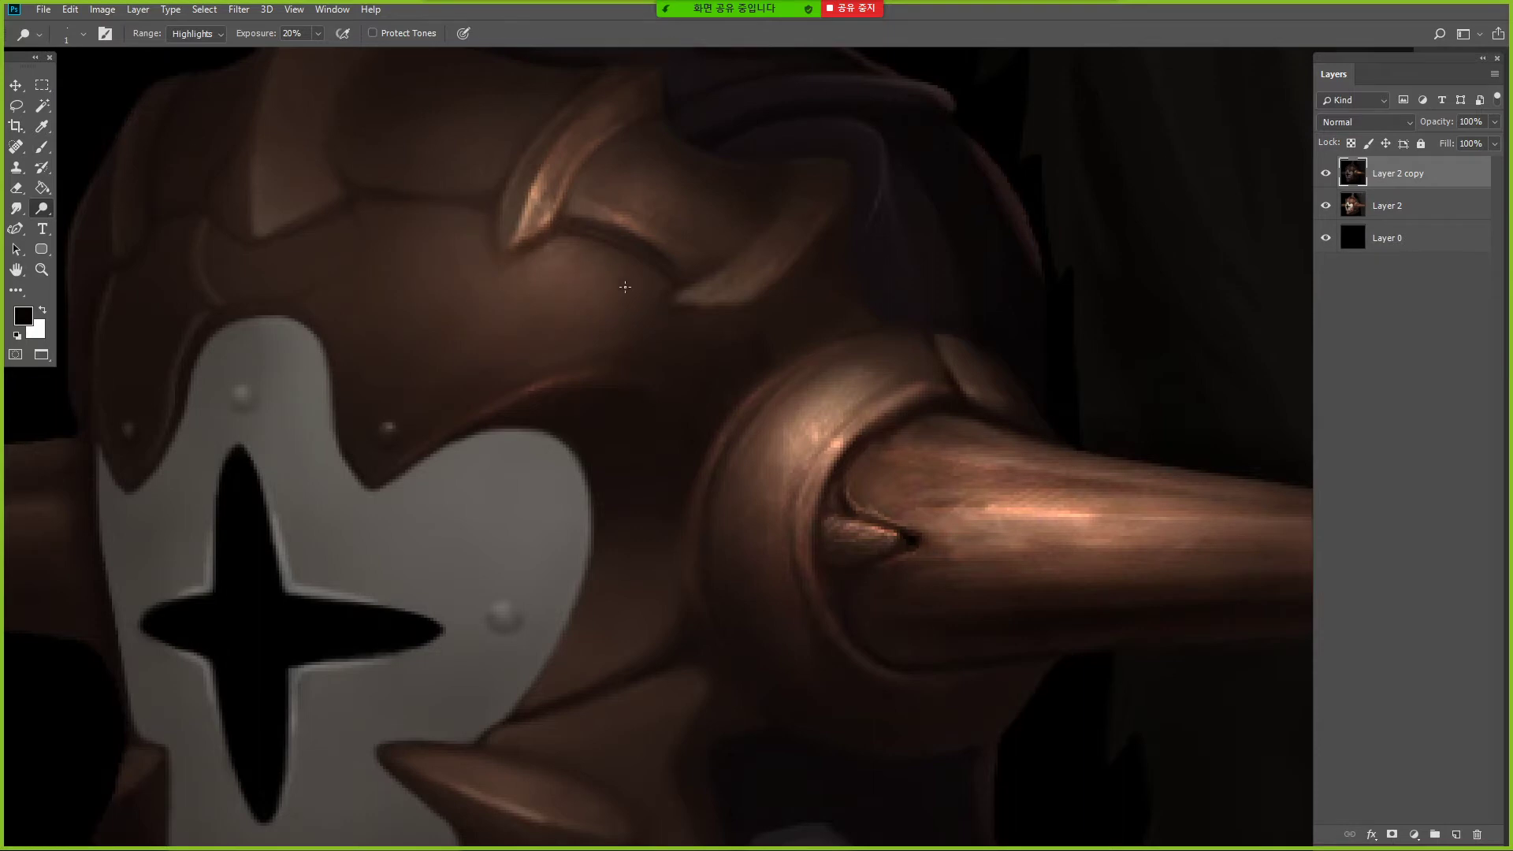
- Dodge highlights on the domed brow and along the lower edge of the crown plate above it with varied brush sizes
{"action": "key", "text": "bracketright"}
{"action": "key", "text": "bracketright"}
{"action": "key", "text": "bracketright"}
{"action": "key", "text": "bracketright"}
{"action": "key", "text": "bracketright"}
{"action": "key", "text": "bracketright"}
{"action": "key", "text": "bracketright"}
{"action": "key", "text": "bracketright"}
{"action": "key", "text": "bracketright"}
{"action": "key", "text": "bracketright"}
{"action": "key", "text": "bracketright"}
{"action": "key", "text": "bracketleft"}
{"action": "key", "text": "bracketleft"}
{"action": "key", "text": "bracketleft"}
{"action": "key", "text": "bracketleft"}
{"action": "key", "text": "bracketleft"}
{"action": "left_click_drag", "start_coordinate": [415, 190], "coordinate": [393, 192]}
- Softly brighten the crown plates on both sides of the curved strip with a large Dodge brush
{"action": "key", "text": "1"}
{"action": "key", "text": "bracketright"}
{"action": "key", "text": "bracketright"}
{"action": "key", "text": "bracketright"}
{"action": "key", "text": "bracketright"}
{"action": "key", "text": "bracketright"}
{"action": "key", "text": "bracketright"}
{"action": "key", "text": "bracketright"}
{"action": "key", "text": "bracketright"}
{"action": "key", "text": "bracketright"}
{"action": "key", "text": "bracketright"}
{"action": "key", "text": "bracketright"}
{"action": "left_click_drag", "start_coordinate": [462, 138], "coordinate": [660, 200]}
- Dodge bright edge highlights on the second curved strip above the spike's collar at 40% exposure with a tiny brush
{"action": "key", "text": "bracketleft"}
{"action": "key", "text": "bracketleft"}
{"action": "key", "text": "bracketleft"}
{"action": "key", "text": "bracketleft"}
{"action": "key", "text": "bracketleft"}
{"action": "key", "text": "bracketleft"}
{"action": "key", "text": "bracketleft"}
{"action": "key", "text": "bracketleft"}
{"action": "key", "text": "bracketleft"}
{"action": "key", "text": "bracketleft"}
{"action": "key", "text": "bracketleft"}
{"action": "key", "text": "bracketleft"}
{"action": "key", "text": "bracketleft"}
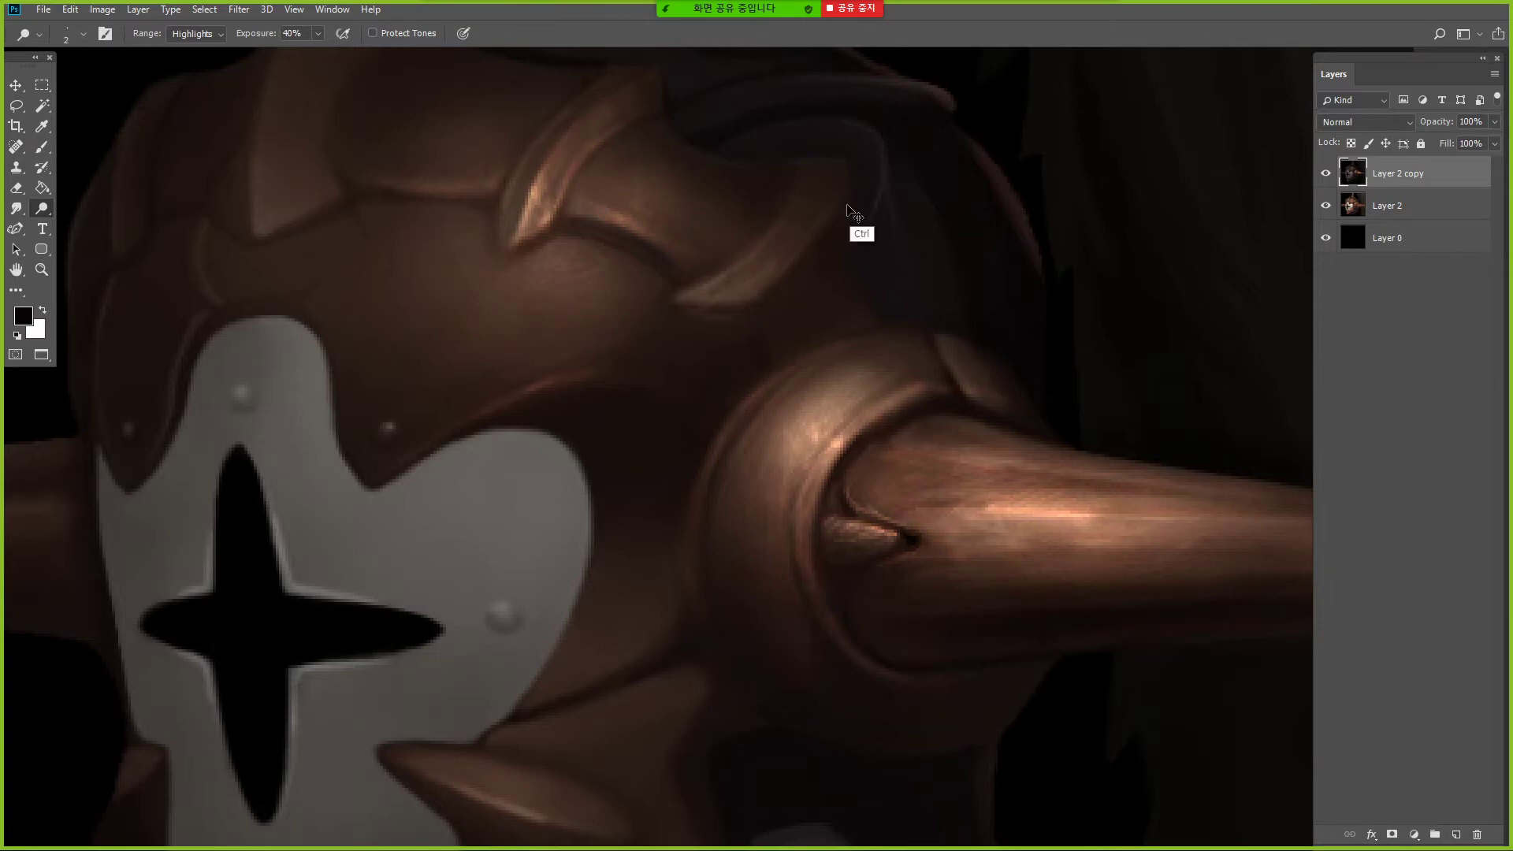
{"action": "mouse_move", "coordinate": [707, 299]}
{"action": "left_mouse_down"}
{"action": "mouse_move", "coordinate": [741, 293]}
{"action": "mouse_move", "coordinate": [770, 259]}
{"action": "left_mouse_up"}
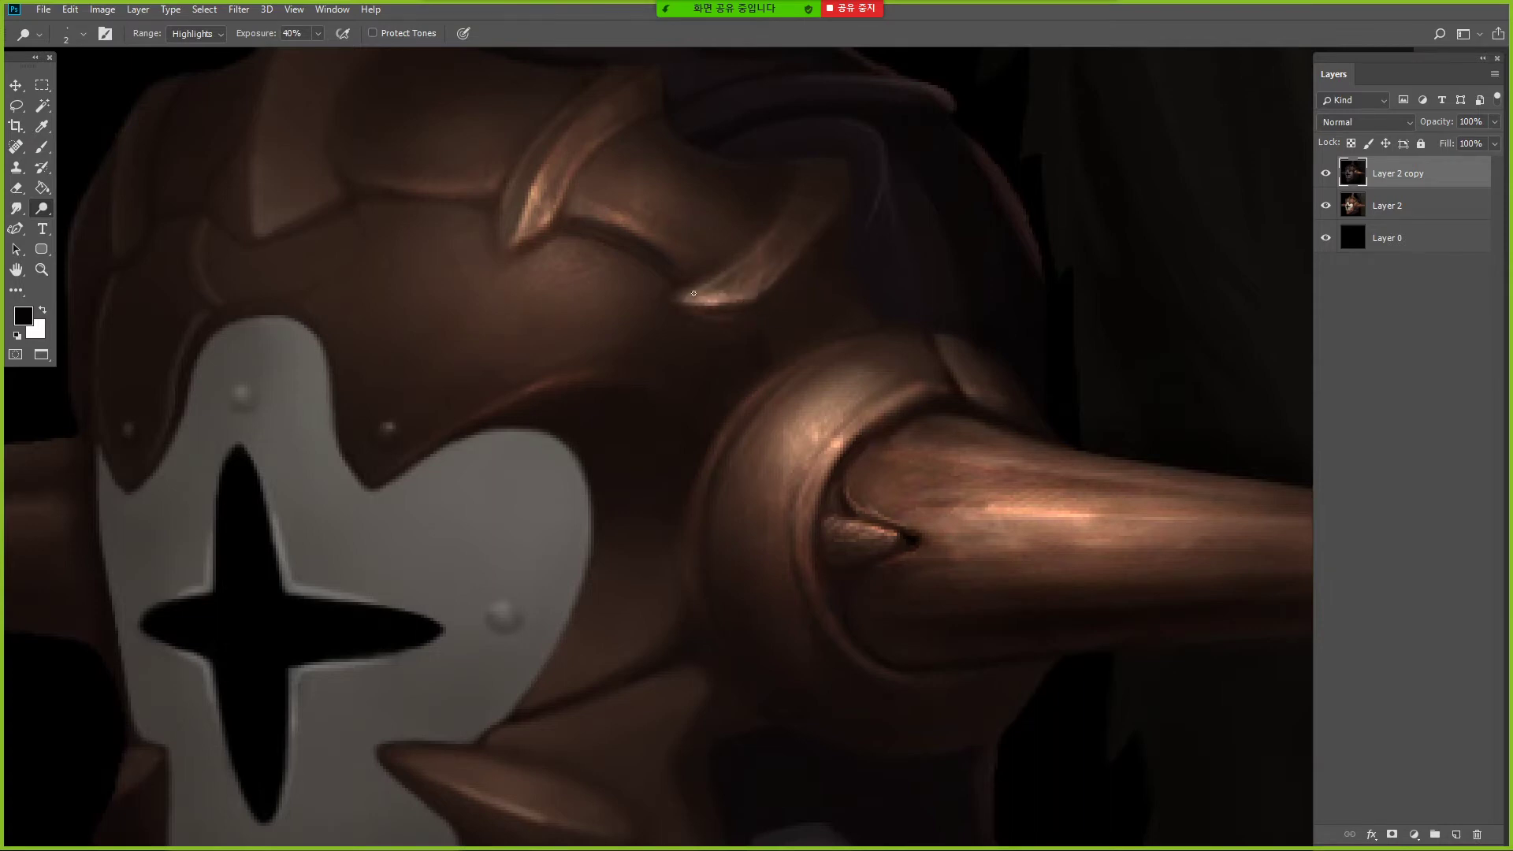
- Deepen the seam between the two curved strips with the black Multiply brush at 40% opacity, and dodge fine glints below it
{"action": "key", "text": "b"}
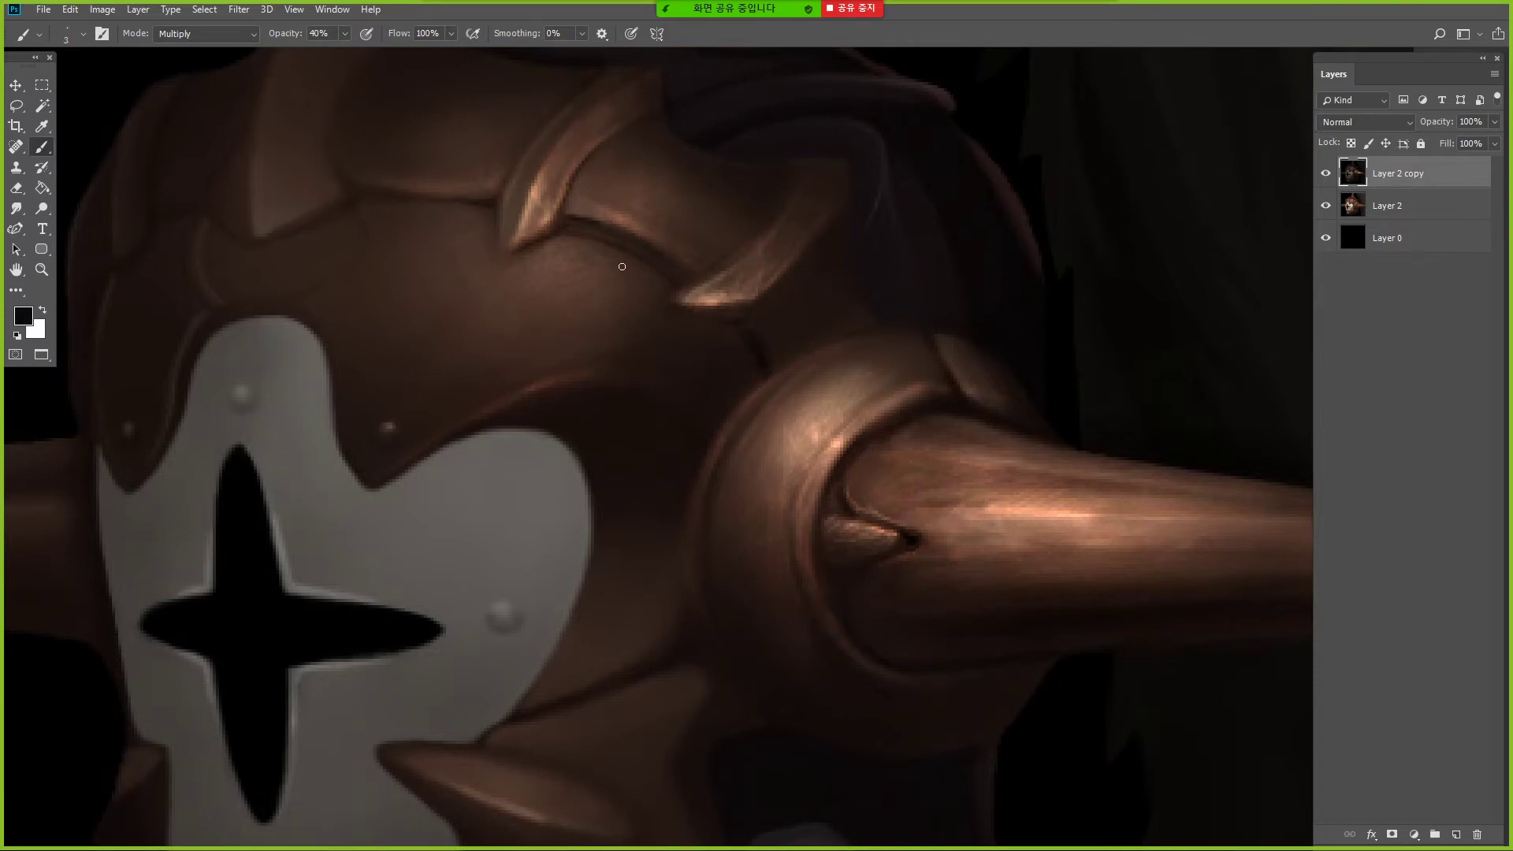
{"action": "key", "text": "o"}
{"action": "key", "text": "bracketleft"}
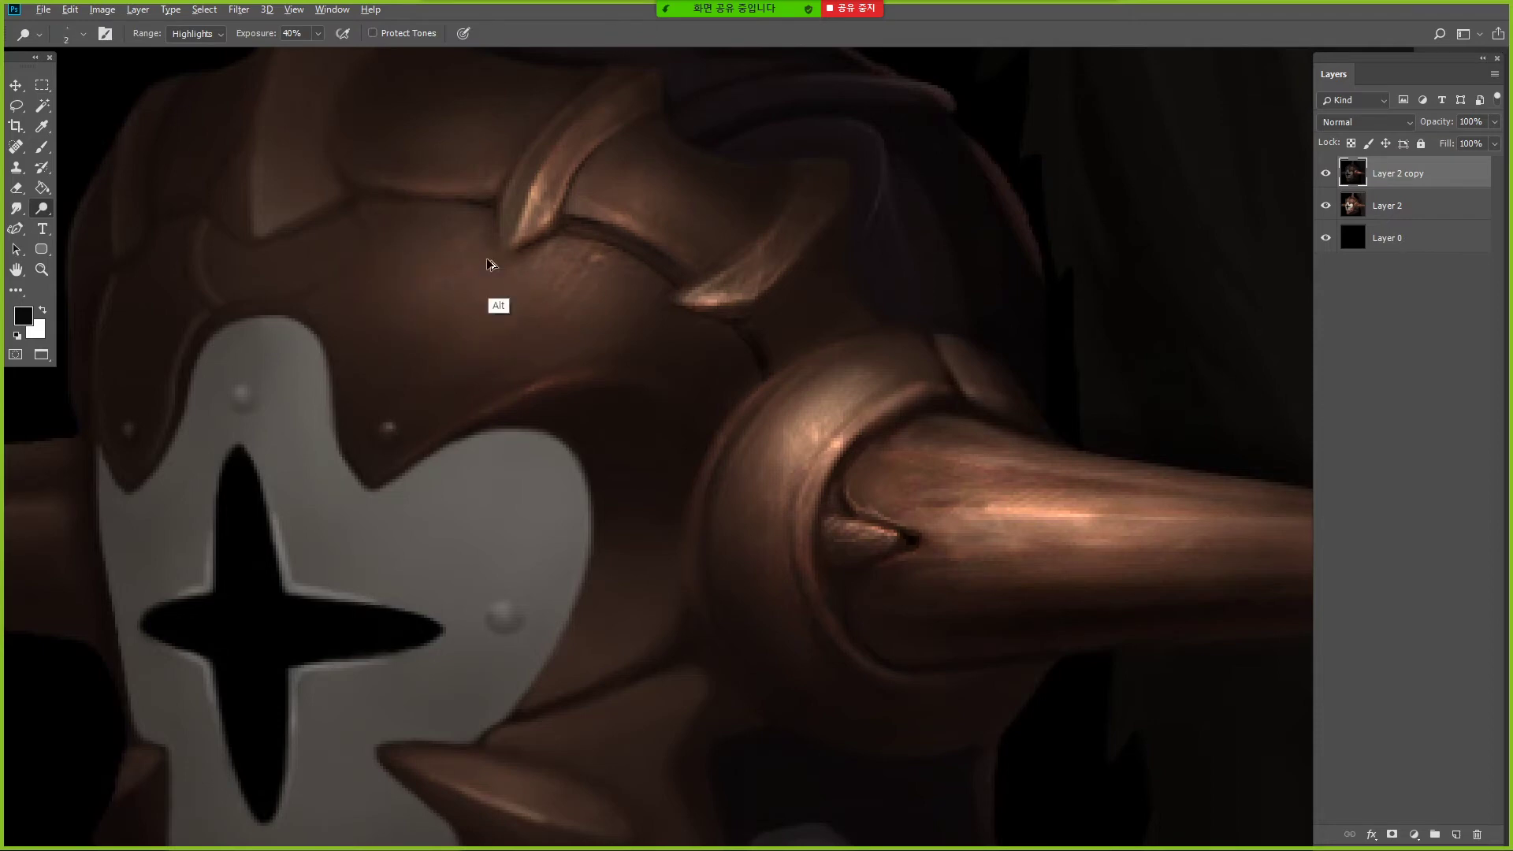
- Softly brighten the domed brow with an 80-pixel Dodge brush at 22% exposure
{"action": "key", "text": "w"}
{"action": "key", "text": "o"}
{"action": "key", "text": "bracketright"}
{"action": "key", "text": "bracketright"}
{"action": "key", "text": "bracketright"}
{"action": "key", "text": "bracketright"}
{"action": "key", "text": "bracketright"}
{"action": "key", "text": "bracketright"}
{"action": "key", "text": "bracketright"}
{"action": "key", "text": "bracketright"}
{"action": "key", "text": "bracketright"}
{"action": "key", "text": "bracketright"}
{"action": "key", "text": "bracketright"}
{"action": "key", "text": "bracketright"}
{"action": "key", "text": "bracketright"}
{"action": "key", "text": "bracketright"}
{"action": "key", "text": "bracketright"}
{"action": "key", "text": "bracketright"}
{"action": "key", "text": "bracketright"}
{"action": "key", "text": "bracketright"}
{"action": "key", "text": "bracketright"}
{"action": "left_click", "coordinate": [490, 324]}
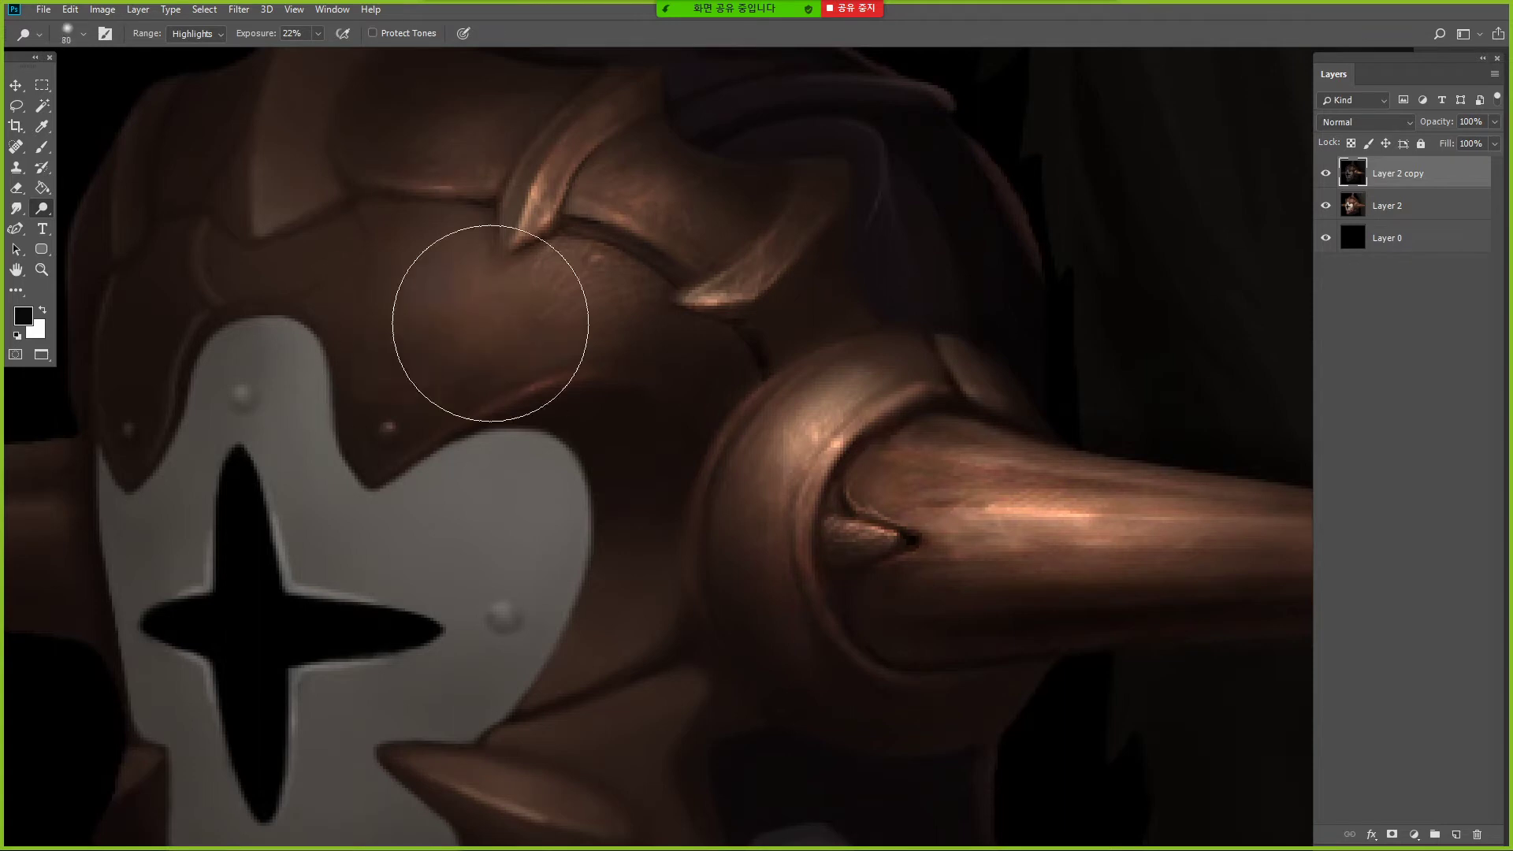
- Build up the brow's central highlight below the crown seam with smaller and medium Dodge brushes at 22% exposure
{"action": "key", "text": "bracketleft"}
{"action": "key", "text": "bracketleft"}
{"action": "key", "text": "bracketleft"}
{"action": "key", "text": "bracketleft"}
{"action": "key", "text": "bracketleft"}
{"action": "key", "text": "bracketleft"}
{"action": "key", "text": "bracketleft"}
{"action": "key", "text": "bracketleft"}
{"action": "key", "text": "bracketleft"}
{"action": "key", "text": "bracketleft"}
{"action": "key", "text": "bracketleft"}
{"action": "left_click_drag", "start_coordinate": [559, 290], "coordinate": [587, 266]}
{"action": "key", "text": "bracketright"}
{"action": "key", "text": "bracketright"}
{"action": "key", "text": "bracketright"}
{"action": "key", "text": "bracketright"}
{"action": "key", "text": "bracketright"}
{"action": "left_click_drag", "start_coordinate": [517, 306], "coordinate": [583, 321]}
- Refine the highlights toward the brow's outer parts and rim with progressively smaller Dodge brushes, lowering the exposure to 10%
{"action": "key", "text": "bracketleft"}
{"action": "key", "text": "bracketleft"}
{"action": "key", "text": "bracketleft"}
{"action": "key", "text": "bracketleft"}
{"action": "key", "text": "bracketleft"}
{"action": "key", "text": "bracketleft"}
{"action": "key", "text": "bracketleft"}
{"action": "key", "text": "bracketleft"}
{"action": "key", "text": "bracketleft"}
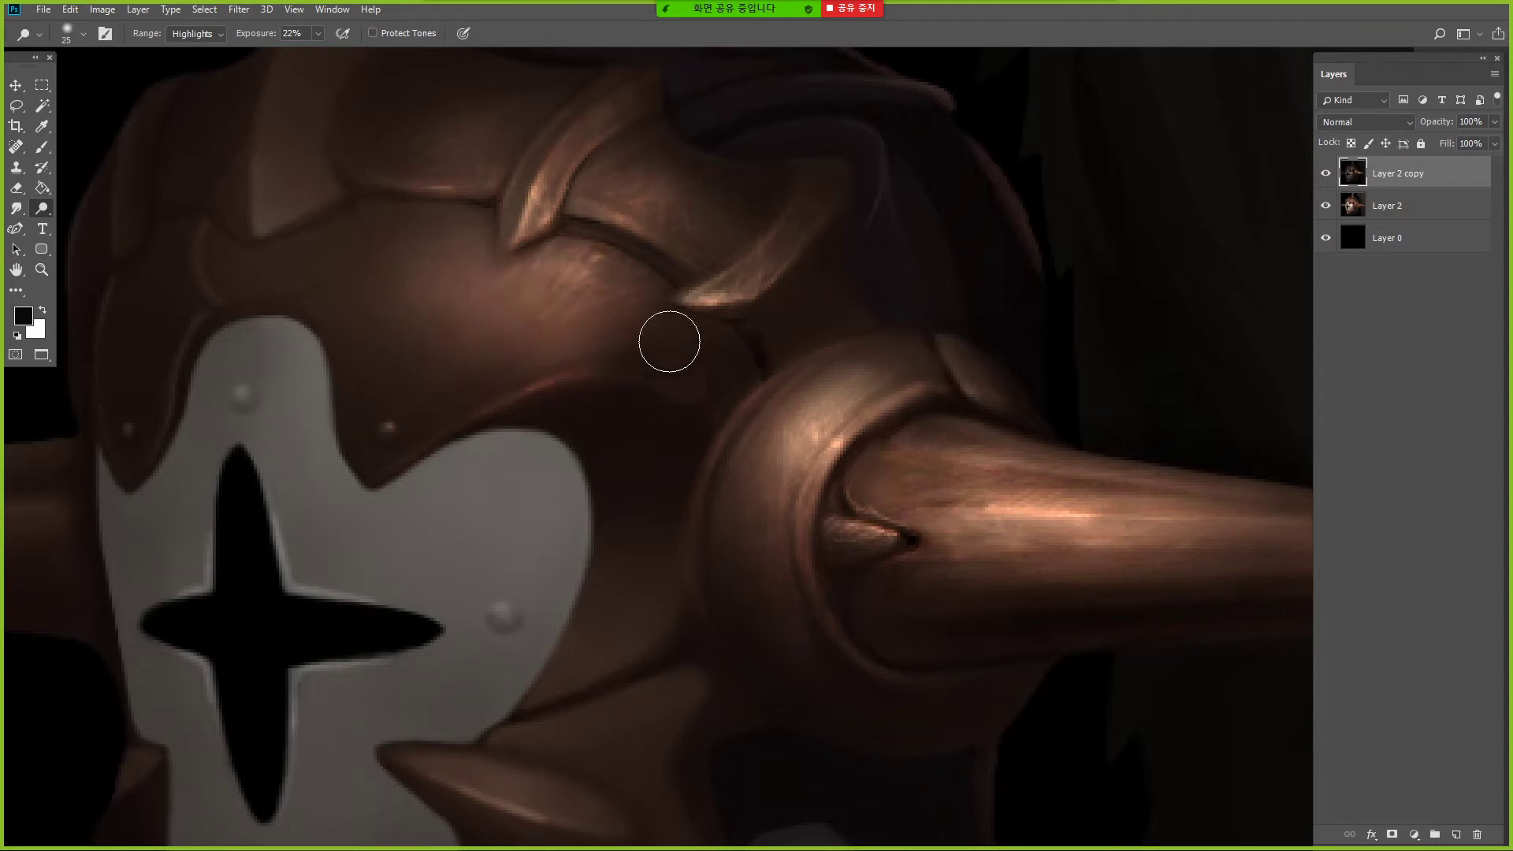
{"action": "key", "text": "bracketright"}
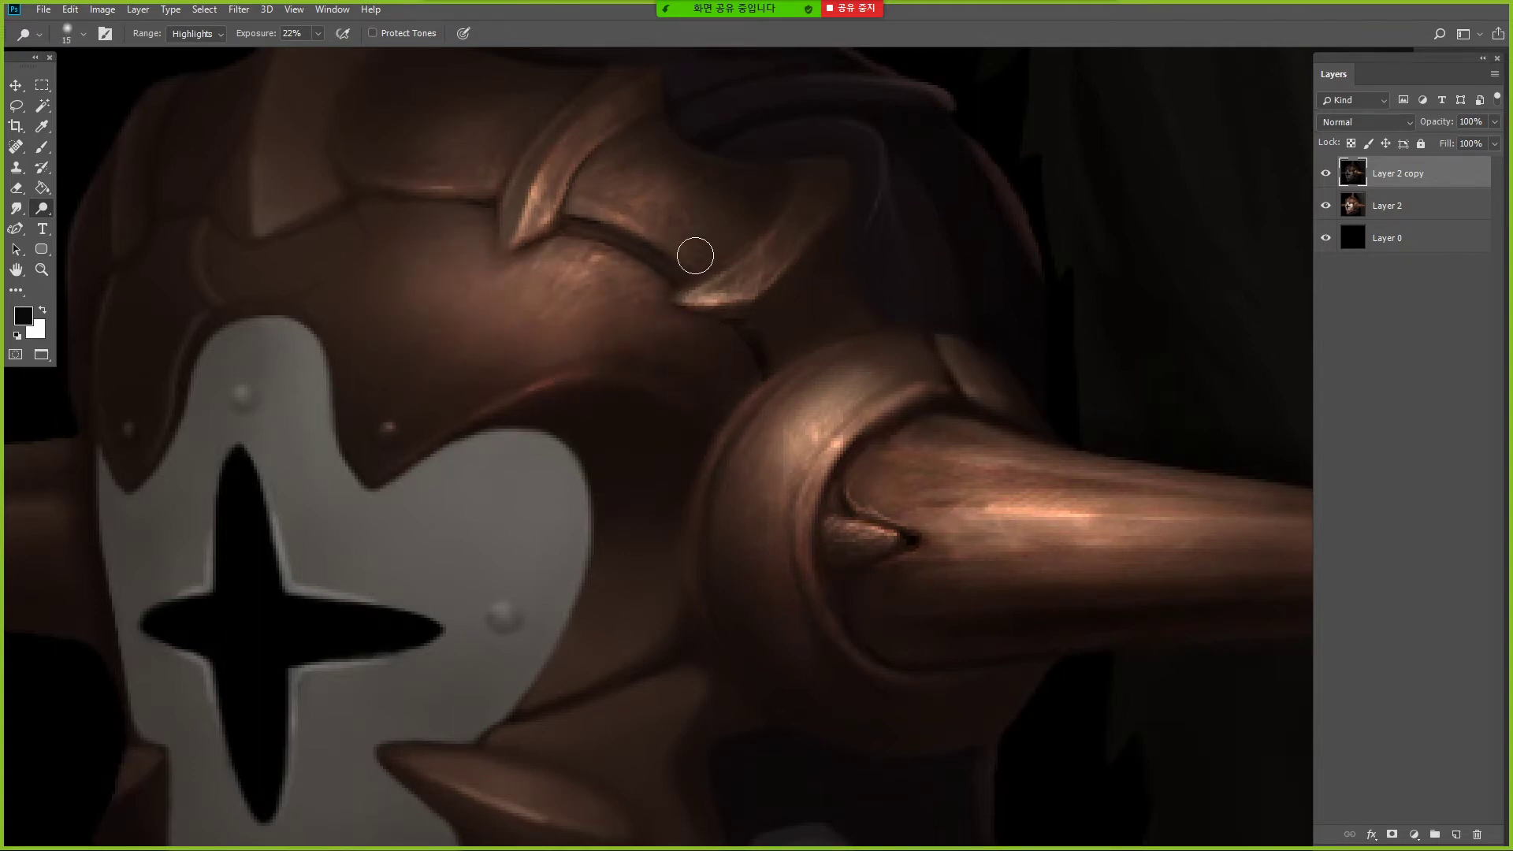
{"action": "key", "text": "bracketleft"}
{"action": "key", "text": "bracketleft"}
{"action": "key", "text": "bracketleft"}
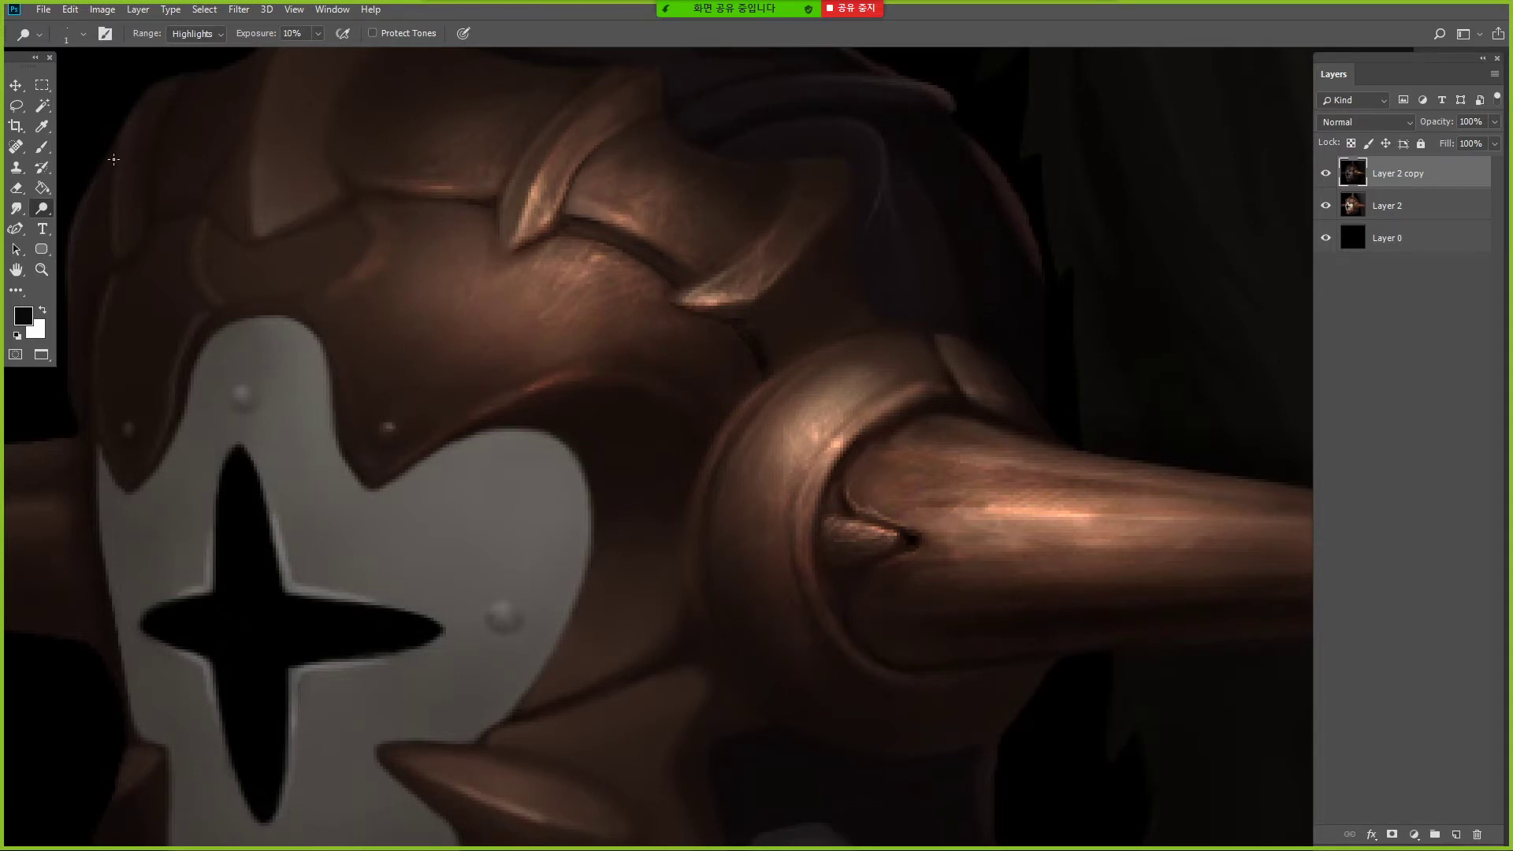
- Sample a copper brown and shade the seam under the crown plate with the Multiply brush at 40% opacity
{"action": "key", "text": "b"}
{"action": "left_click", "coordinate": [375, 202], "text": "alt"}
{"action": "left_click_drag", "start_coordinate": [406, 201], "coordinate": [494, 213]}
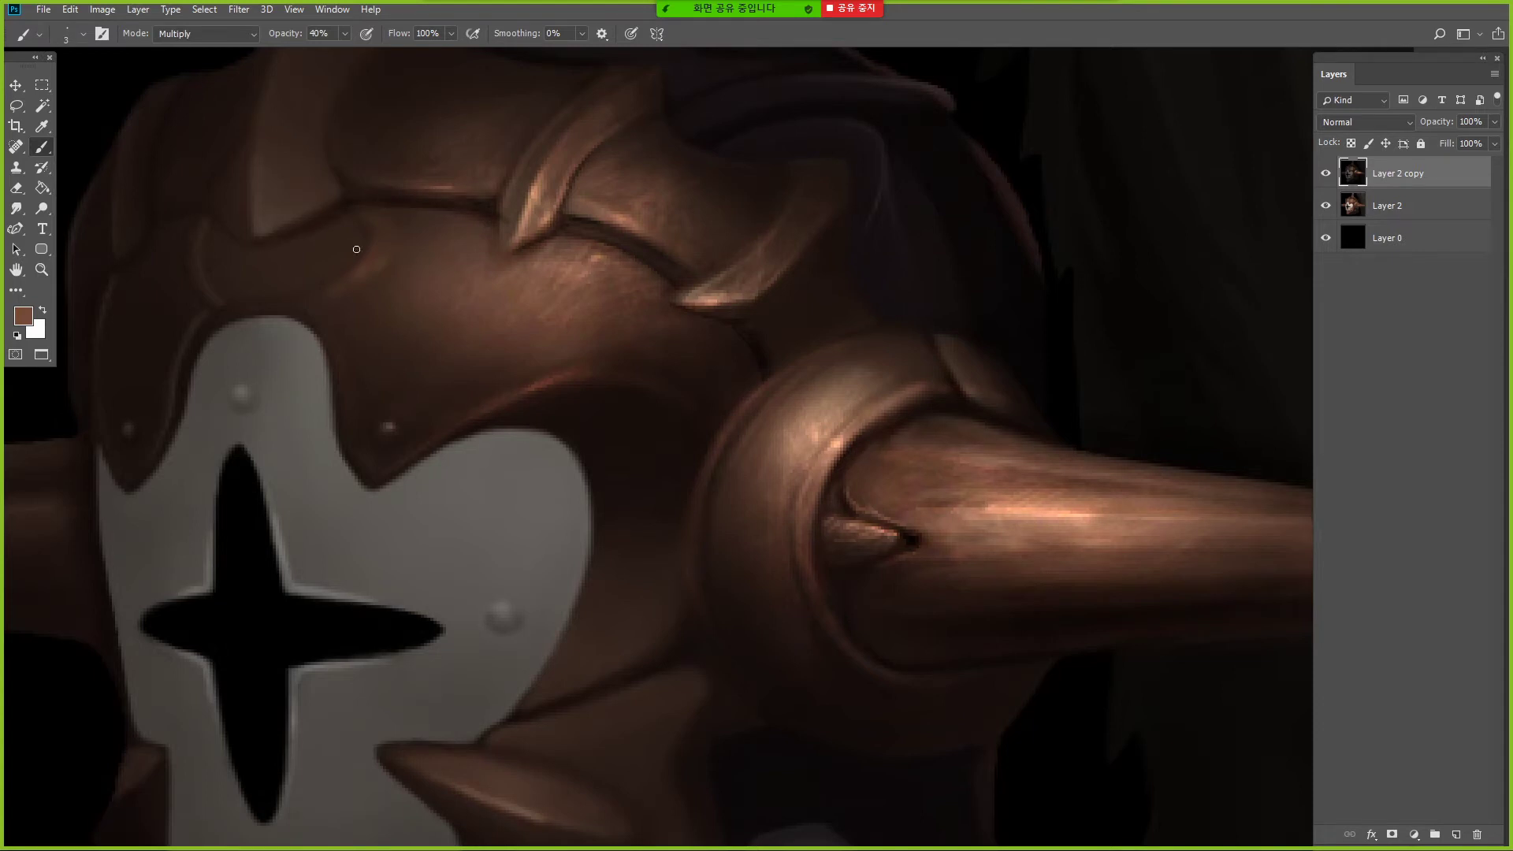
- Dodge thin edge highlights on the broad pointed strip above the face plate with a small brush
{"action": "key", "text": "o"}
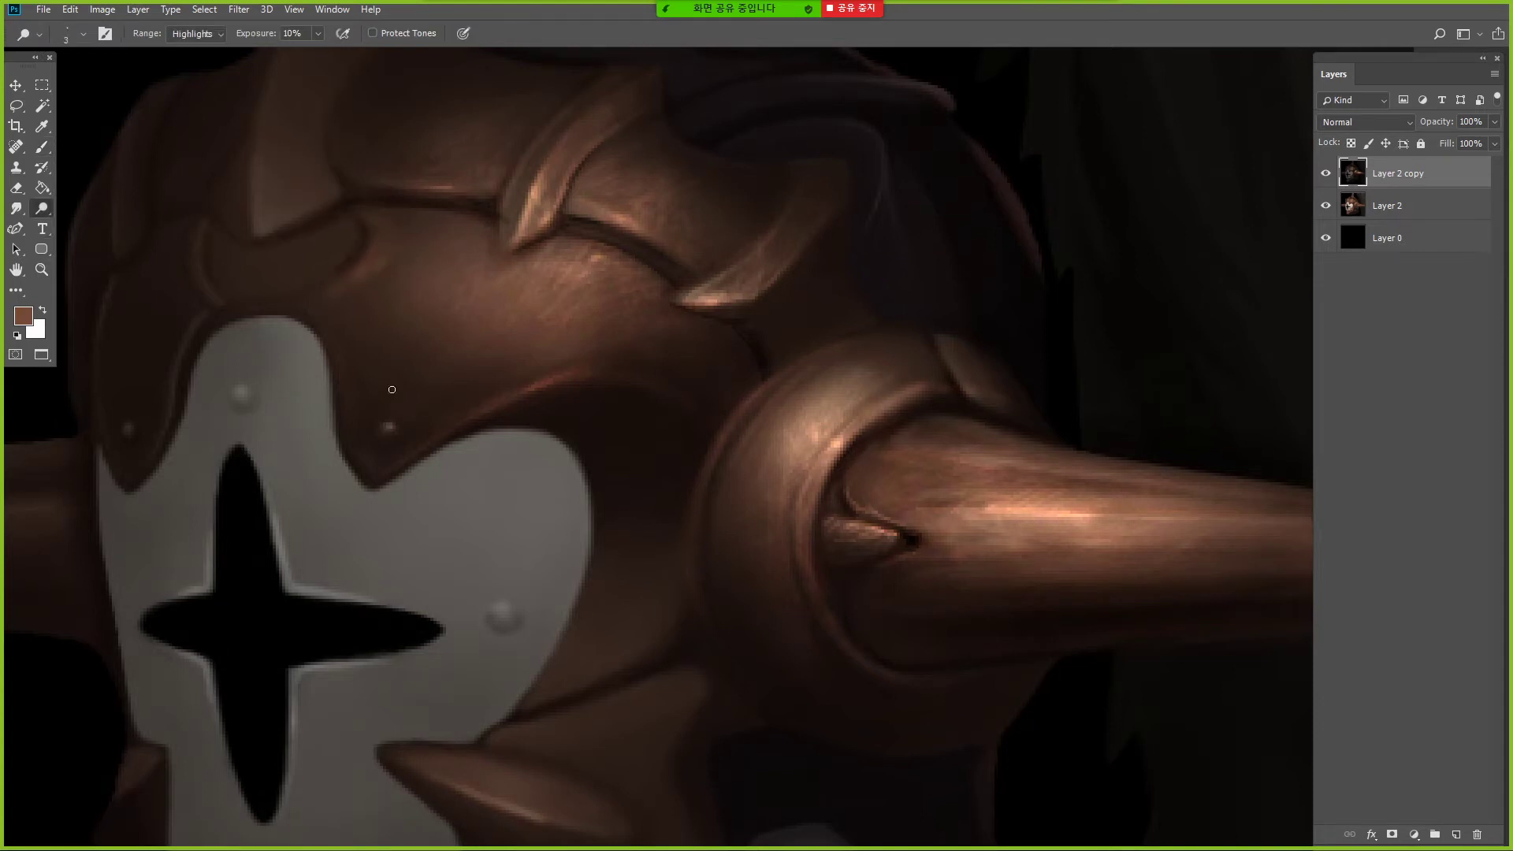
{"action": "key", "text": "3"}
{"action": "left_click_drag", "start_coordinate": [266, 224], "coordinate": [262, 169]}
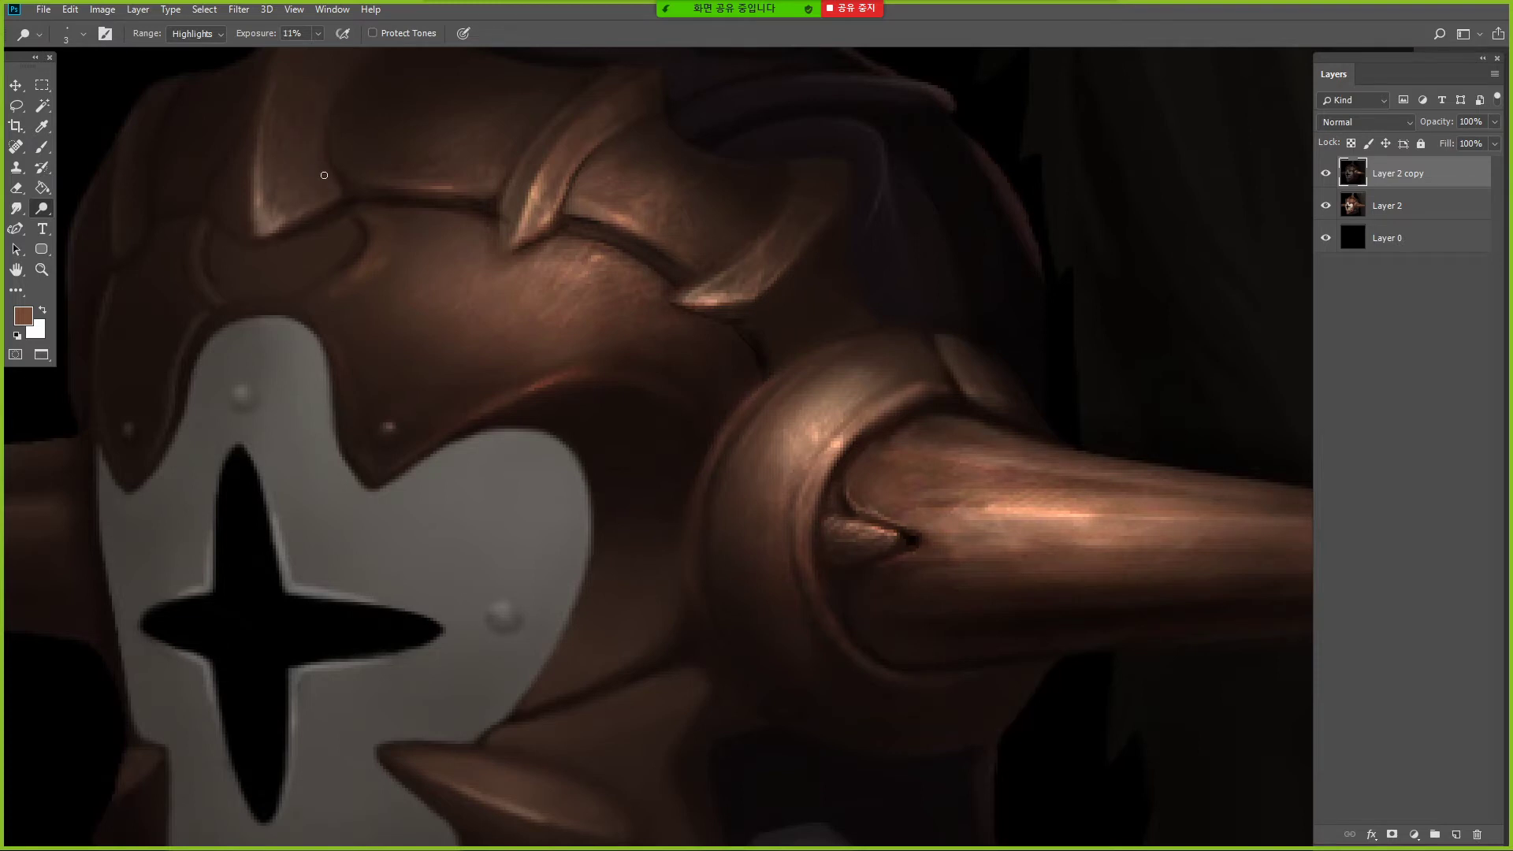
- Rework the broad pointed strip's highlight with varied Dodge brushes, undoing one stroke and repainting at 40% exposure
{"action": "key", "text": "bracketright"}
{"action": "key", "text": "bracketright"}
{"action": "key", "text": "bracketright"}
{"action": "key", "text": "bracketright"}
{"action": "key", "text": "bracketright"}
{"action": "key", "text": "bracketright"}
{"action": "key", "text": "bracketright"}
{"action": "key", "text": "bracketright"}
{"action": "key", "text": "bracketright"}
{"action": "key", "text": "bracketright"}
{"action": "key", "text": "bracketright"}
{"action": "key", "text": "bracketright"}
{"action": "key", "text": "bracketleft"}
{"action": "key", "text": "bracketleft"}
{"action": "key", "text": "bracketleft"}
{"action": "key", "text": "bracketleft"}
{"action": "key", "text": "bracketleft"}
{"action": "key", "text": "bracketleft"}
{"action": "key", "text": "bracketleft"}
{"action": "key", "text": "4"}
{"action": "key", "text": "ctrl+z"}
{"action": "mouse_move", "coordinate": [276, 160]}
{"action": "left_mouse_down"}
{"action": "mouse_move", "coordinate": [264, 212]}
{"action": "mouse_move", "coordinate": [264, 196]}
{"action": "left_mouse_up"}
- Softly brighten the crown plate between the broad strip and the curved strip with a larger Dodge brush
{"action": "key", "text": "bracketright"}
{"action": "key", "text": "bracketright"}
{"action": "key", "text": "bracketright"}
{"action": "key", "text": "bracketright"}
{"action": "left_click_drag", "start_coordinate": [418, 171], "coordinate": [482, 151]}
{"action": "key", "text": "bracketleft"}
{"action": "key", "text": "bracketleft"}
{"action": "key", "text": "bracketleft"}
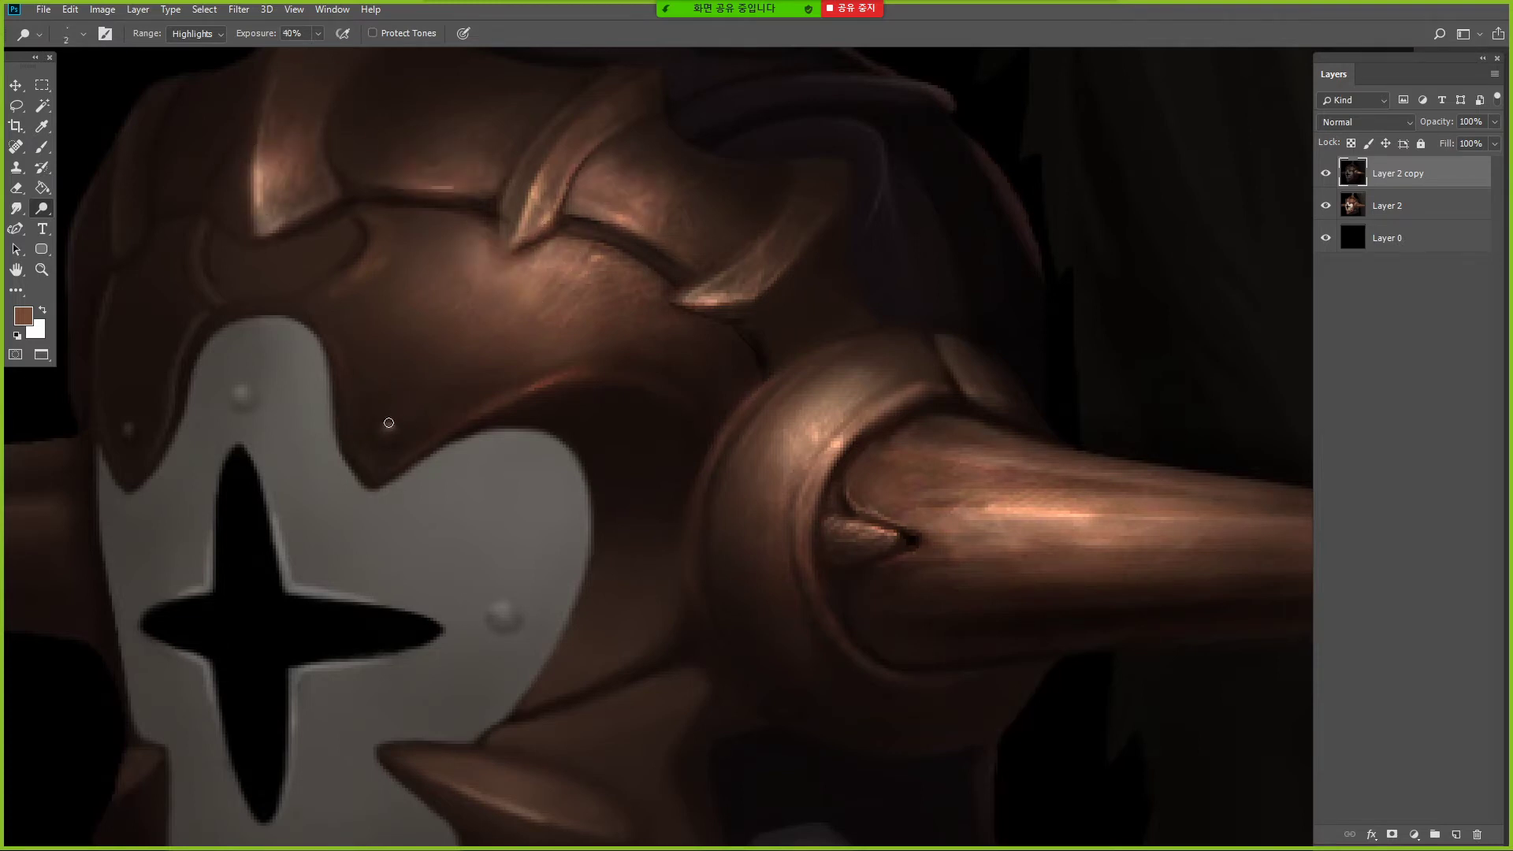
- Highlight and shade the small rivet on the copper brow plate's lower point with fine Dodge and 30% Multiply brushes
{"action": "key", "text": "bracketleft"}
{"action": "key", "text": "bracketleft"}
{"action": "key", "text": "1"}
{"action": "key", "text": "b"}
{"action": "key", "text": "d"}
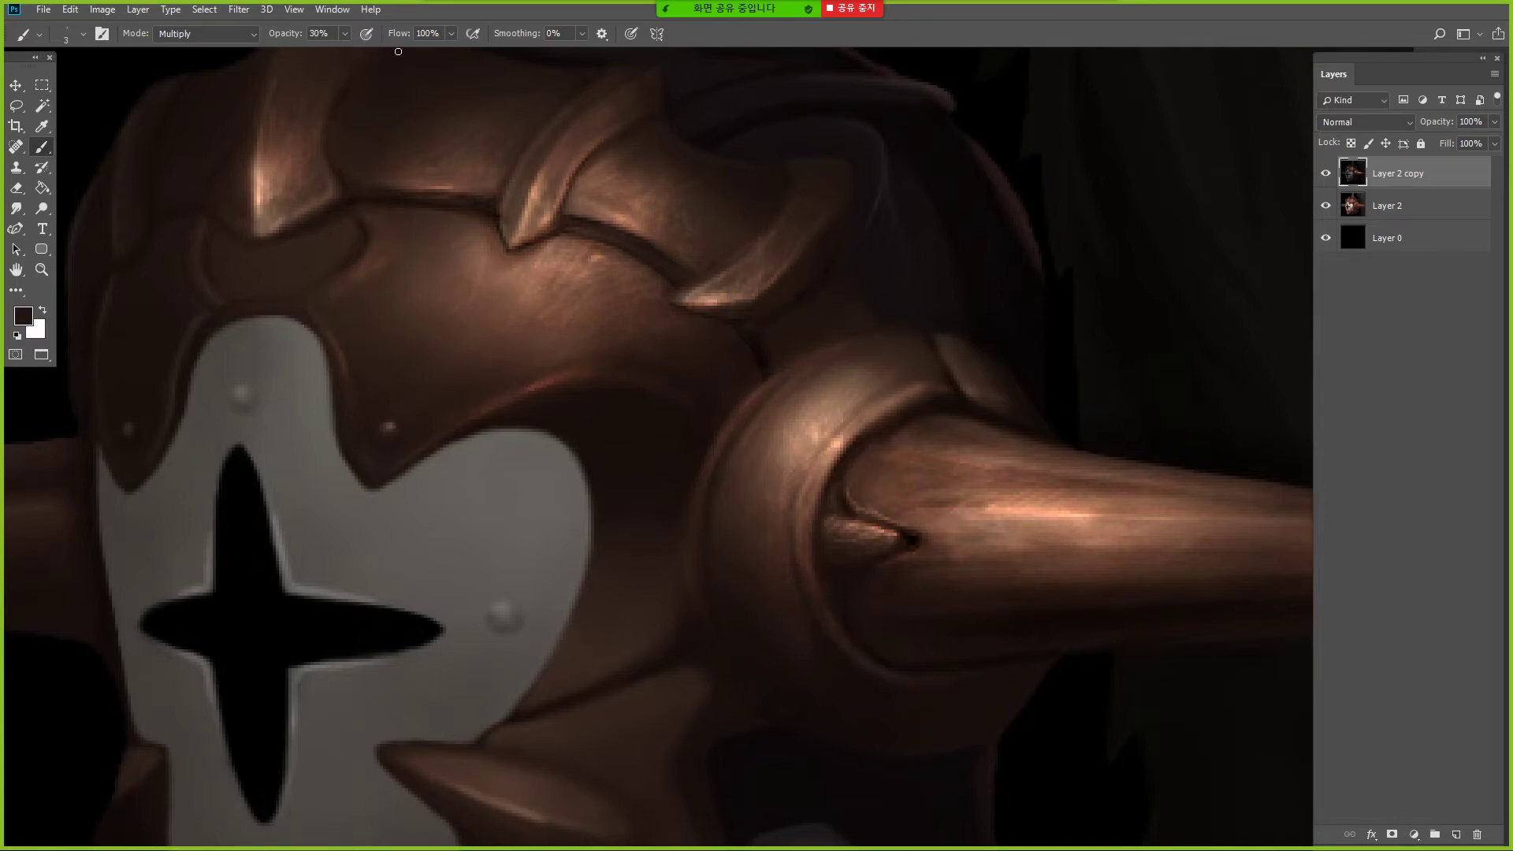
{"action": "key", "text": "2"}
{"action": "key", "text": "o"}
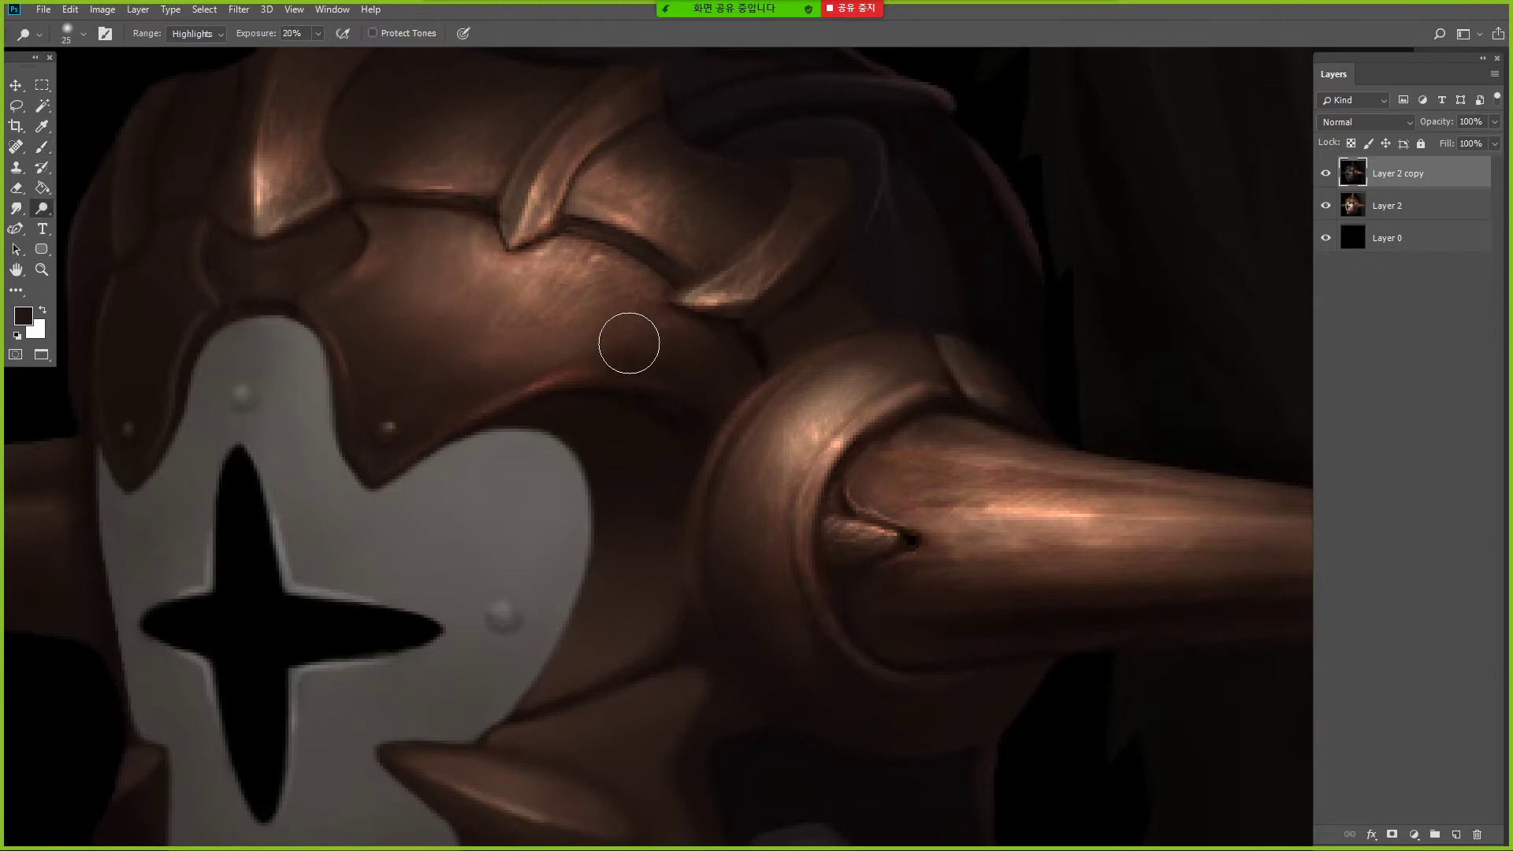
- Paint sampled copper browns along the brow plate's lower rim at 20% opacity, and dodge the plate's bulging centre
{"action": "key", "text": "b"}
{"action": "left_click", "coordinate": [608, 368], "text": "alt"}
{"action": "left_click", "coordinate": [561, 367], "text": "alt"}
{"action": "left_click", "coordinate": [501, 379], "text": "alt"}
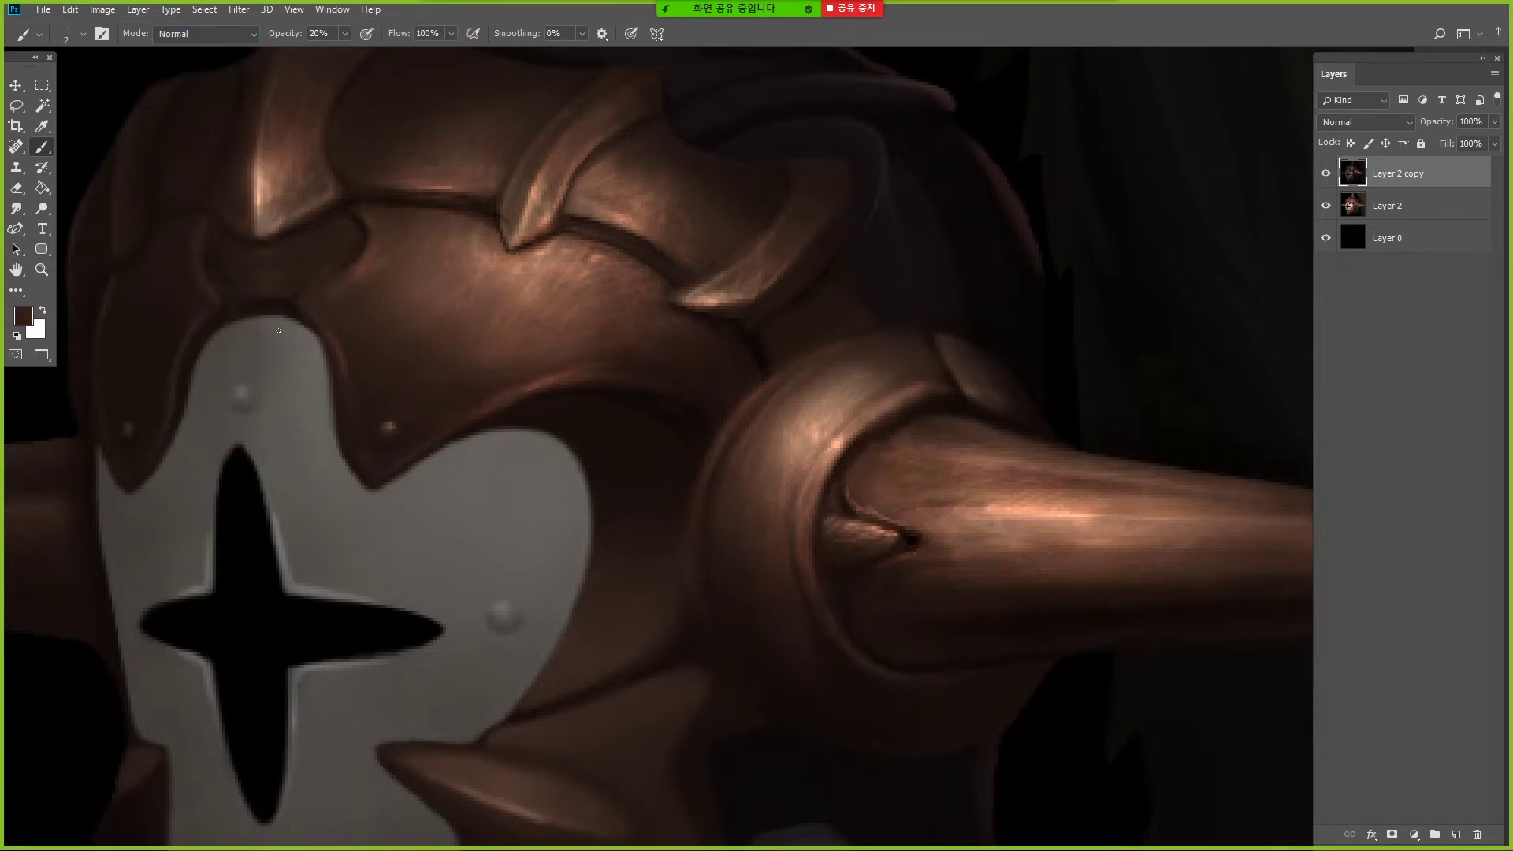
{"action": "left_click", "coordinate": [591, 389], "text": "alt"}
{"action": "key", "text": "o"}
{"action": "mouse_move", "coordinate": [493, 284]}
{"action": "left_mouse_down"}
{"action": "mouse_move", "coordinate": [408, 304]}
{"action": "mouse_move", "coordinate": [498, 316]}
{"action": "left_mouse_up"}
- Softly brighten the grey face plate above the cross-shaped opening with a large Dodge brush at 20% exposure
{"action": "key", "text": "z"}
{"action": "left_click", "coordinate": [603, 248], "text": "alt"}
{"action": "left_click", "coordinate": [599, 246], "text": "alt"}
{"action": "left_click", "coordinate": [412, 221]}
{"action": "left_click", "coordinate": [444, 290], "text": "alt"}
{"action": "left_click", "coordinate": [621, 469]}
{"action": "key", "text": "o"}
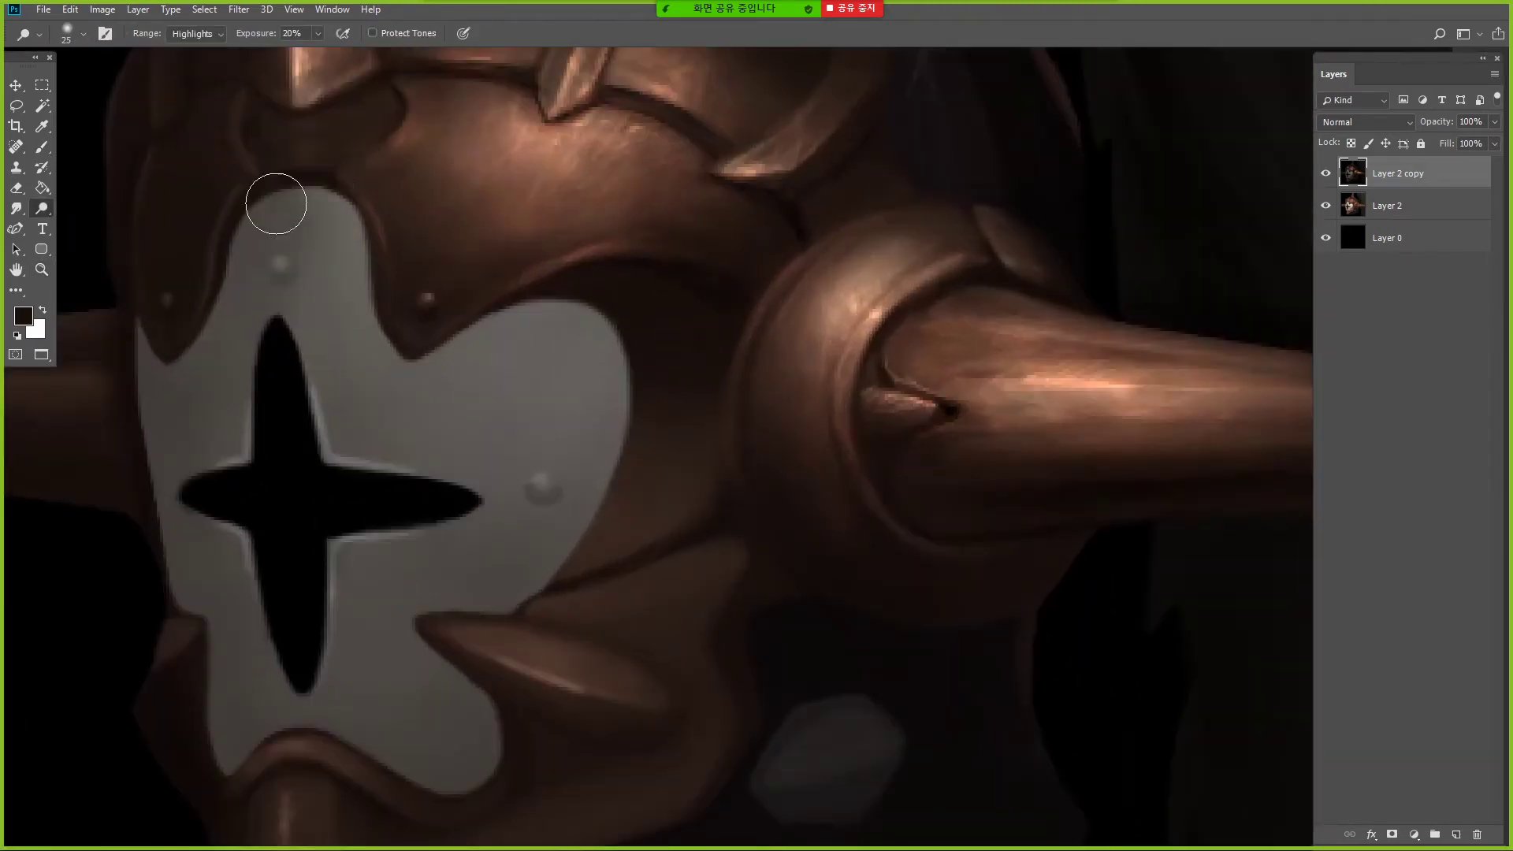
{"action": "key", "text": "bracketright"}
{"action": "key", "text": "bracketright"}
{"action": "key", "text": "bracketright"}
{"action": "key", "text": "bracketright"}
{"action": "key", "text": "bracketright"}
{"action": "key", "text": "bracketright"}
{"action": "key", "text": "bracketright"}
{"action": "key", "text": "bracketright"}
{"action": "key", "text": "bracketright"}
{"action": "key", "text": "bracketright"}
{"action": "key", "text": "bracketright"}
{"action": "key", "text": "bracketright"}
{"action": "key", "text": "bracketright"}
{"action": "key", "text": "bracketright"}
{"action": "key", "text": "bracketright"}
{"action": "key", "text": "bracketright"}
{"action": "mouse_move", "coordinate": [539, 355]}
{"action": "left_mouse_down"}
{"action": "mouse_move", "coordinate": [366, 344]}
{"action": "mouse_move", "coordinate": [471, 355]}
{"action": "mouse_move", "coordinate": [455, 464]}
{"action": "mouse_move", "coordinate": [301, 254]}
{"action": "mouse_move", "coordinate": [357, 437]}
{"action": "mouse_move", "coordinate": [308, 375]}
{"action": "mouse_move", "coordinate": [339, 310]}
{"action": "mouse_move", "coordinate": [329, 403]}
{"action": "mouse_move", "coordinate": [313, 309]}
{"action": "mouse_move", "coordinate": [367, 439]}
{"action": "left_mouse_up"}
- Dodge a soft round glow on the rounded lobe of the face plate beneath the brow rim
{"action": "key", "text": "bracketleft"}
{"action": "key", "text": "bracketleft"}
{"action": "key", "text": "bracketleft"}
{"action": "key", "text": "bracketleft"}
{"action": "key", "text": "bracketleft"}
{"action": "key", "text": "bracketleft"}
{"action": "key", "text": "bracketleft"}
{"action": "key", "text": "bracketright"}
{"action": "key", "text": "bracketright"}
{"action": "key", "text": "bracketright"}
{"action": "key", "text": "bracketright"}
{"action": "key", "text": "bracketright"}
{"action": "left_click", "coordinate": [513, 367]}
- Sample the face plate's grey and work fine brush strokes into the glow on its rounded lobe
{"action": "key", "text": "bracketleft"}
{"action": "key", "text": "bracketleft"}
{"action": "key", "text": "bracketleft"}
{"action": "key", "text": "bracketleft"}
{"action": "key", "text": "bracketleft"}
{"action": "key", "text": "bracketleft"}
{"action": "key", "text": "bracketleft"}
{"action": "key", "text": "bracketleft"}
{"action": "key", "text": "bracketleft"}
{"action": "key", "text": "bracketleft"}
{"action": "key", "text": "bracketleft"}
{"action": "key", "text": "bracketleft"}
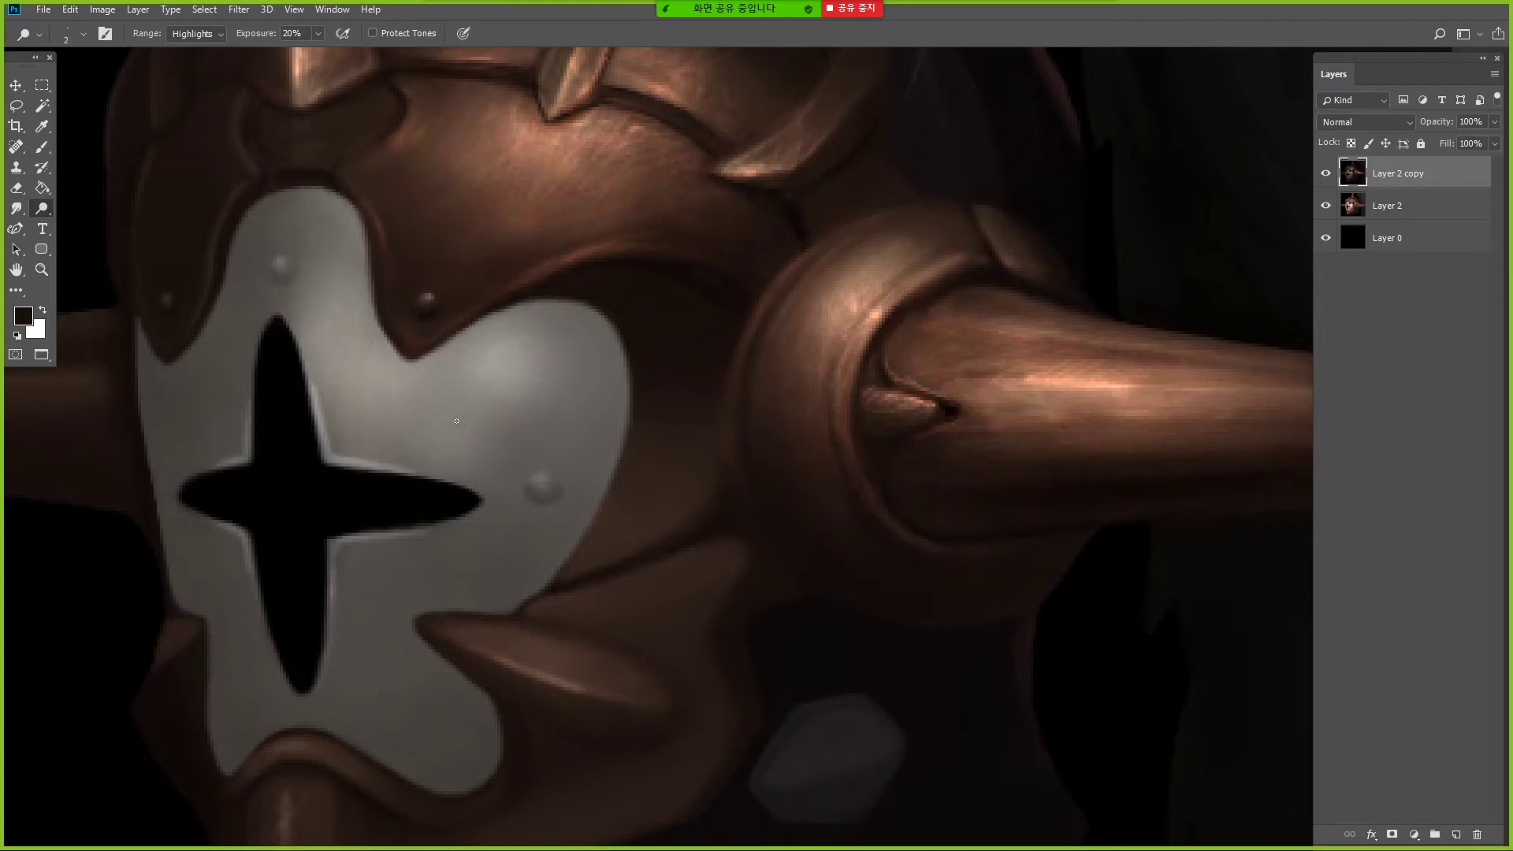
{"action": "key", "text": "b"}
{"action": "left_click", "coordinate": [473, 418], "text": "alt"}
{"action": "mouse_move", "coordinate": [483, 388]}
{"action": "left_mouse_down"}
{"action": "mouse_move", "coordinate": [412, 402]}
{"action": "mouse_move", "coordinate": [502, 397]}
{"action": "left_mouse_up"}
- Dodge the upper face plate, undoing one broad stroke and brightening the area around the rivet above the cross
{"action": "key", "text": "o"}
{"action": "mouse_move", "coordinate": [550, 482]}
{"action": "left_mouse_down"}
{"action": "mouse_move", "coordinate": [466, 461]}
{"action": "mouse_move", "coordinate": [524, 395]}
{"action": "mouse_move", "coordinate": [418, 323]}
{"action": "mouse_move", "coordinate": [286, 490]}
{"action": "mouse_move", "coordinate": [397, 355]}
{"action": "left_mouse_up"}
{"action": "key", "text": "ctrl+z"}
{"action": "mouse_move", "coordinate": [331, 265]}
{"action": "left_mouse_down"}
{"action": "mouse_move", "coordinate": [244, 277]}
{"action": "mouse_move", "coordinate": [277, 253]}
{"action": "left_mouse_up"}
- Add a bright spot highlight to the rivet above the cross with a very small Dodge brush
{"action": "key", "text": "["}
{"action": "key", "text": "["}
{"action": "key", "text": "["}
{"action": "key", "text": "["}
{"action": "key", "text": "["}
{"action": "key", "text": "["}
{"action": "key", "text": "["}
{"action": "key", "text": "["}
{"action": "key", "text": "["}
{"action": "key", "text": "["}
{"action": "key", "text": "["}
{"action": "key", "text": "["}
{"action": "key", "text": "["}
{"action": "key", "text": "["}
{"action": "key", "text": "["}
{"action": "key", "text": "["}
{"action": "left_click", "coordinate": [283, 262]}
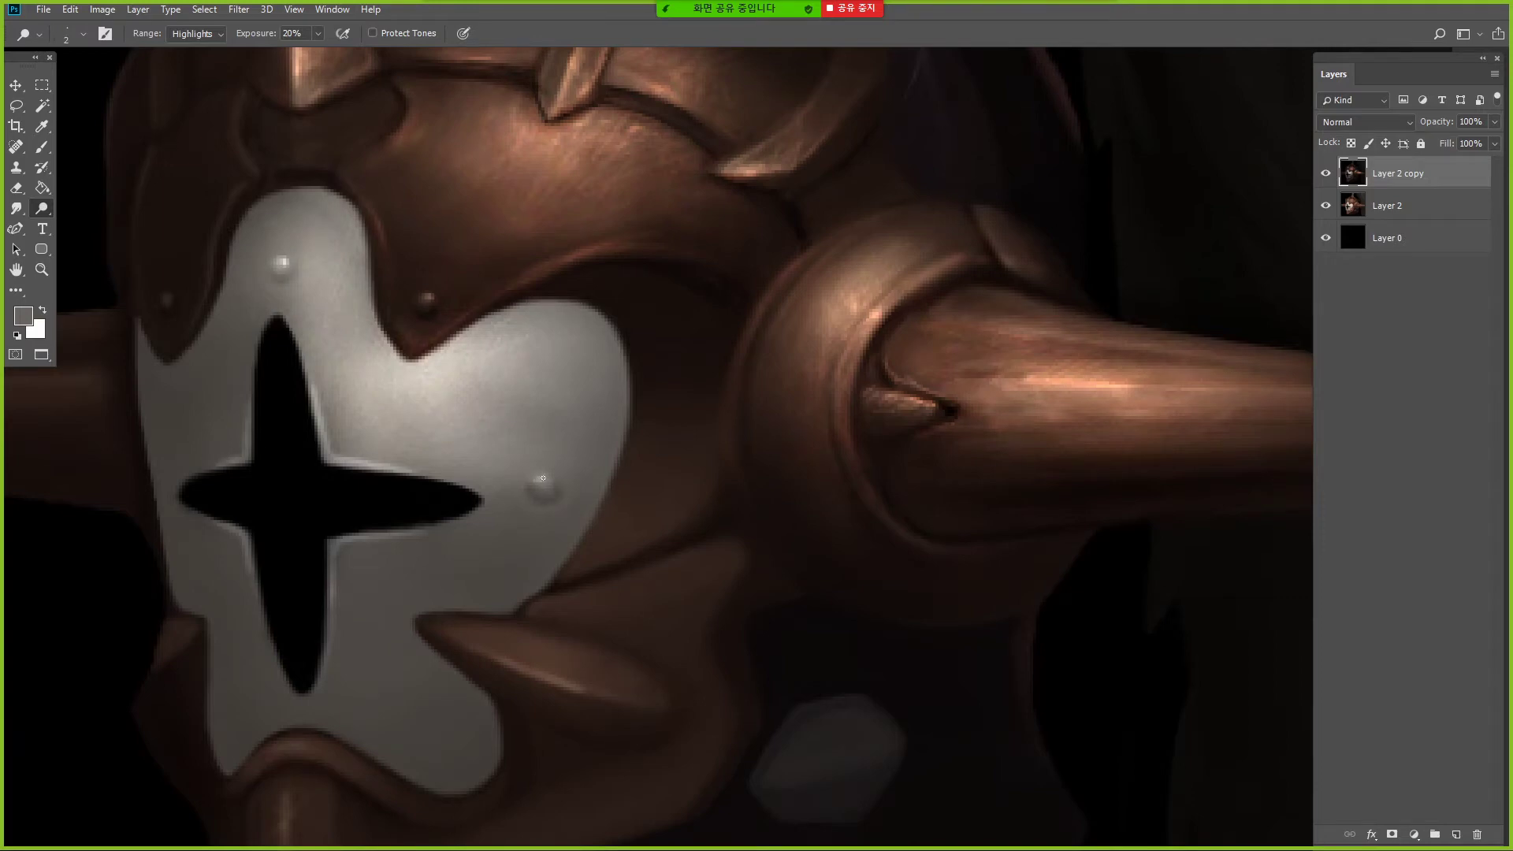
- Strengthen the face plate's main highlight between the brow point and the cross with a medium Dodge brush
{"action": "key", "text": "bracketright"}
{"action": "key", "text": "bracketright"}
{"action": "key", "text": "bracketright"}
{"action": "key", "text": "bracketright"}
{"action": "key", "text": "bracketright"}
{"action": "key", "text": "bracketright"}
{"action": "key", "text": "bracketright"}
{"action": "key", "text": "bracketright"}
{"action": "key", "text": "bracketright"}
{"action": "mouse_move", "coordinate": [374, 371]}
{"action": "left_mouse_down"}
{"action": "mouse_move", "coordinate": [331, 348]}
{"action": "mouse_move", "coordinate": [305, 236]}
{"action": "mouse_move", "coordinate": [369, 428]}
{"action": "mouse_move", "coordinate": [344, 449]}
{"action": "left_mouse_up"}
- Dodge thin edge highlights along the upper rim of the cross-shaped opening at 30% exposure
{"action": "key", "text": "bracketleft"}
{"action": "key", "text": "bracketleft"}
{"action": "key", "text": "bracketleft"}
{"action": "key", "text": "bracketleft"}
{"action": "key", "text": "bracketleft"}
{"action": "key", "text": "bracketleft"}
{"action": "key", "text": "bracketleft"}
{"action": "key", "text": "bracketleft"}
{"action": "mouse_move", "coordinate": [277, 312]}
{"action": "left_mouse_down"}
{"action": "mouse_move", "coordinate": [337, 457]}
{"action": "mouse_move", "coordinate": [466, 490]}
{"action": "left_mouse_up"}
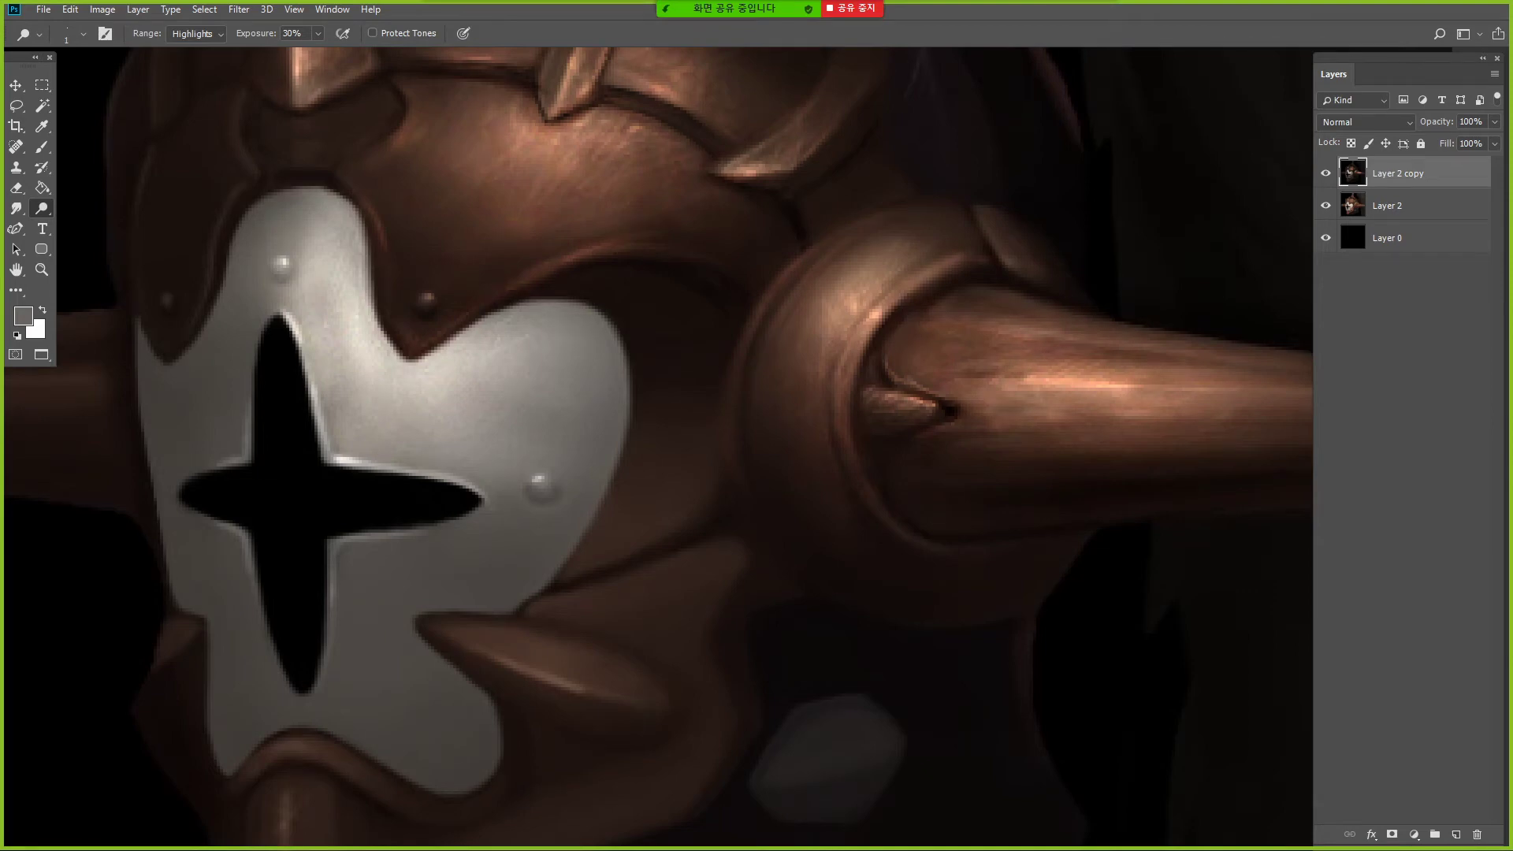
- Examine the brightened face plate against the rest of the helmet
{"action": "key", "text": "z"}
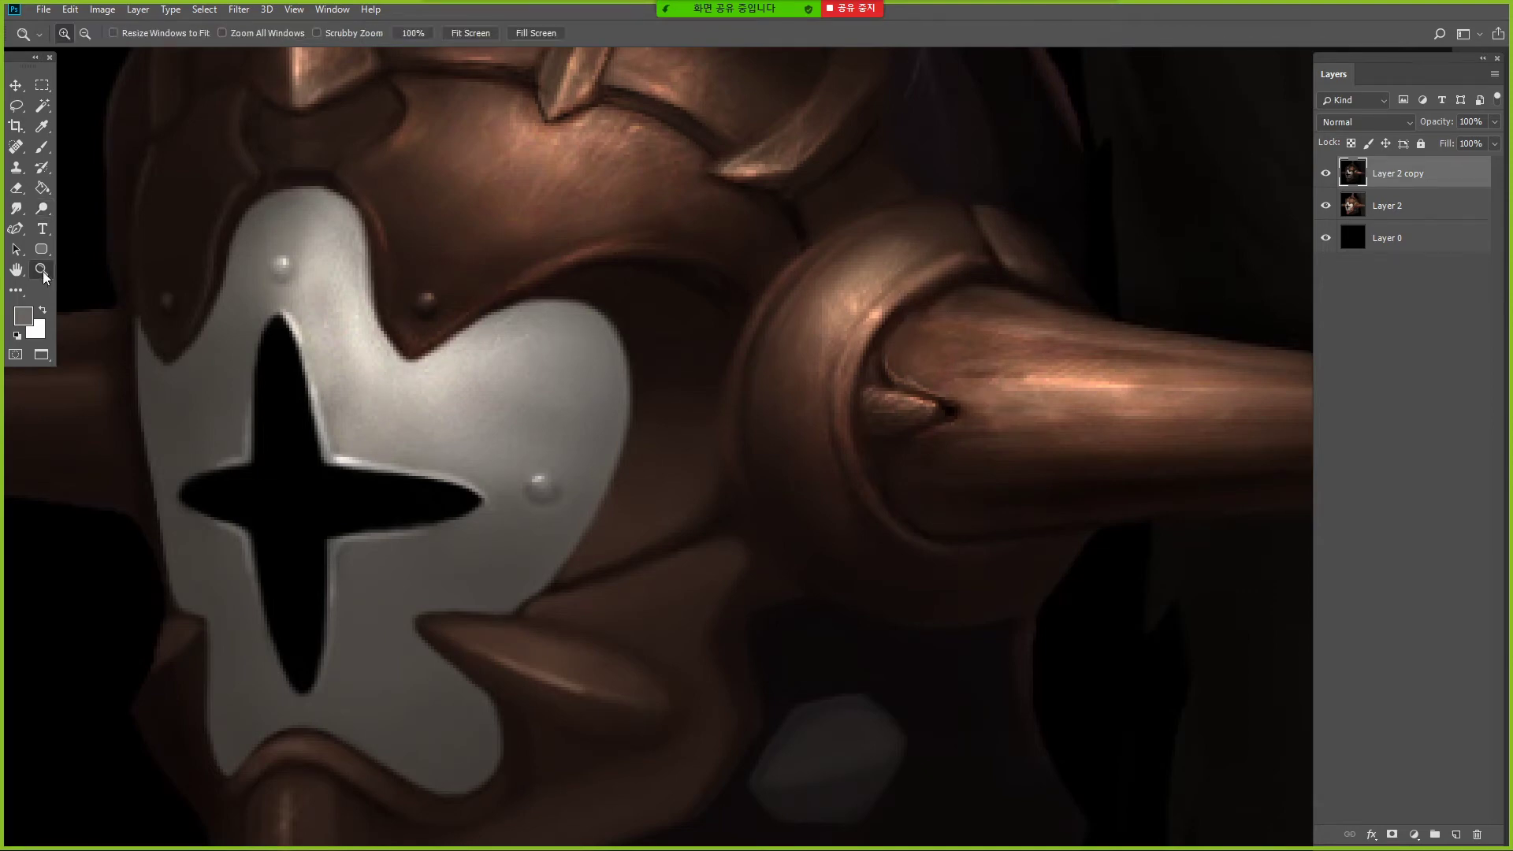
{"action": "key", "text": "ctrl+0"}
{"action": "left_click", "coordinate": [537, 278]}
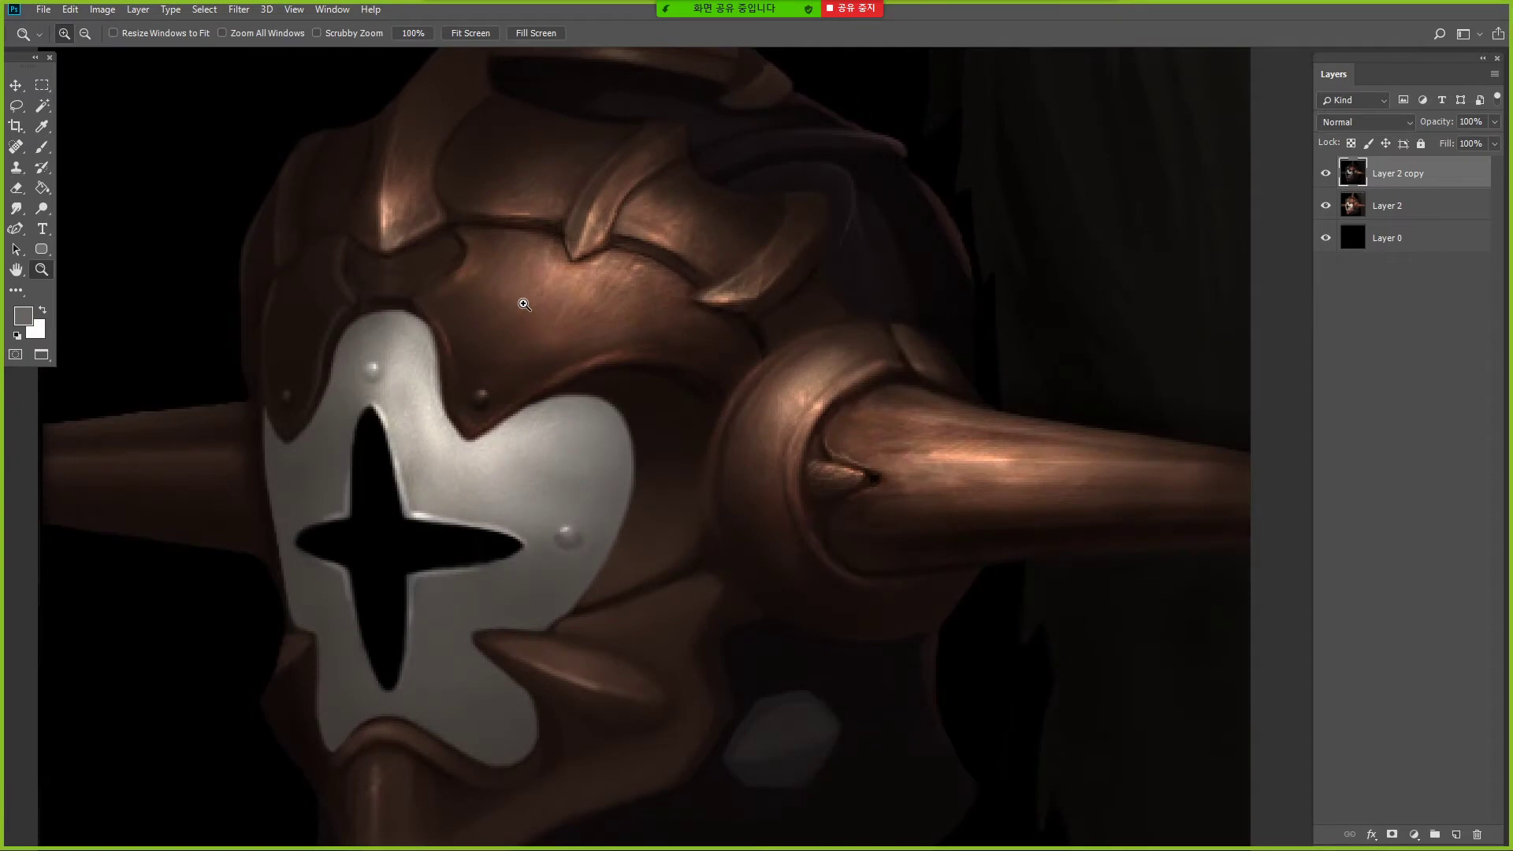
{"action": "left_click", "coordinate": [558, 295], "text": "alt"}
{"action": "left_click", "coordinate": [572, 306]}
{"action": "left_click", "coordinate": [577, 305]}
{"action": "key", "text": "o"}
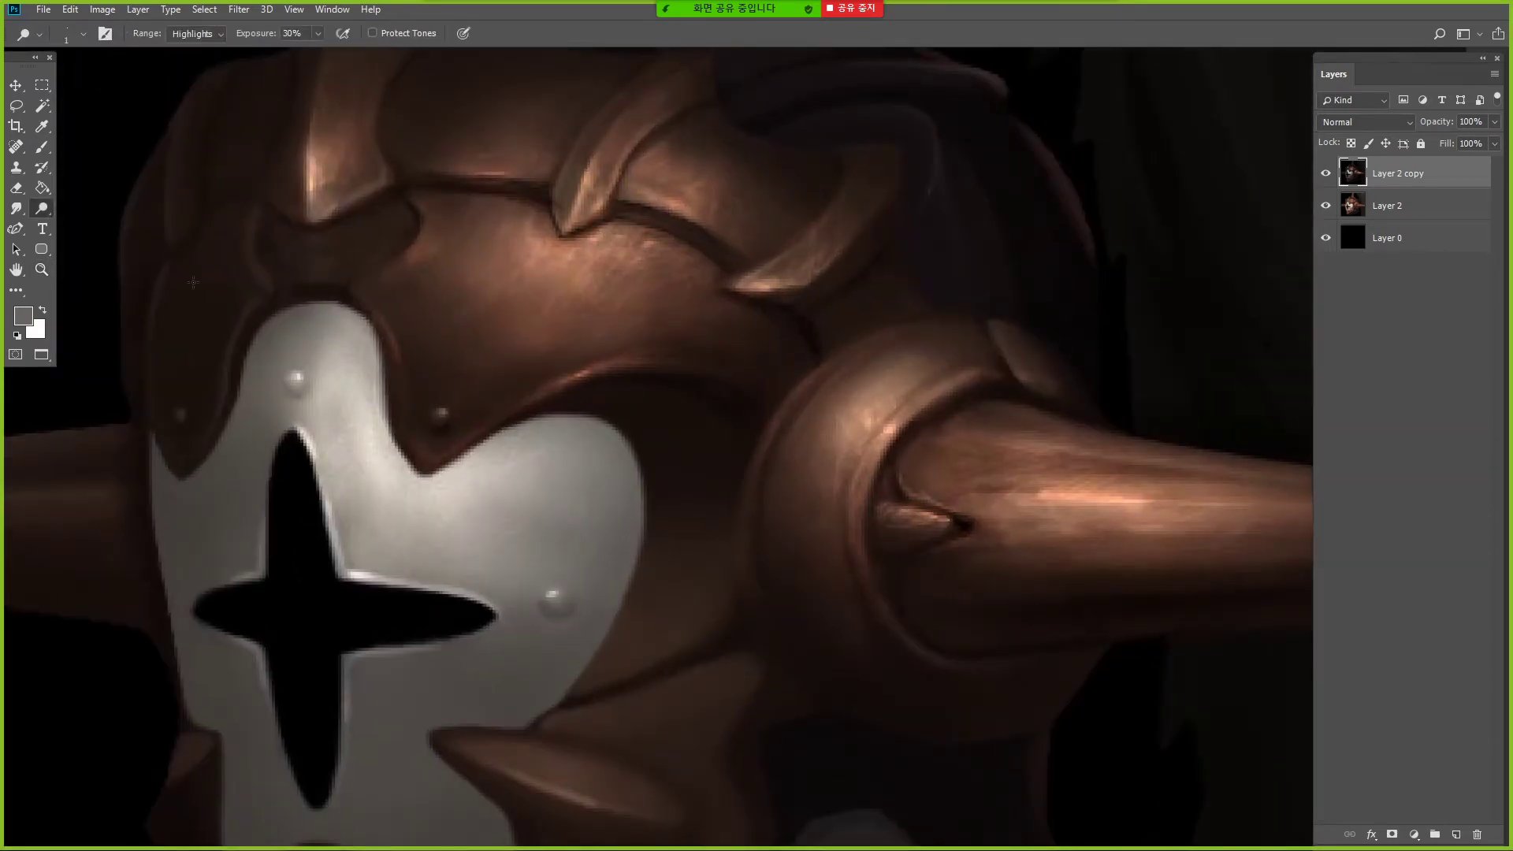
{"action": "key", "text": "z"}
{"action": "left_click", "coordinate": [546, 273], "text": "alt"}
{"action": "left_click", "coordinate": [533, 300]}
- Brighten the face plate's upper section and rounded lobe with a large Dodge brush at 30% exposure
{"action": "key", "text": "o"}
{"action": "key", "text": "bracketright"}
{"action": "key", "text": "bracketright"}
{"action": "key", "text": "bracketright"}
{"action": "key", "text": "bracketright"}
{"action": "key", "text": "bracketright"}
{"action": "key", "text": "bracketright"}
{"action": "key", "text": "bracketright"}
{"action": "key", "text": "bracketright"}
{"action": "key", "text": "bracketright"}
{"action": "key", "text": "bracketright"}
{"action": "key", "text": "bracketright"}
{"action": "key", "text": "bracketright"}
{"action": "key", "text": "bracketright"}
{"action": "key", "text": "bracketright"}
{"action": "mouse_move", "coordinate": [482, 351]}
{"action": "left_mouse_down"}
{"action": "mouse_move", "coordinate": [398, 304]}
{"action": "mouse_move", "coordinate": [446, 250]}
{"action": "left_mouse_up"}
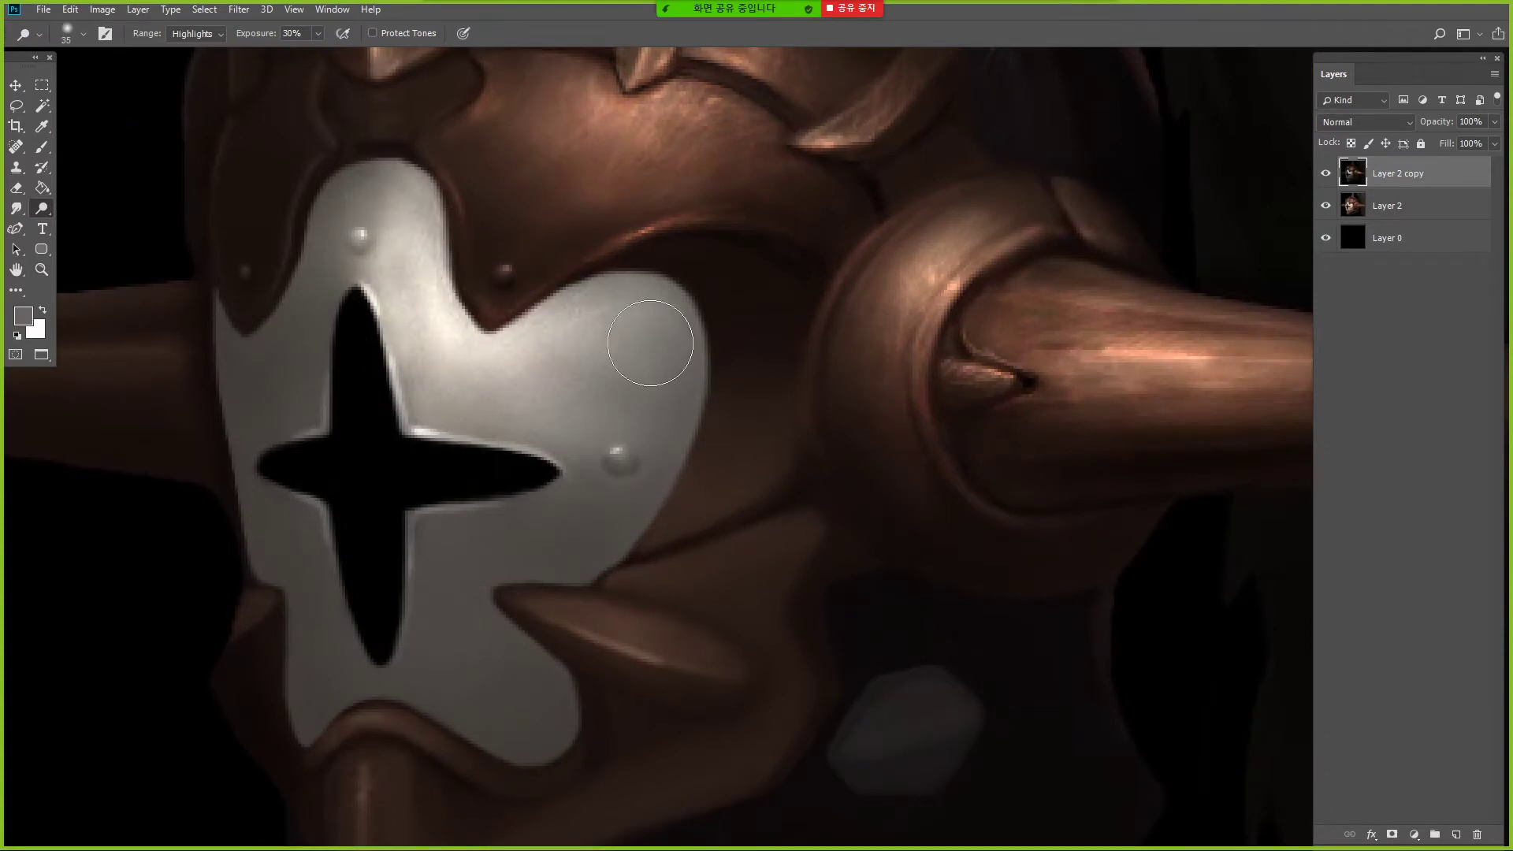
- Shade small details around the face plate's upper rivet with a fine 40% Multiply brush, and reselect Dodge at 30% exposure
{"action": "left_click", "coordinate": [42, 147]}
{"action": "key", "text": "["}
{"action": "key", "text": "["}
{"action": "key", "text": "["}
{"action": "key", "text": "["}
{"action": "key", "text": "["}
{"action": "key", "text": "["}
{"action": "key", "text": "["}
{"action": "key", "text": "["}
{"action": "key", "text": "["}
{"action": "key", "text": "["}
{"action": "key", "text": "["}
{"action": "key", "text": "4"}
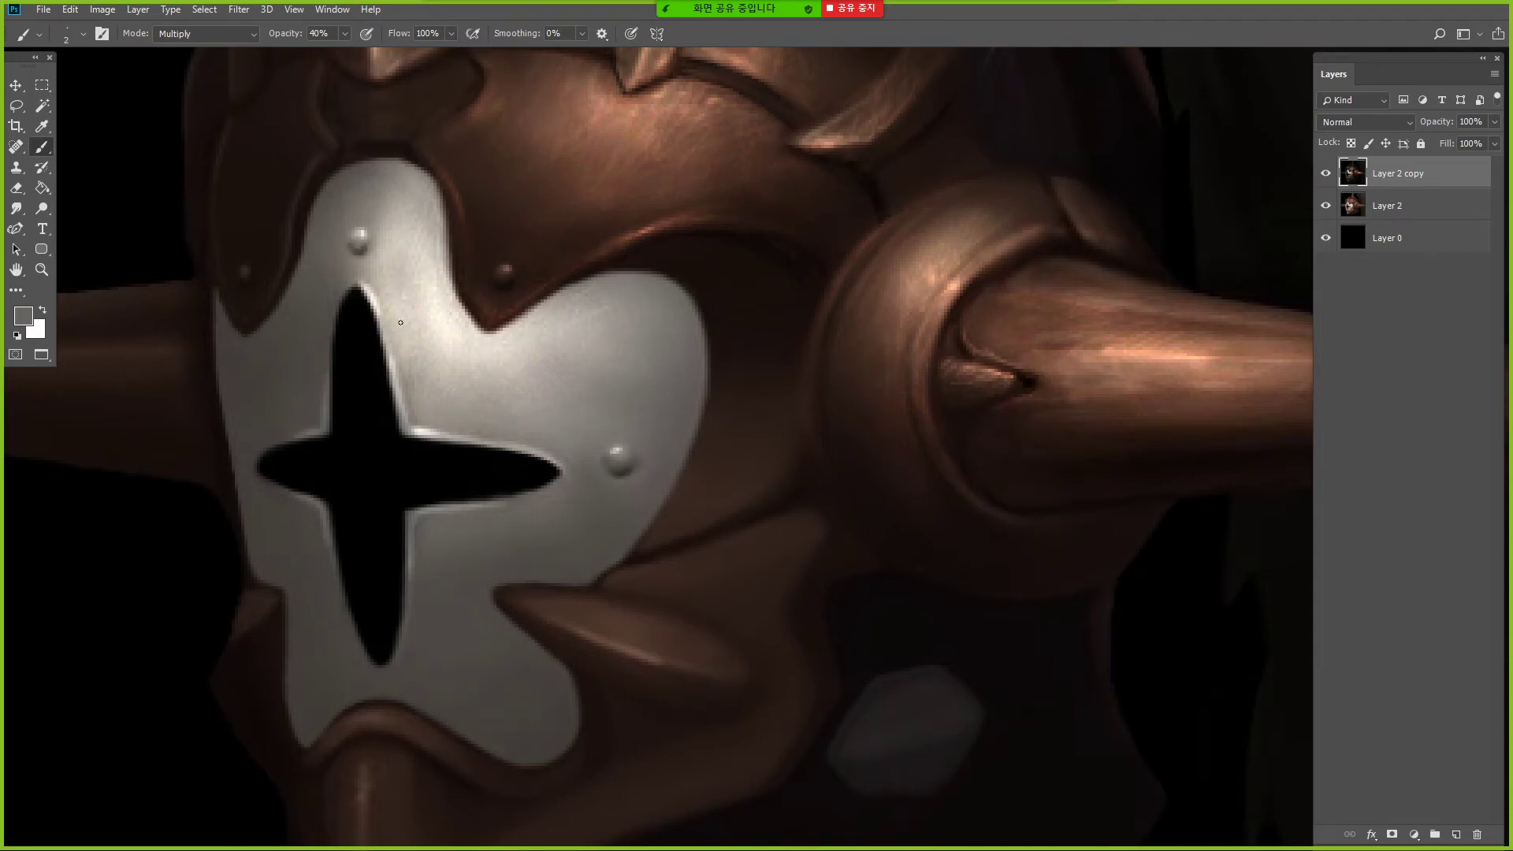
{"action": "left_click", "coordinate": [46, 208]}
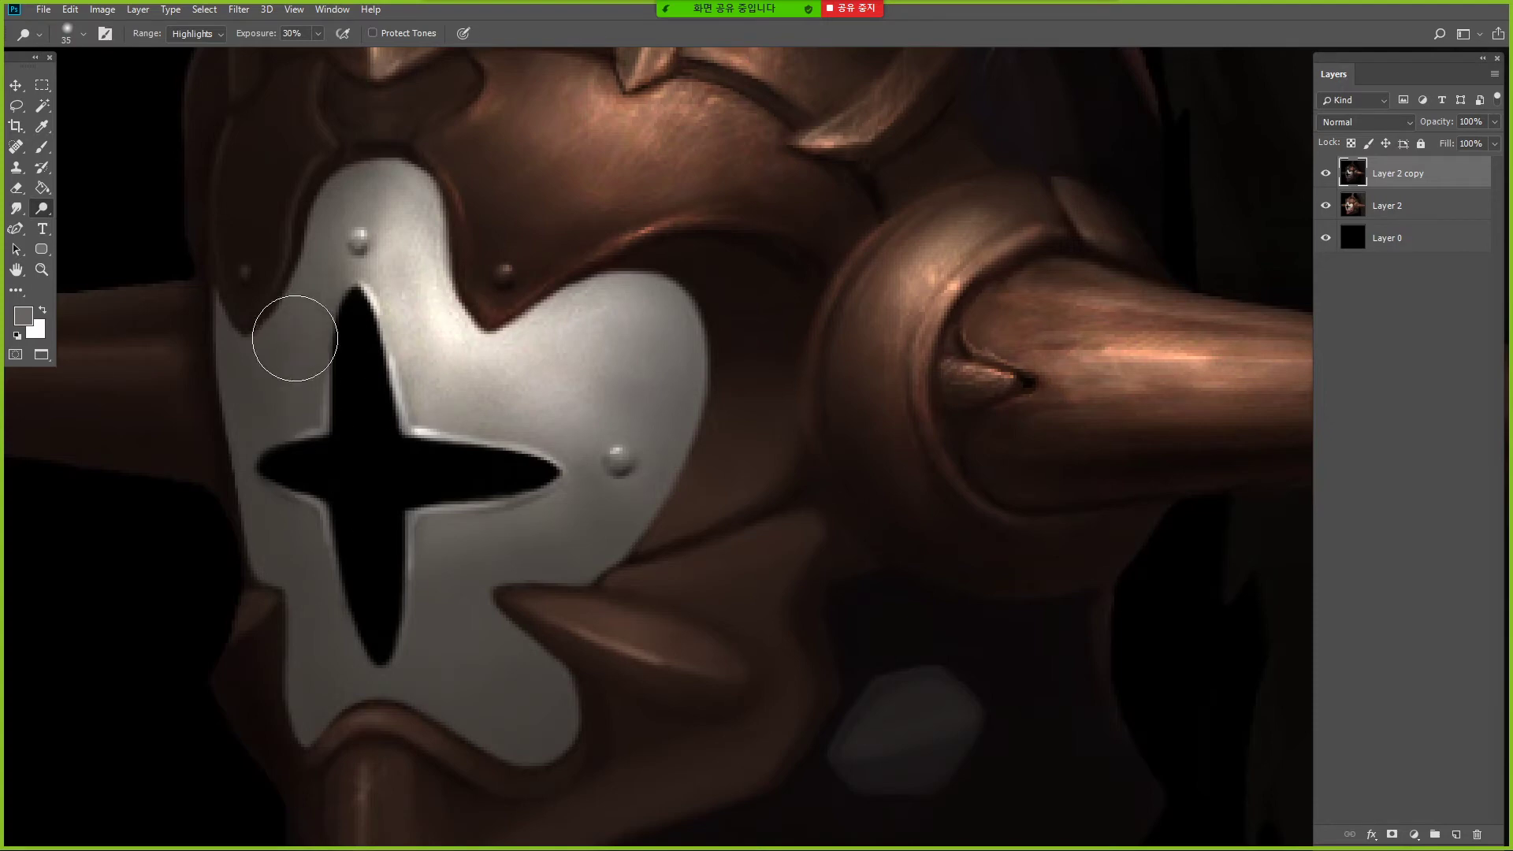
- Brighten the face plate beside the cross-shaped opening's upper arm and its rounded lobe with a Dodge brush at 30% exposure
{"action": "left_click_drag", "start_coordinate": [304, 329], "coordinate": [315, 249]}
{"action": "key", "text": "["}
{"action": "key", "text": "["}
{"action": "key", "text": "["}
{"action": "key", "text": "["}
{"action": "key", "text": "["}
{"action": "key", "text": "["}
{"action": "key", "text": "["}
{"action": "key", "text": "["}
{"action": "key", "text": "["}
{"action": "key", "text": "["}
{"action": "key", "text": "["}
{"action": "key", "text": "["}
{"action": "key", "text": "["}
{"action": "key", "text": "["}
{"action": "key", "text": "bracketright"}
{"action": "key", "text": "bracketright"}
{"action": "key", "text": "bracketright"}
{"action": "key", "text": "bracketright"}
{"action": "key", "text": "bracketright"}
{"action": "key", "text": "bracketright"}
{"action": "key", "text": "bracketright"}
{"action": "key", "text": "bracketright"}
{"action": "key", "text": "bracketright"}
{"action": "key", "text": "bracketright"}
{"action": "key", "text": "bracketright"}
{"action": "key", "text": "bracketright"}
{"action": "key", "text": "bracketright"}
{"action": "key", "text": "bracketright"}
{"action": "key", "text": "bracketright"}
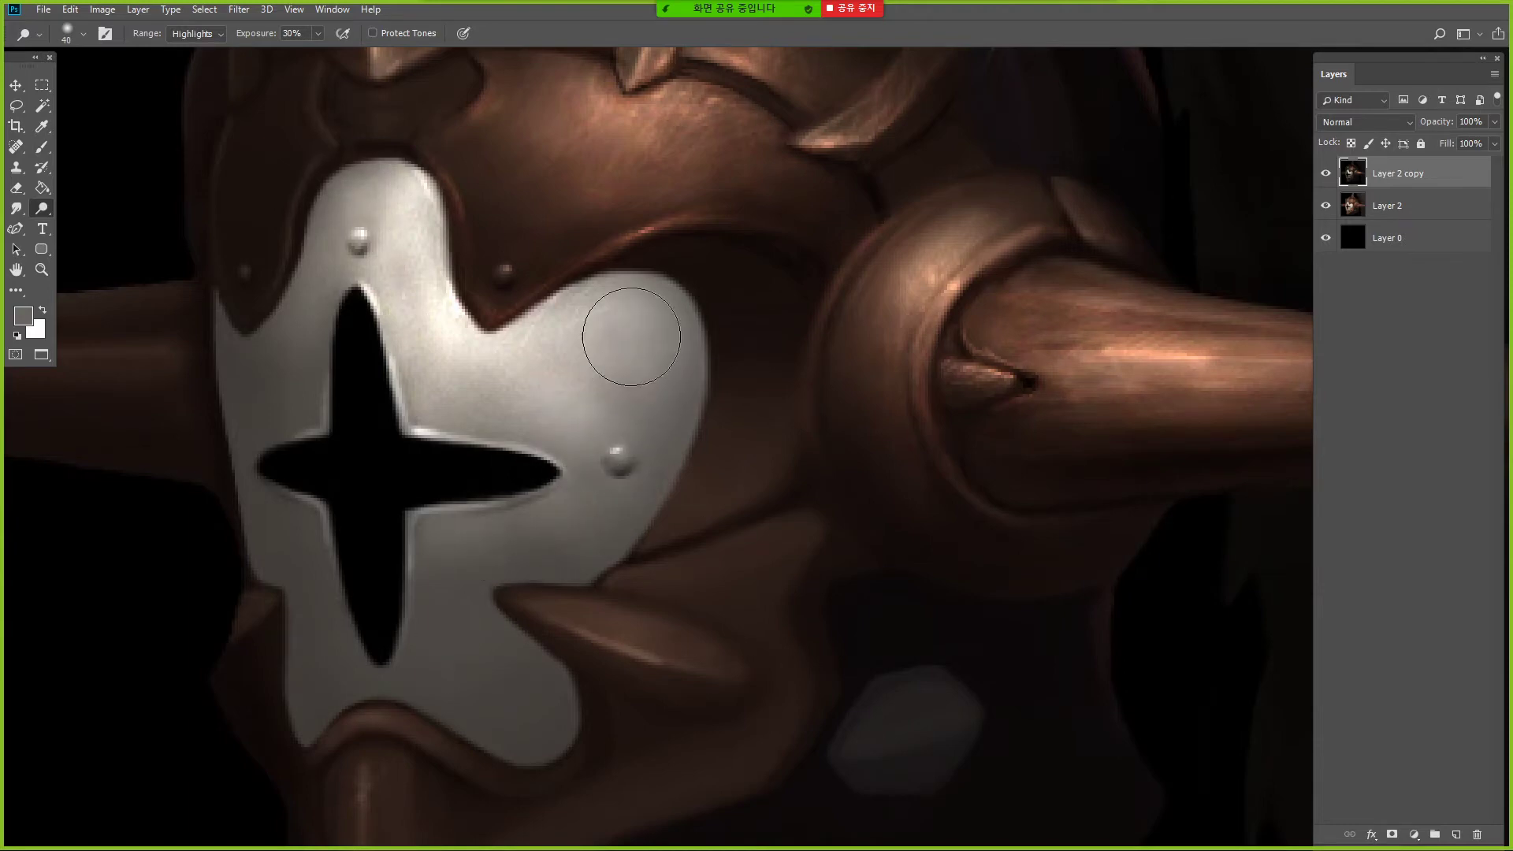
- Set up a large black brush in Multiply mode at 10% opacity for soft shading on the lower face plate
{"action": "left_click", "coordinate": [588, 282], "text": "alt"}
{"action": "left_click", "coordinate": [544, 281], "text": "ctrl"}
{"action": "mouse_move", "coordinate": [508, 491]}
{"action": "left_mouse_down"}
{"action": "mouse_move", "coordinate": [552, 457]}
{"action": "mouse_move", "coordinate": [536, 475]}
{"action": "left_mouse_up"}
{"action": "key", "text": "b"}
{"action": "left_click", "coordinate": [207, 34]}
{"action": "left_click", "coordinate": [189, 145]}
{"action": "key", "text": "d"}
{"action": "left_click", "coordinate": [205, 33]}
{"action": "left_click", "coordinate": [181, 118]}
{"action": "key", "text": "1"}
{"action": "key", "text": "bracketright"}
{"action": "key", "text": "bracketright"}
{"action": "key", "text": "bracketright"}
{"action": "key", "text": "bracketright"}
{"action": "key", "text": "bracketright"}
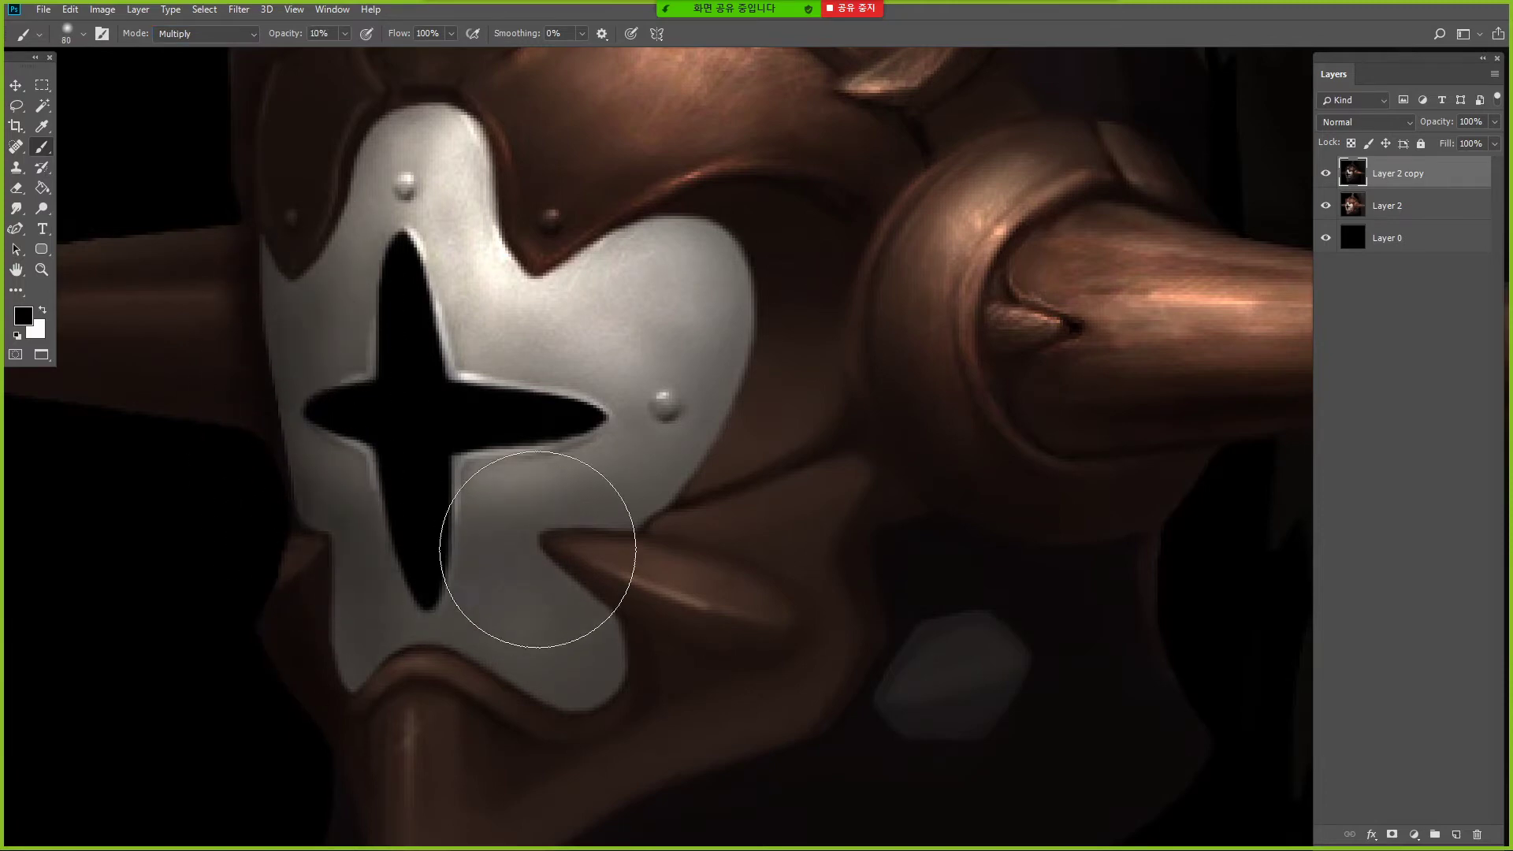
- Brighten the face plate's lower lobes and the areas around the cross-shaped opening with Dodge at 30% exposure
{"action": "key", "text": "o"}
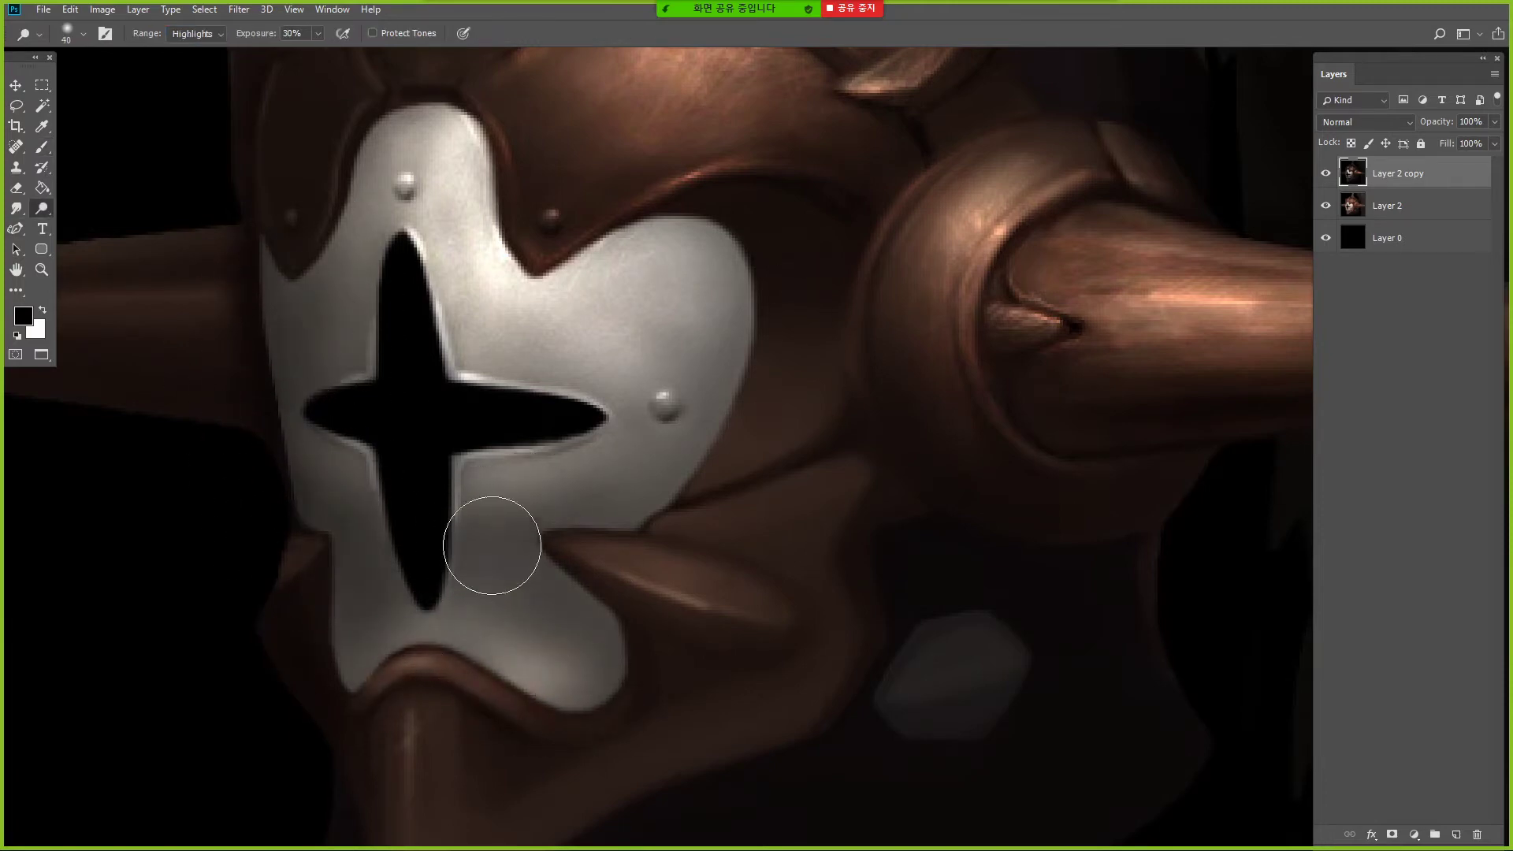
{"action": "left_click_drag", "start_coordinate": [360, 584], "coordinate": [514, 694]}
{"action": "left_click_drag", "start_coordinate": [516, 473], "coordinate": [631, 422]}
{"action": "left_click_drag", "start_coordinate": [490, 533], "coordinate": [579, 453]}
{"action": "left_click_drag", "start_coordinate": [353, 347], "coordinate": [381, 231]}
- Add fine brushed-metal scratches to the face plate with a tiny Dodge brush at 10% exposure
{"action": "key", "text": "bracketleft"}
{"action": "key", "text": "bracketleft"}
{"action": "key", "text": "bracketleft"}
{"action": "key", "text": "bracketleft"}
{"action": "key", "text": "bracketleft"}
{"action": "key", "text": "bracketleft"}
{"action": "key", "text": "bracketleft"}
{"action": "key", "text": "bracketleft"}
{"action": "key", "text": "bracketleft"}
{"action": "key", "text": "bracketleft"}
{"action": "key", "text": "2"}
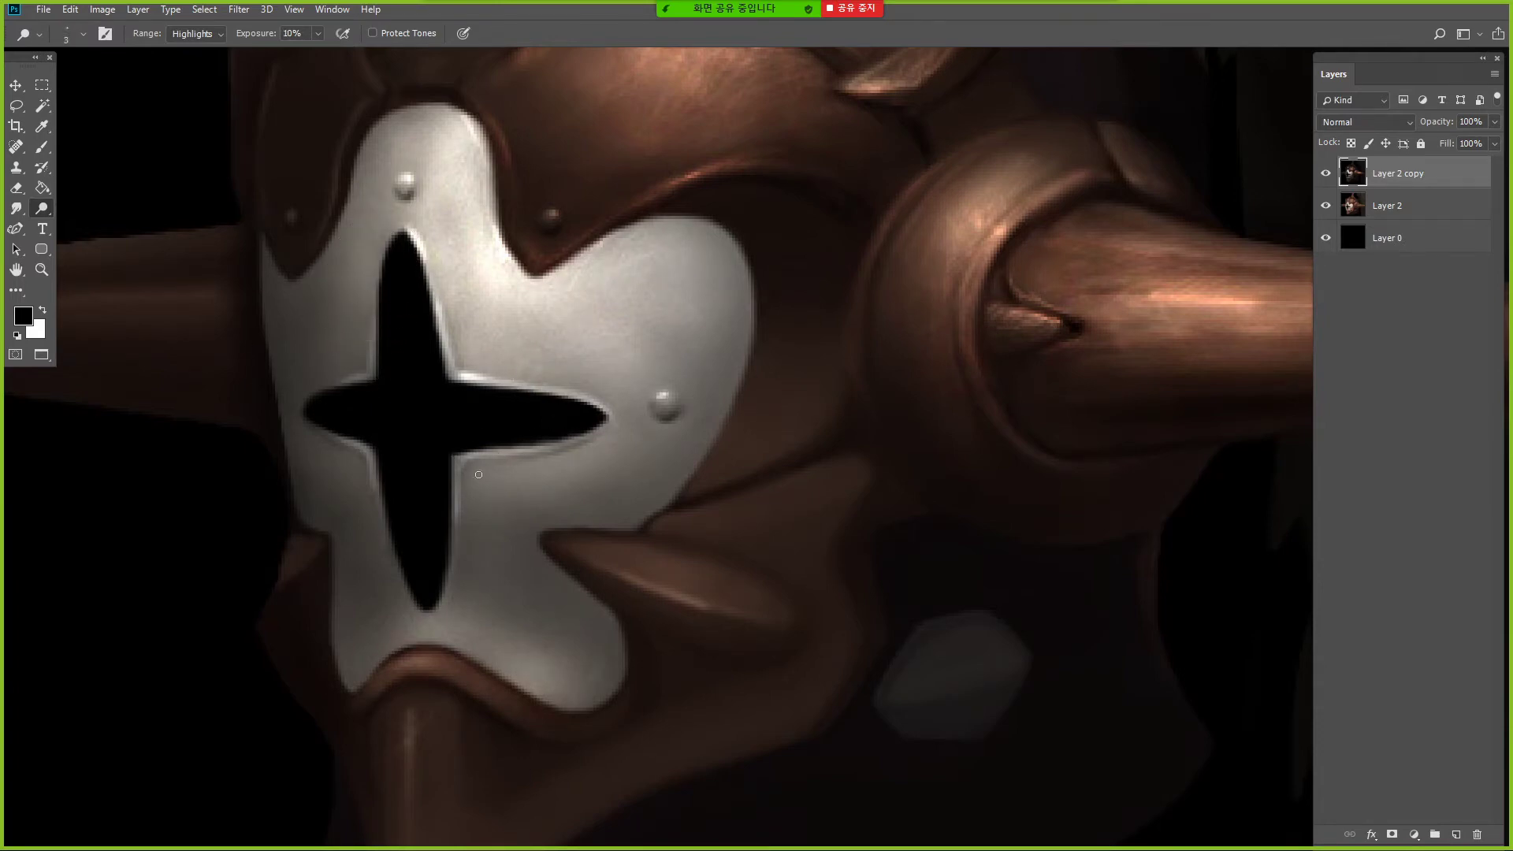
{"action": "key", "text": "alt"}
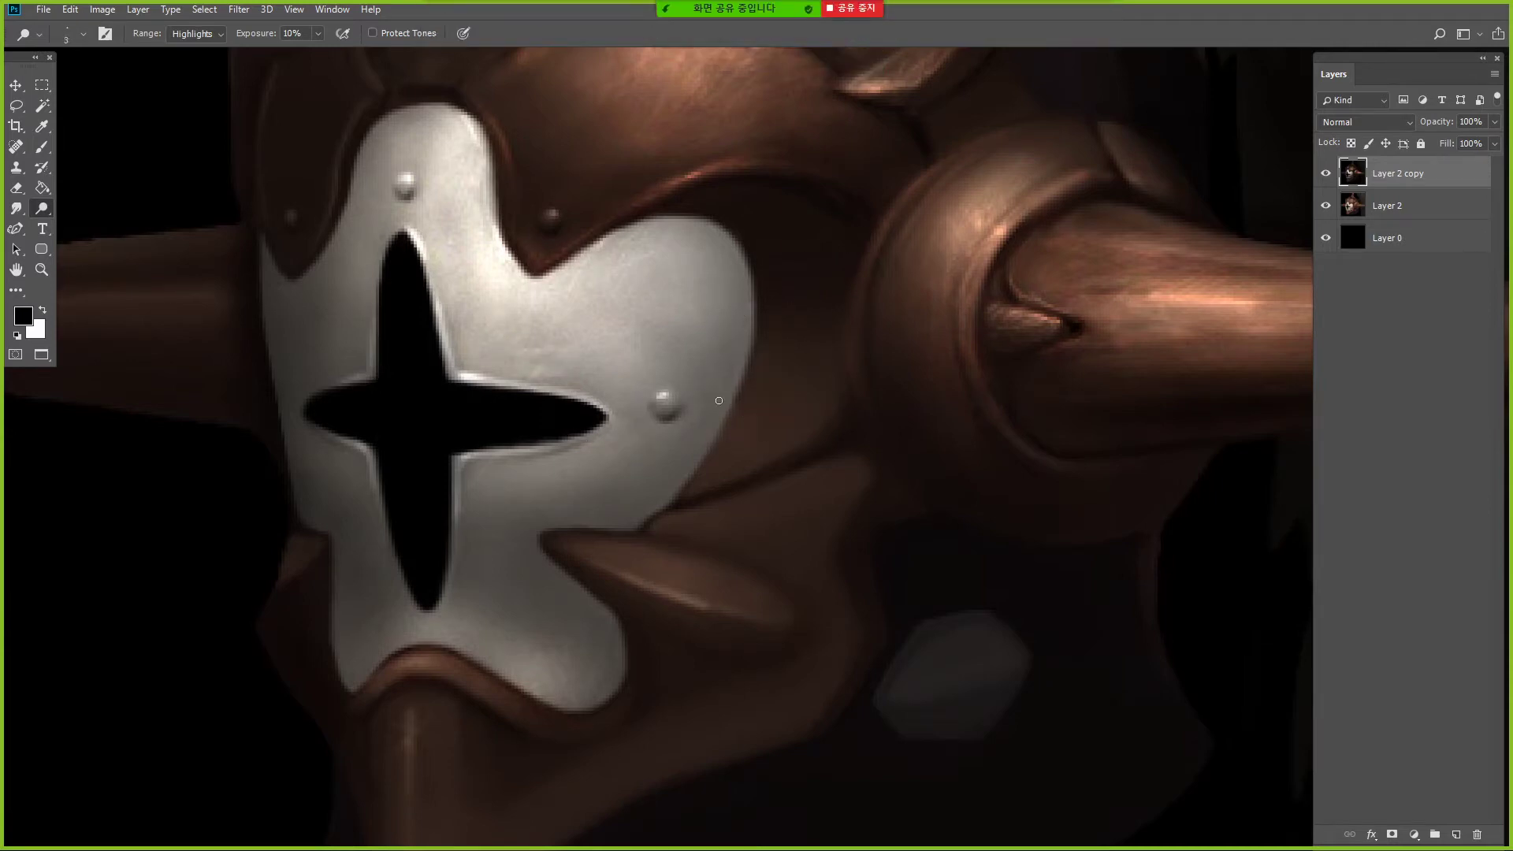
- Dodge a thin highlight on the copper edge bordering the face plate's rounded lobe at 20% exposure
{"action": "mouse_move", "coordinate": [762, 344]}
{"action": "left_mouse_down"}
{"action": "mouse_move", "coordinate": [733, 399]}
{"action": "mouse_move", "coordinate": [751, 358]}
{"action": "left_mouse_up"}
{"action": "key", "text": "2"}
{"action": "key", "text": "bracketleft"}
{"action": "key", "text": "bracketleft"}
{"action": "key", "text": "bracketleft"}
{"action": "key", "text": "bracketleft"}
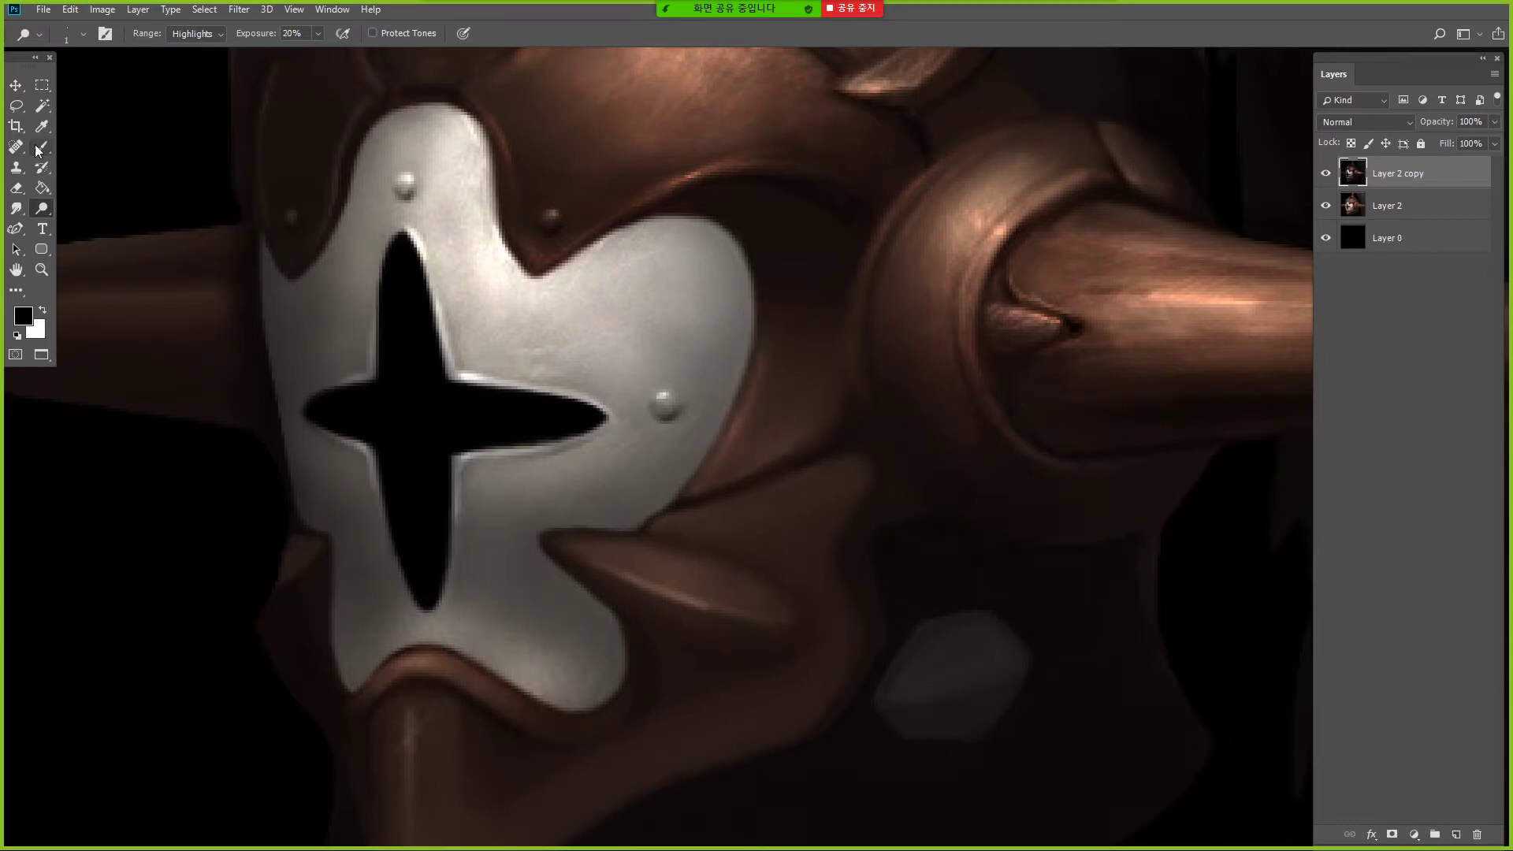
- Darken the crease between the helmet and the large copper spike's round base with the Multiply brush
{"action": "left_click", "coordinate": [41, 148]}
{"action": "key", "text": "bracketleft"}
{"action": "key", "text": "bracketleft"}
{"action": "key", "text": "bracketleft"}
{"action": "key", "text": "bracketleft"}
{"action": "key", "text": "bracketleft"}
{"action": "key", "text": "bracketleft"}
{"action": "key", "text": "bracketleft"}
{"action": "key", "text": "bracketleft"}
{"action": "key", "text": "bracketleft"}
{"action": "key", "text": "bracketleft"}
{"action": "key", "text": "bracketleft"}
{"action": "key", "text": "bracketleft"}
{"action": "key", "text": "bracketleft"}
{"action": "key", "text": "bracketleft"}
{"action": "key", "text": "bracketleft"}
{"action": "key", "text": "bracketleft"}
{"action": "key", "text": "bracketleft"}
{"action": "key", "text": "bracketleft"}
{"action": "key", "text": "bracketleft"}
{"action": "key", "text": "bracketleft"}
{"action": "left_click_drag", "start_coordinate": [852, 286], "coordinate": [837, 414]}
{"action": "key", "text": "bracketright"}
{"action": "key", "text": "bracketright"}
{"action": "key", "text": "bracketright"}
{"action": "key", "text": "bracketright"}
{"action": "key", "text": "bracketright"}
{"action": "key", "text": "bracketright"}
{"action": "key", "text": "bracketright"}
{"action": "key", "text": "bracketright"}
{"action": "key", "text": "bracketright"}
{"action": "key", "text": "bracketright"}
{"action": "key", "text": "bracketright"}
{"action": "key", "text": "bracketright"}
{"action": "key", "text": "bracketright"}
- Dodge the copper around the crease beside the face plate and the pointed ridge below it at 20% exposure
{"action": "left_click", "coordinate": [42, 209]}
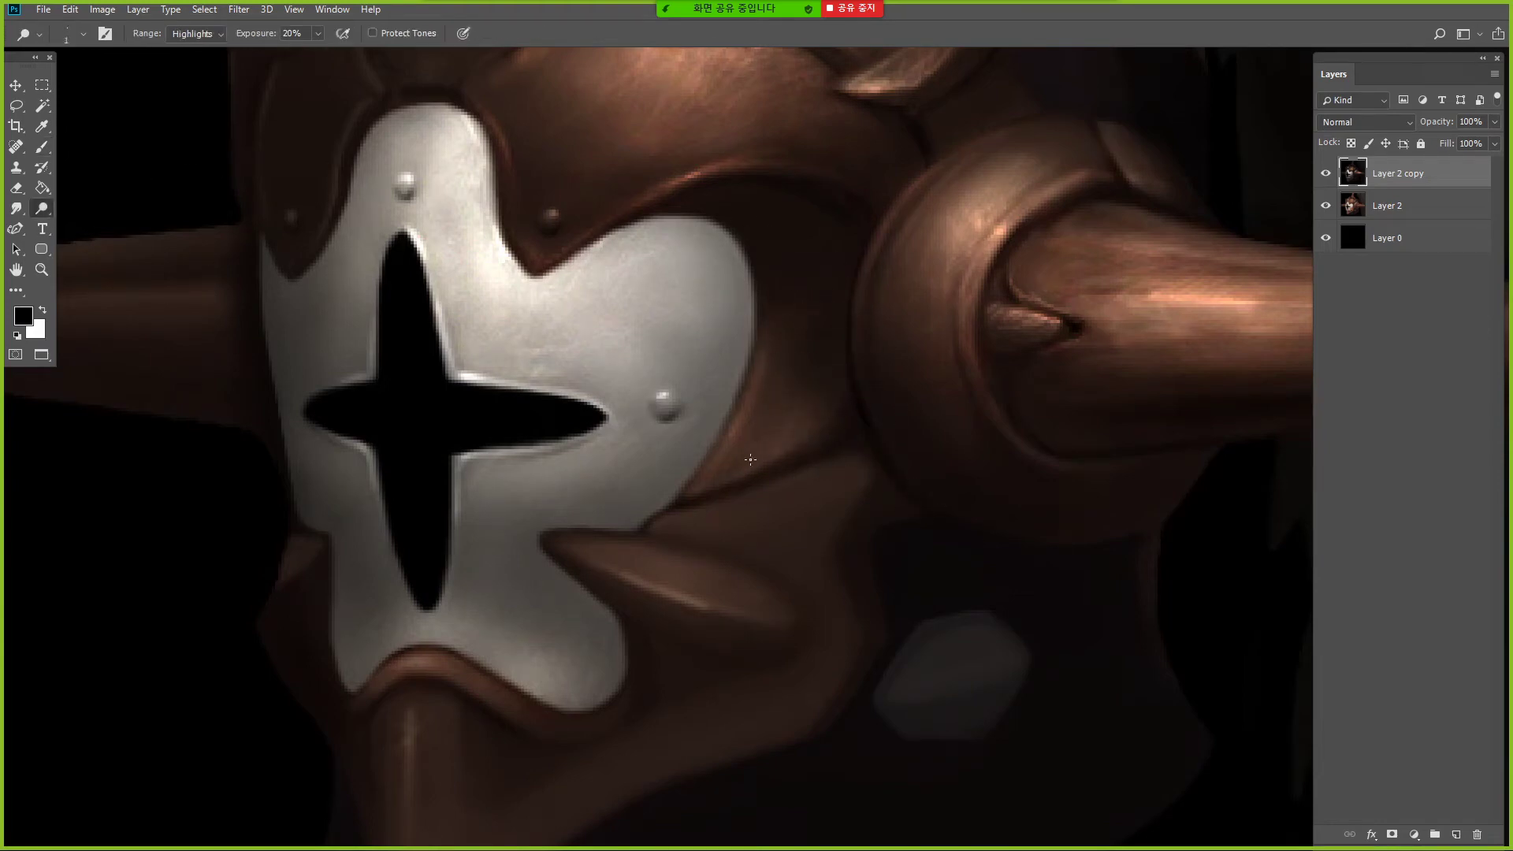
{"action": "key", "text": "bracketright"}
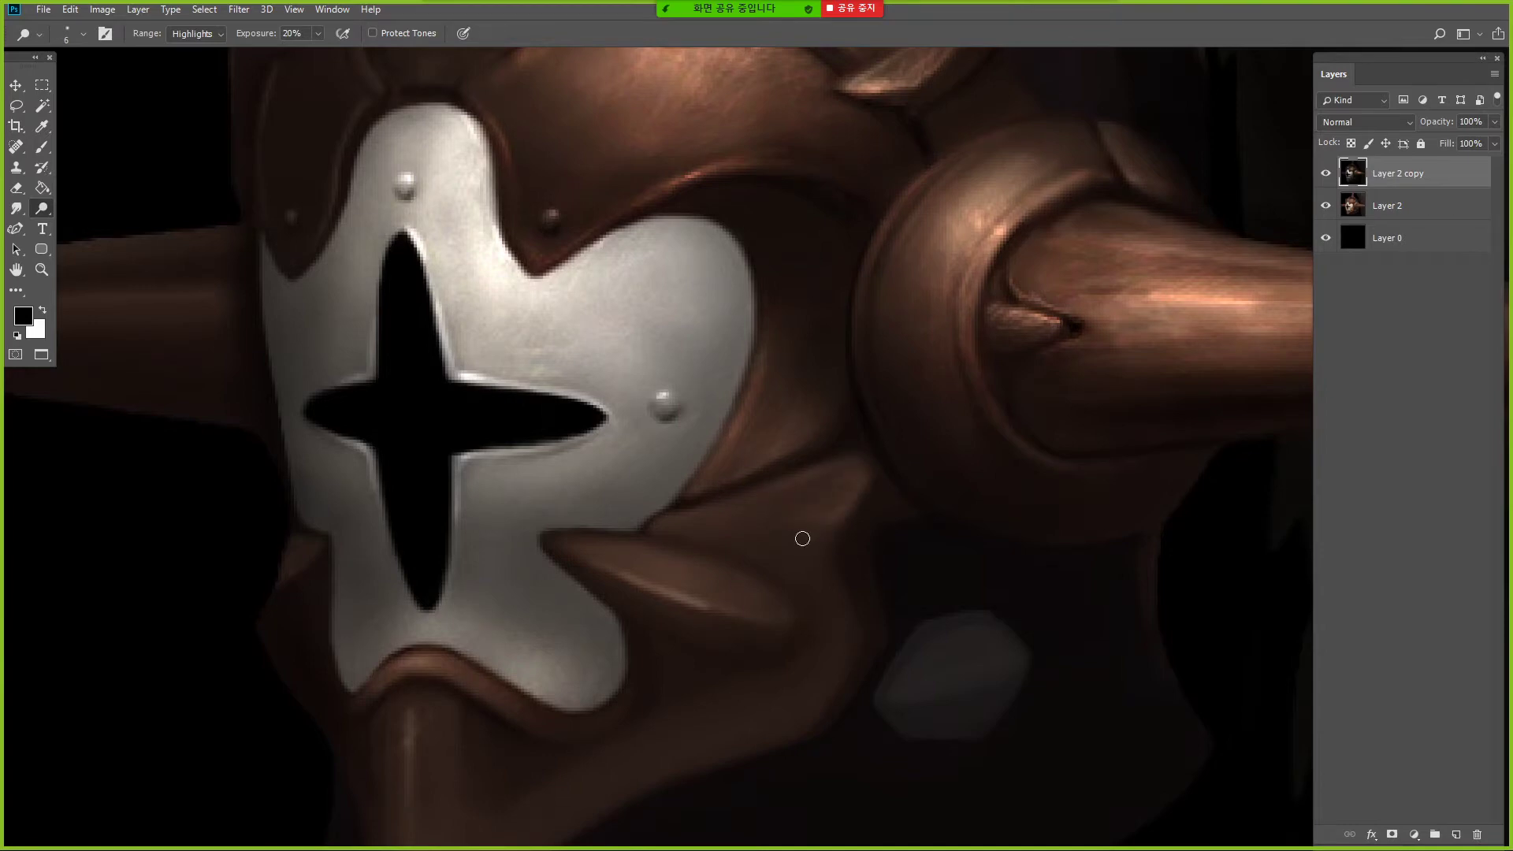
{"action": "left_click_drag", "start_coordinate": [688, 563], "coordinate": [630, 551]}
- Softly brighten the copper plate above the pointed ridge with a larger Dodge brush at 10% exposure
{"action": "key", "text": "1"}
{"action": "key", "text": "bracketright"}
{"action": "key", "text": "bracketright"}
{"action": "key", "text": "bracketright"}
{"action": "key", "text": "bracketright"}
{"action": "key", "text": "bracketright"}
{"action": "key", "text": "bracketright"}
{"action": "key", "text": "bracketright"}
{"action": "key", "text": "bracketright"}
{"action": "key", "text": "bracketright"}
{"action": "key", "text": "bracketright"}
{"action": "key", "text": "bracketright"}
{"action": "key", "text": "bracketright"}
{"action": "key", "text": "bracketright"}
{"action": "key", "text": "bracketright"}
{"action": "left_click_drag", "start_coordinate": [762, 514], "coordinate": [619, 509]}
- Dodge thin metallic streaks on the pointed ridge and neighbouring copper plates with a fine brush at 20% to 30% exposure
{"action": "key", "text": "bracketleft"}
{"action": "key", "text": "bracketleft"}
{"action": "key", "text": "bracketleft"}
{"action": "key", "text": "bracketleft"}
{"action": "key", "text": "bracketleft"}
{"action": "key", "text": "bracketleft"}
{"action": "key", "text": "bracketleft"}
{"action": "key", "text": "bracketleft"}
{"action": "key", "text": "bracketleft"}
{"action": "key", "text": "bracketleft"}
{"action": "key", "text": "bracketleft"}
{"action": "key", "text": "bracketleft"}
{"action": "key", "text": "bracketleft"}
{"action": "key", "text": "bracketleft"}
{"action": "key", "text": "bracketleft"}
{"action": "key", "text": "bracketleft"}
{"action": "key", "text": "bracketleft"}
{"action": "key", "text": "bracketleft"}
{"action": "key", "text": "bracketleft"}
{"action": "key", "text": "bracketleft"}
{"action": "key", "text": "4"}
{"action": "key", "text": "2"}
{"action": "left_click_drag", "start_coordinate": [646, 581], "coordinate": [664, 596]}
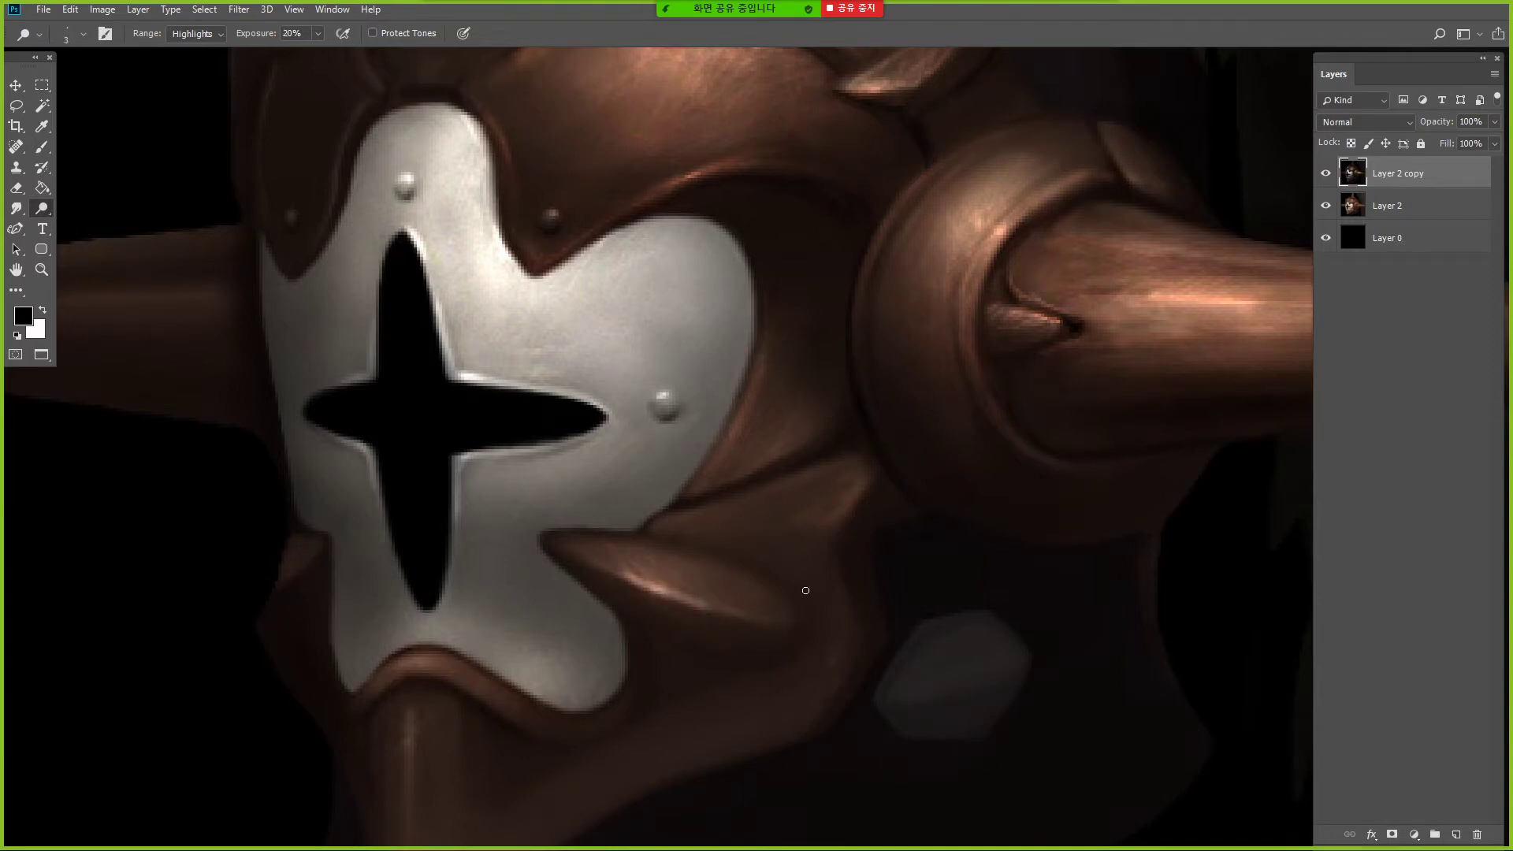
{"action": "key", "text": "2"}
{"action": "key", "text": "2"}
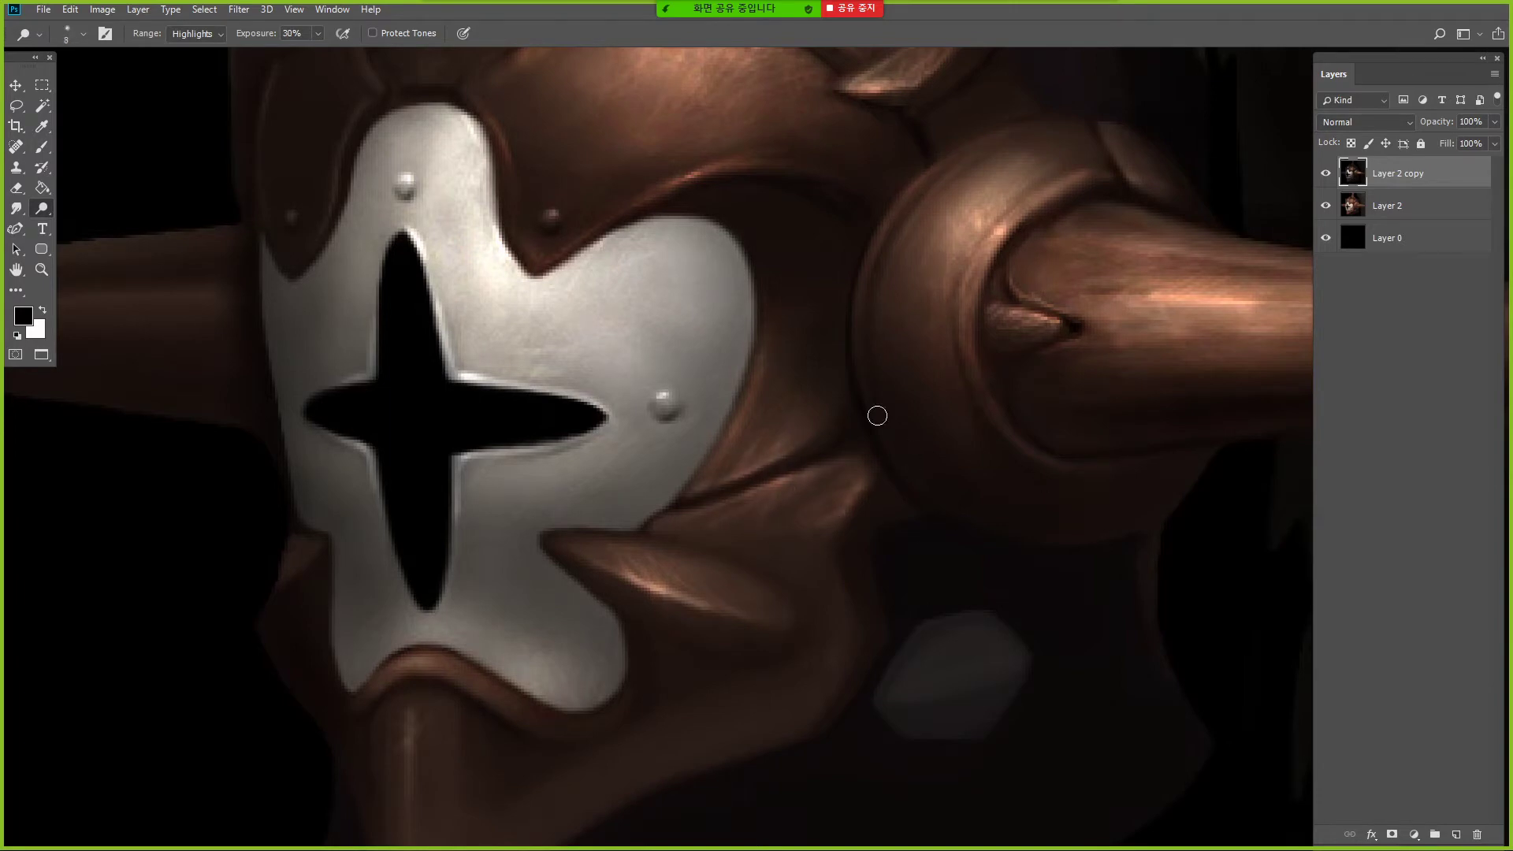
- Set the Dodge tool to the Highlights range at 20% exposure for the copper plates
{"action": "key", "text": "bracketleft"}
{"action": "key", "text": "bracketleft"}
{"action": "key", "text": "bracketleft"}
{"action": "key", "text": "bracketleft"}
{"action": "key", "text": "bracketleft"}
{"action": "key", "text": "bracketleft"}
{"action": "key", "text": "bracketleft"}
{"action": "key", "text": "2"}
{"action": "left_click", "coordinate": [780, 359], "text": "alt"}
{"action": "left_click", "coordinate": [808, 331], "text": "alt"}
{"action": "left_click", "coordinate": [823, 312], "text": "ctrl"}
{"action": "key", "text": "bracketright"}
{"action": "key", "text": "bracketright"}
{"action": "key", "text": "bracketright"}
{"action": "key", "text": "bracketright"}
{"action": "key", "text": "bracketright"}
{"action": "key", "text": "bracketright"}
{"action": "key", "text": "bracketright"}
{"action": "key", "text": "bracketright"}
{"action": "key", "text": "bracketright"}
{"action": "key", "text": "bracketright"}
{"action": "key", "text": "bracketright"}
{"action": "key", "text": "bracketright"}
{"action": "key", "text": "bracketright"}
{"action": "key", "text": "bracketright"}
{"action": "key", "text": "bracketright"}
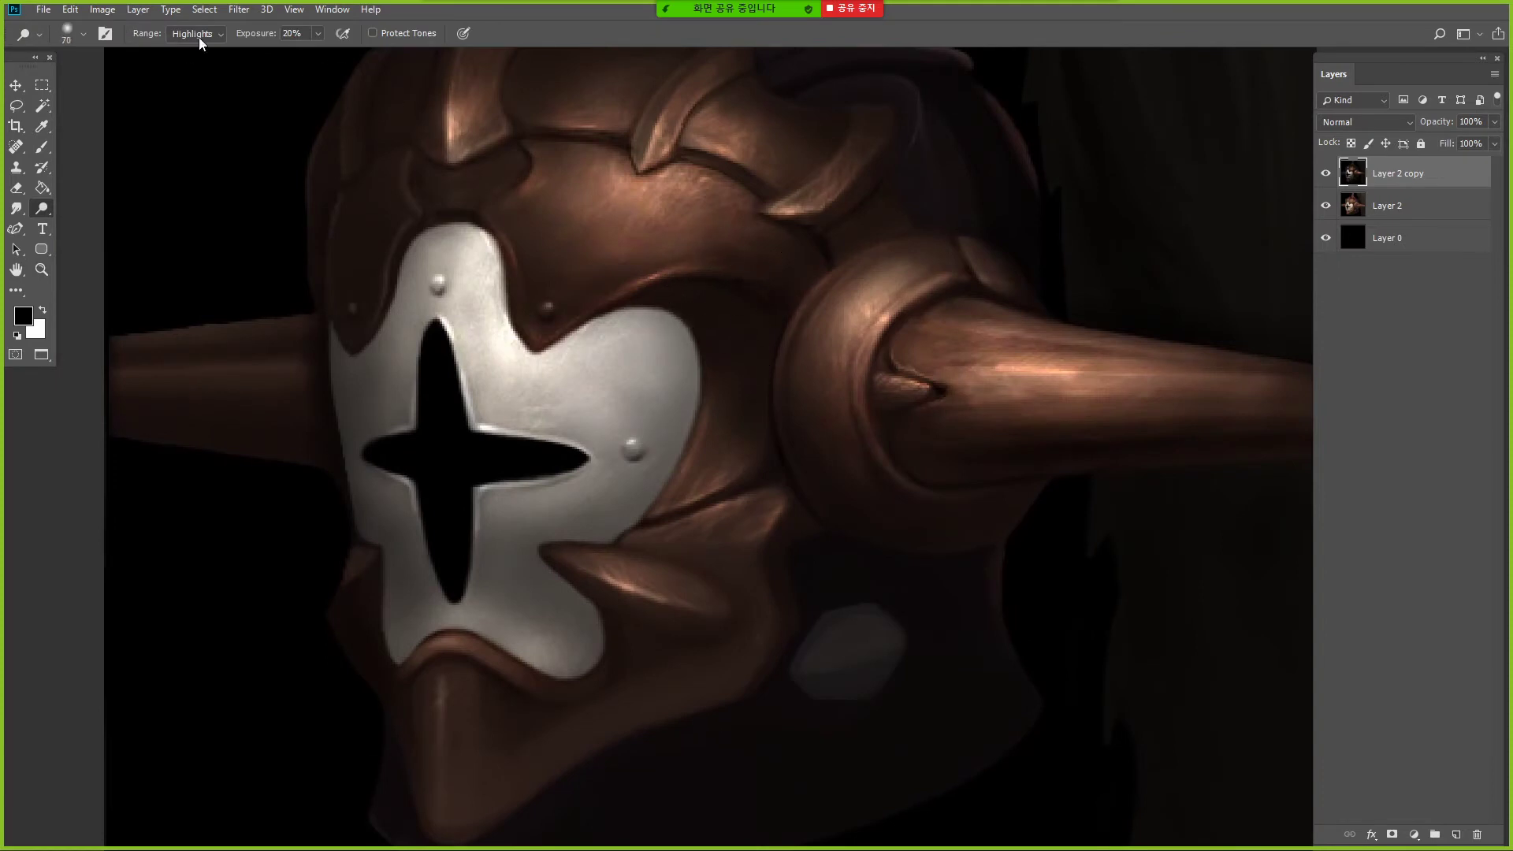
{"action": "left_click", "coordinate": [197, 34]}
{"action": "left_click", "coordinate": [214, 76]}
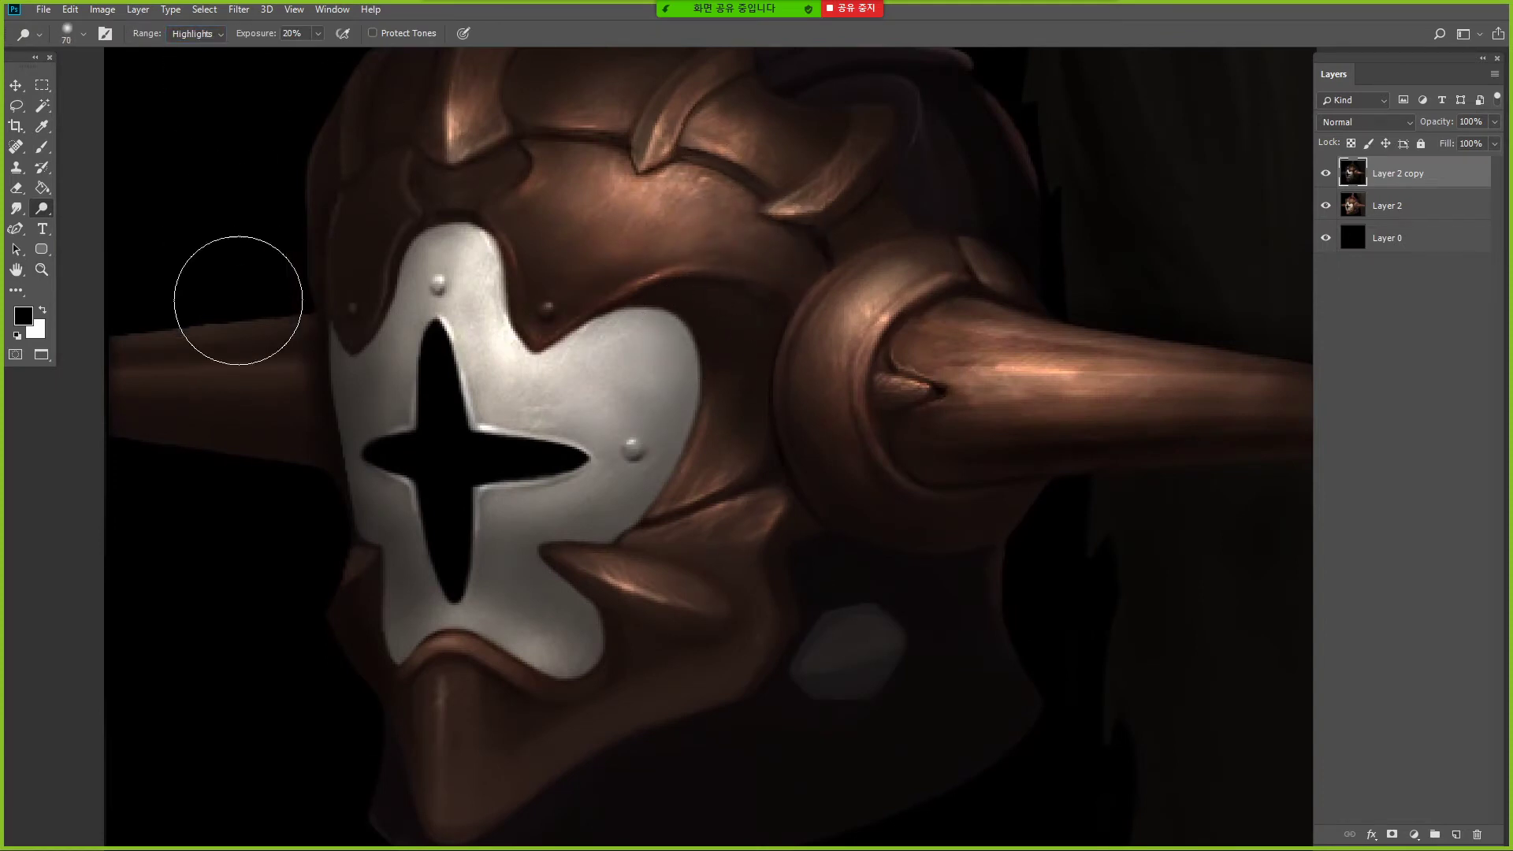
- Softly brighten the copper jaw plate below the pointed ridge with Dodge at 10% exposure, varying the brush size
{"action": "key", "text": "bracketleft"}
{"action": "key", "text": "bracketleft"}
{"action": "key", "text": "bracketleft"}
{"action": "key", "text": "bracketleft"}
{"action": "key", "text": "bracketleft"}
{"action": "key", "text": "bracketleft"}
{"action": "key", "text": "bracketleft"}
{"action": "key", "text": "bracketleft"}
{"action": "key", "text": "bracketleft"}
{"action": "key", "text": "bracketleft"}
{"action": "key", "text": "bracketleft"}
{"action": "key", "text": "bracketleft"}
{"action": "key", "text": "bracketleft"}
{"action": "key", "text": "bracketleft"}
{"action": "key", "text": "bracketleft"}
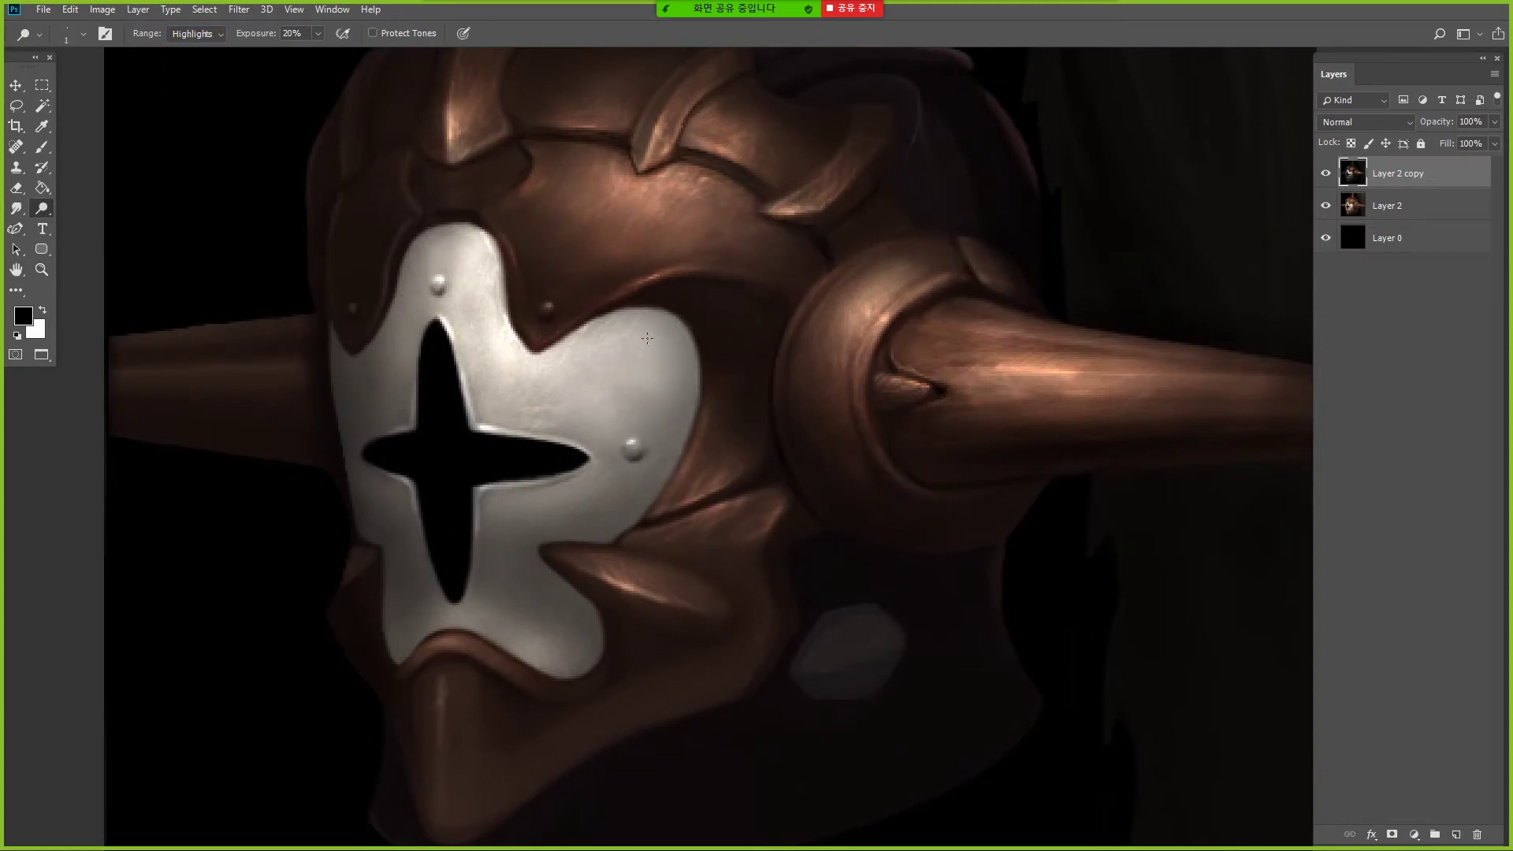
{"action": "key", "text": "1"}
{"action": "key", "text": "1"}
{"action": "key", "text": "bracketright"}
{"action": "key", "text": "bracketright"}
{"action": "key", "text": "bracketright"}
{"action": "key", "text": "bracketright"}
{"action": "key", "text": "bracketright"}
{"action": "key", "text": "bracketright"}
{"action": "key", "text": "bracketright"}
{"action": "key", "text": "bracketright"}
{"action": "key", "text": "bracketright"}
{"action": "key", "text": "bracketright"}
{"action": "key", "text": "bracketright"}
{"action": "key", "text": "bracketright"}
{"action": "key", "text": "bracketright"}
{"action": "key", "text": "bracketright"}
{"action": "key", "text": "bracketright"}
{"action": "key", "text": "bracketright"}
{"action": "key", "text": "bracketright"}
{"action": "key", "text": "bracketright"}
{"action": "key", "text": "0"}
{"action": "key", "text": "bracketleft"}
{"action": "key", "text": "bracketleft"}
{"action": "key", "text": "bracketleft"}
{"action": "key", "text": "bracketleft"}
{"action": "key", "text": "bracketleft"}
{"action": "left_click_drag", "start_coordinate": [611, 735], "coordinate": [582, 757]}
{"action": "key", "text": "bracketleft"}
{"action": "key", "text": "bracketleft"}
{"action": "key", "text": "bracketleft"}
{"action": "key", "text": "bracketleft"}
{"action": "key", "text": "bracketleft"}
{"action": "key", "text": "bracketleft"}
{"action": "key", "text": "bracketleft"}
{"action": "key", "text": "bracketleft"}
{"action": "key", "text": "bracketleft"}
{"action": "key", "text": "bracketleft"}
{"action": "key", "text": "bracketleft"}
{"action": "key", "text": "bracketleft"}
{"action": "key", "text": "bracketleft"}
{"action": "key", "text": "bracketleft"}
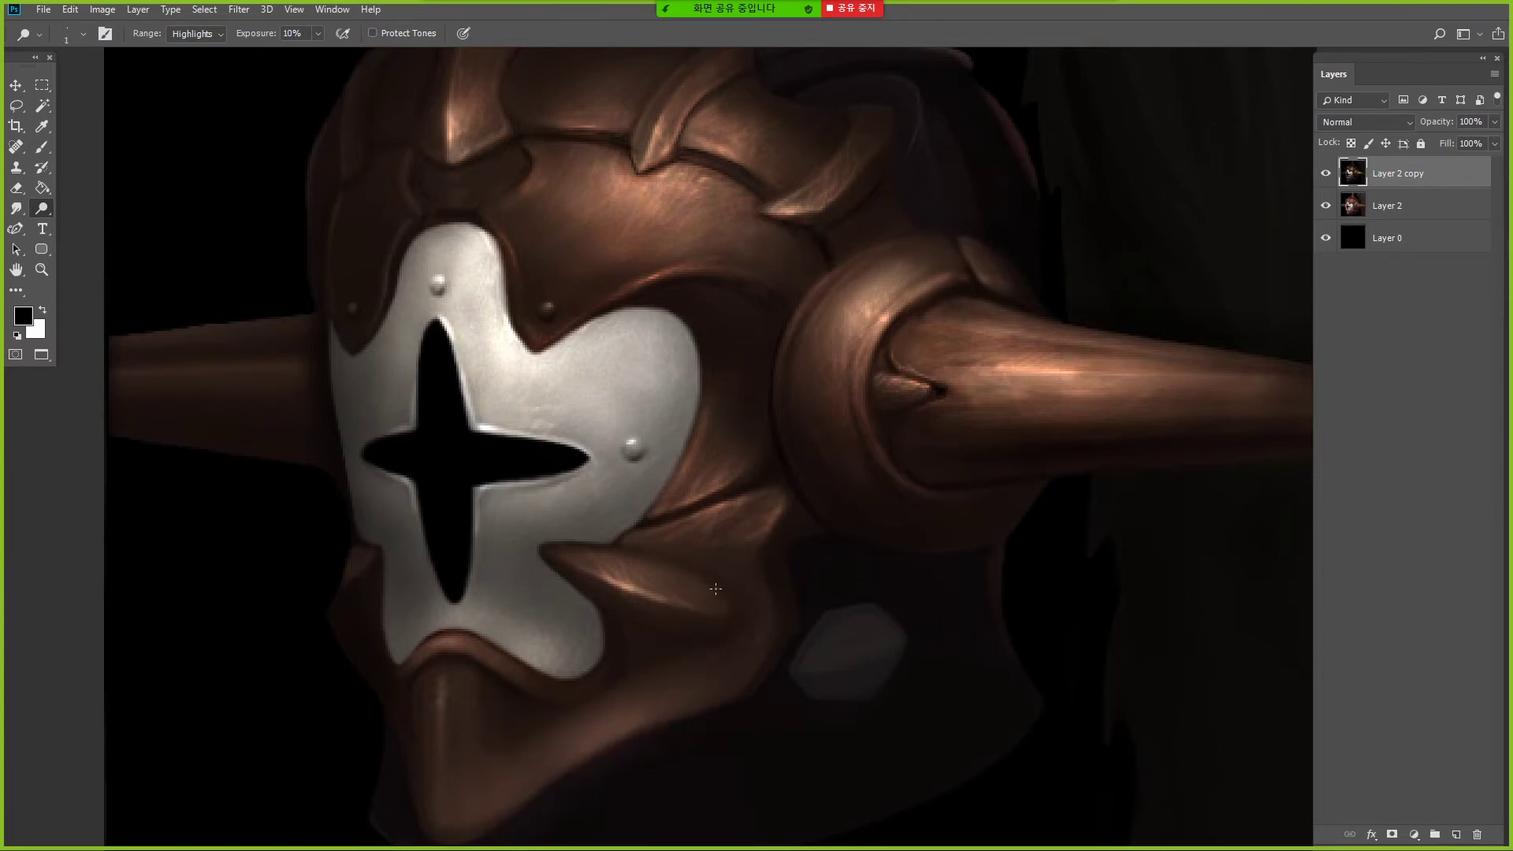
- Darken the crease under the pointed ridge and the copper along the face plate's far edge with the Multiply brush at 20% opacity
{"action": "key", "text": "b"}
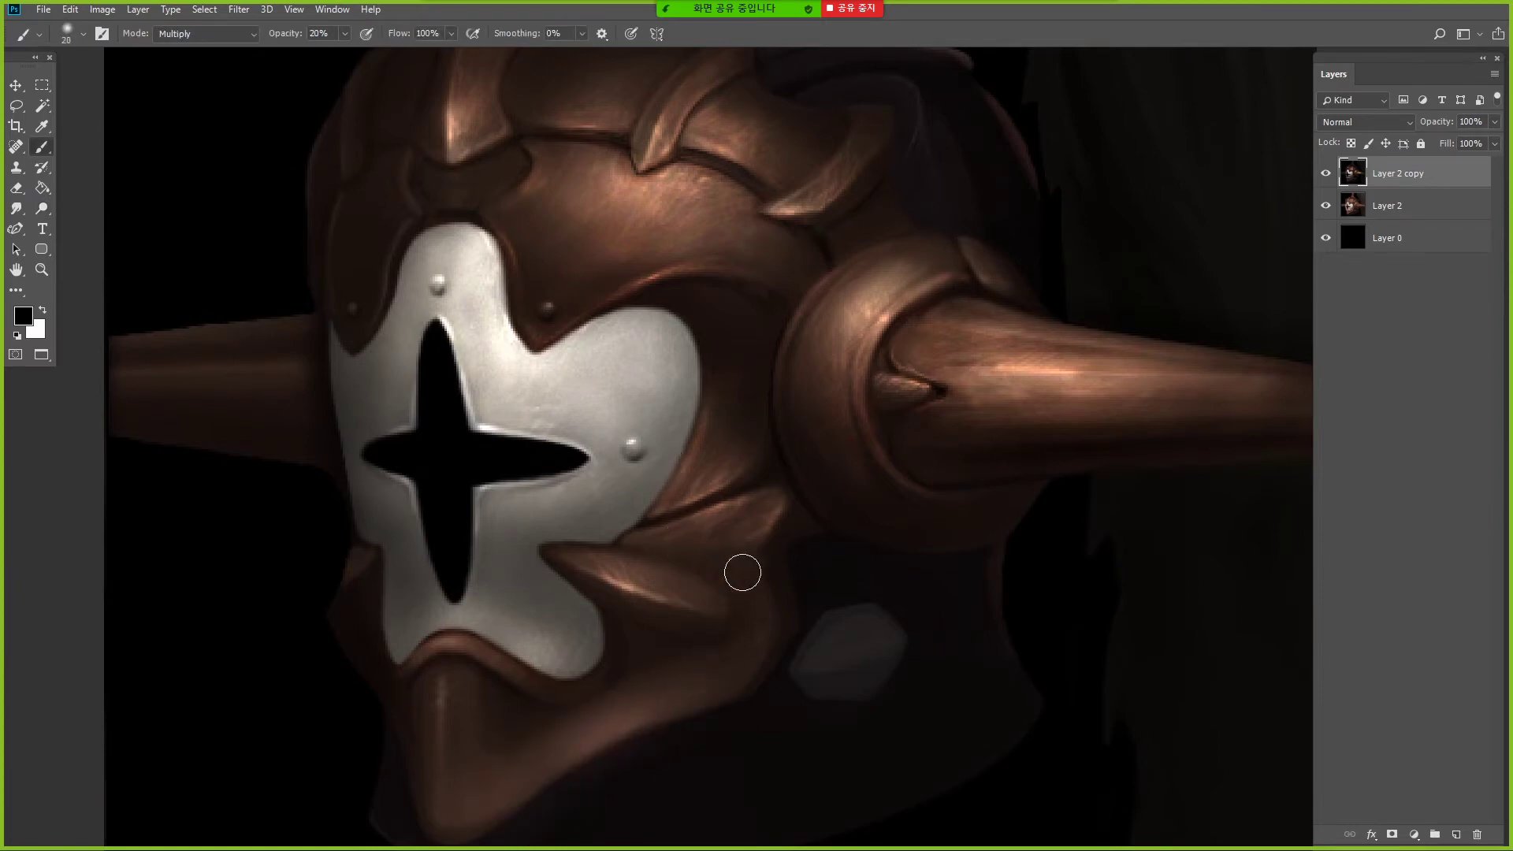
{"action": "key", "text": "bracketleft"}
{"action": "key", "text": "bracketleft"}
{"action": "left_click_drag", "start_coordinate": [376, 549], "coordinate": [373, 582]}
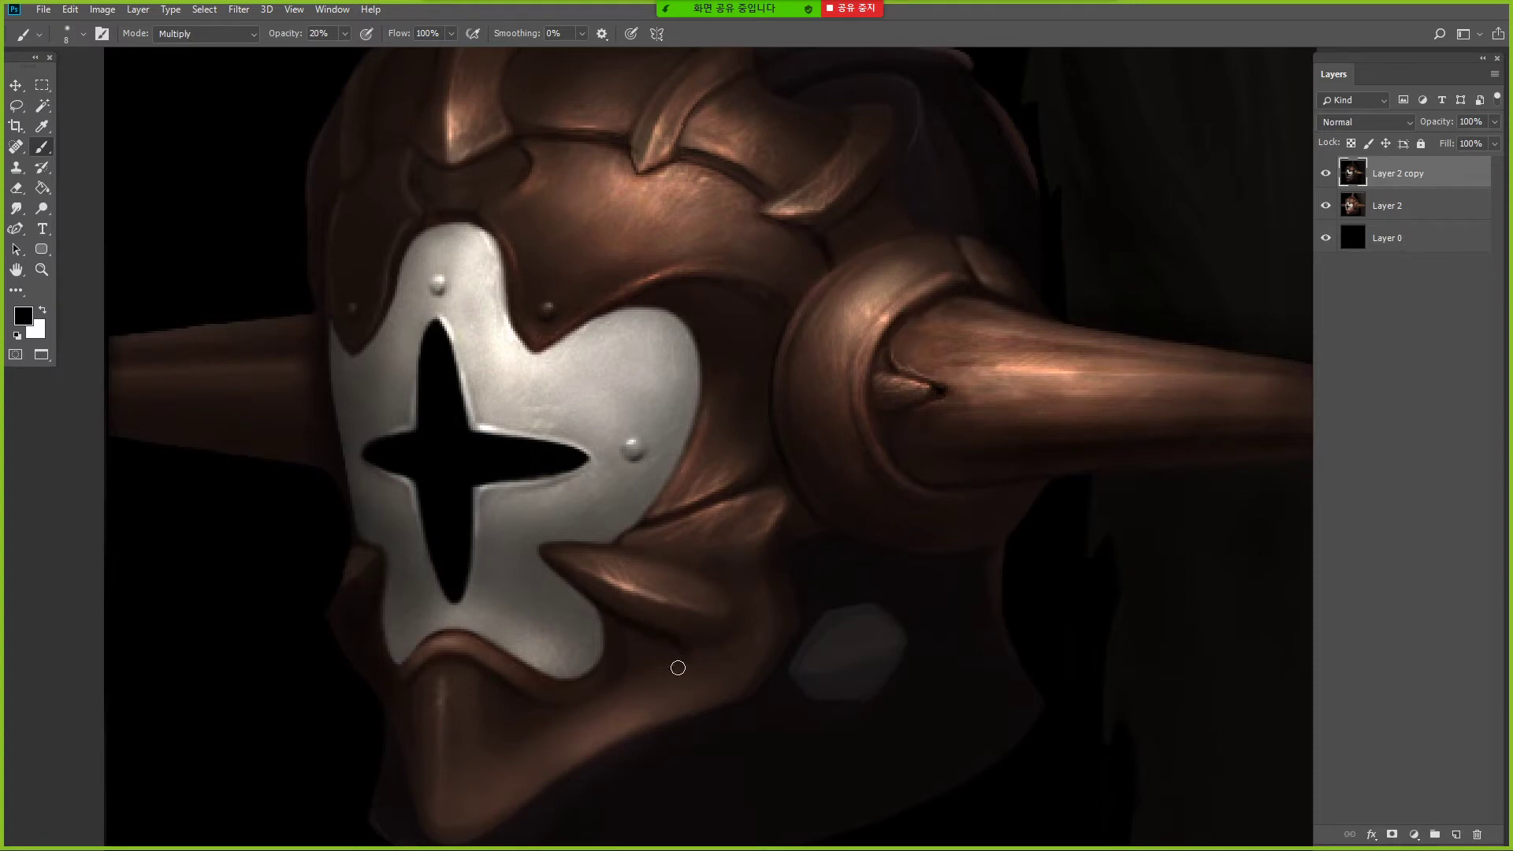
- Dodge the jaw plate's curved outer rim from the pointed ridge down to the lower edge at 10% exposure
{"action": "key", "text": "o"}
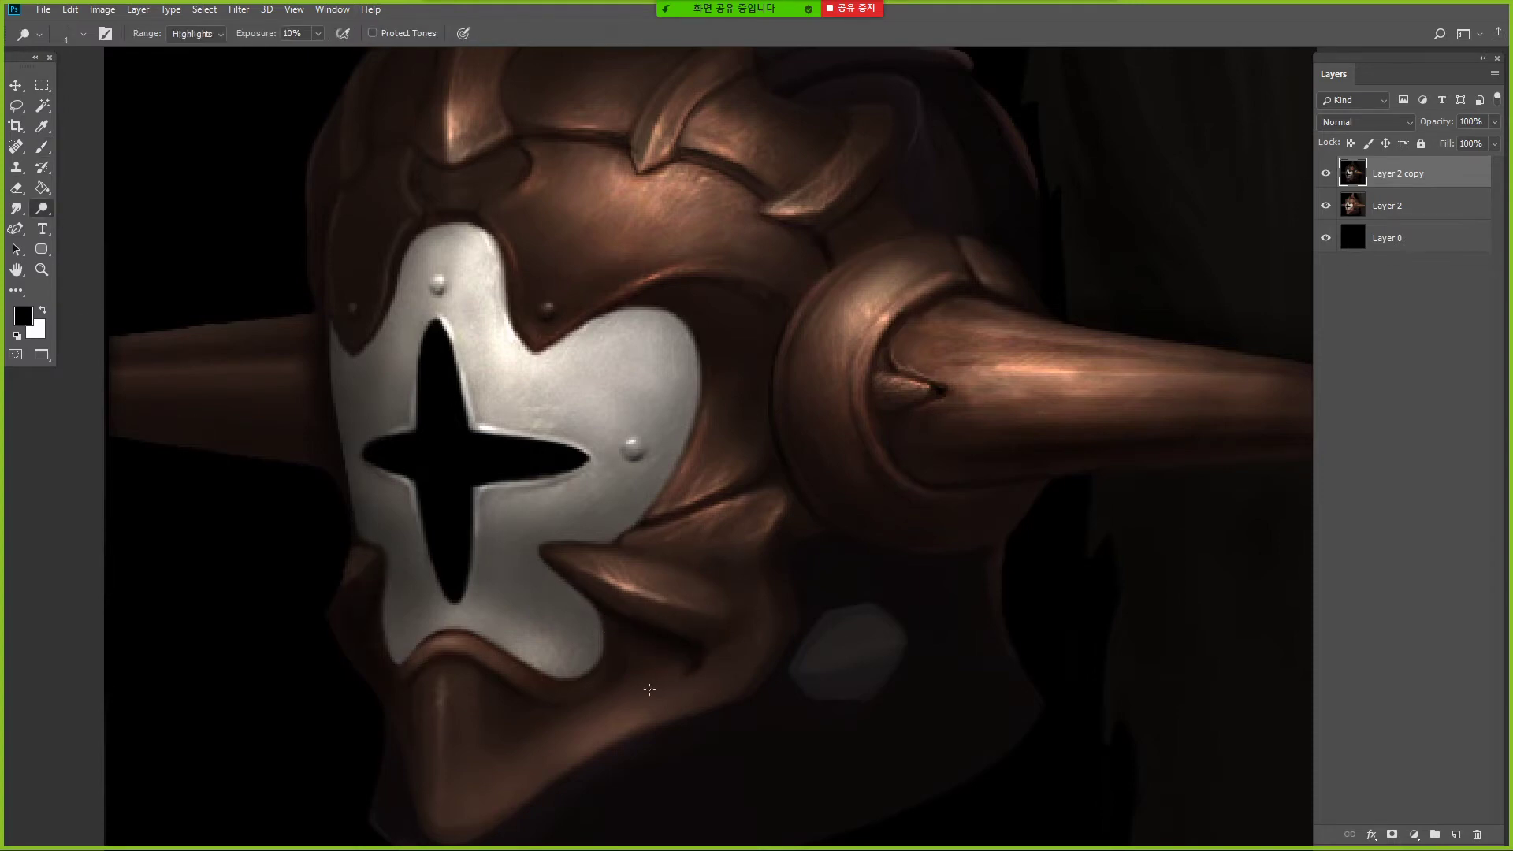
{"action": "key", "text": "bracketleft"}
{"action": "key", "text": "bracketleft"}
{"action": "key", "text": "bracketleft"}
{"action": "mouse_move", "coordinate": [766, 606]}
{"action": "left_mouse_down"}
{"action": "mouse_move", "coordinate": [752, 667]}
{"action": "mouse_move", "coordinate": [757, 654]}
{"action": "mouse_move", "coordinate": [693, 717]}
{"action": "mouse_move", "coordinate": [614, 736]}
{"action": "left_mouse_up"}
{"action": "key", "text": "bracketleft"}
{"action": "key", "text": "bracketleft"}
{"action": "key", "text": "bracketleft"}
{"action": "key", "text": "bracketleft"}
{"action": "key", "text": "bracketleft"}
{"action": "key", "text": "bracketleft"}
{"action": "key", "text": "bracketleft"}
{"action": "key", "text": "bracketleft"}
{"action": "key", "text": "bracketleft"}
{"action": "key", "text": "bracketleft"}
{"action": "key", "text": "bracketleft"}
- Strengthen the metallic highlights along the jaw plate's lower edge with a small Dodge brush at 50% exposure
{"action": "key", "text": "5"}
{"action": "key", "text": "bracketright"}
{"action": "key", "text": "bracketright"}
{"action": "key", "text": "bracketright"}
{"action": "key", "text": "bracketright"}
{"action": "key", "text": "bracketright"}
{"action": "key", "text": "bracketright"}
{"action": "key", "text": "bracketright"}
{"action": "key", "text": "bracketright"}
{"action": "key", "text": "bracketright"}
{"action": "key", "text": "bracketright"}
{"action": "key", "text": "bracketright"}
{"action": "key", "text": "bracketright"}
{"action": "key", "text": "bracketleft"}
{"action": "key", "text": "bracketleft"}
{"action": "key", "text": "bracketleft"}
{"action": "key", "text": "bracketleft"}
{"action": "key", "text": "bracketleft"}
{"action": "key", "text": "bracketleft"}
{"action": "key", "text": "bracketleft"}
{"action": "key", "text": "bracketleft"}
{"action": "key", "text": "bracketleft"}
{"action": "key", "text": "bracketleft"}
{"action": "key", "text": "bracketleft"}
{"action": "key", "text": "bracketleft"}
{"action": "key", "text": "bracketright"}
{"action": "key", "text": "bracketright"}
{"action": "key", "text": "bracketright"}
{"action": "key", "text": "bracketright"}
{"action": "key", "text": "bracketright"}
{"action": "key", "text": "bracketright"}
{"action": "left_click_drag", "start_coordinate": [583, 749], "coordinate": [649, 713]}
- Dodge the raised copper rim and arch under the face plate at 50% exposure in the Midtones range
{"action": "key", "text": "bracketright"}
{"action": "key", "text": "bracketright"}
{"action": "key", "text": "bracketright"}
{"action": "key", "text": "bracketright"}
{"action": "key", "text": "bracketright"}
{"action": "key", "text": "bracketright"}
{"action": "key", "text": "bracketright"}
{"action": "key", "text": "bracketright"}
{"action": "key", "text": "bracketright"}
{"action": "key", "text": "bracketright"}
{"action": "left_click", "coordinate": [574, 684]}
{"action": "key", "text": "bracketleft"}
{"action": "key", "text": "bracketleft"}
{"action": "key", "text": "bracketleft"}
{"action": "key", "text": "bracketleft"}
{"action": "key", "text": "bracketleft"}
{"action": "key", "text": "bracketleft"}
{"action": "key", "text": "bracketleft"}
{"action": "key", "text": "bracketleft"}
{"action": "key", "text": "bracketleft"}
{"action": "key", "text": "bracketleft"}
{"action": "left_click_drag", "start_coordinate": [497, 655], "coordinate": [464, 641]}
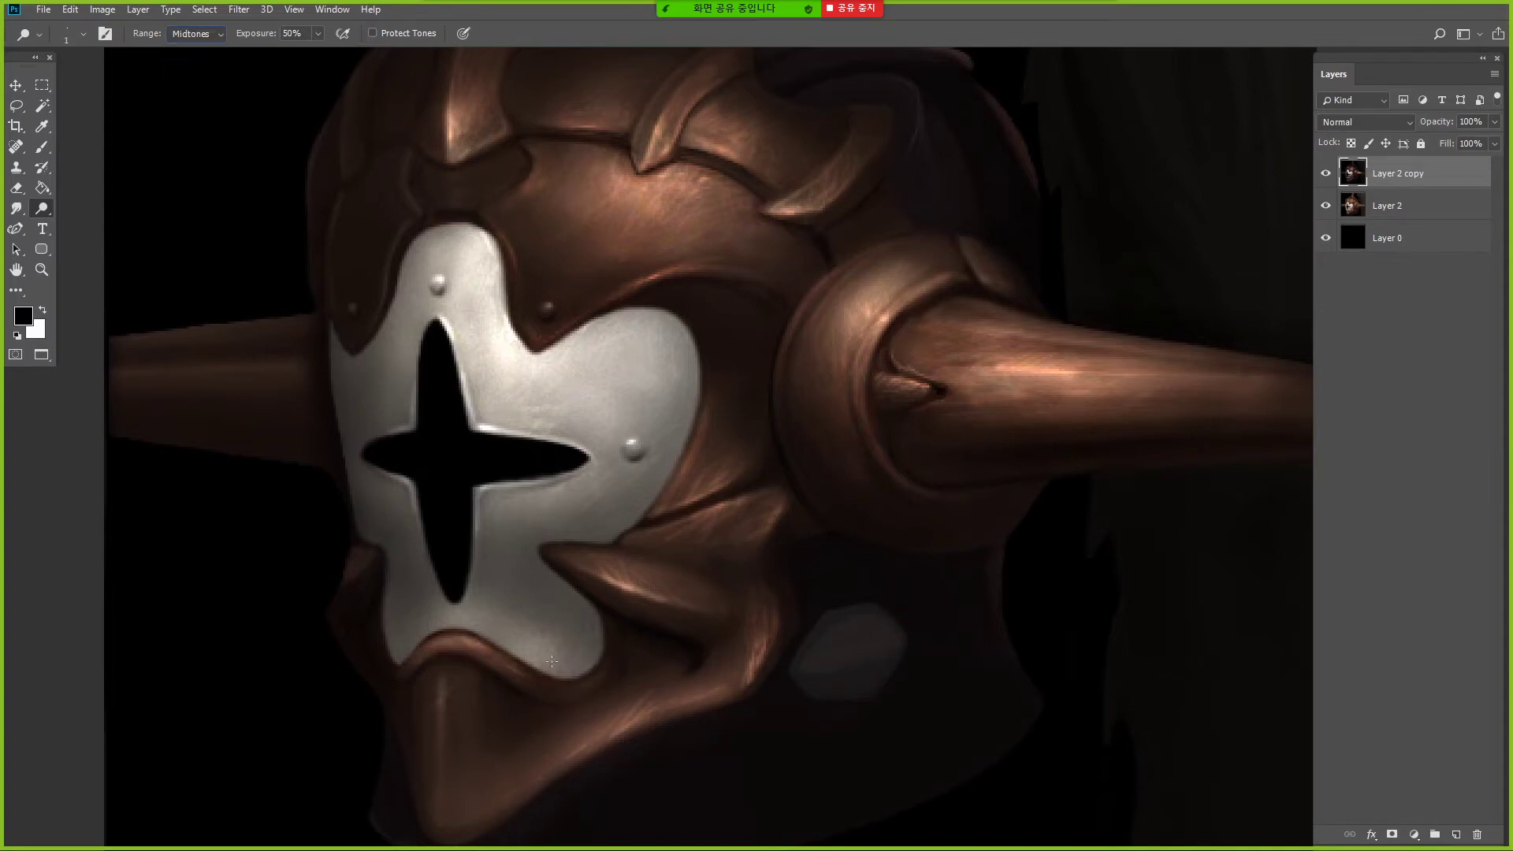
- Set the Dodge tool to the Highlights range at 11% exposure with a small brush
{"action": "left_click", "coordinate": [197, 33]}
{"action": "left_click", "coordinate": [197, 78]}
{"action": "key", "text": "p"}
{"action": "key", "text": "o"}
{"action": "key", "text": "1"}
{"action": "key", "text": "1"}
{"action": "key", "text": "bracketleft"}
{"action": "key", "text": "bracketleft"}
{"action": "key", "text": "bracketleft"}
{"action": "key", "text": "bracketleft"}
{"action": "key", "text": "bracketleft"}
{"action": "key", "text": "bracketleft"}
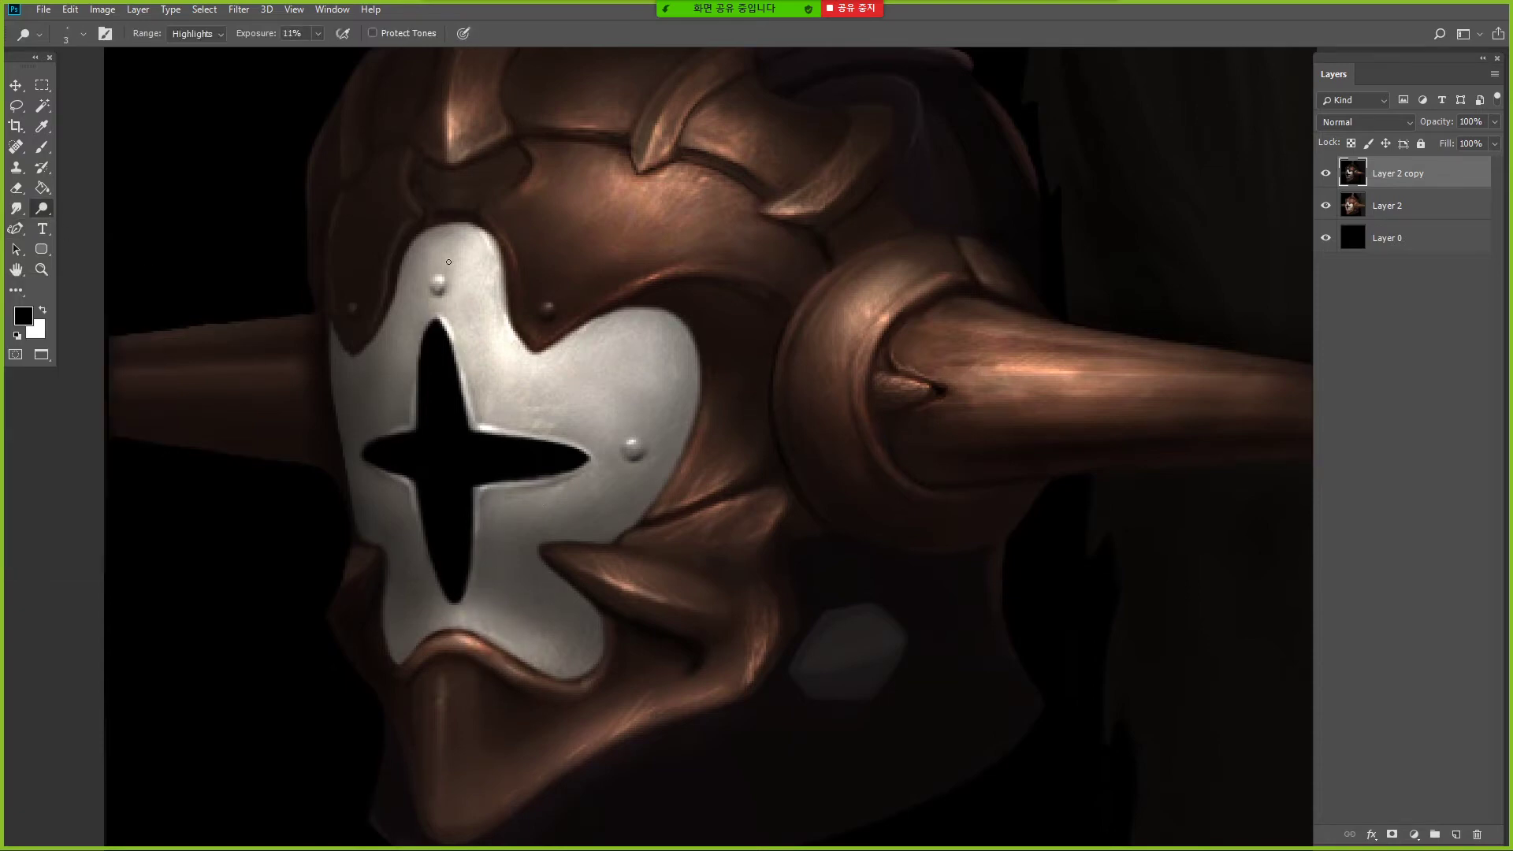
- Darken the outline along the face plate's lower lobe and upper notch with a thin Multiply brush at 50% opacity
{"action": "key", "text": "b"}
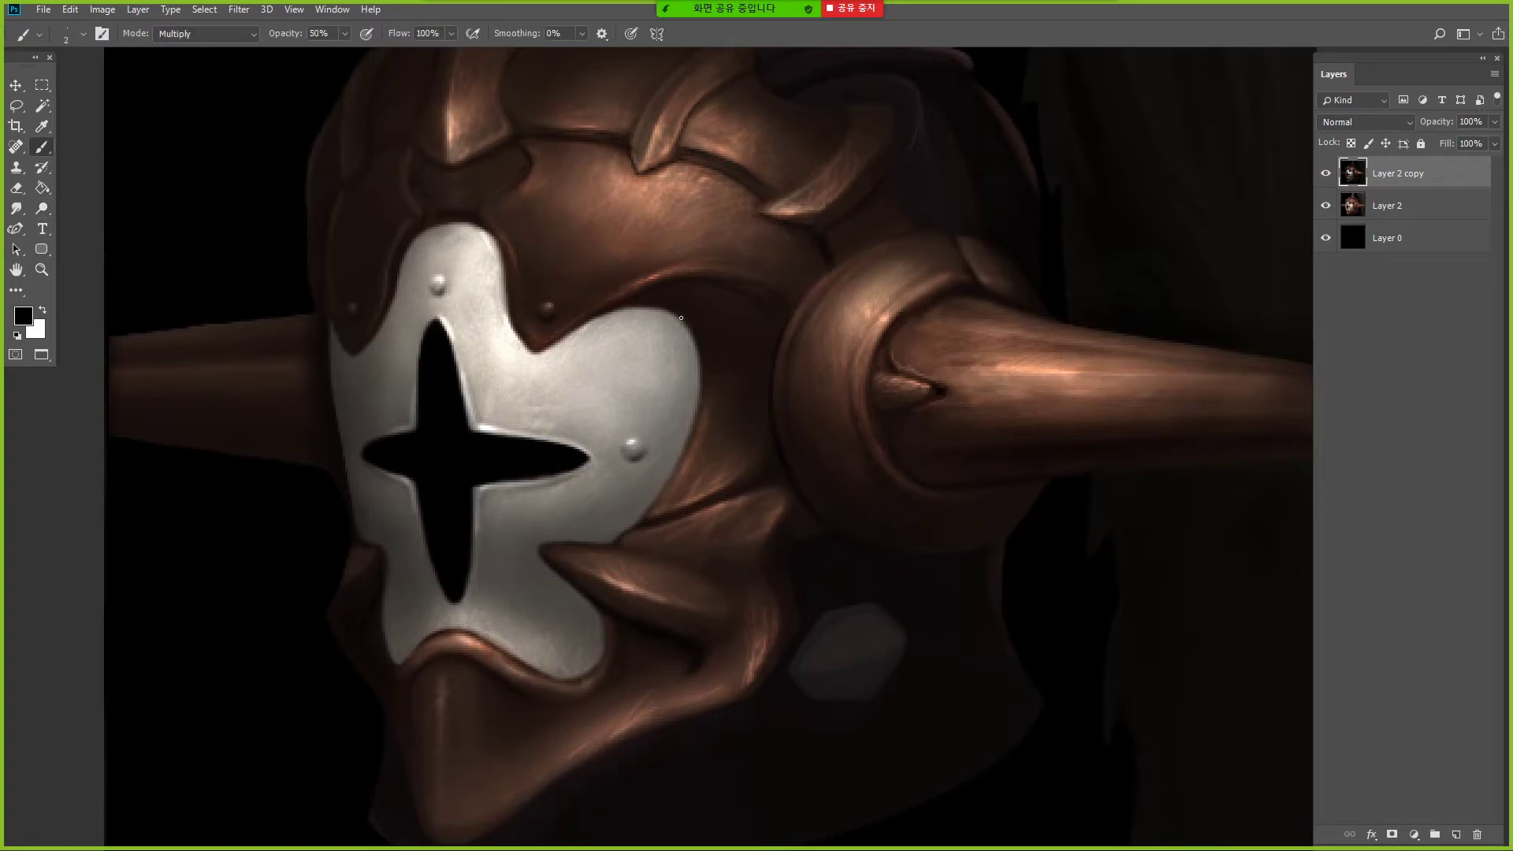
{"action": "left_click_drag", "start_coordinate": [605, 618], "coordinate": [589, 664]}
{"action": "mouse_move", "coordinate": [508, 324]}
{"action": "left_mouse_down"}
{"action": "mouse_move", "coordinate": [533, 354]}
{"action": "mouse_move", "coordinate": [593, 322]}
{"action": "left_mouse_up"}
{"action": "left_click", "coordinate": [828, 256], "text": "alt"}
{"action": "left_click", "coordinate": [776, 407]}
- Dodge the copper beside the face plate, the chin below the raised rim and the chin's lower edge with a larger brush
{"action": "key", "text": "o"}
{"action": "key", "text": "0"}
{"action": "key", "text": "bracketright"}
{"action": "key", "text": "bracketright"}
{"action": "key", "text": "bracketright"}
{"action": "key", "text": "bracketright"}
{"action": "key", "text": "bracketright"}
{"action": "mouse_move", "coordinate": [700, 435]}
{"action": "left_mouse_down"}
{"action": "mouse_move", "coordinate": [784, 375]}
{"action": "mouse_move", "coordinate": [730, 315]}
{"action": "left_mouse_up"}
{"action": "left_click_drag", "start_coordinate": [487, 467], "coordinate": [481, 504]}
{"action": "mouse_move", "coordinate": [456, 631]}
{"action": "left_mouse_down"}
{"action": "mouse_move", "coordinate": [537, 568]}
{"action": "mouse_move", "coordinate": [566, 569]}
{"action": "left_mouse_up"}
- Dodge the copper hollow under the pointed ridge at 20% exposure in the Highlights range
{"action": "key", "text": "bracketleft"}
{"action": "key", "text": "bracketleft"}
{"action": "key", "text": "bracketleft"}
{"action": "key", "text": "bracketleft"}
{"action": "key", "text": "bracketleft"}
{"action": "key", "text": "bracketleft"}
{"action": "key", "text": "bracketleft"}
{"action": "key", "text": "bracketleft"}
{"action": "key", "text": "bracketleft"}
{"action": "key", "text": "bracketleft"}
{"action": "key", "text": "bracketleft"}
{"action": "key", "text": "bracketleft"}
{"action": "key", "text": "2"}
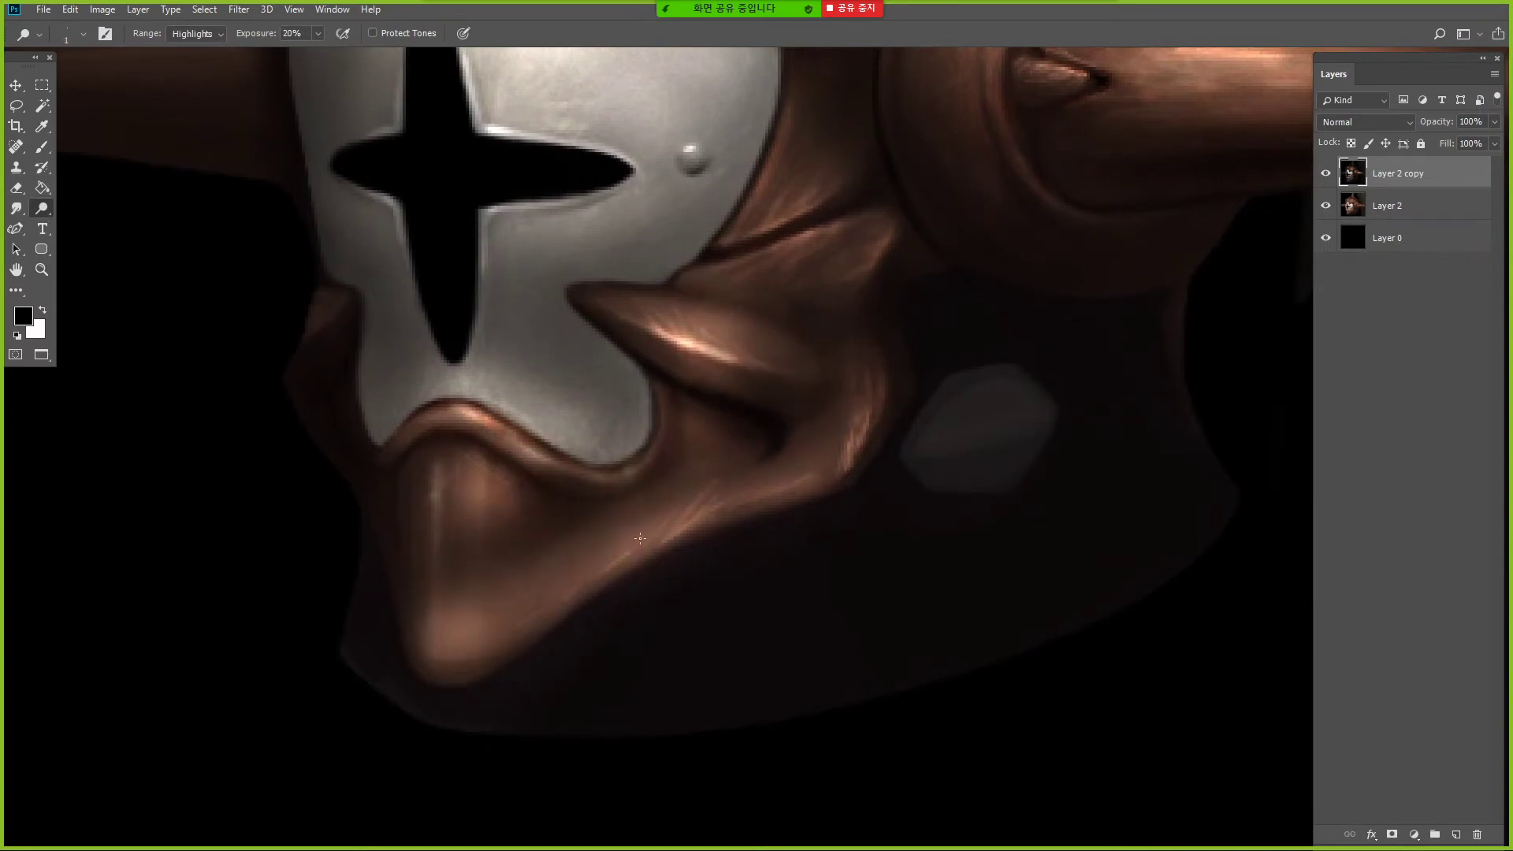
{"action": "key", "text": "bracketright"}
{"action": "key", "text": "bracketright"}
{"action": "key", "text": "bracketright"}
{"action": "key", "text": "bracketright"}
{"action": "key", "text": "bracketright"}
{"action": "key", "text": "bracketright"}
{"action": "key", "text": "bracketright"}
{"action": "key", "text": "bracketright"}
{"action": "key", "text": "bracketright"}
{"action": "key", "text": "bracketright"}
{"action": "left_click_drag", "start_coordinate": [704, 438], "coordinate": [696, 409]}
{"action": "key", "text": "bracketleft"}
{"action": "key", "text": "bracketleft"}
{"action": "key", "text": "bracketleft"}
{"action": "key", "text": "bracketleft"}
{"action": "key", "text": "bracketleft"}
{"action": "key", "text": "bracketleft"}
{"action": "key", "text": "bracketleft"}
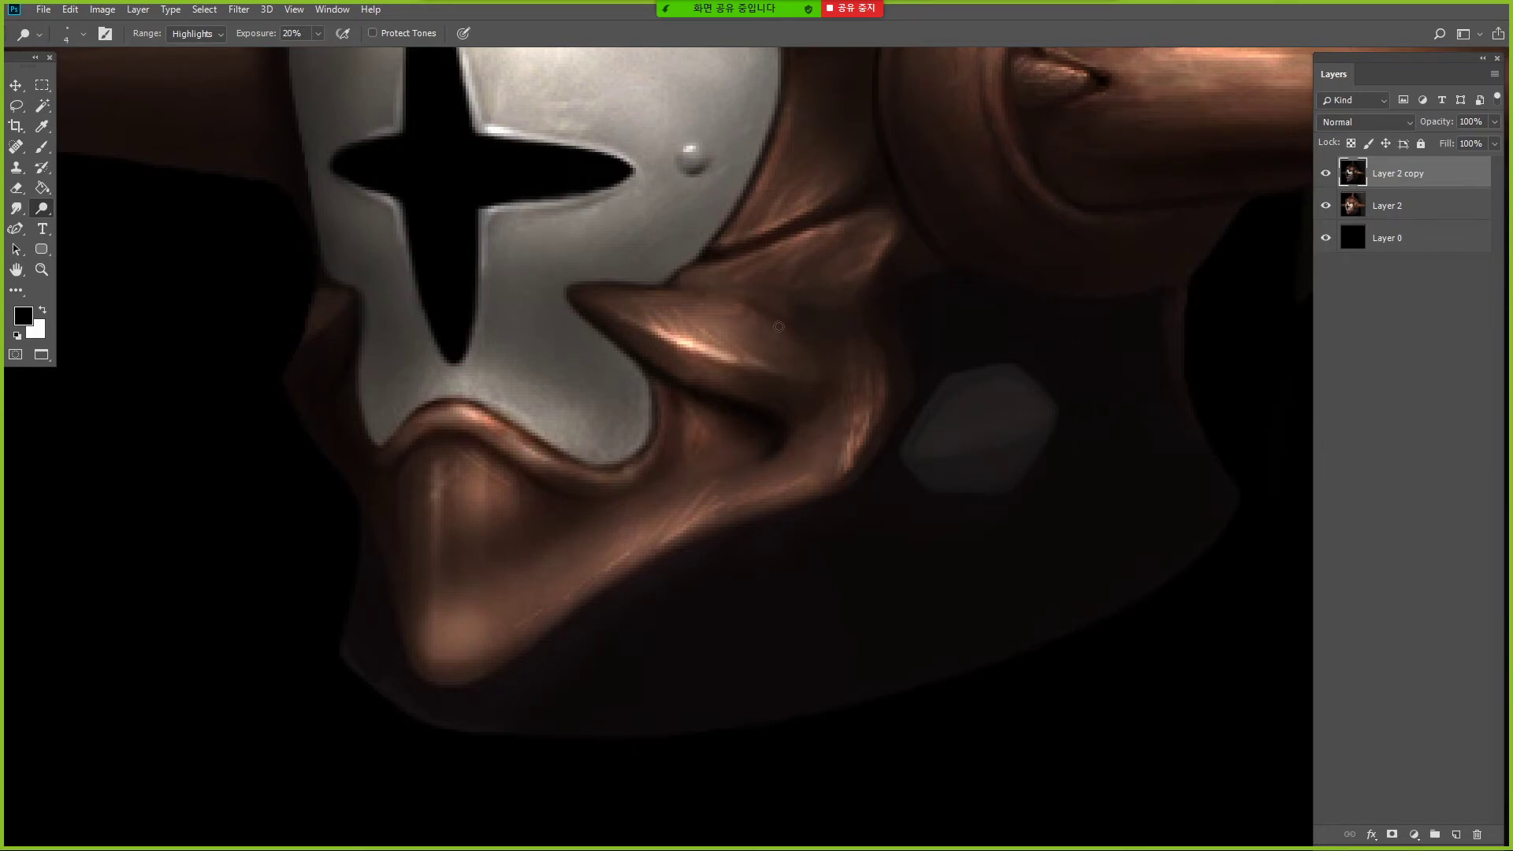
- Sample the pointed ridge's copper tones for a Normal brush at 20% opacity, and dodge the crease above the ridge
{"action": "key", "text": "b"}
{"action": "left_click", "coordinate": [227, 34]}
{"action": "left_click", "coordinate": [228, 51]}
{"action": "left_click", "coordinate": [762, 293], "text": "alt"}
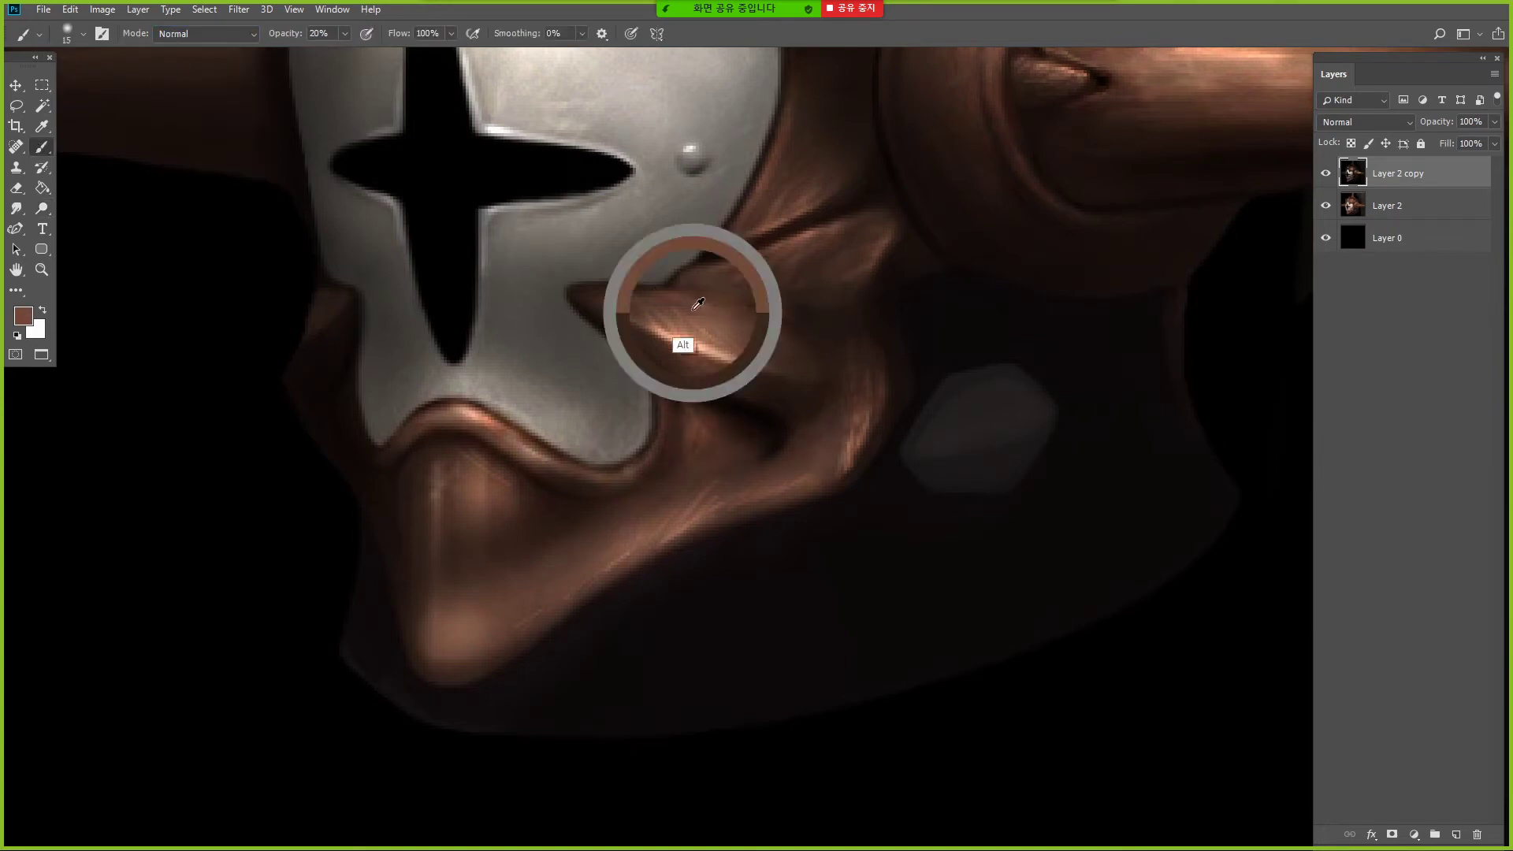
{"action": "left_click", "coordinate": [694, 306], "text": "alt"}
{"action": "key", "text": "o"}
{"action": "mouse_move", "coordinate": [700, 266]}
{"action": "left_mouse_down"}
{"action": "mouse_move", "coordinate": [775, 249]}
{"action": "mouse_move", "coordinate": [800, 209]}
{"action": "left_mouse_up"}
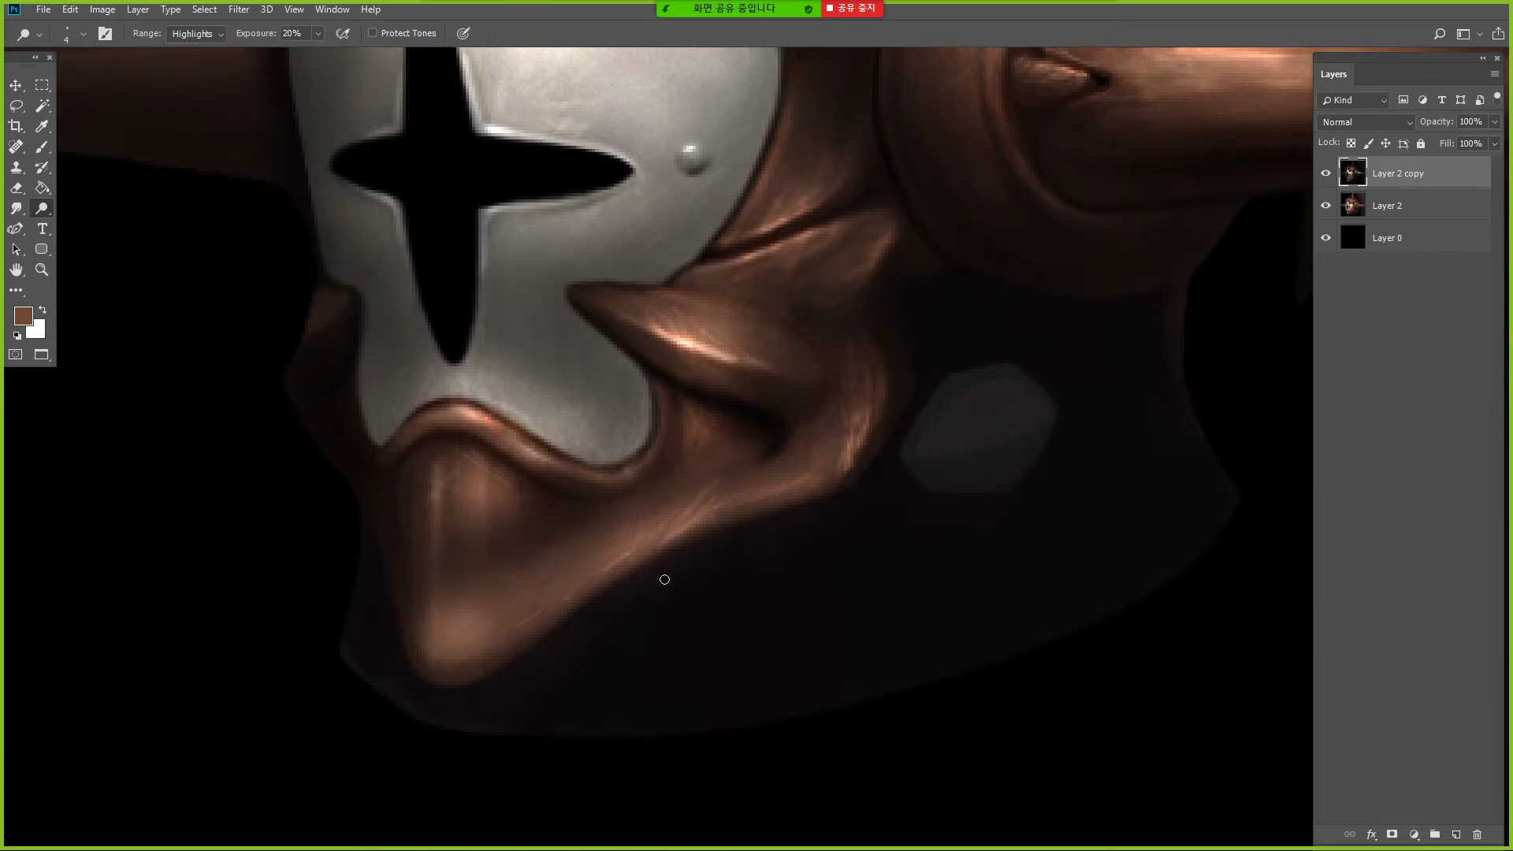
- Sample the hollow's dark tone for the brush, and dodge fine metallic highlights down the chin from the raised rim to its tip
{"action": "left_click", "coordinate": [42, 147]}
{"action": "left_click", "coordinate": [741, 426], "text": "alt"}
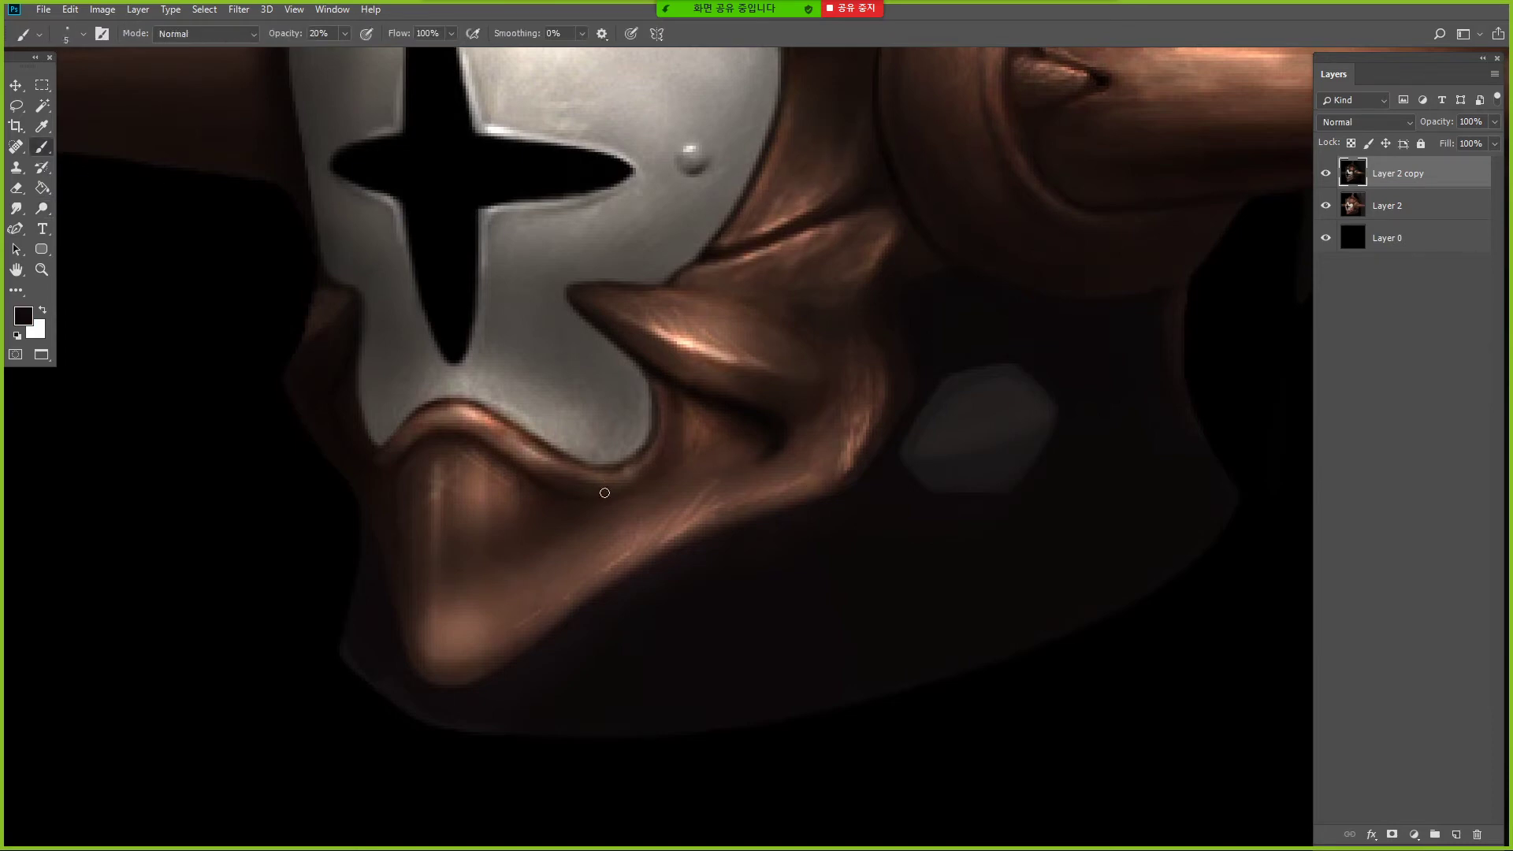
{"action": "left_click", "coordinate": [42, 208]}
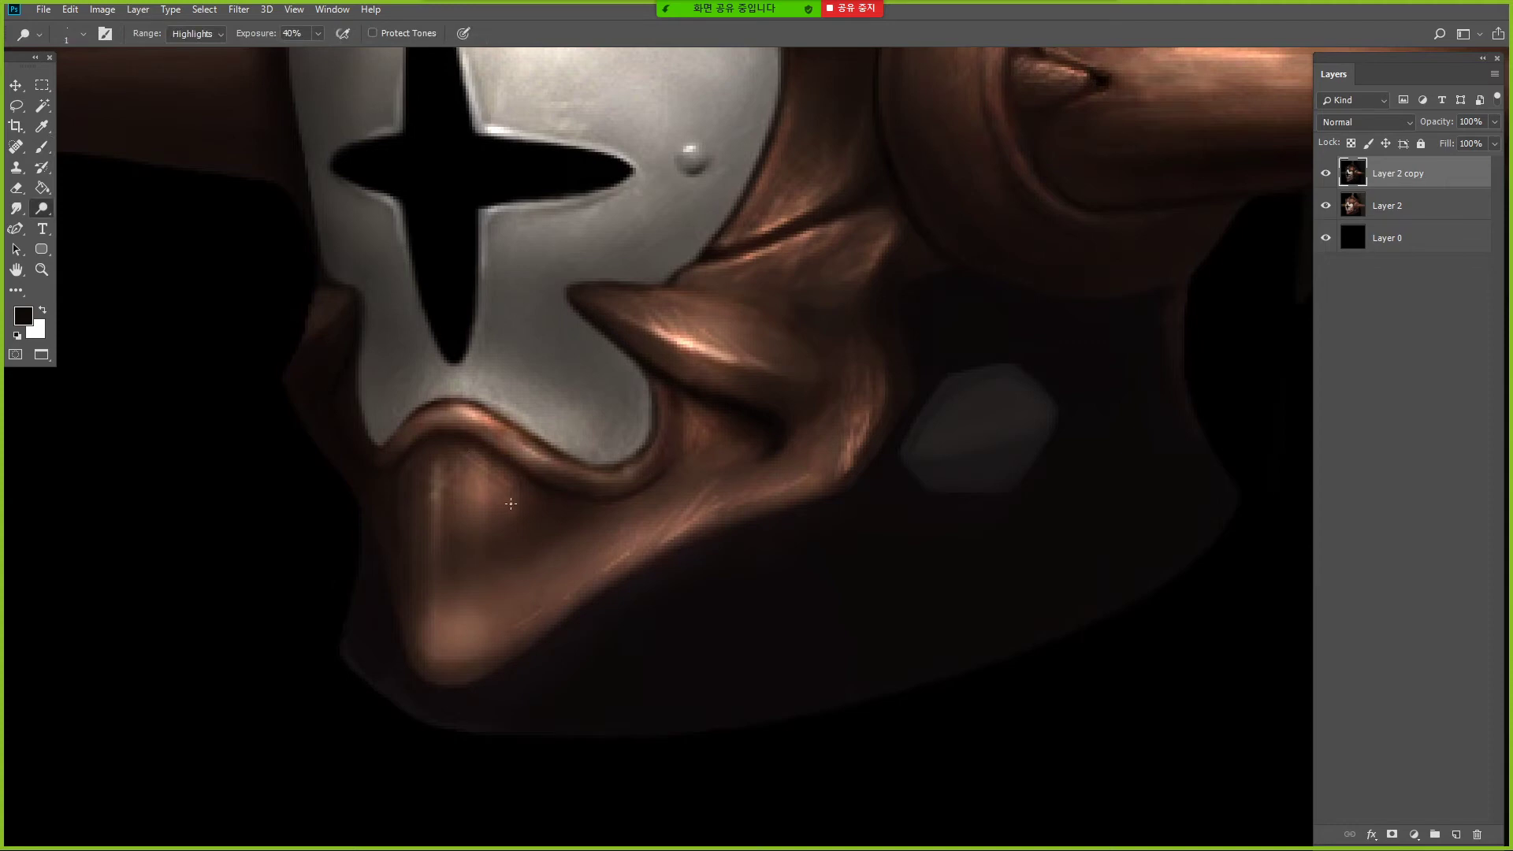
{"action": "mouse_move", "coordinate": [468, 498]}
{"action": "left_mouse_down"}
{"action": "mouse_move", "coordinate": [444, 528]}
{"action": "mouse_move", "coordinate": [485, 602]}
{"action": "mouse_move", "coordinate": [462, 631]}
{"action": "left_mouse_up"}
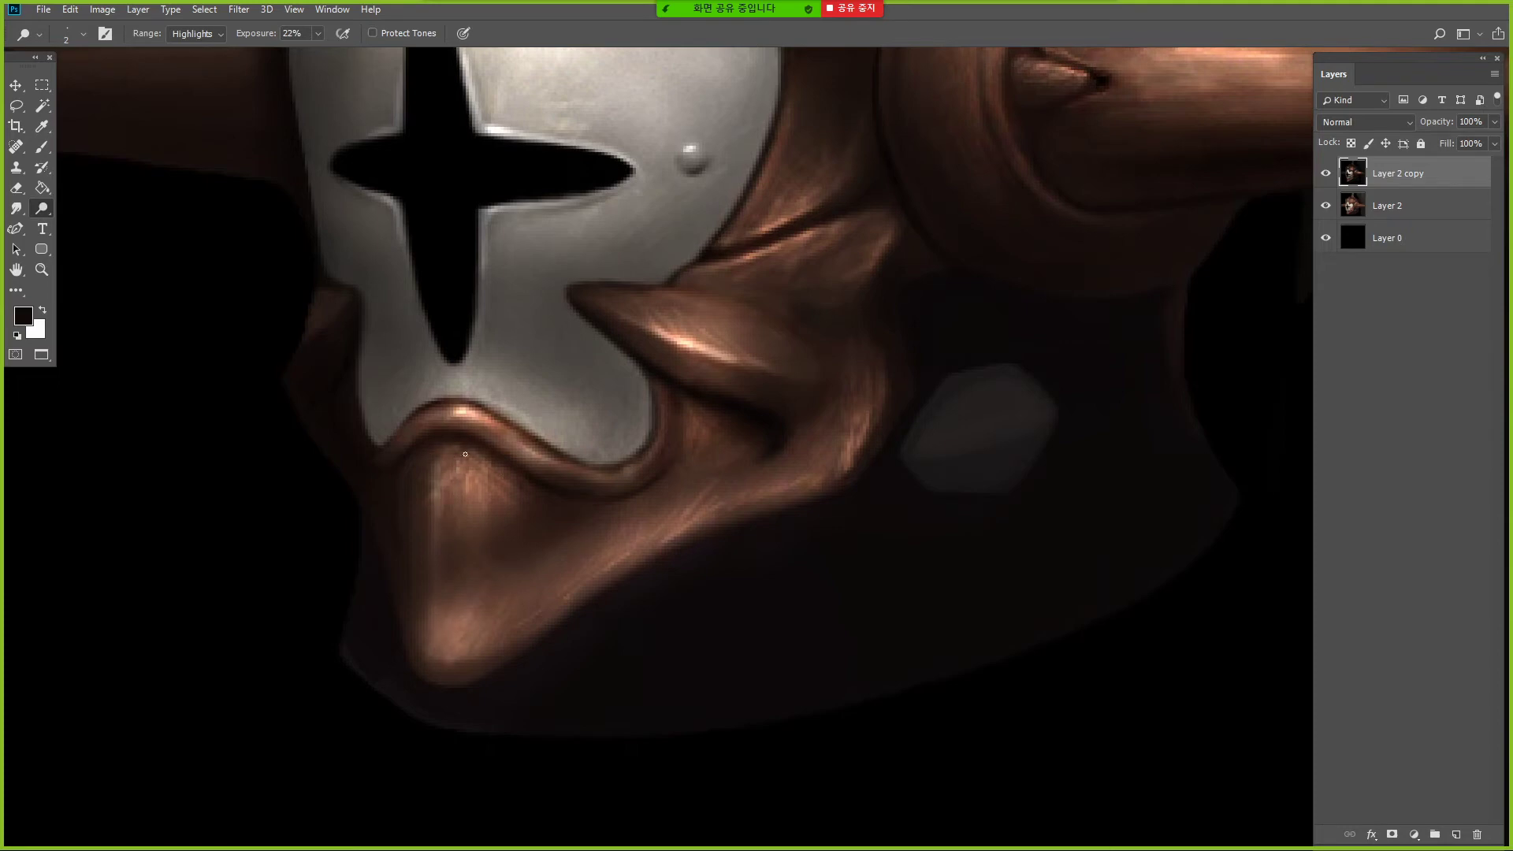
- Dodge the shadowed copper edge on the face plate's far side in another tonal range, and restore the Highlights range
{"action": "left_click", "coordinate": [219, 35]}
{"action": "left_click", "coordinate": [194, 58]}
{"action": "left_click_drag", "start_coordinate": [347, 395], "coordinate": [371, 473]}
{"action": "key", "text": "alt+shift+h"}
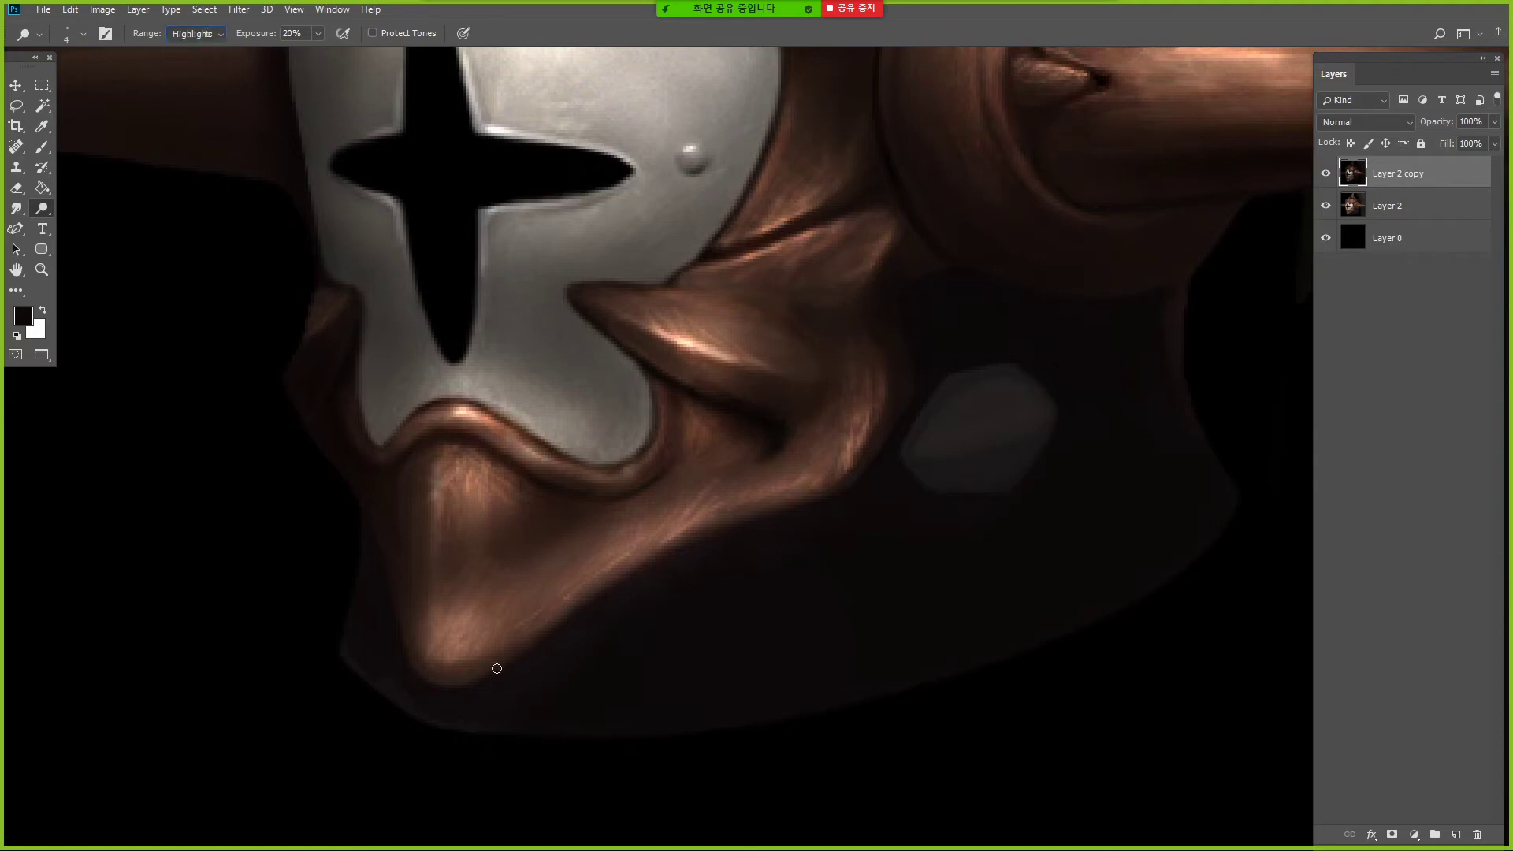
- Brighten the chin's lower tip with an enlarged Dodge brush in the Highlights range
{"action": "key", "text": "bracketright"}
{"action": "key", "text": "bracketright"}
{"action": "key", "text": "bracketright"}
{"action": "key", "text": "bracketright"}
{"action": "key", "text": "bracketright"}
{"action": "key", "text": "bracketright"}
{"action": "key", "text": "bracketright"}
{"action": "key", "text": "bracketright"}
{"action": "key", "text": "bracketright"}
{"action": "key", "text": "bracketright"}
{"action": "key", "text": "bracketright"}
{"action": "key", "text": "bracketright"}
{"action": "key", "text": "bracketright"}
{"action": "key", "text": "bracketright"}
{"action": "key", "text": "6"}
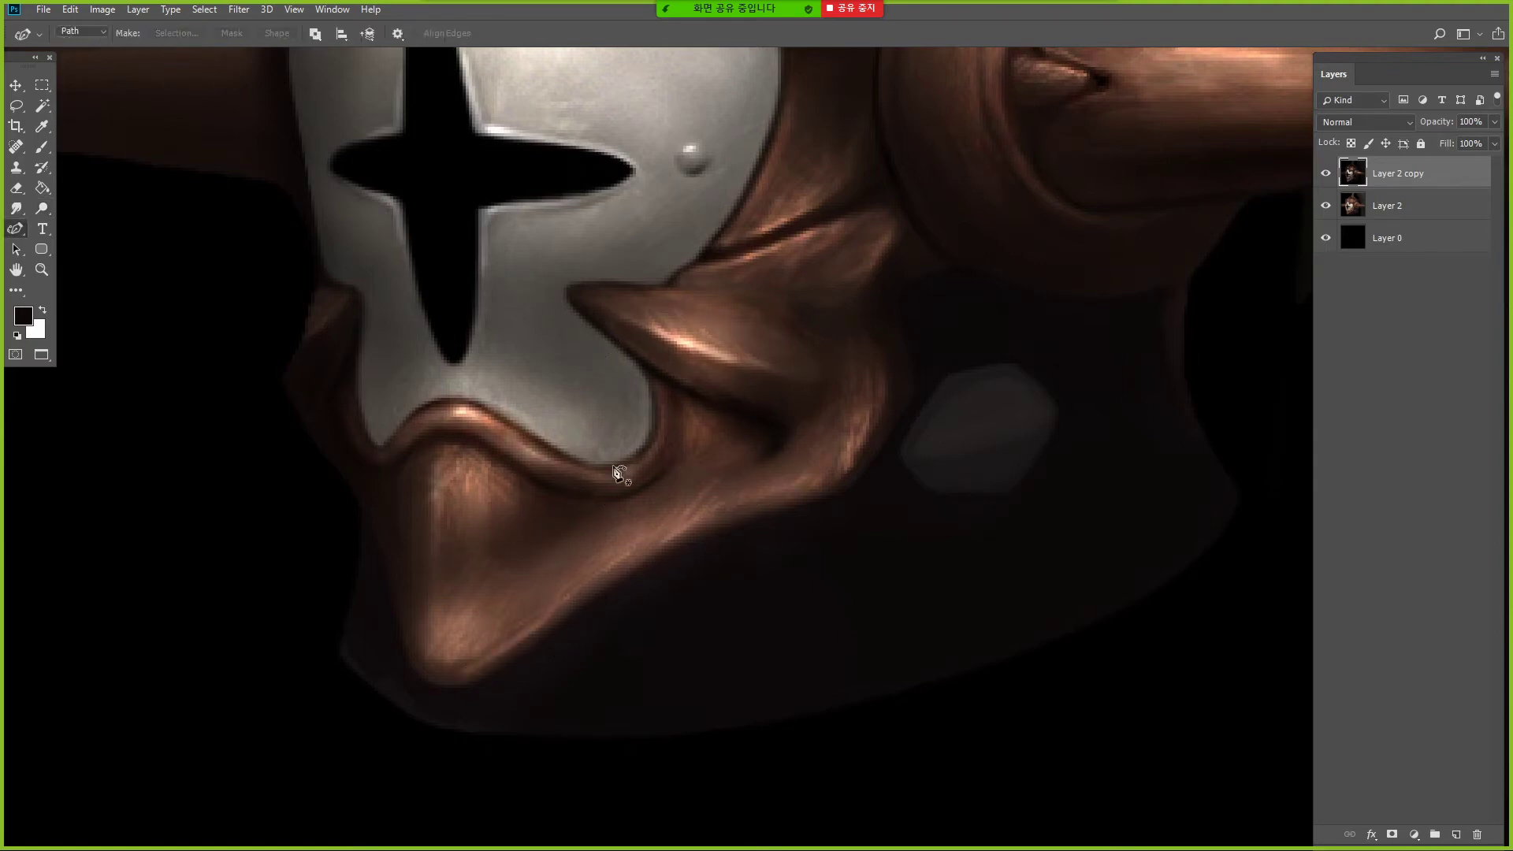
- Deepen the chin's shading with sampled dark copper using a large soft Multiply brush at 22% opacity
{"action": "key", "text": "ctrl+space"}
{"action": "mouse_move", "coordinate": [615, 217]}
{"action": "left_mouse_down"}
{"action": "mouse_move", "coordinate": [551, 200]}
{"action": "mouse_move", "coordinate": [564, 178]}
{"action": "mouse_move", "coordinate": [615, 178]}
{"action": "left_mouse_up"}
{"action": "key", "text": "b"}
{"action": "left_click", "coordinate": [220, 33]}
{"action": "left_click", "coordinate": [190, 131]}
{"action": "key", "text": "2"}
{"action": "key", "text": "2"}
{"action": "key", "text": "bracketright"}
{"action": "key", "text": "bracketright"}
{"action": "key", "text": "bracketright"}
{"action": "key", "text": "bracketright"}
{"action": "key", "text": "bracketright"}
{"action": "key", "text": "bracketright"}
{"action": "key", "text": "bracketright"}
{"action": "key", "text": "bracketright"}
{"action": "key", "text": "bracketright"}
{"action": "key", "text": "bracketright"}
{"action": "key", "text": "bracketright"}
{"action": "key", "text": "bracketright"}
{"action": "key", "text": "bracketright"}
{"action": "key", "text": "bracketright"}
{"action": "key", "text": "bracketright"}
{"action": "left_click", "coordinate": [534, 464], "text": "alt"}
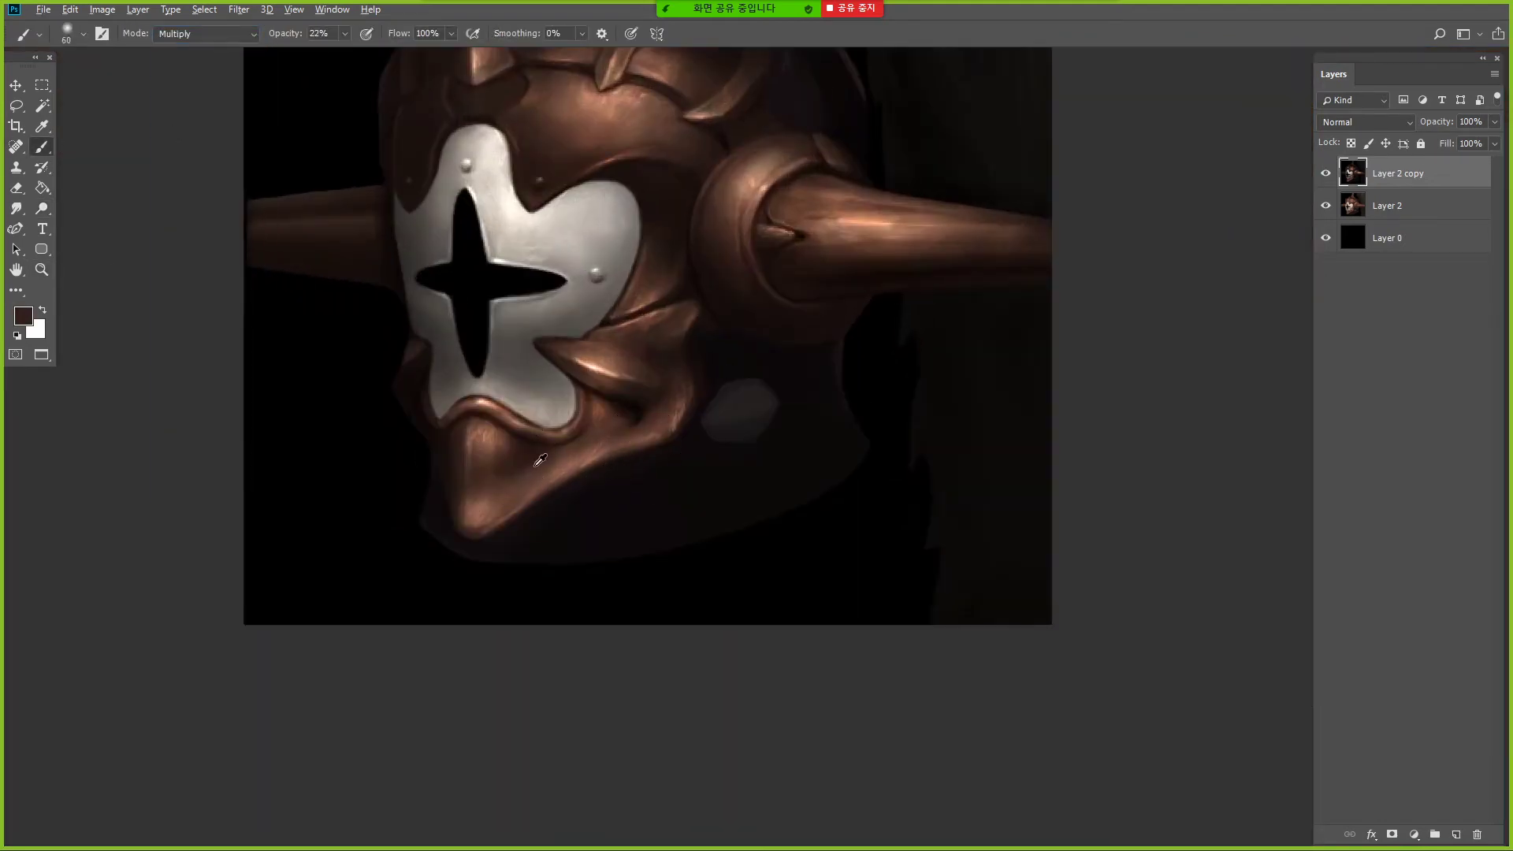
{"action": "left_click", "coordinate": [493, 513]}
{"action": "left_click", "coordinate": [435, 479], "text": "alt"}
{"action": "left_click_drag", "start_coordinate": [456, 475], "coordinate": [466, 501]}
- Dodge fine metallic highlights over the jaw and chin copper in the Highlights range at 20% exposure
{"action": "key", "text": "space"}
{"action": "mouse_move", "coordinate": [335, 149]}
{"action": "left_mouse_down"}
{"action": "mouse_move", "coordinate": [417, 311]}
{"action": "mouse_move", "coordinate": [409, 333]}
{"action": "left_mouse_up"}
{"action": "key", "text": "o"}
{"action": "key", "text": "bracketleft"}
{"action": "key", "text": "bracketleft"}
{"action": "key", "text": "bracketleft"}
{"action": "key", "text": "bracketleft"}
{"action": "key", "text": "bracketleft"}
{"action": "key", "text": "bracketleft"}
{"action": "key", "text": "bracketleft"}
{"action": "key", "text": "bracketleft"}
{"action": "key", "text": "bracketleft"}
{"action": "key", "text": "bracketleft"}
{"action": "key", "text": "bracketleft"}
{"action": "key", "text": "bracketleft"}
{"action": "key", "text": "bracketleft"}
{"action": "key", "text": "bracketleft"}
{"action": "key", "text": "bracketleft"}
{"action": "key", "text": "bracketleft"}
{"action": "key", "text": "bracketright"}
{"action": "key", "text": "bracketright"}
{"action": "key", "text": "bracketright"}
{"action": "key", "text": "bracketright"}
{"action": "key", "text": "bracketright"}
{"action": "key", "text": "bracketright"}
{"action": "key", "text": "bracketright"}
{"action": "key", "text": "bracketright"}
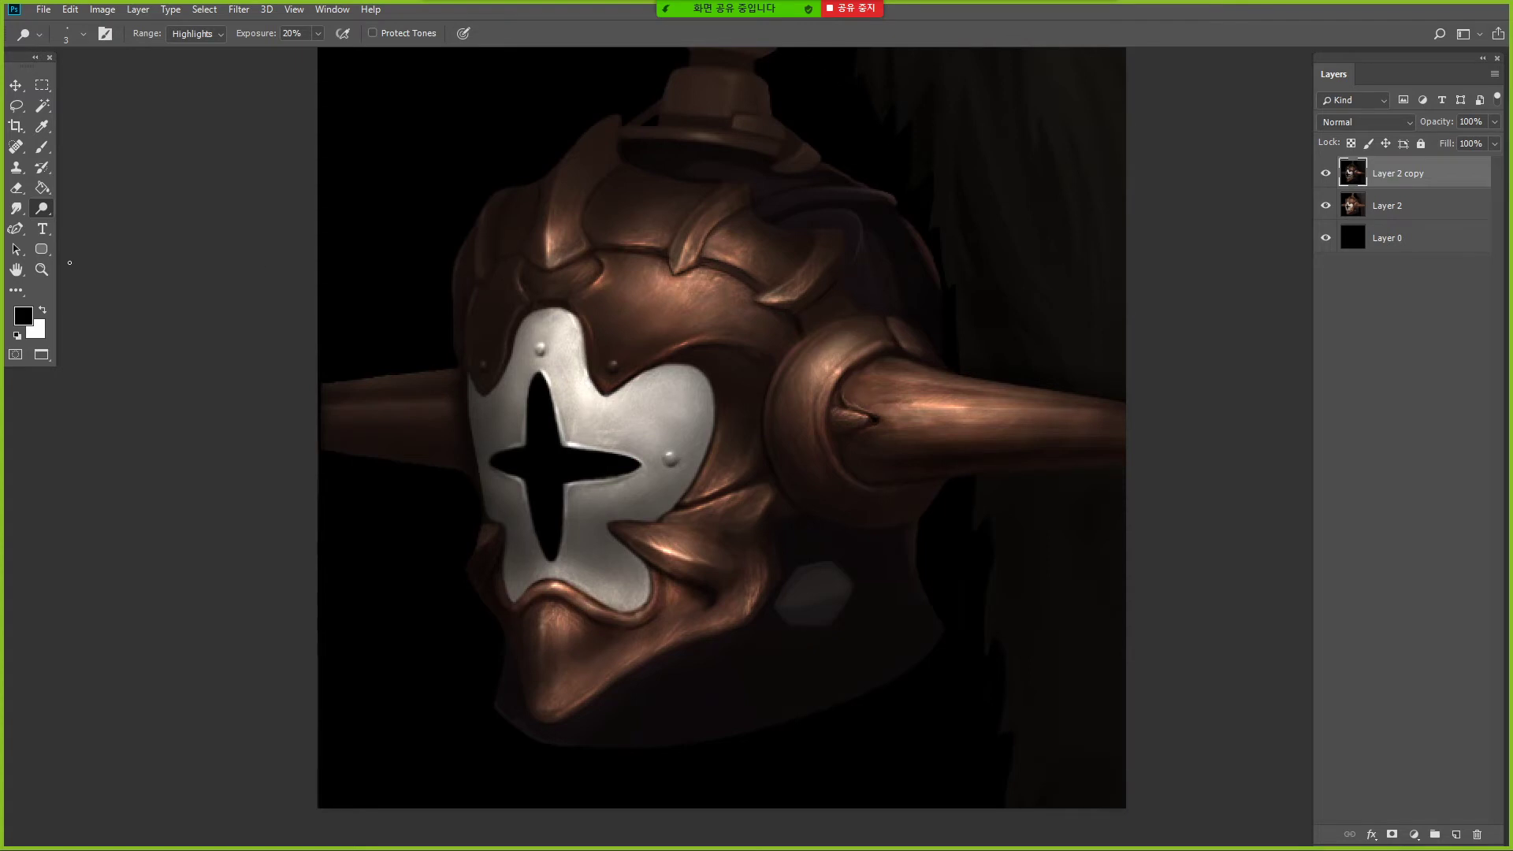
- Brighten the copper side disc and brow with a large Dodge brush, size 150 at 90% exposure, and undo the last stroke
{"action": "key", "text": "ctrl+space"}
{"action": "left_click", "coordinate": [688, 274], "text": "ctrl+alt"}
{"action": "left_click", "coordinate": [718, 229], "text": "ctrl"}
{"action": "key", "text": "bracketright"}
{"action": "key", "text": "bracketright"}
{"action": "key", "text": "bracketright"}
{"action": "key", "text": "bracketright"}
{"action": "key", "text": "bracketright"}
{"action": "key", "text": "bracketright"}
{"action": "key", "text": "bracketright"}
{"action": "key", "text": "bracketright"}
{"action": "key", "text": "bracketright"}
{"action": "key", "text": "bracketright"}
{"action": "key", "text": "bracketright"}
{"action": "key", "text": "bracketright"}
{"action": "key", "text": "bracketright"}
{"action": "key", "text": "bracketright"}
{"action": "key", "text": "bracketright"}
{"action": "key", "text": "bracketright"}
{"action": "key", "text": "bracketright"}
{"action": "key", "text": "bracketright"}
{"action": "key", "text": "bracketright"}
{"action": "key", "text": "bracketright"}
{"action": "key", "text": "bracketleft"}
{"action": "key", "text": "bracketleft"}
{"action": "key", "text": "9"}
{"action": "mouse_move", "coordinate": [783, 502]}
{"action": "left_mouse_down"}
{"action": "mouse_move", "coordinate": [848, 515]}
{"action": "mouse_move", "coordinate": [803, 522]}
{"action": "left_mouse_up"}
{"action": "left_click_drag", "start_coordinate": [738, 343], "coordinate": [638, 341]}
{"action": "key", "text": "ctrl+z"}
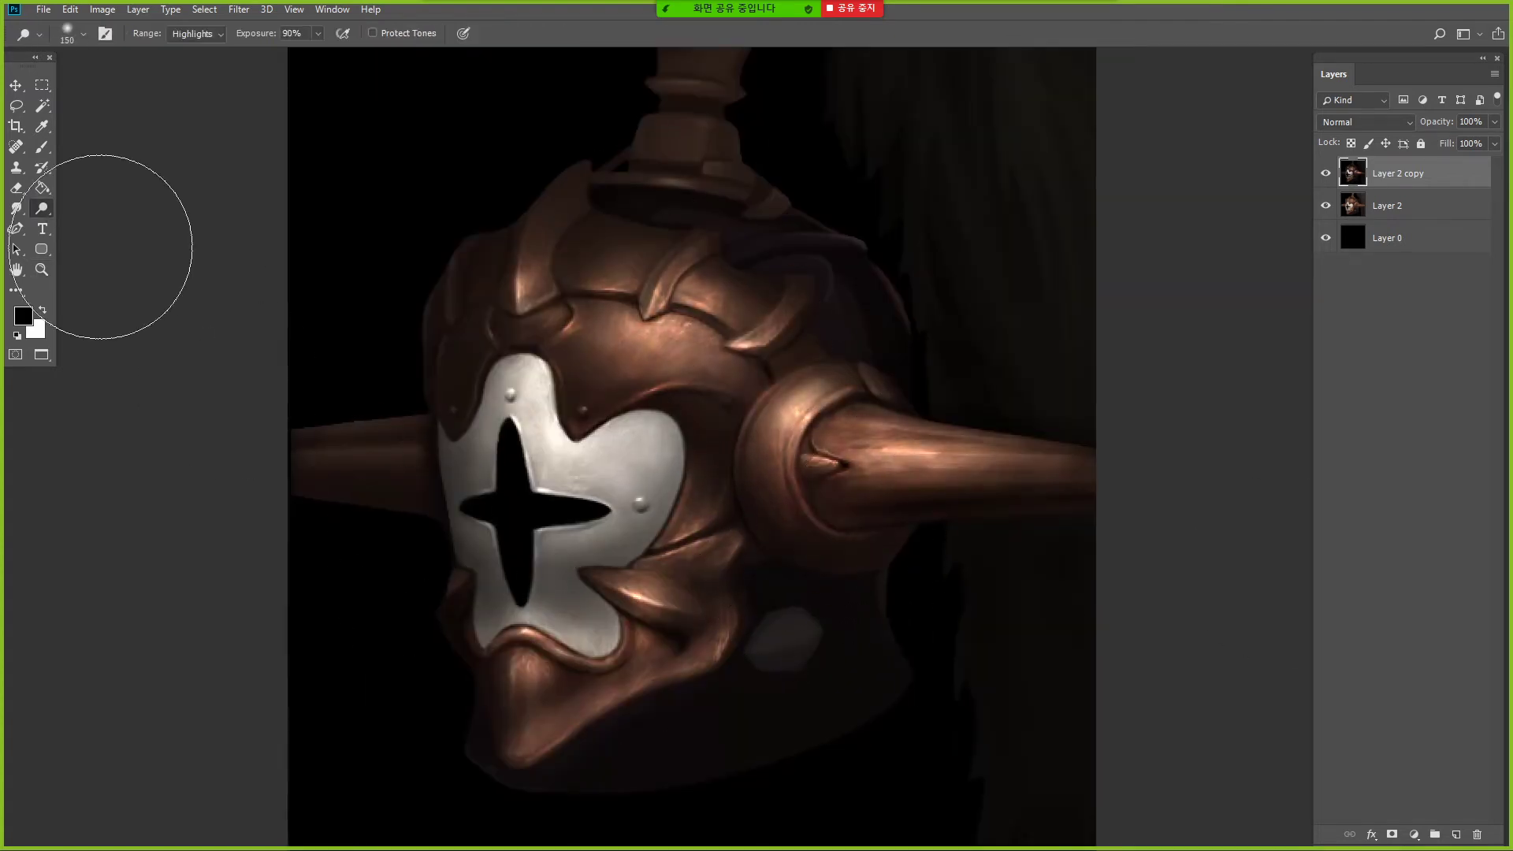
- Try a fine Dodge accent on the helmet with a size 5 brush at 90% exposure, and undo it
{"action": "key", "text": "z"}
{"action": "left_click", "coordinate": [597, 371], "text": "alt"}
{"action": "left_click", "coordinate": [573, 399]}
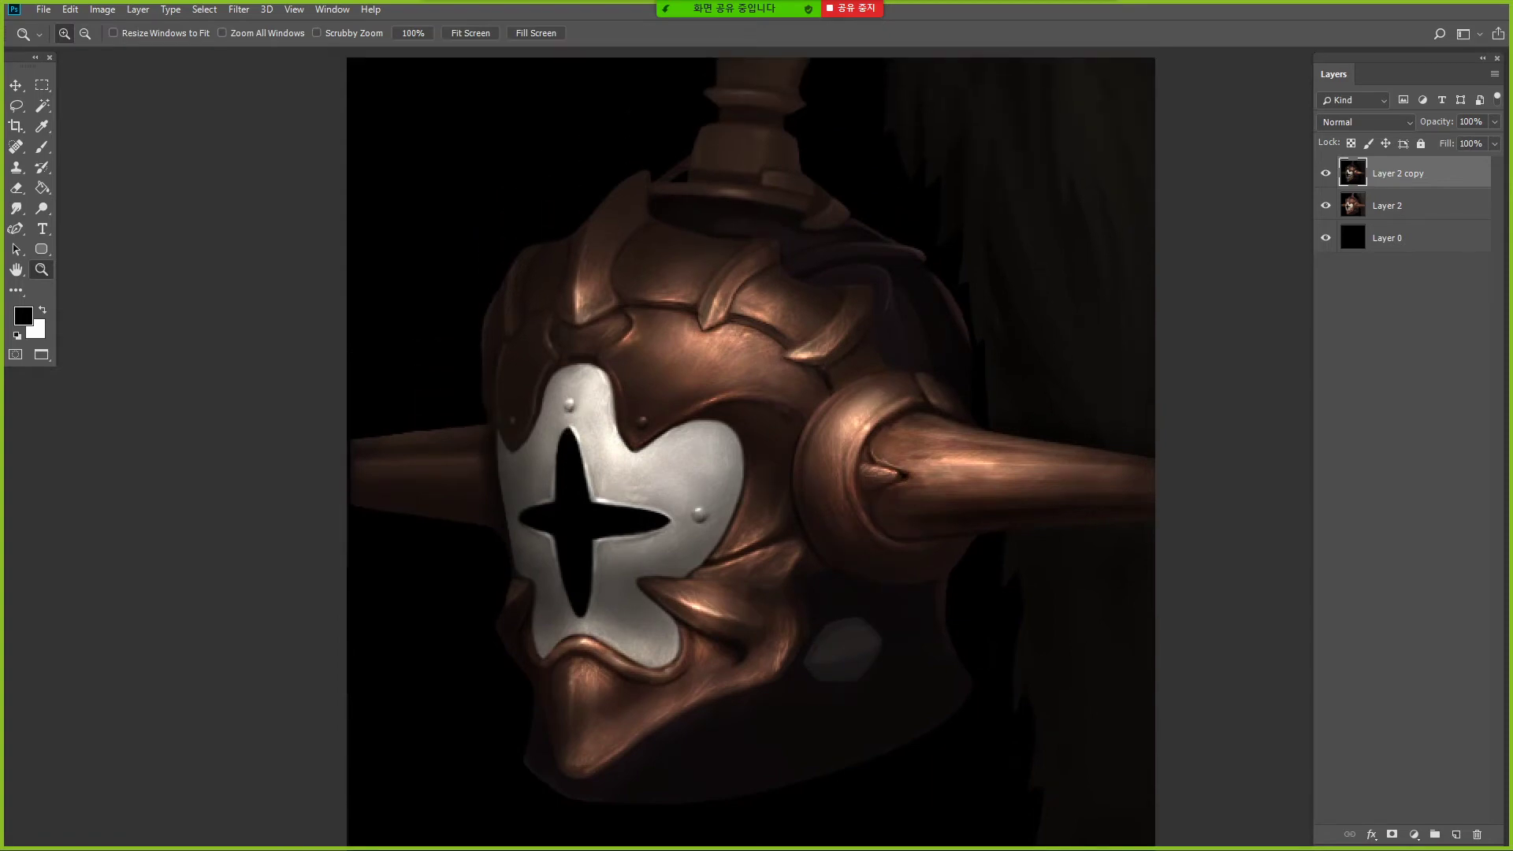
{"action": "left_click", "coordinate": [759, 799]}
{"action": "key", "text": "o"}
{"action": "key", "text": "bracketleft"}
{"action": "key", "text": "bracketleft"}
{"action": "key", "text": "bracketleft"}
{"action": "key", "text": "bracketleft"}
{"action": "key", "text": "bracketleft"}
{"action": "key", "text": "bracketleft"}
{"action": "key", "text": "bracketleft"}
{"action": "key", "text": "bracketleft"}
{"action": "key", "text": "bracketleft"}
{"action": "key", "text": "bracketleft"}
{"action": "key", "text": "bracketleft"}
{"action": "key", "text": "bracketleft"}
{"action": "key", "text": "bracketleft"}
{"action": "key", "text": "bracketleft"}
{"action": "key", "text": "bracketleft"}
{"action": "key", "text": "bracketleft"}
{"action": "key", "text": "bracketleft"}
{"action": "key", "text": "bracketleft"}
{"action": "key", "text": "bracketleft"}
{"action": "key", "text": "bracketleft"}
{"action": "key", "text": "ctrl+z"}
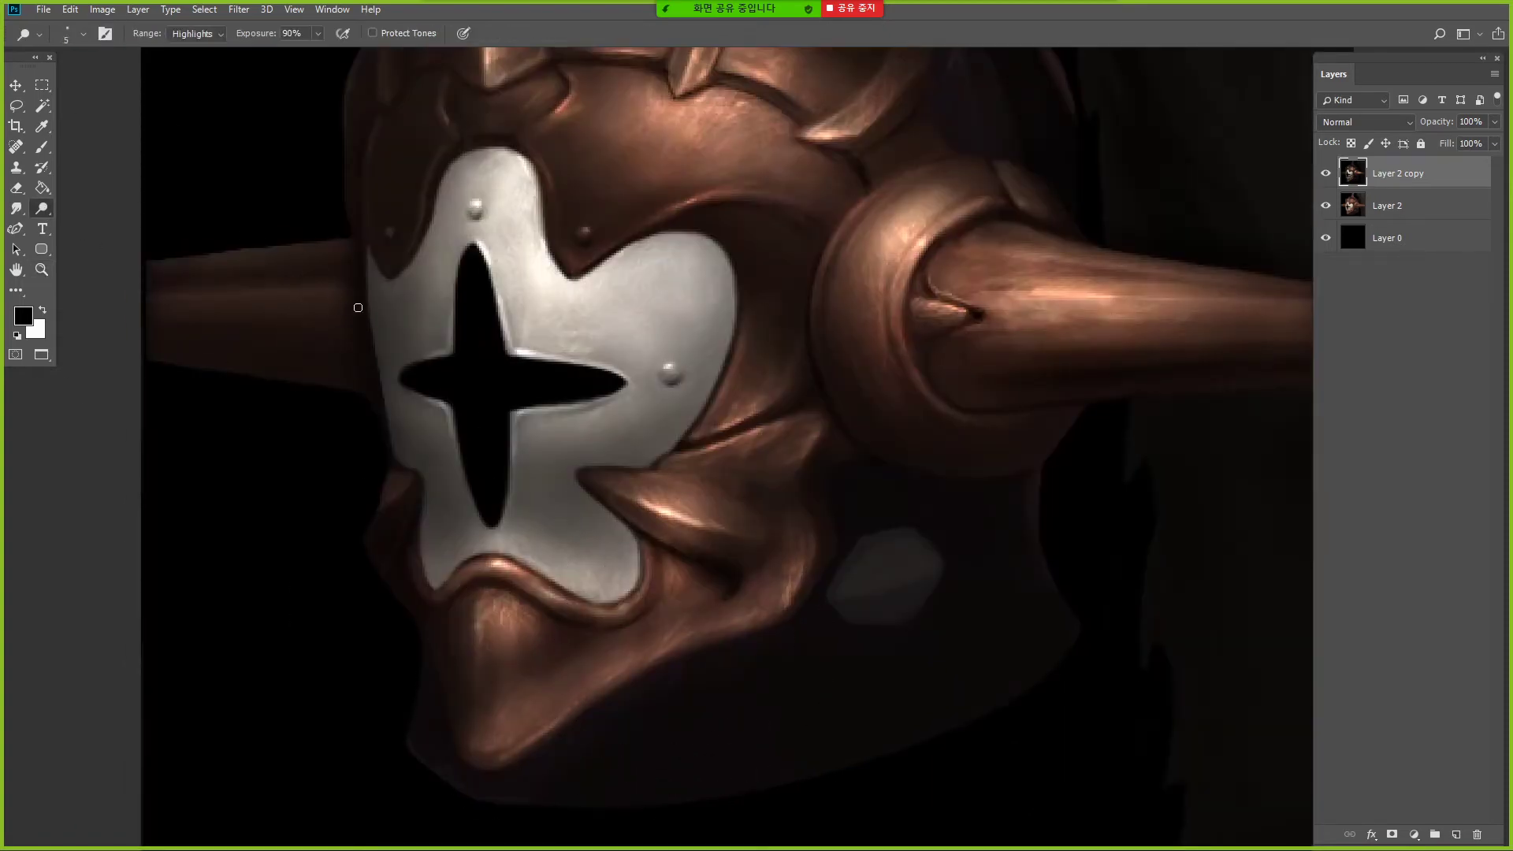
- Brighten the copper disc around the near spike's base with a soft Dodge brush enlarged to size 60
{"action": "key", "text": "bracketright"}
{"action": "key", "text": "bracketright"}
{"action": "key", "text": "bracketright"}
{"action": "key", "text": "bracketright"}
{"action": "key", "text": "bracketright"}
{"action": "key", "text": "bracketright"}
{"action": "key", "text": "bracketright"}
{"action": "key", "text": "bracketright"}
{"action": "key", "text": "bracketright"}
{"action": "key", "text": "bracketright"}
{"action": "key", "text": "bracketright"}
{"action": "key", "text": "bracketright"}
{"action": "key", "text": "bracketright"}
{"action": "key", "text": "bracketright"}
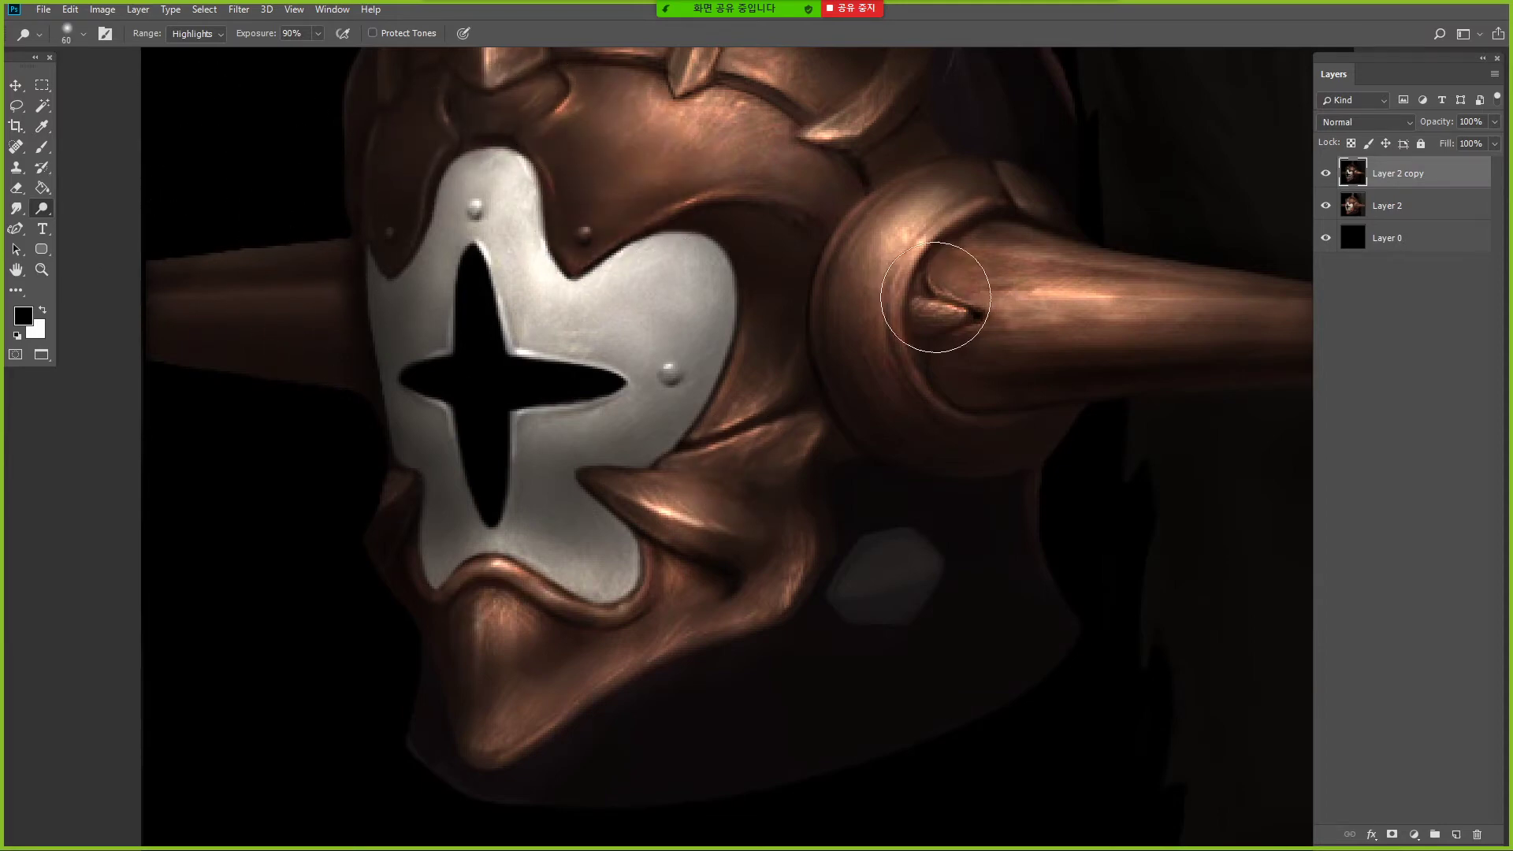
- Refine the copper highlights around the disc and spike base with Dodge brushes of varying size, finishing at size 2 and 20% exposure
{"action": "key", "text": "bracketleft"}
{"action": "key", "text": "bracketleft"}
{"action": "key", "text": "bracketleft"}
{"action": "key", "text": "bracketleft"}
{"action": "key", "text": "bracketleft"}
{"action": "key", "text": "bracketleft"}
{"action": "key", "text": "bracketleft"}
{"action": "key", "text": "bracketleft"}
{"action": "key", "text": "bracketleft"}
{"action": "key", "text": "bracketleft"}
{"action": "key", "text": "bracketleft"}
{"action": "key", "text": "bracketleft"}
{"action": "key", "text": "bracketright"}
{"action": "key", "text": "bracketright"}
{"action": "key", "text": "bracketright"}
{"action": "key", "text": "bracketright"}
{"action": "key", "text": "bracketright"}
{"action": "key", "text": "bracketright"}
{"action": "key", "text": "bracketright"}
{"action": "key", "text": "bracketright"}
{"action": "key", "text": "bracketright"}
{"action": "key", "text": "bracketright"}
{"action": "key", "text": "bracketright"}
{"action": "key", "text": "bracketright"}
{"action": "key", "text": "bracketright"}
{"action": "key", "text": "bracketright"}
{"action": "key", "text": "bracketleft"}
{"action": "key", "text": "bracketleft"}
{"action": "key", "text": "bracketleft"}
{"action": "key", "text": "bracketleft"}
{"action": "key", "text": "bracketleft"}
{"action": "key", "text": "bracketleft"}
{"action": "key", "text": "bracketleft"}
{"action": "key", "text": "bracketleft"}
{"action": "key", "text": "bracketleft"}
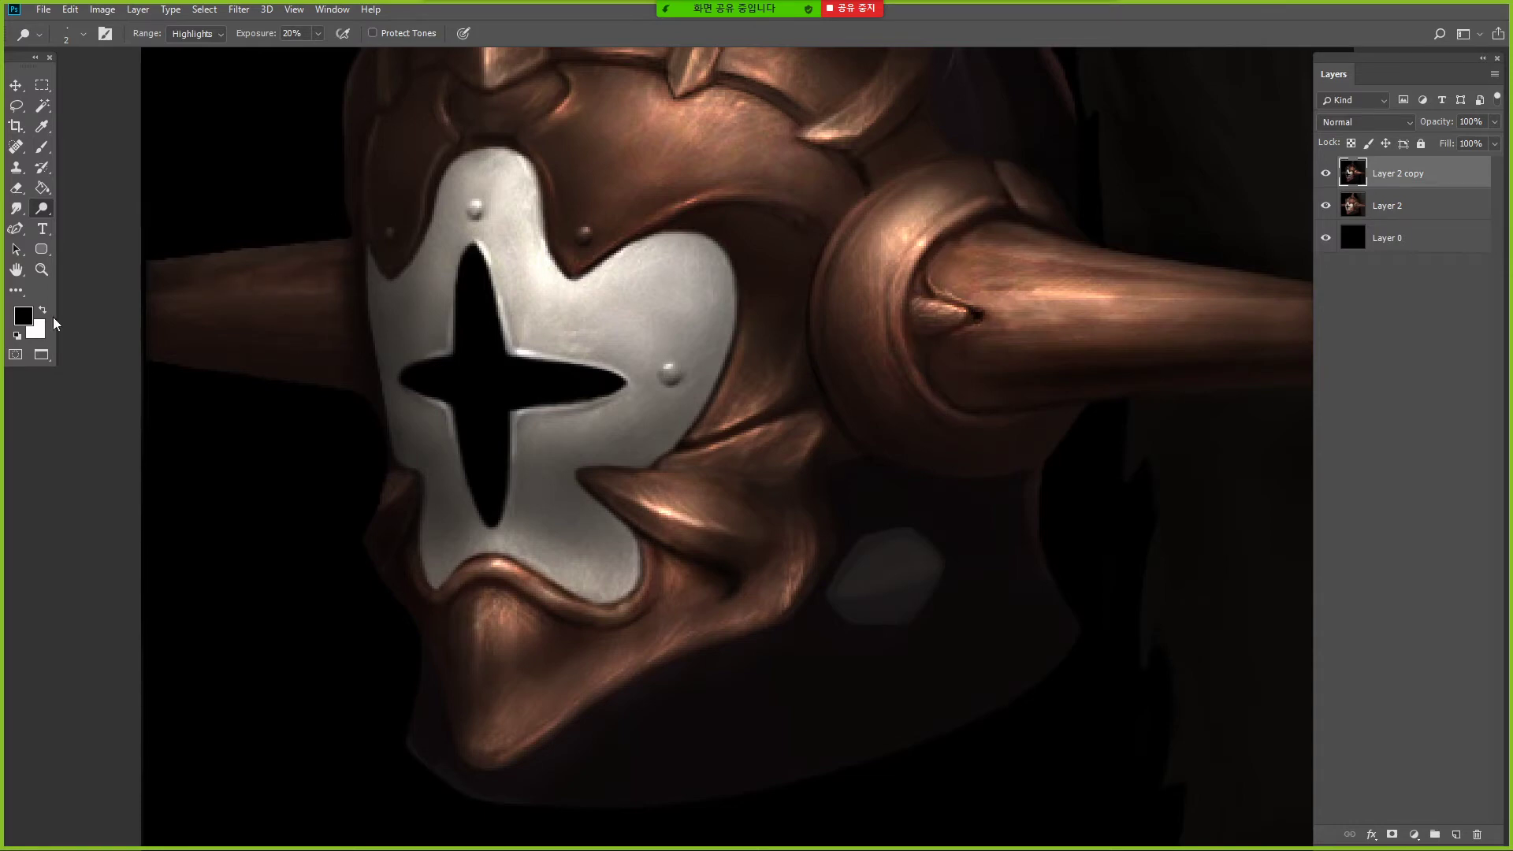
- Touch up the fine highlights on the face plate with Dodge brushes of varying size at 20% exposure
{"action": "key", "text": "bracketright"}
{"action": "key", "text": "bracketright"}
{"action": "key", "text": "bracketright"}
{"action": "key", "text": "bracketright"}
{"action": "key", "text": "bracketright"}
{"action": "key", "text": "bracketright"}
{"action": "key", "text": "bracketright"}
{"action": "key", "text": "bracketright"}
{"action": "key", "text": "bracketright"}
{"action": "key", "text": "bracketright"}
{"action": "key", "text": "bracketright"}
{"action": "key", "text": "bracketright"}
{"action": "key", "text": "bracketleft"}
{"action": "key", "text": "bracketleft"}
{"action": "key", "text": "bracketleft"}
{"action": "key", "text": "bracketleft"}
{"action": "key", "text": "bracketleft"}
{"action": "key", "text": "bracketleft"}
{"action": "key", "text": "bracketleft"}
{"action": "key", "text": "bracketleft"}
{"action": "key", "text": "bracketleft"}
{"action": "key", "text": "bracketleft"}
{"action": "key", "text": "bracketleft"}
{"action": "key", "text": "bracketleft"}
{"action": "key", "text": "bracketleft"}
{"action": "key", "text": "bracketleft"}
{"action": "key", "text": "bracketright"}
{"action": "key", "text": "bracketright"}
{"action": "key", "text": "bracketright"}
{"action": "key", "text": "bracketright"}
{"action": "key", "text": "bracketright"}
{"action": "key", "text": "bracketright"}
{"action": "key", "text": "bracketright"}
{"action": "key", "text": "bracketright"}
{"action": "key", "text": "bracketright"}
{"action": "key", "text": "bracketright"}
{"action": "key", "text": "bracketright"}
{"action": "key", "text": "bracketright"}
{"action": "key", "text": "bracketright"}
{"action": "key", "text": "bracketright"}
{"action": "key", "text": "bracketright"}
{"action": "key", "text": "bracketleft"}
{"action": "key", "text": "bracketleft"}
{"action": "key", "text": "bracketleft"}
{"action": "key", "text": "bracketleft"}
{"action": "key", "text": "bracketleft"}
{"action": "key", "text": "bracketleft"}
{"action": "key", "text": "bracketleft"}
{"action": "key", "text": "bracketleft"}
{"action": "key", "text": "bracketleft"}
{"action": "key", "text": "bracketleft"}
{"action": "key", "text": "bracketleft"}
{"action": "key", "text": "bracketleft"}
{"action": "key", "text": "bracketleft"}
{"action": "key", "text": "bracketleft"}
{"action": "key", "text": "bracketleft"}
- Brighten the brow area above the face plate with a large Dodge brush at 100% exposure
{"action": "key", "text": "0"}
{"action": "key", "text": "bracketright"}
{"action": "key", "text": "bracketright"}
{"action": "key", "text": "bracketright"}
{"action": "key", "text": "bracketright"}
{"action": "key", "text": "bracketright"}
{"action": "key", "text": "bracketright"}
{"action": "key", "text": "bracketright"}
{"action": "key", "text": "bracketright"}
{"action": "key", "text": "bracketright"}
{"action": "key", "text": "bracketright"}
{"action": "key", "text": "bracketright"}
{"action": "key", "text": "bracketright"}
{"action": "key", "text": "bracketright"}
{"action": "key", "text": "bracketright"}
{"action": "key", "text": "bracketright"}
{"action": "key", "text": "bracketright"}
{"action": "key", "text": "bracketright"}
{"action": "mouse_move", "coordinate": [430, 135]}
{"action": "left_mouse_down"}
{"action": "mouse_move", "coordinate": [558, 163]}
{"action": "mouse_move", "coordinate": [573, 217]}
{"action": "left_mouse_up"}
- Add finer highlights to the face plate's upper lobe and beside the cross opening with a smaller Dodge brush at 30% exposure
{"action": "key", "text": "bracketleft"}
{"action": "key", "text": "bracketleft"}
{"action": "key", "text": "bracketleft"}
{"action": "key", "text": "bracketleft"}
{"action": "key", "text": "bracketleft"}
{"action": "key", "text": "bracketleft"}
{"action": "key", "text": "3"}
{"action": "left_click_drag", "start_coordinate": [659, 273], "coordinate": [709, 253]}
{"action": "left_click_drag", "start_coordinate": [516, 449], "coordinate": [529, 351]}
{"action": "left_click", "coordinate": [526, 352], "text": "ctrl+alt"}
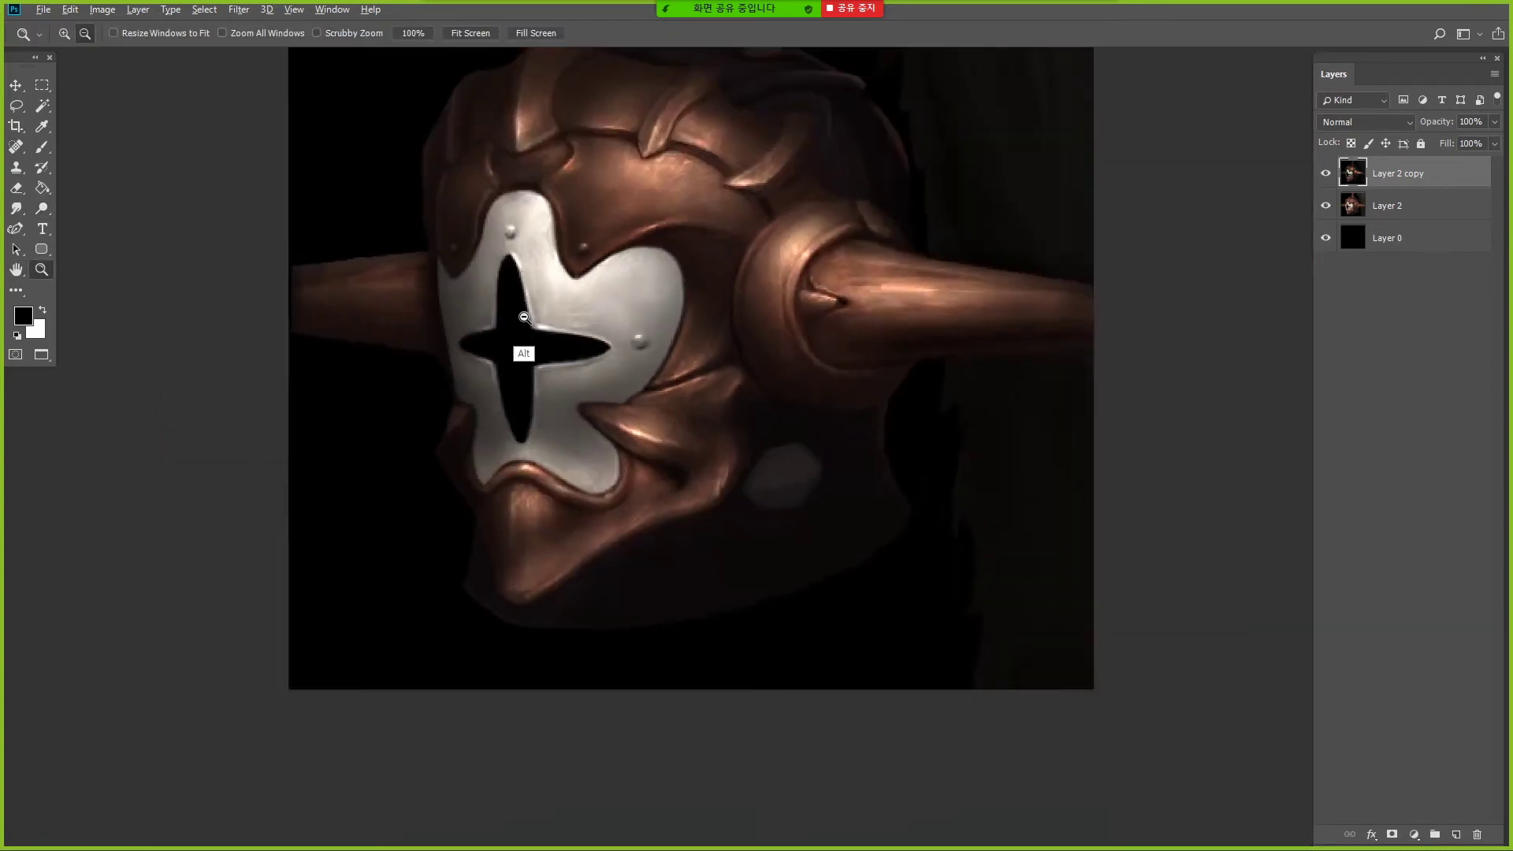
{"action": "left_click", "coordinate": [525, 352], "text": "ctrl+alt"}
{"action": "left_click", "coordinate": [500, 313], "text": "ctrl"}
{"action": "left_click", "coordinate": [500, 313], "text": "ctrl"}
- Broaden the helmet's highlights with a size 90 Dodge brush at 100% exposure, and shade with a size 60 Multiply brush at 10% opacity
{"action": "key", "text": "0"}
{"action": "key", "text": "bracketright"}
{"action": "key", "text": "bracketright"}
{"action": "key", "text": "bracketright"}
{"action": "key", "text": "bracketright"}
{"action": "key", "text": "bracketright"}
{"action": "key", "text": "bracketright"}
{"action": "key", "text": "bracketright"}
{"action": "key", "text": "bracketright"}
{"action": "key", "text": "bracketright"}
{"action": "key", "text": "bracketright"}
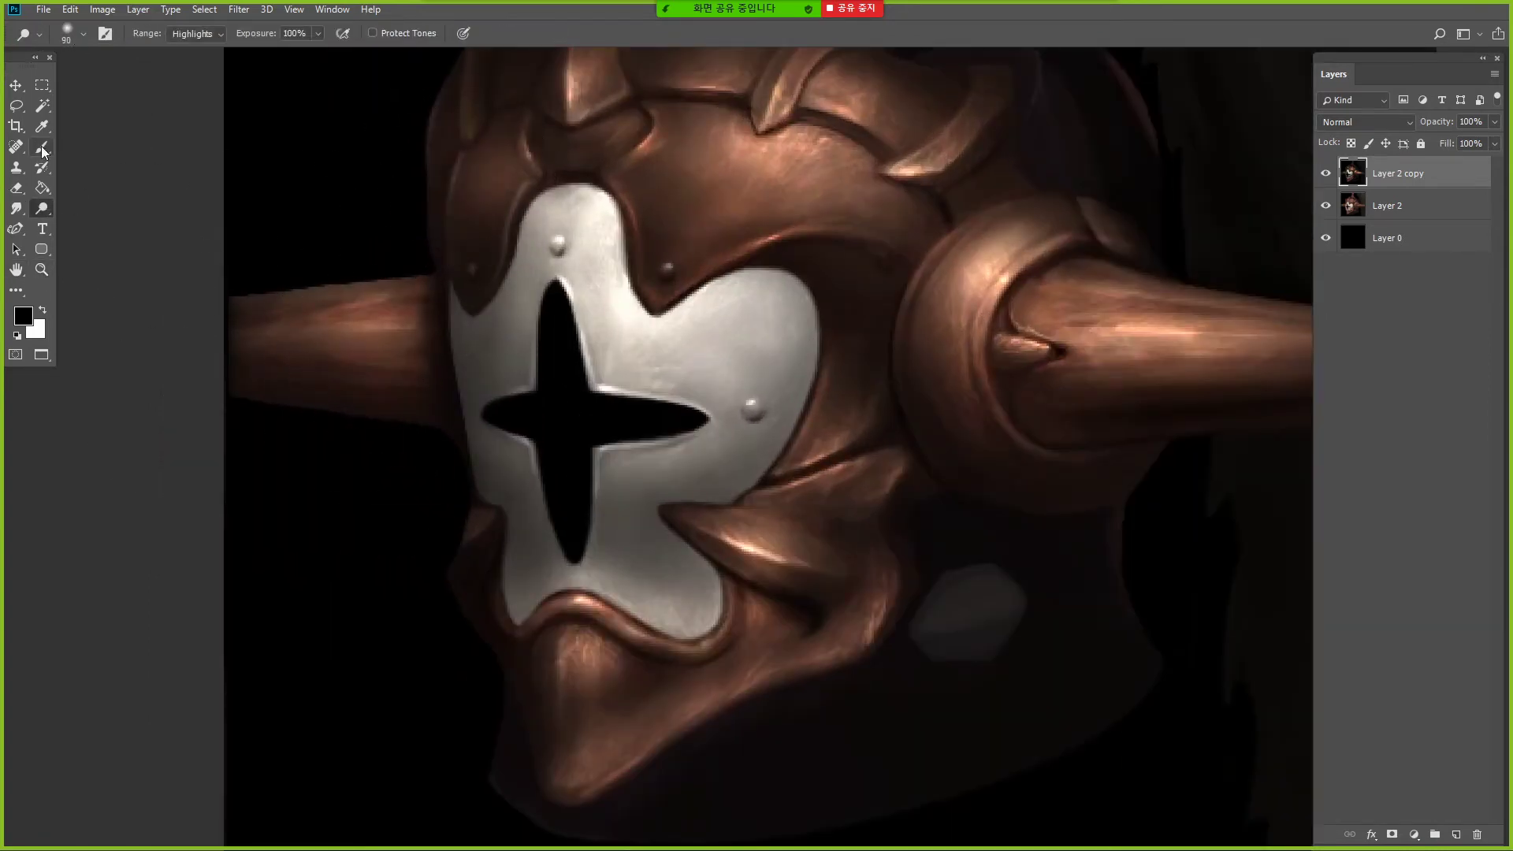
{"action": "key", "text": "b"}
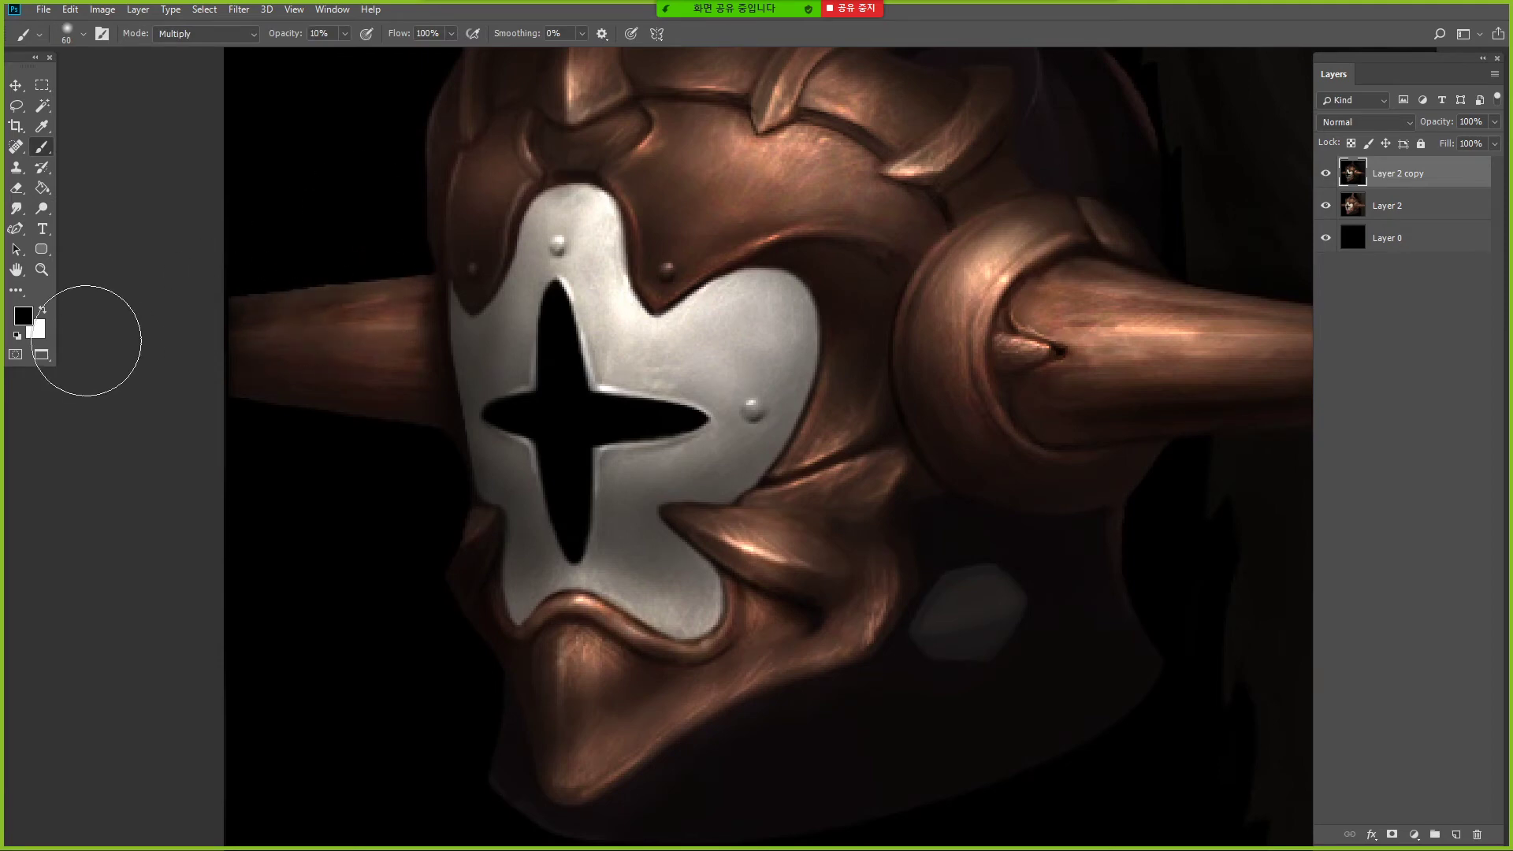
{"action": "left_click", "coordinate": [402, 264], "text": "ctrl+alt"}
{"action": "left_click", "coordinate": [406, 264], "text": "ctrl+alt"}
{"action": "left_click", "coordinate": [406, 268], "text": "ctrl+alt"}
{"action": "left_click", "coordinate": [429, 307], "text": "ctrl"}
{"action": "left_click", "coordinate": [430, 308], "text": "ctrl"}
{"action": "left_click", "coordinate": [430, 307], "text": "ctrl"}
- Paint edge and facet highlights on the grey hexagonal stud beside the jaw with a size 3 Dodge brush at 20% exposure
{"action": "left_click", "coordinate": [42, 208]}
{"action": "key", "text": "bracketleft"}
{"action": "key", "text": "bracketleft"}
{"action": "key", "text": "bracketleft"}
{"action": "key", "text": "bracketleft"}
{"action": "key", "text": "bracketleft"}
{"action": "key", "text": "bracketleft"}
{"action": "key", "text": "bracketleft"}
{"action": "key", "text": "bracketleft"}
{"action": "key", "text": "bracketleft"}
{"action": "key", "text": "bracketleft"}
{"action": "key", "text": "bracketleft"}
{"action": "key", "text": "bracketleft"}
{"action": "key", "text": "bracketleft"}
{"action": "key", "text": "bracketleft"}
{"action": "key", "text": "bracketleft"}
{"action": "mouse_move", "coordinate": [687, 306]}
{"action": "left_mouse_down"}
{"action": "mouse_move", "coordinate": [626, 318]}
{"action": "mouse_move", "coordinate": [647, 277]}
{"action": "mouse_move", "coordinate": [597, 317]}
{"action": "left_mouse_up"}
{"action": "key", "text": "2"}
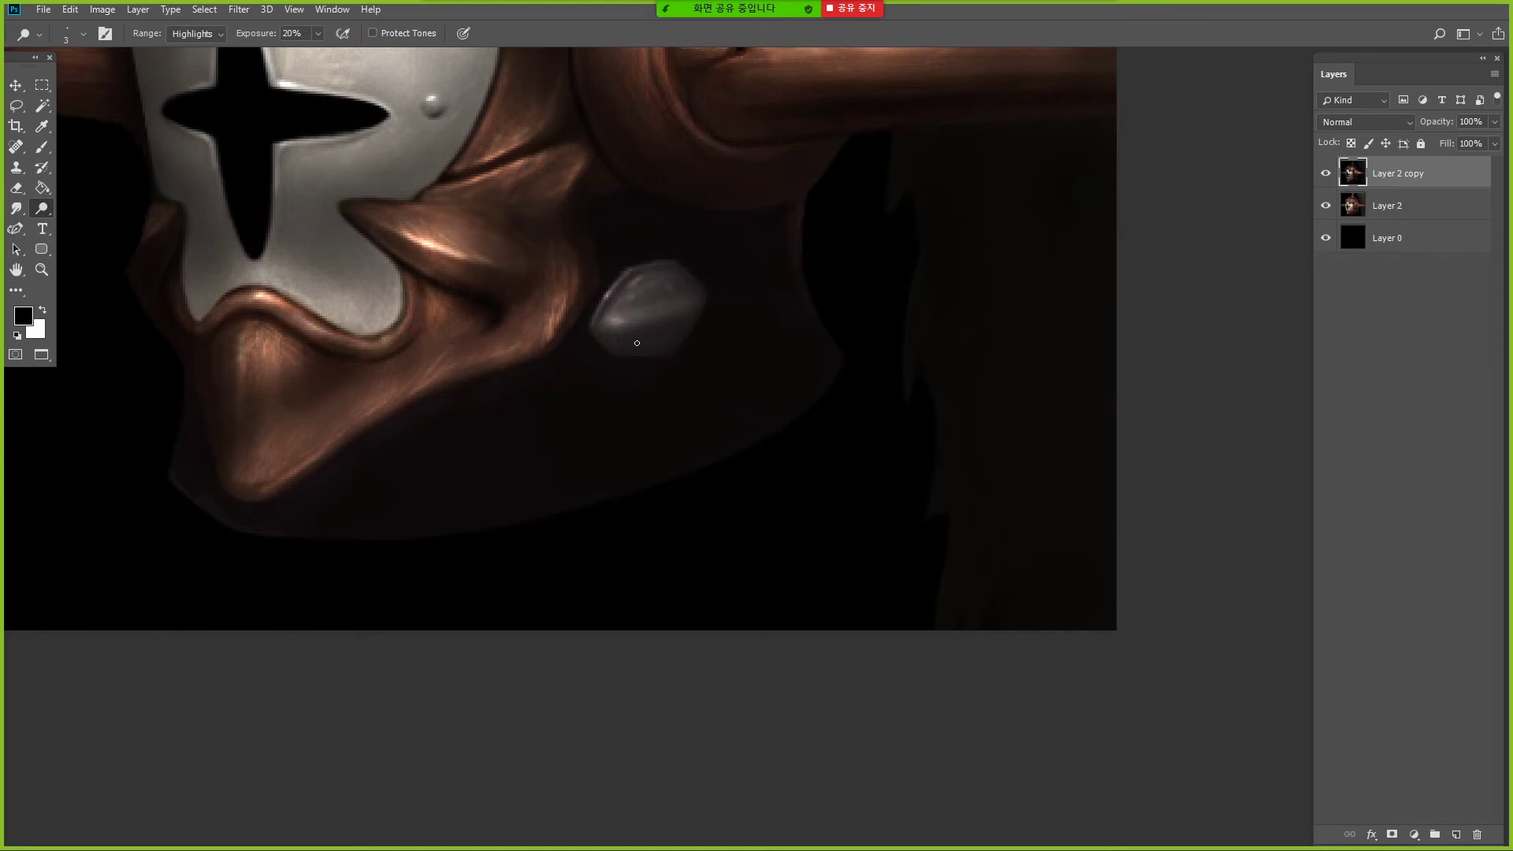
- Lighten folds on the dark neck collar with Dodge at 100% exposure, and darken the creases between them with a Multiply brush at 40% opacity
{"action": "key", "text": "0"}
{"action": "left_click_drag", "start_coordinate": [581, 432], "coordinate": [528, 428]}
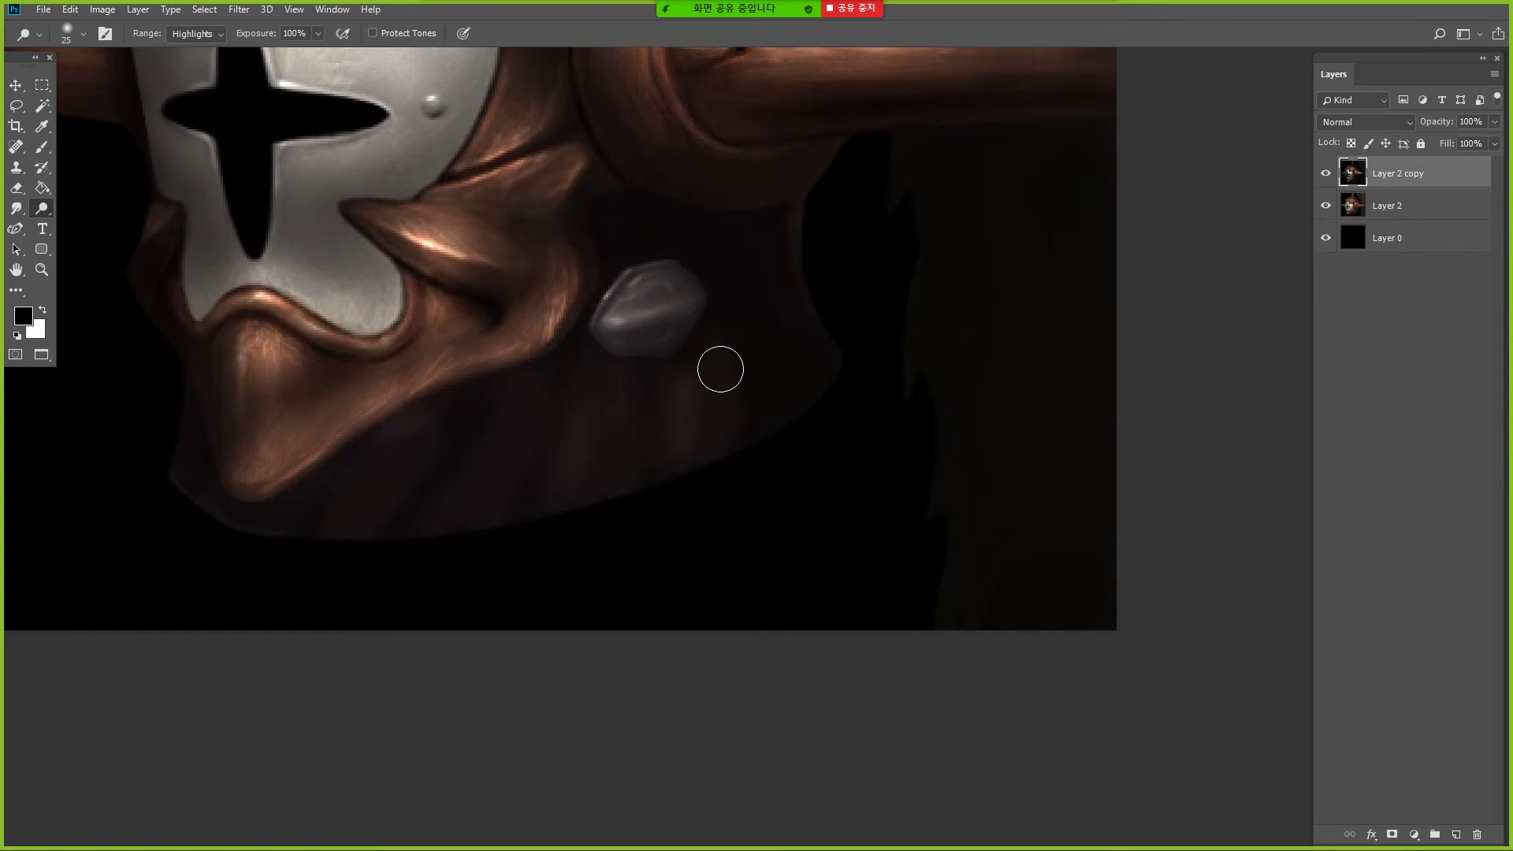
{"action": "key", "text": "b"}
{"action": "left_click_drag", "start_coordinate": [651, 382], "coordinate": [648, 479]}
{"action": "key", "text": "ctrl+z"}
{"action": "key", "text": "4"}
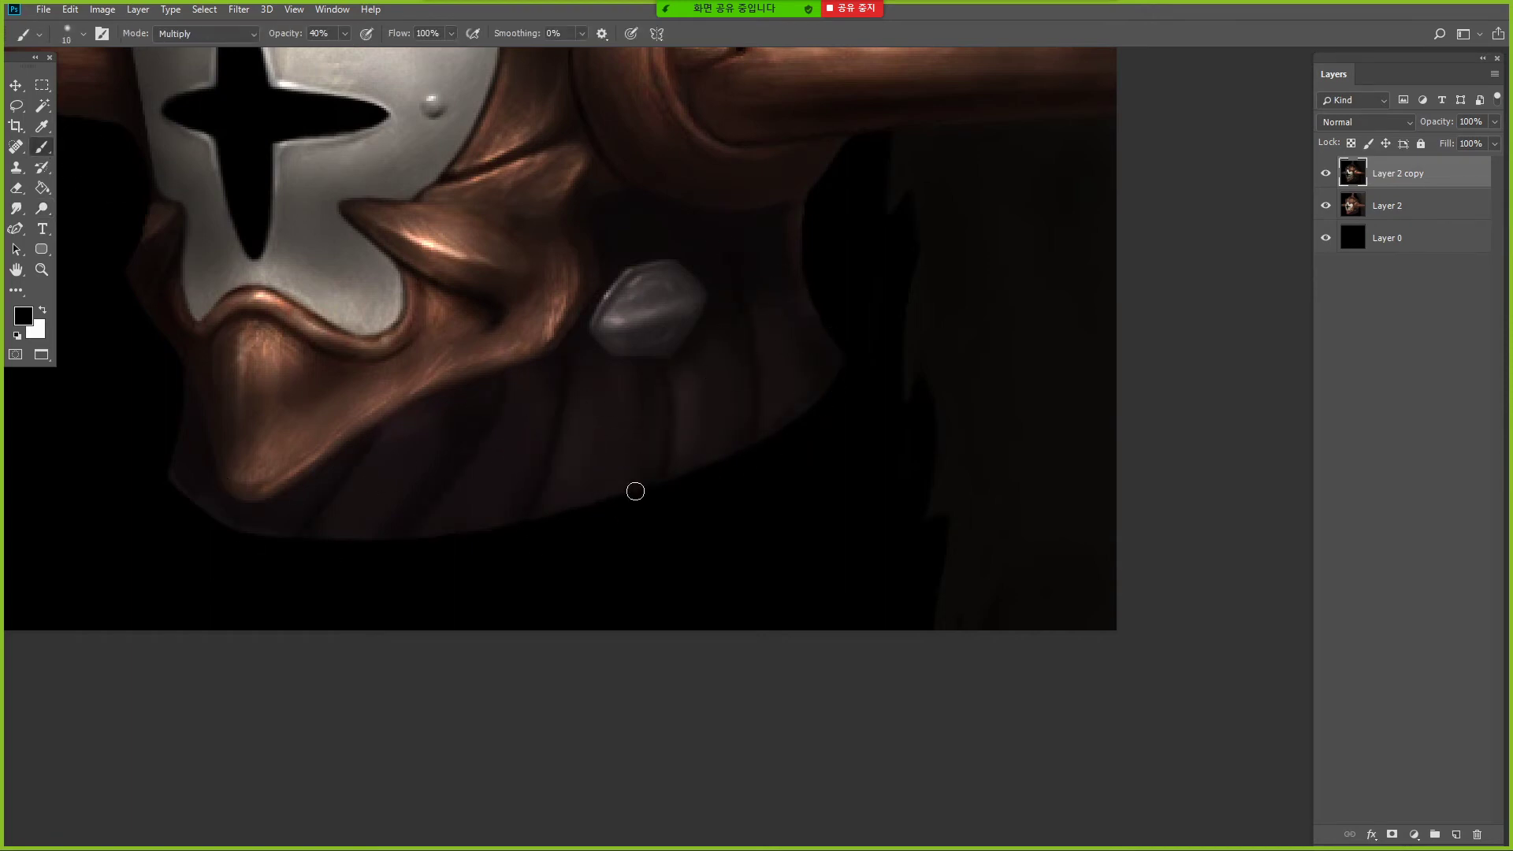
- Brighten the collar folds below the chin with an enlarged soft Dodge brush at 100% exposure
{"action": "key", "text": "o"}
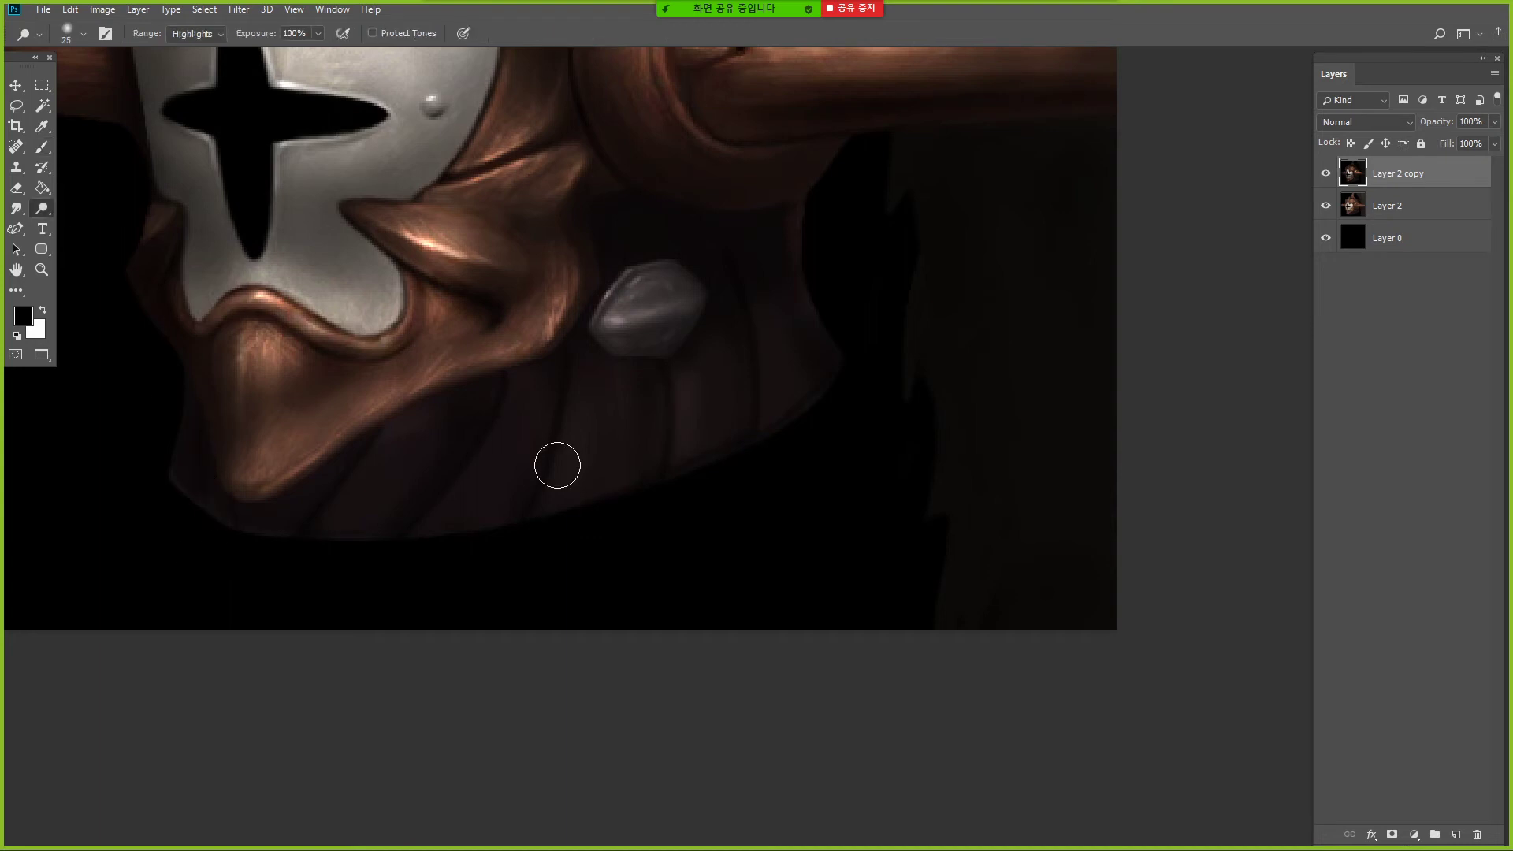
{"action": "key", "text": "bracketright"}
{"action": "key", "text": "bracketright"}
{"action": "key", "text": "bracketright"}
{"action": "key", "text": "bracketright"}
{"action": "key", "text": "bracketright"}
{"action": "key", "text": "bracketright"}
{"action": "key", "text": "bracketright"}
{"action": "key", "text": "bracketright"}
{"action": "key", "text": "bracketright"}
{"action": "key", "text": "bracketright"}
{"action": "key", "text": "bracketright"}
{"action": "mouse_move", "coordinate": [513, 453]}
{"action": "left_mouse_down"}
{"action": "mouse_move", "coordinate": [463, 536]}
{"action": "mouse_move", "coordinate": [437, 454]}
{"action": "mouse_move", "coordinate": [338, 521]}
{"action": "left_mouse_up"}
- Add thin highlights to the fold edges and along the collar's lower rim with a small Dodge brush at 100% exposure
{"action": "key", "text": "bracketleft"}
{"action": "key", "text": "bracketleft"}
{"action": "key", "text": "bracketleft"}
{"action": "key", "text": "bracketleft"}
{"action": "key", "text": "bracketleft"}
{"action": "key", "text": "bracketleft"}
{"action": "key", "text": "bracketleft"}
{"action": "key", "text": "bracketleft"}
{"action": "left_click_drag", "start_coordinate": [451, 511], "coordinate": [411, 534]}
{"action": "left_click_drag", "start_coordinate": [602, 493], "coordinate": [629, 482]}
{"action": "left_click_drag", "start_coordinate": [542, 524], "coordinate": [360, 541]}
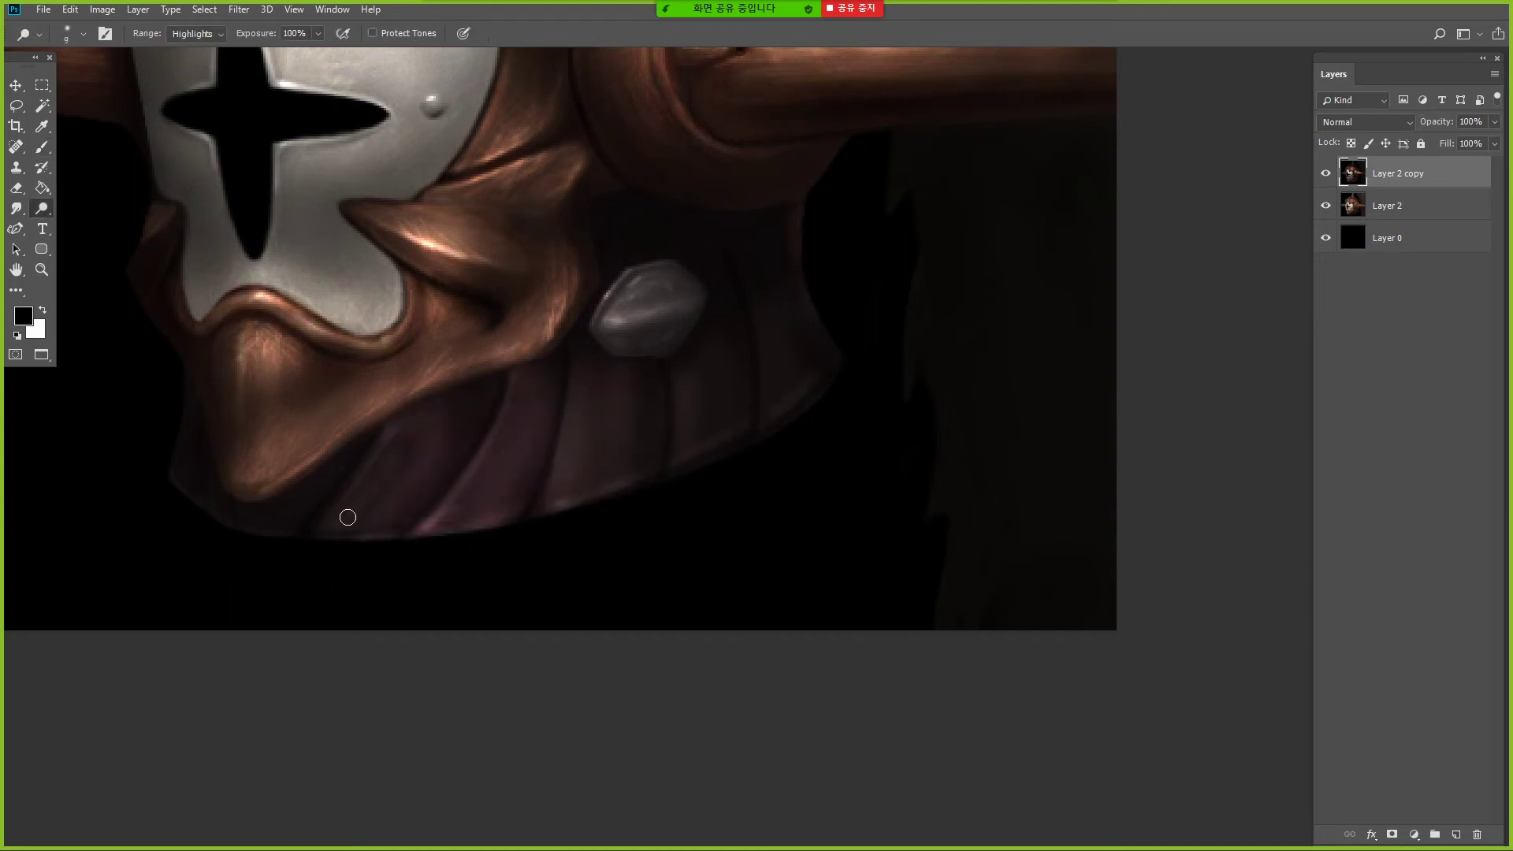
- Brighten the collar folds beneath the jaw with an enlarged Dodge brush at 100% exposure
{"action": "key", "text": "bracketright"}
{"action": "key", "text": "bracketright"}
{"action": "key", "text": "bracketright"}
{"action": "key", "text": "bracketright"}
{"action": "key", "text": "bracketright"}
{"action": "key", "text": "bracketright"}
{"action": "key", "text": "bracketright"}
{"action": "key", "text": "bracketright"}
{"action": "key", "text": "bracketright"}
{"action": "key", "text": "bracketright"}
{"action": "key", "text": "bracketright"}
{"action": "left_click_drag", "start_coordinate": [512, 473], "coordinate": [429, 461]}
- Repaint the collar folds and the lower rim with an enlarged Normal-mode brush in colours sampled from the collar and dark background
{"action": "key", "text": "b"}
{"action": "left_click", "coordinate": [581, 447], "text": "alt"}
{"action": "key", "text": "bracketright"}
{"action": "key", "text": "bracketright"}
{"action": "key", "text": "bracketright"}
{"action": "key", "text": "bracketright"}
{"action": "key", "text": "bracketright"}
{"action": "key", "text": "bracketright"}
{"action": "key", "text": "bracketright"}
{"action": "left_click_drag", "start_coordinate": [586, 443], "coordinate": [572, 434]}
{"action": "key", "text": "shift+alt+n"}
{"action": "left_click", "coordinate": [592, 458], "text": "alt"}
{"action": "mouse_move", "coordinate": [575, 487]}
{"action": "left_mouse_down"}
{"action": "mouse_move", "coordinate": [534, 430]}
{"action": "mouse_move", "coordinate": [604, 429]}
{"action": "mouse_move", "coordinate": [537, 395]}
{"action": "left_mouse_up"}
{"action": "left_click", "coordinate": [598, 424], "text": "alt"}
{"action": "left_click", "coordinate": [587, 447], "text": "alt"}
{"action": "mouse_move", "coordinate": [426, 473]}
{"action": "left_mouse_down"}
{"action": "mouse_move", "coordinate": [414, 492]}
{"action": "mouse_move", "coordinate": [443, 462]}
{"action": "left_mouse_up"}
{"action": "left_click", "coordinate": [566, 470], "text": "alt"}
{"action": "left_click", "coordinate": [332, 478], "text": "alt"}
{"action": "left_click_drag", "start_coordinate": [315, 491], "coordinate": [304, 502]}
{"action": "left_click", "coordinate": [256, 567], "text": "alt"}
{"action": "left_click", "coordinate": [569, 523], "text": "alt"}
{"action": "left_click_drag", "start_coordinate": [650, 492], "coordinate": [542, 521]}
- Lighten the wide collar fold below the grey stud with the Dodge tool
{"action": "key", "text": "o"}
{"action": "left_click_drag", "start_coordinate": [579, 465], "coordinate": [604, 439]}
{"action": "key", "text": "bracketleft"}
{"action": "key", "text": "bracketleft"}
{"action": "key", "text": "bracketleft"}
{"action": "key", "text": "bracketleft"}
{"action": "key", "text": "bracketleft"}
{"action": "key", "text": "bracketleft"}
{"action": "key", "text": "bracketleft"}
{"action": "key", "text": "bracketleft"}
{"action": "key", "text": "bracketleft"}
{"action": "key", "text": "bracketleft"}
{"action": "key", "text": "bracketleft"}
{"action": "key", "text": "bracketleft"}
{"action": "key", "text": "bracketleft"}
{"action": "key", "text": "bracketleft"}
{"action": "key", "text": "bracketleft"}
{"action": "left_click_drag", "start_coordinate": [676, 372], "coordinate": [680, 470]}
{"action": "key", "text": "ctrl+z"}
- Brighten the collar folds below the chin with an enlarged Dodge brush at 40% exposure
{"action": "key", "text": "bracketleft"}
{"action": "key", "text": "4"}
{"action": "key", "text": "bracketright"}
{"action": "key", "text": "bracketright"}
{"action": "key", "text": "bracketright"}
{"action": "key", "text": "bracketright"}
{"action": "key", "text": "bracketright"}
{"action": "key", "text": "bracketright"}
{"action": "key", "text": "bracketright"}
{"action": "key", "text": "bracketright"}
{"action": "key", "text": "bracketright"}
{"action": "key", "text": "bracketright"}
{"action": "key", "text": "bracketright"}
{"action": "left_click_drag", "start_coordinate": [426, 479], "coordinate": [513, 461]}
- Darken the creases and shaded areas of the collar folds with a Multiply brush in a sampled dark colour at 20% opacity
{"action": "left_click", "coordinate": [41, 148]}
{"action": "left_click", "coordinate": [206, 34]}
{"action": "left_click", "coordinate": [182, 130]}
{"action": "left_click", "coordinate": [507, 408], "text": "alt"}
{"action": "left_click_drag", "start_coordinate": [591, 416], "coordinate": [591, 445]}
{"action": "left_click_drag", "start_coordinate": [506, 459], "coordinate": [479, 479]}
{"action": "left_click_drag", "start_coordinate": [603, 411], "coordinate": [599, 425]}
{"action": "key", "text": "bracketleft"}
{"action": "key", "text": "bracketleft"}
{"action": "key", "text": "bracketleft"}
{"action": "key", "text": "bracketleft"}
{"action": "key", "text": "bracketleft"}
{"action": "key", "text": "bracketleft"}
{"action": "key", "text": "bracketleft"}
{"action": "key", "text": "bracketleft"}
{"action": "key", "text": "bracketleft"}
{"action": "key", "text": "bracketleft"}
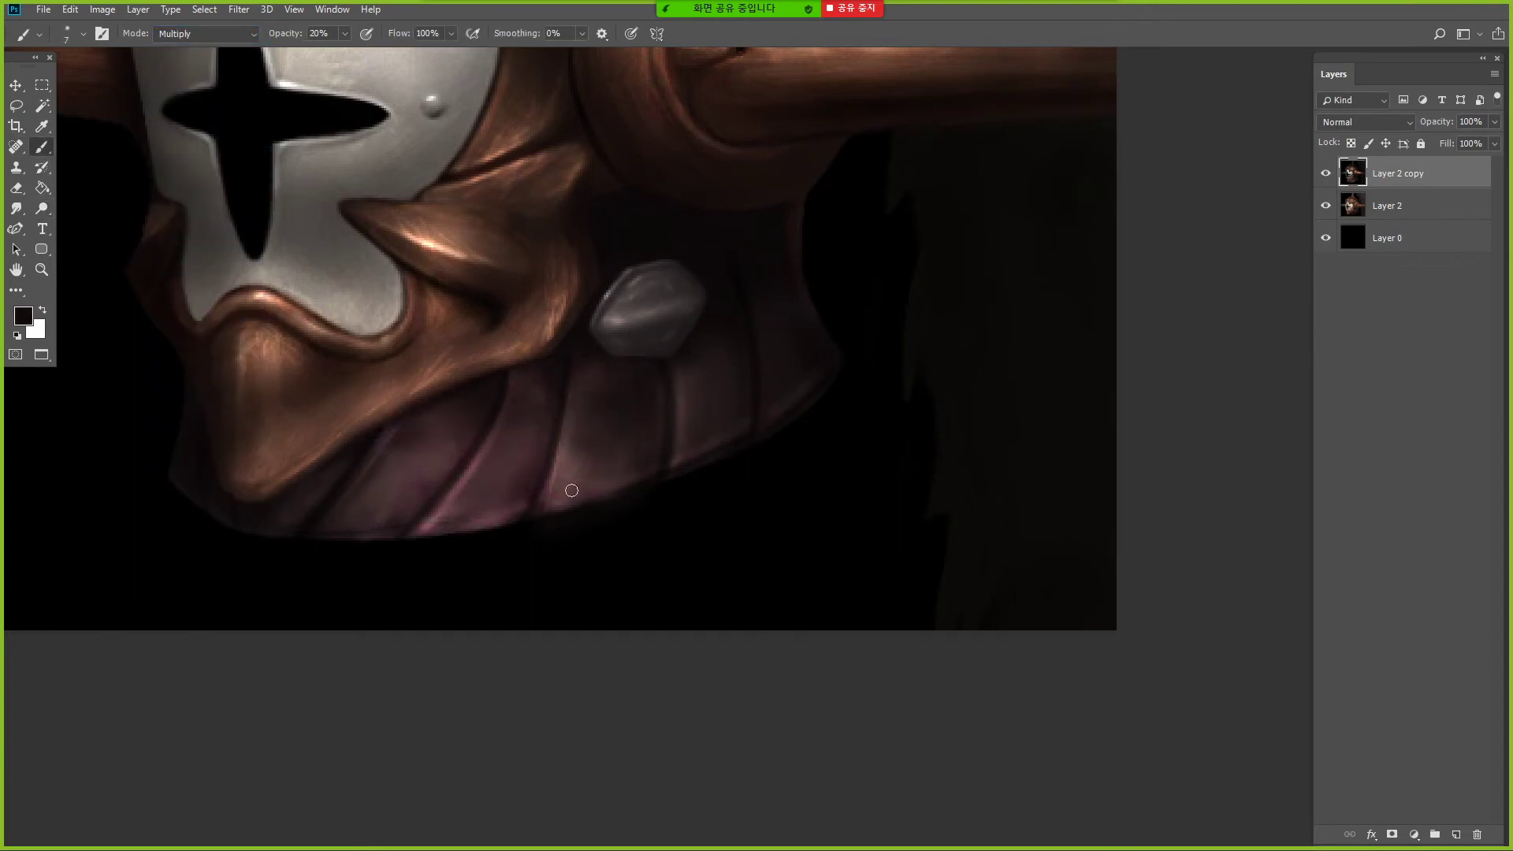
- Lasso the middle collar fold below the jaw, shift its hue to +9 and saturation to -16, and deselect it
{"action": "key", "text": "l"}
{"action": "mouse_move", "coordinate": [566, 357]}
{"action": "left_mouse_down"}
{"action": "mouse_move", "coordinate": [480, 443]}
{"action": "mouse_move", "coordinate": [565, 379]}
{"action": "left_mouse_up"}
{"action": "key", "text": "ctrl+u"}
{"action": "left_click_drag", "start_coordinate": [1039, 513], "coordinate": [1045, 514]}
{"action": "left_click_drag", "start_coordinate": [1039, 553], "coordinate": [1026, 555]}
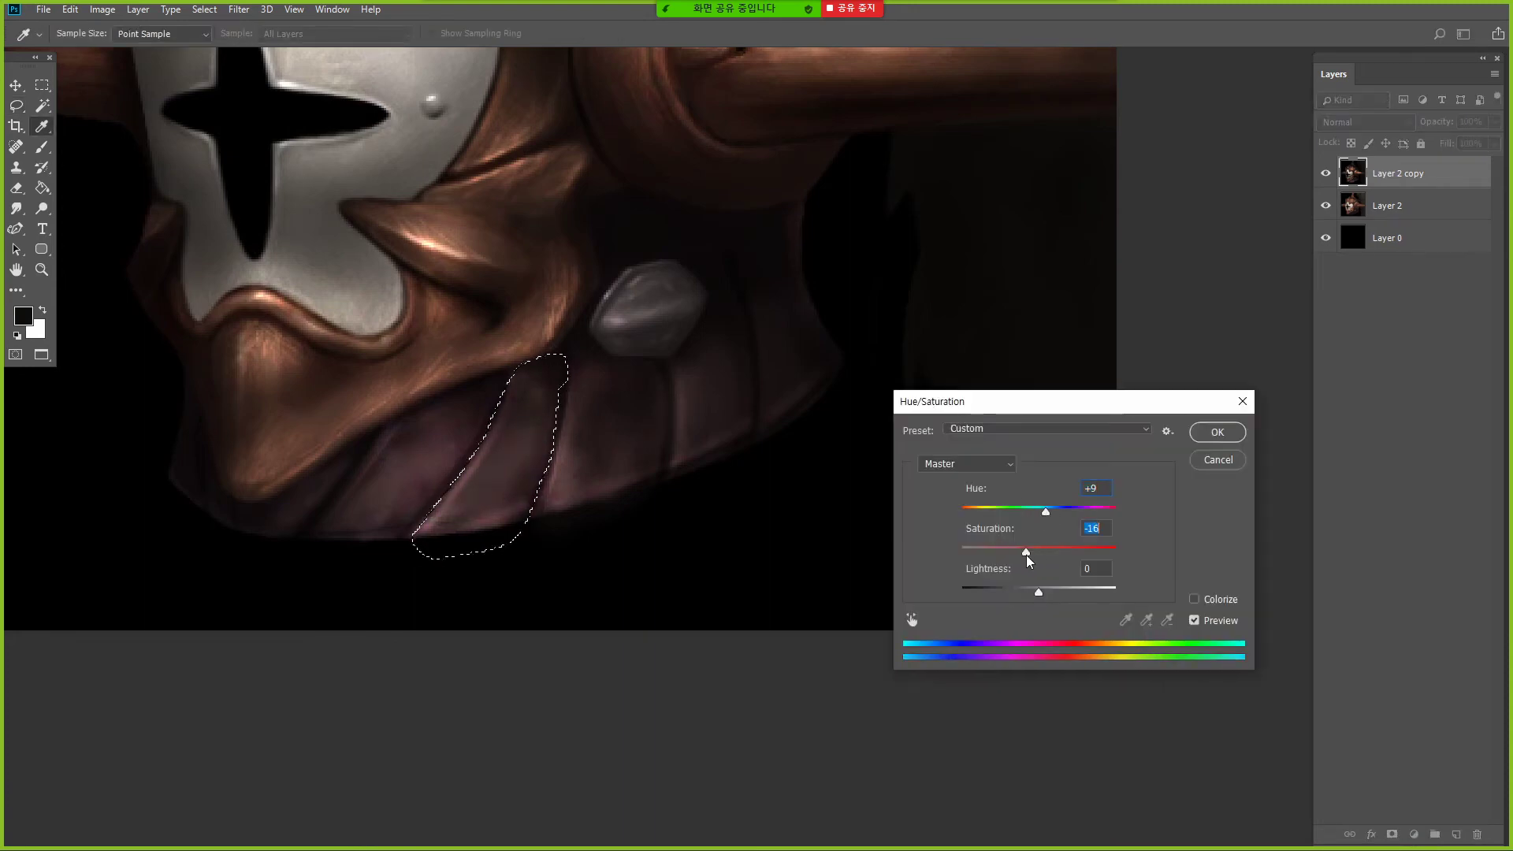
{"action": "key", "text": "Return"}
{"action": "key", "text": "ctrl+d"}
- Define the collar creases with the brush, and add thin highlights along the fold edges with a small Dodge brush at 100% exposure
{"action": "left_click", "coordinate": [42, 209]}
{"action": "left_click", "coordinate": [591, 284], "text": "alt"}
{"action": "left_click_drag", "start_coordinate": [270, 162], "coordinate": [372, 402]}
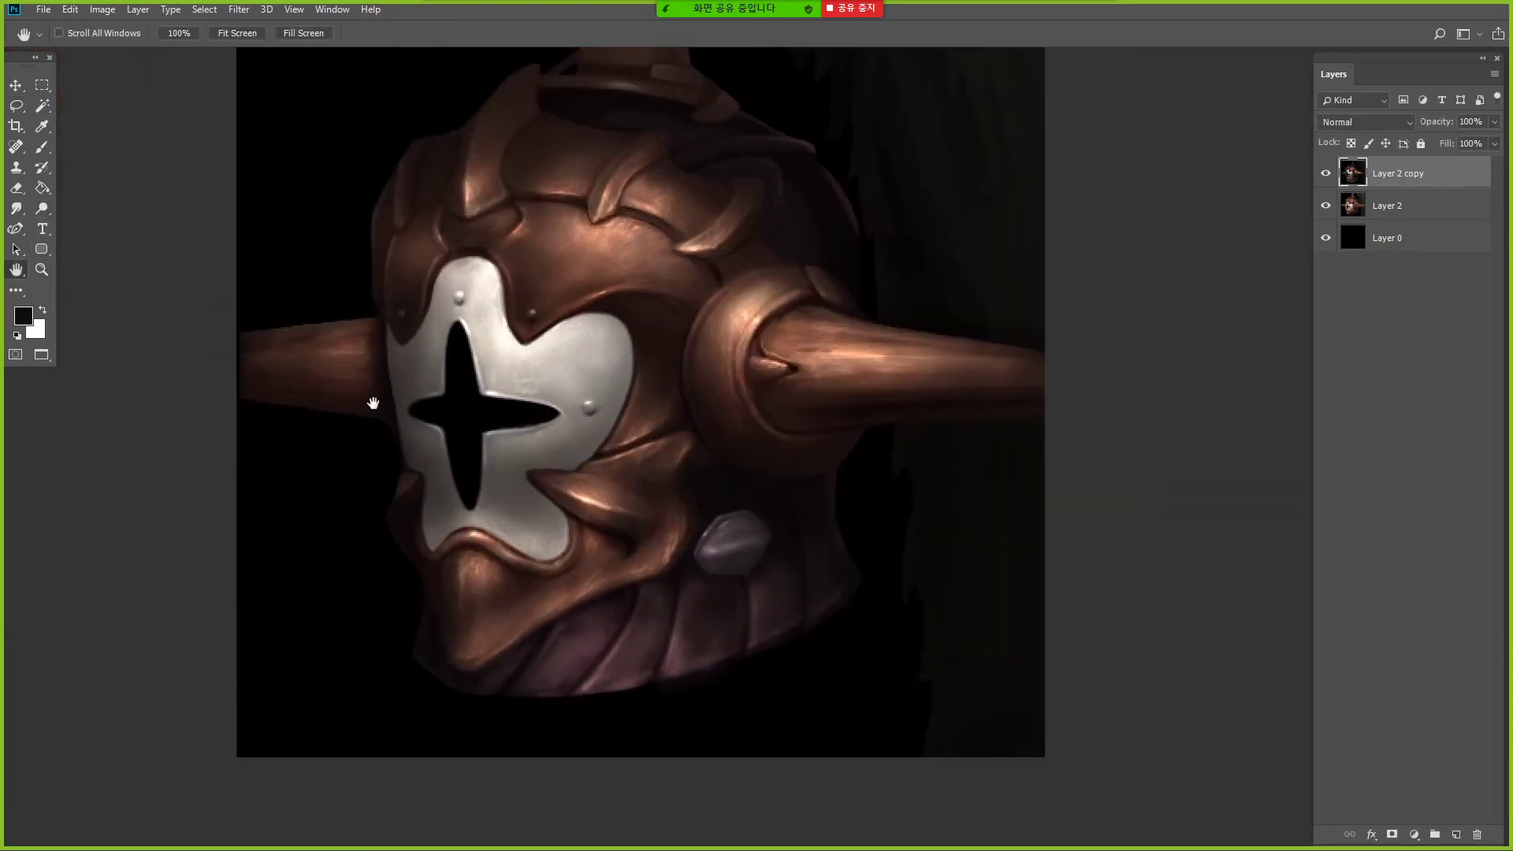
{"action": "left_click", "coordinate": [642, 698], "text": "ctrl"}
{"action": "left_click", "coordinate": [642, 698], "text": "ctrl"}
{"action": "key", "text": "b"}
{"action": "mouse_move", "coordinate": [698, 463]}
{"action": "left_mouse_down"}
{"action": "mouse_move", "coordinate": [892, 503]}
{"action": "mouse_move", "coordinate": [663, 562]}
{"action": "mouse_move", "coordinate": [880, 489]}
{"action": "mouse_move", "coordinate": [755, 540]}
{"action": "mouse_move", "coordinate": [764, 567]}
{"action": "mouse_move", "coordinate": [730, 608]}
{"action": "left_mouse_up"}
{"action": "key", "text": "o"}
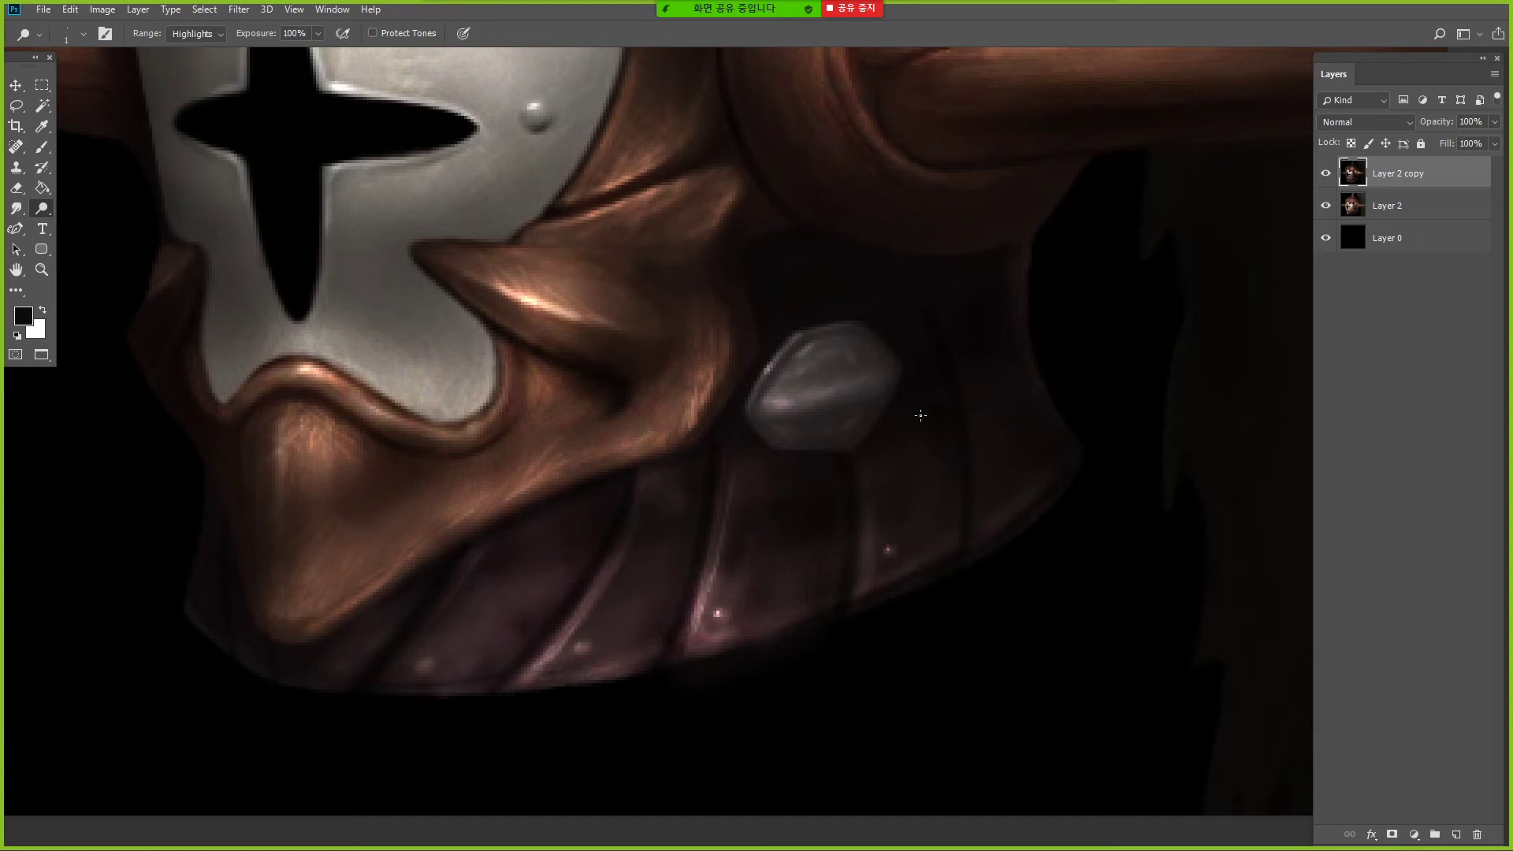
{"action": "left_click_drag", "start_coordinate": [975, 428], "coordinate": [980, 537]}
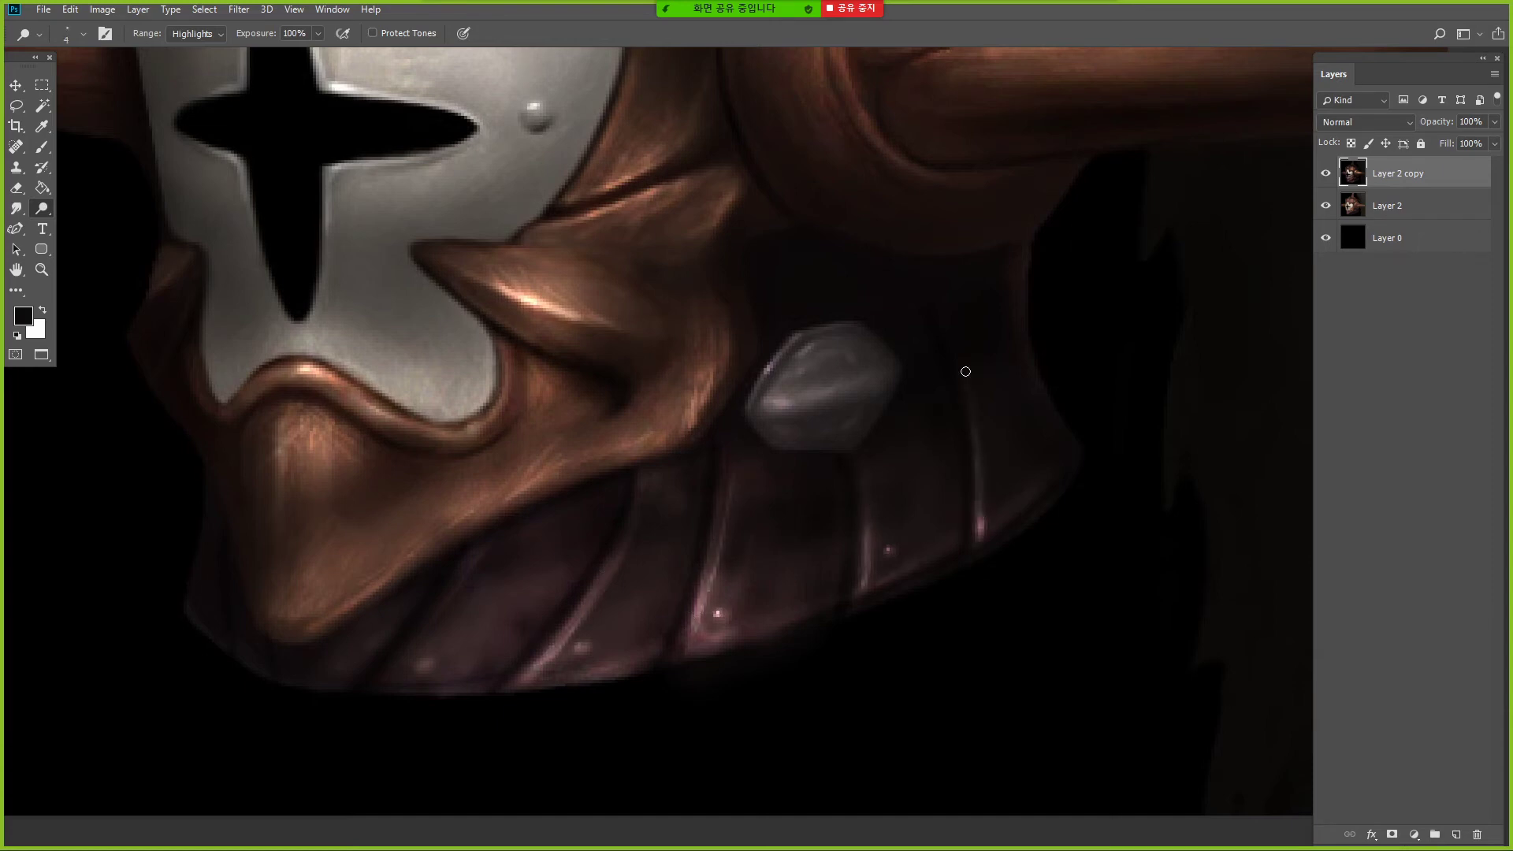
{"action": "left_click_drag", "start_coordinate": [467, 569], "coordinate": [332, 683]}
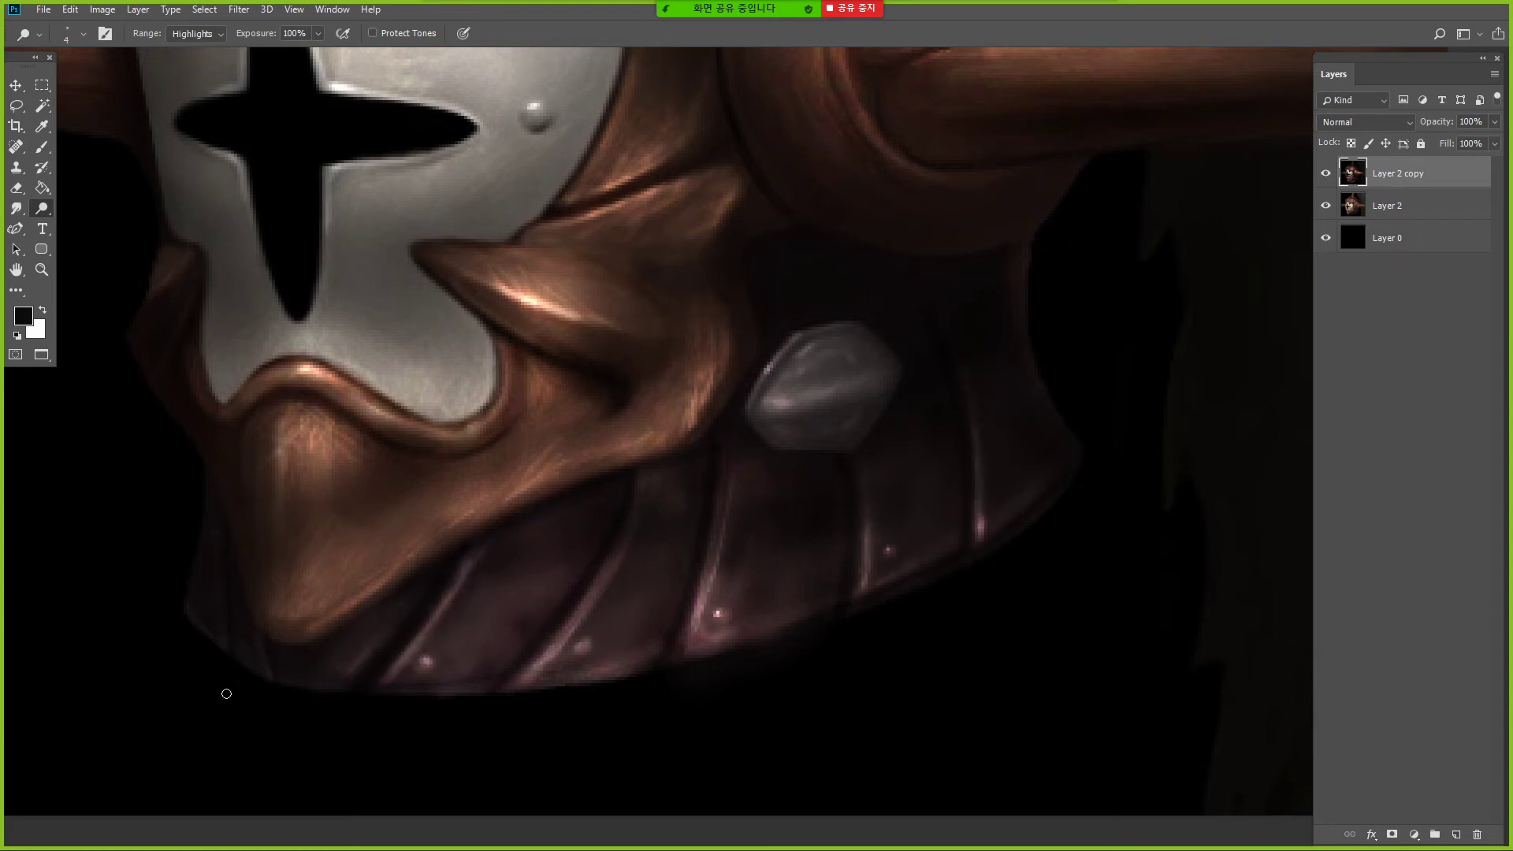
- Shade and highlight the small collar rivets and the hexagonal stud with a 20% opacity brush and a fine low-exposure Dodge brush
{"action": "key", "text": "b"}
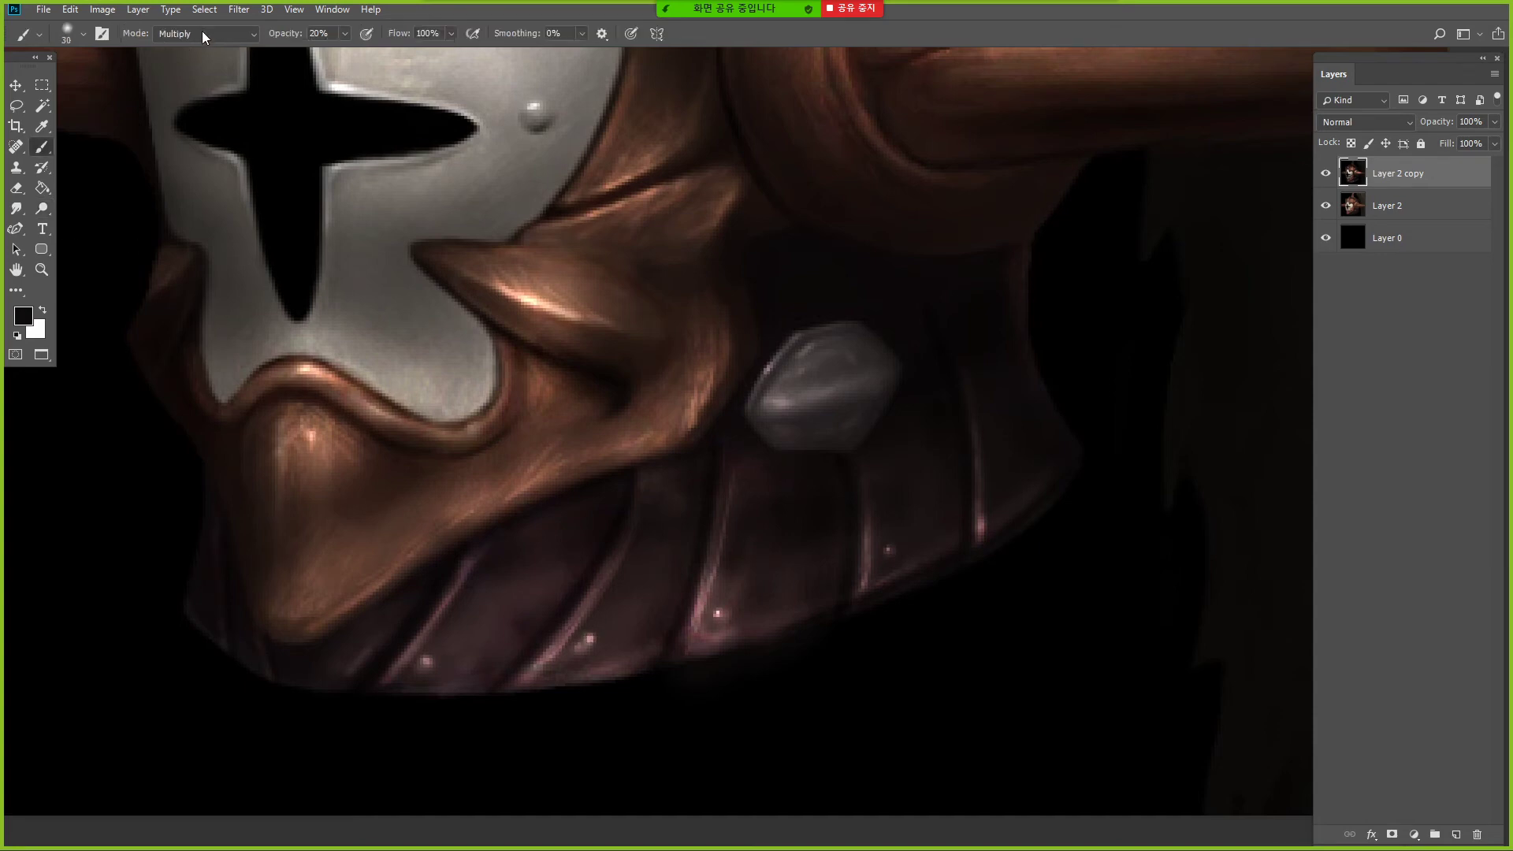
{"action": "left_click", "coordinate": [42, 208]}
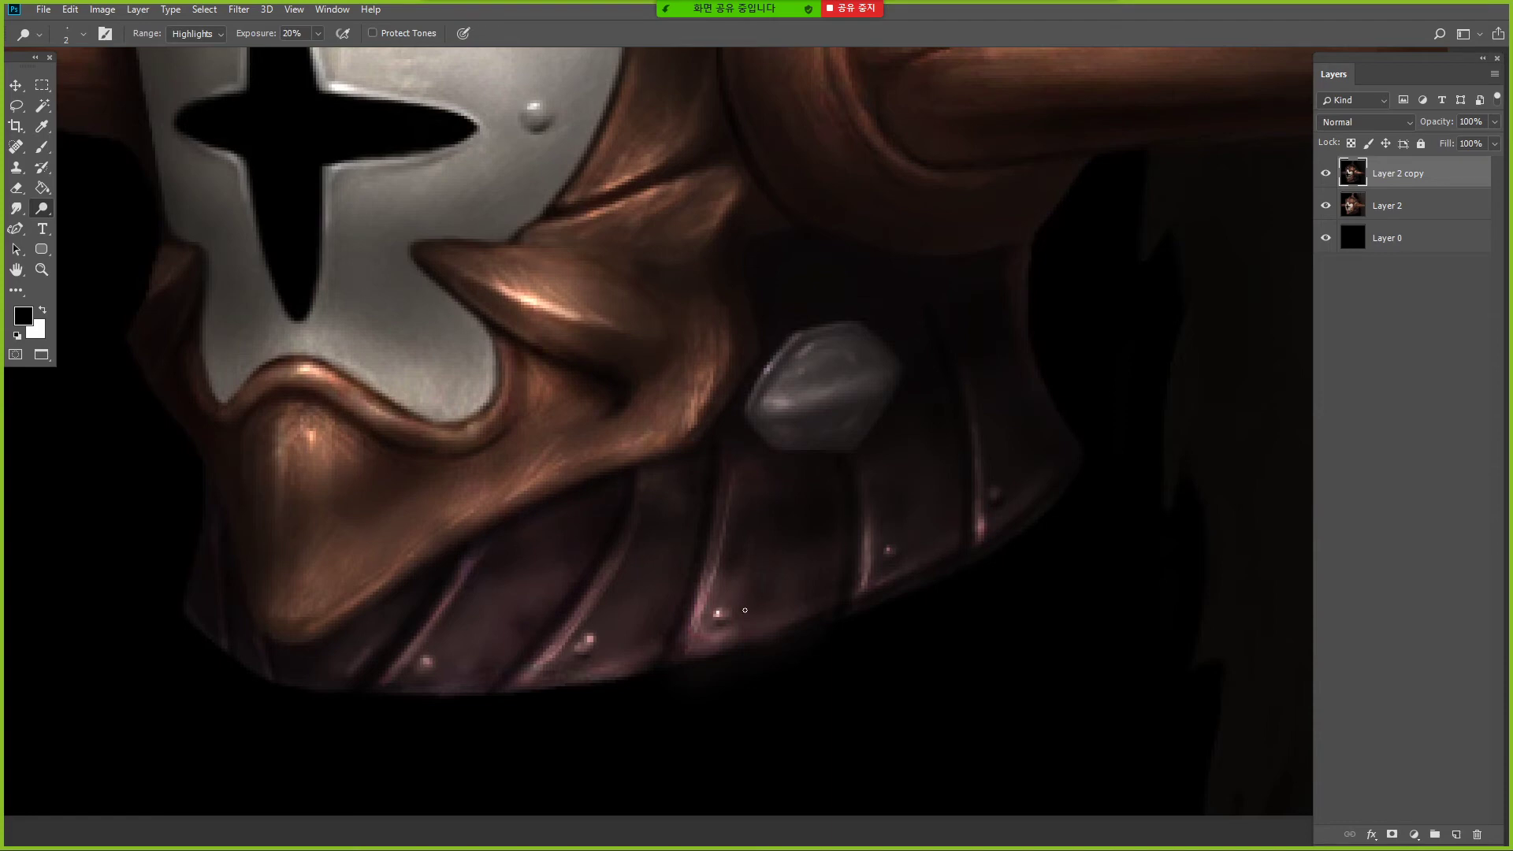
{"action": "key", "text": "b"}
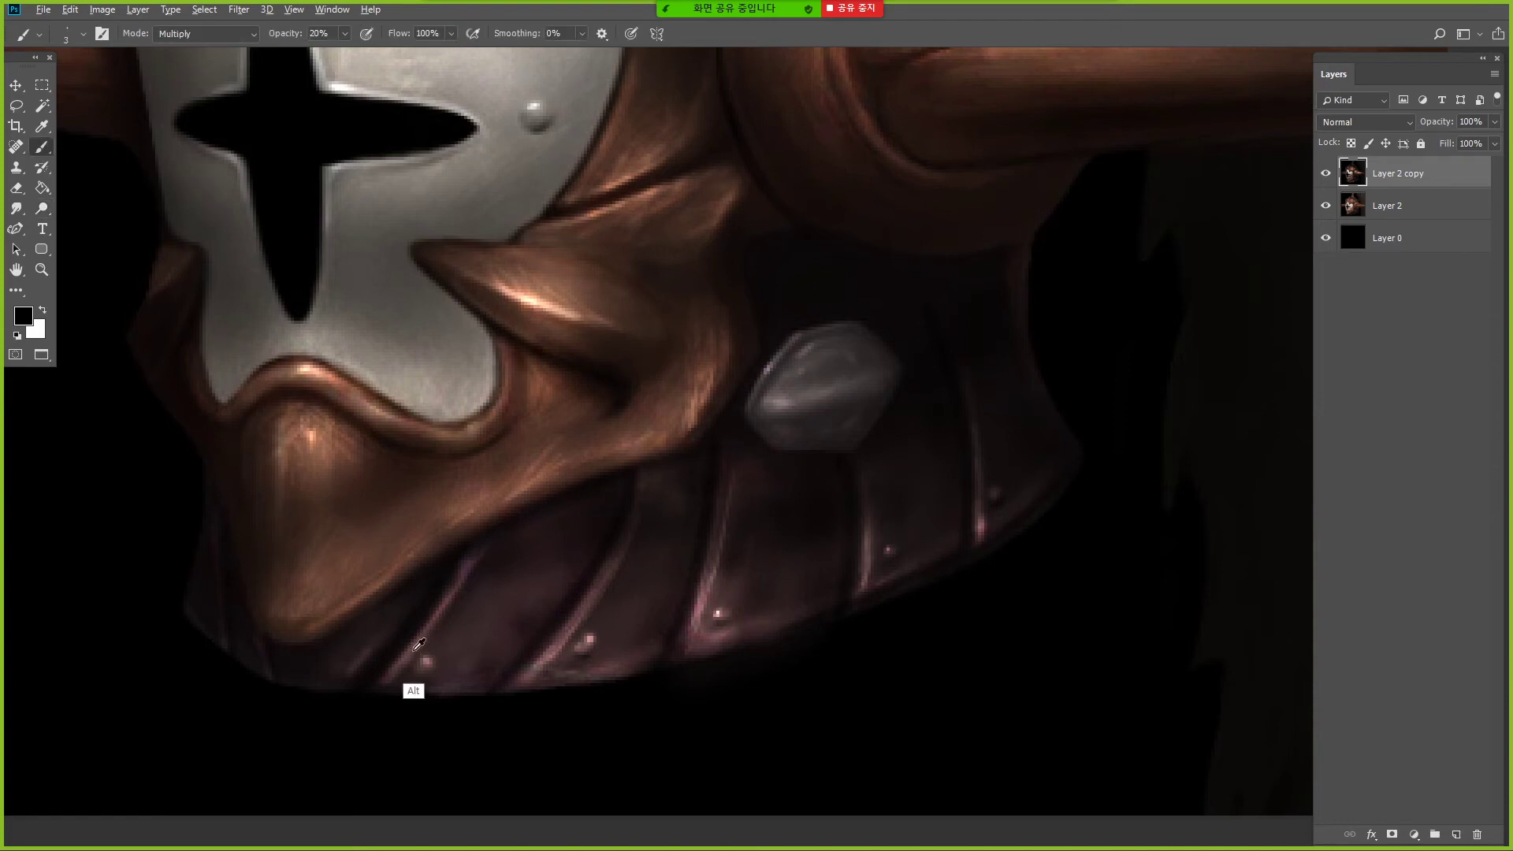
{"action": "left_click", "coordinate": [542, 661], "text": "alt"}
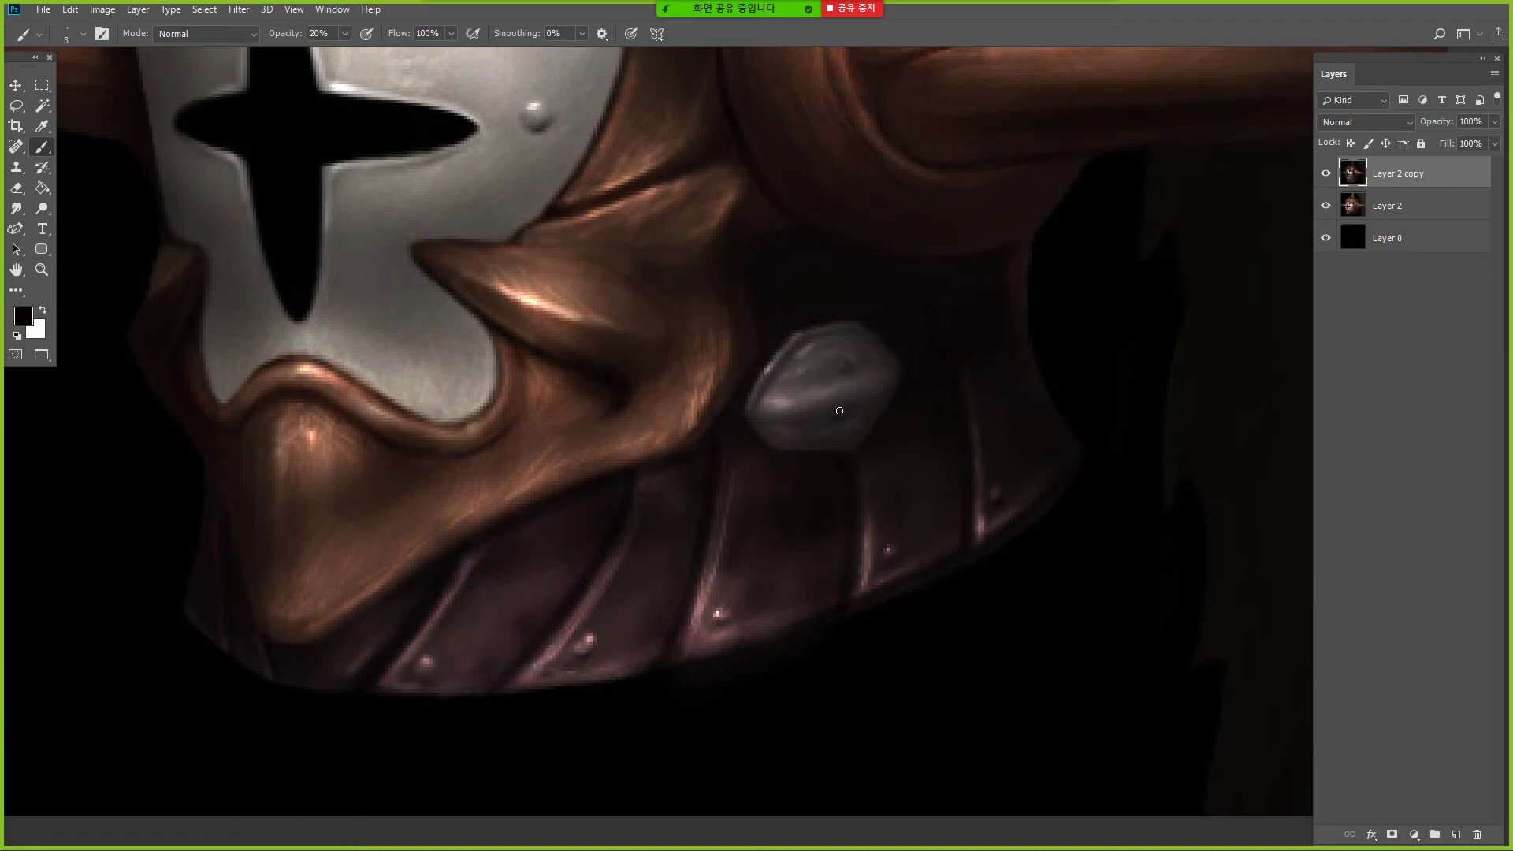
{"action": "key", "text": "o"}
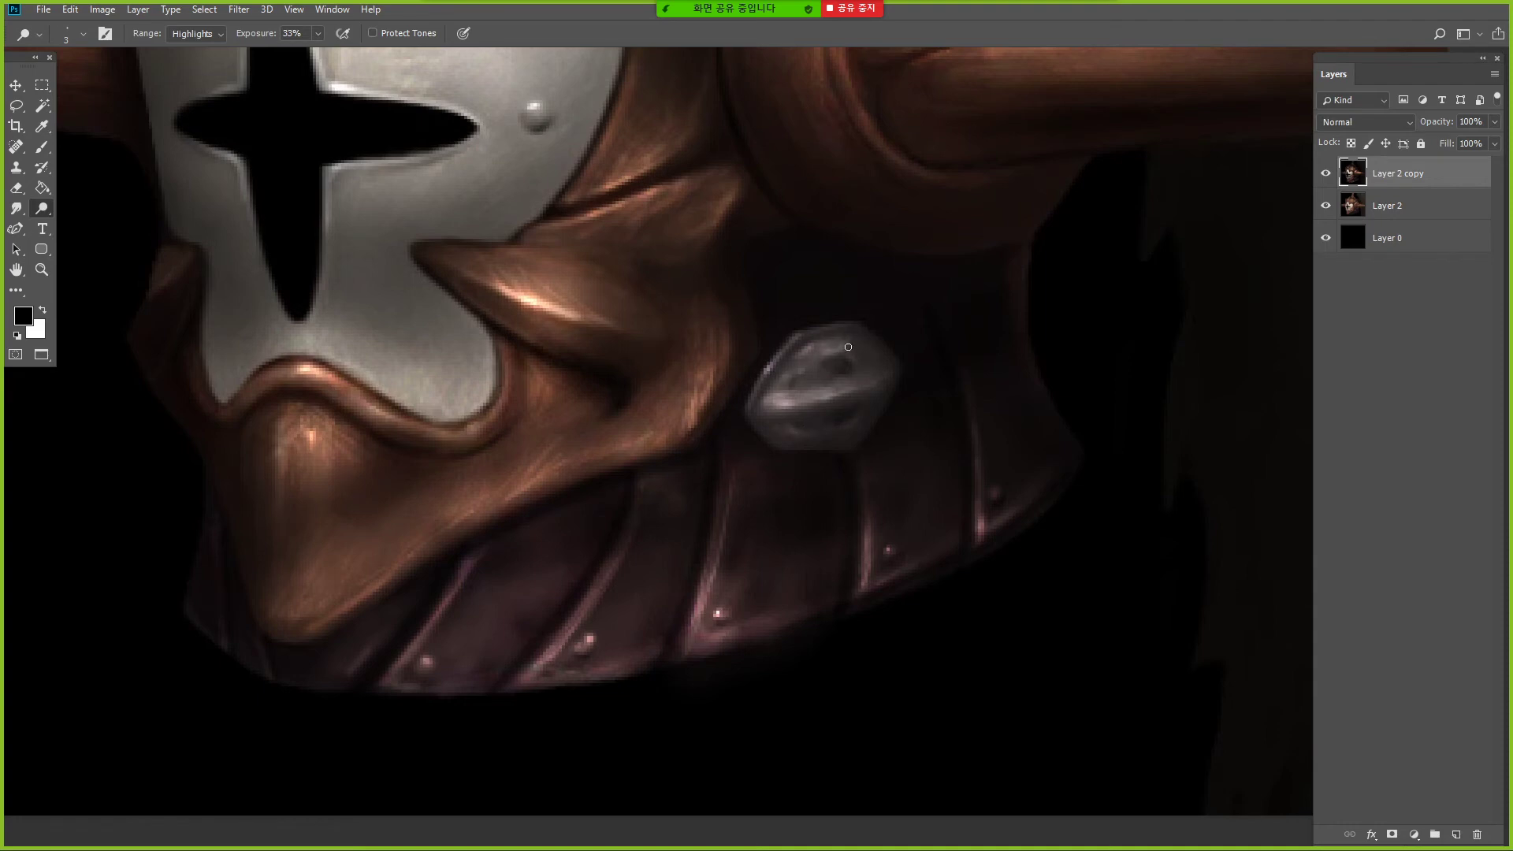
- Brighten the collar folds below the chin and check them against the whole helmet
{"action": "left_click", "coordinate": [843, 288], "text": "alt"}
{"action": "left_click", "coordinate": [826, 284], "text": "alt"}
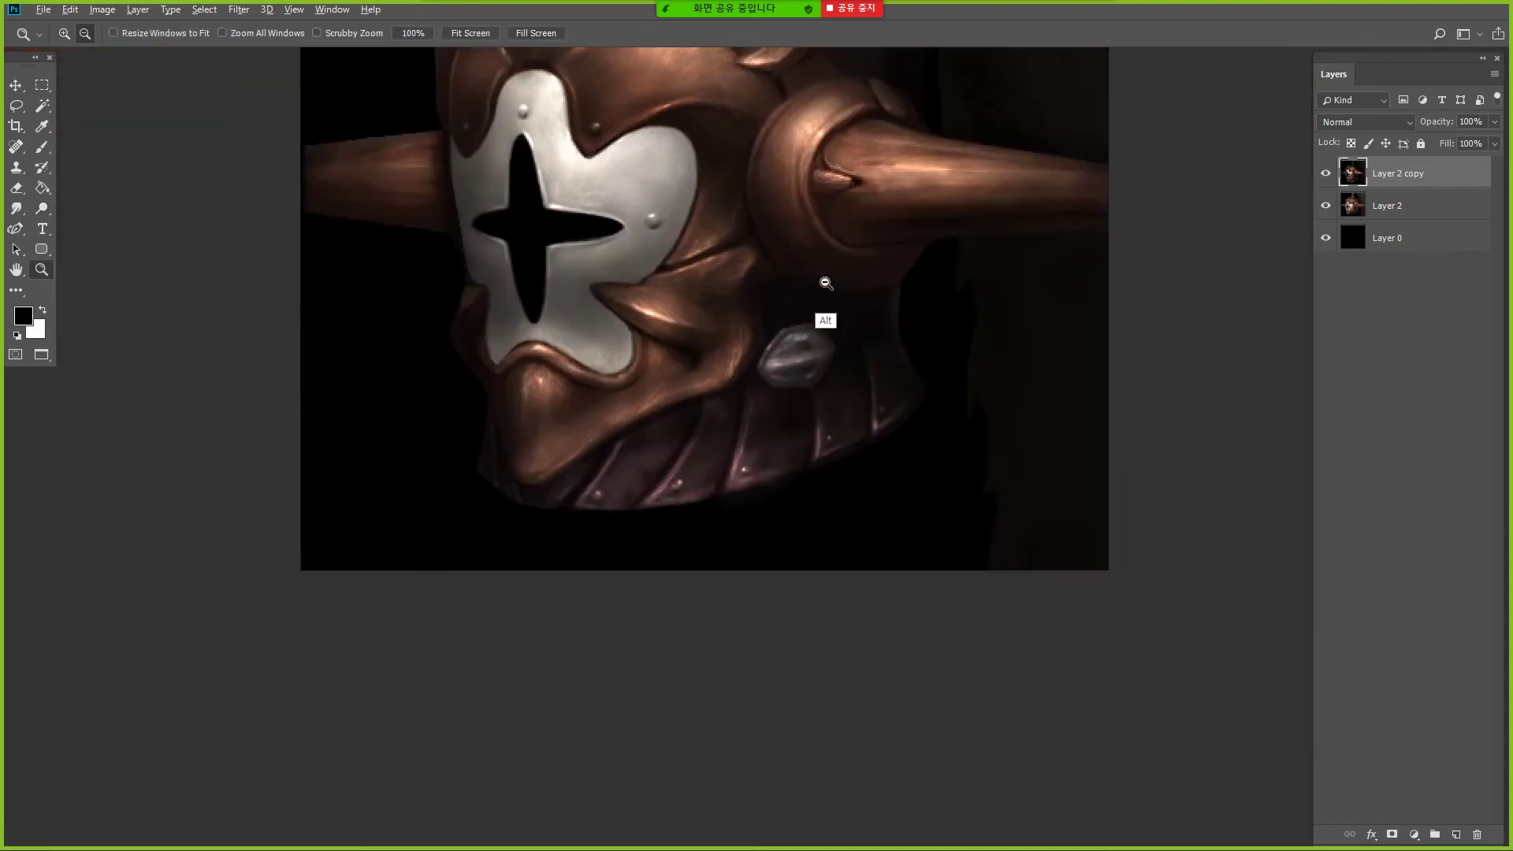
{"action": "left_click", "coordinate": [824, 283], "text": "alt"}
{"action": "left_click", "coordinate": [808, 267], "text": "ctrl"}
{"action": "left_click", "coordinate": [807, 268], "text": "ctrl"}
{"action": "key", "text": "period"}
{"action": "mouse_move", "coordinate": [639, 603]}
{"action": "left_mouse_down"}
{"action": "mouse_move", "coordinate": [497, 646]}
{"action": "mouse_move", "coordinate": [514, 648]}
{"action": "left_mouse_up"}
{"action": "left_click", "coordinate": [645, 288], "text": "alt"}
{"action": "left_click", "coordinate": [644, 288], "text": "alt"}
{"action": "left_click_drag", "start_coordinate": [480, 214], "coordinate": [586, 431]}
{"action": "left_click", "coordinate": [788, 653], "text": "ctrl"}
{"action": "left_click", "coordinate": [788, 652], "text": "ctrl"}
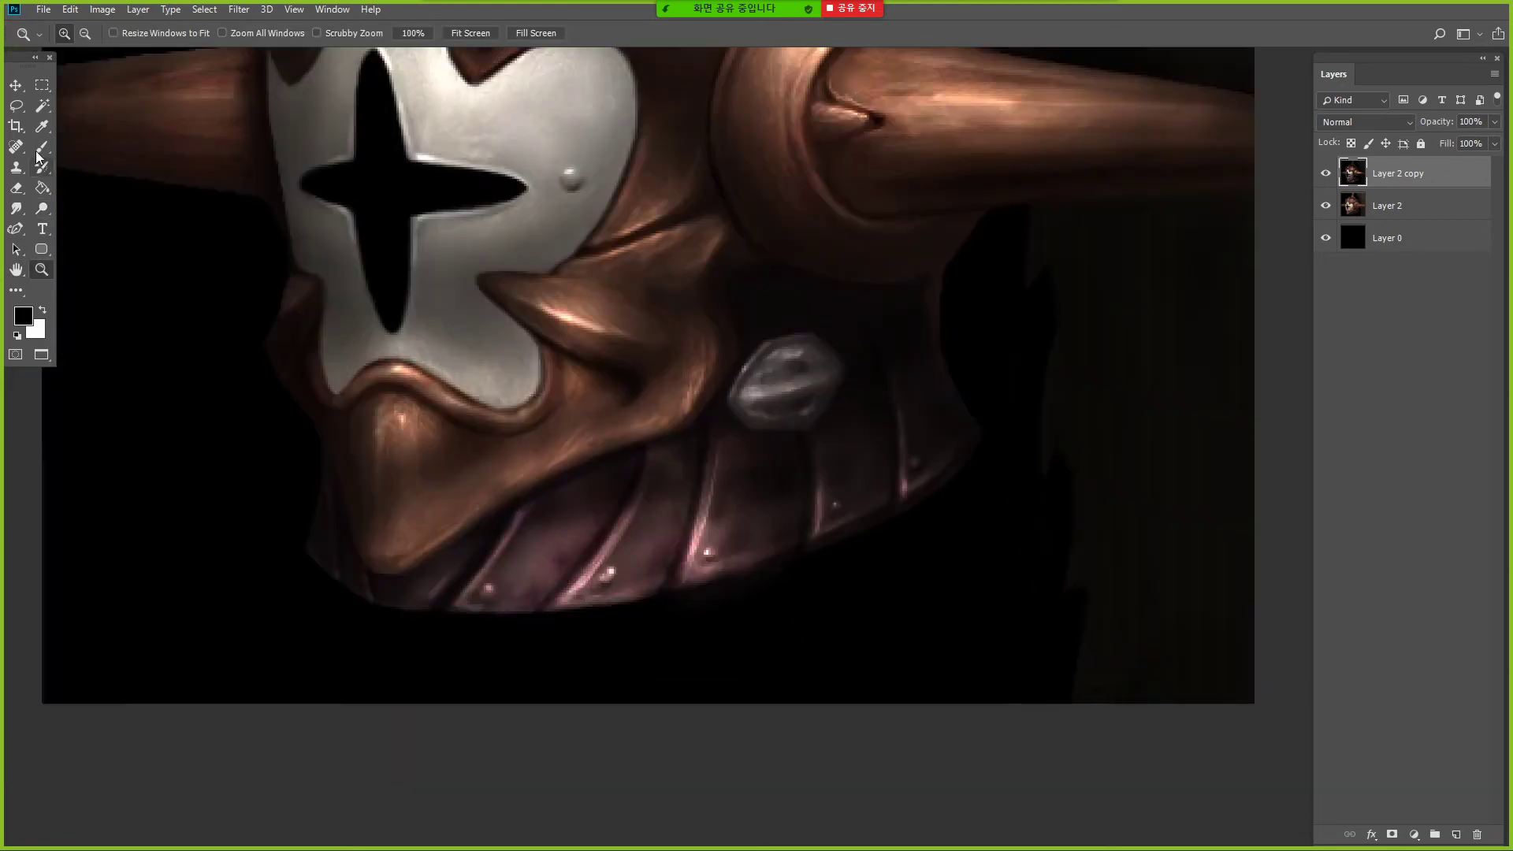
- Darken the collar folds below the stud and beneath the jaw with a Multiply brush in a sampled dark colour
{"action": "left_click", "coordinate": [42, 147]}
{"action": "left_click", "coordinate": [206, 34]}
{"action": "left_click", "coordinate": [189, 118]}
{"action": "left_click", "coordinate": [877, 474], "text": "alt"}
{"action": "left_click_drag", "start_coordinate": [785, 400], "coordinate": [813, 542]}
{"action": "key", "text": "bracketleft"}
{"action": "key", "text": "bracketleft"}
{"action": "key", "text": "bracketleft"}
{"action": "key", "text": "bracketleft"}
{"action": "key", "text": "bracketleft"}
{"action": "left_click_drag", "start_coordinate": [666, 544], "coordinate": [586, 509]}
- Dab a small dark mark on the collar's rear crease with a size 4 Multiply brush at 100% opacity
{"action": "key", "text": "0"}
{"action": "key", "text": "bracketleft"}
{"action": "key", "text": "bracketleft"}
{"action": "key", "text": "bracketleft"}
{"action": "key", "text": "bracketleft"}
{"action": "key", "text": "bracketleft"}
{"action": "key", "text": "bracketleft"}
{"action": "key", "text": "bracketleft"}
{"action": "key", "text": "bracketleft"}
{"action": "key", "text": "bracketleft"}
{"action": "left_click", "coordinate": [901, 426]}
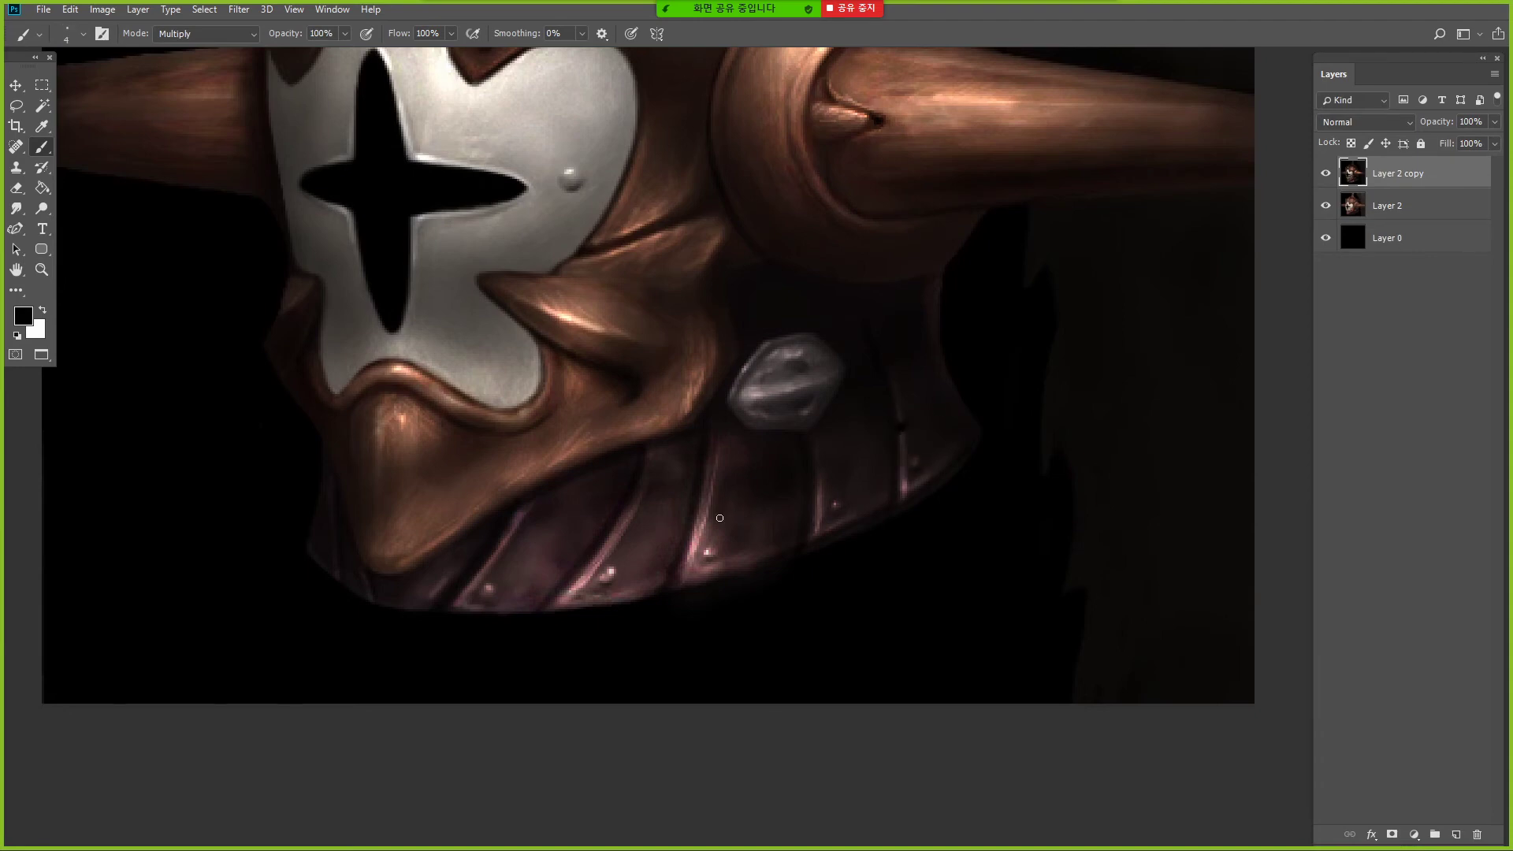
- Deepen the shadow where the collar meets the jaw's lower edge with an enlarged Multiply brush at 100% opacity
{"action": "key", "text": "bracketright"}
{"action": "key", "text": "bracketright"}
{"action": "key", "text": "bracketright"}
{"action": "key", "text": "bracketright"}
{"action": "key", "text": "bracketright"}
{"action": "key", "text": "bracketright"}
{"action": "key", "text": "bracketright"}
{"action": "key", "text": "bracketright"}
{"action": "key", "text": "bracketright"}
{"action": "key", "text": "bracketright"}
{"action": "left_click_drag", "start_coordinate": [516, 527], "coordinate": [744, 415]}
- Lighten the central collar folds with a soft size 70 Dodge brush at 100% exposure
{"action": "left_click", "coordinate": [42, 209]}
{"action": "left_click_drag", "start_coordinate": [587, 527], "coordinate": [737, 493]}
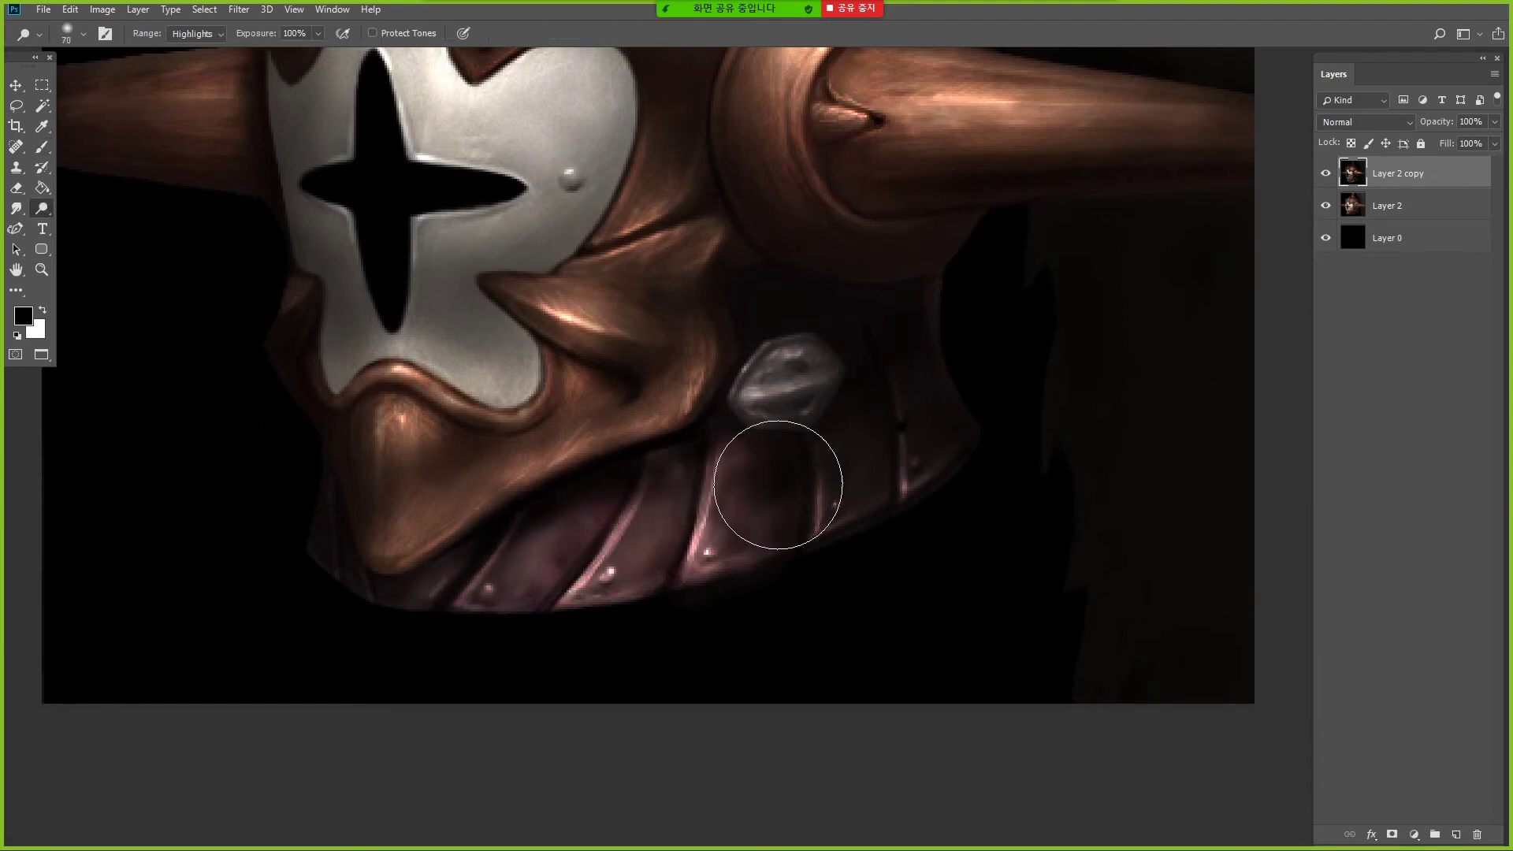
- Lighten the front collar fold with the Dodge tool, and darken the folds near the lower edge with black sampled from the background
{"action": "left_click_drag", "start_coordinate": [518, 543], "coordinate": [564, 550]}
{"action": "left_click", "coordinate": [41, 148]}
{"action": "left_click", "coordinate": [595, 655], "text": "alt"}
{"action": "mouse_move", "coordinate": [656, 530]}
{"action": "left_mouse_down"}
{"action": "mouse_move", "coordinate": [568, 556]}
{"action": "mouse_move", "coordinate": [586, 579]}
{"action": "left_mouse_up"}
{"action": "left_click_drag", "start_coordinate": [520, 566], "coordinate": [533, 524]}
{"action": "left_click_drag", "start_coordinate": [430, 565], "coordinate": [445, 564]}
{"action": "key", "text": "ctrl+minus"}
{"action": "key", "text": "space"}
{"action": "left_click_drag", "start_coordinate": [513, 235], "coordinate": [603, 386]}
{"action": "mouse_move", "coordinate": [769, 9]}
{"action": "left_click", "coordinate": [1077, 17]}
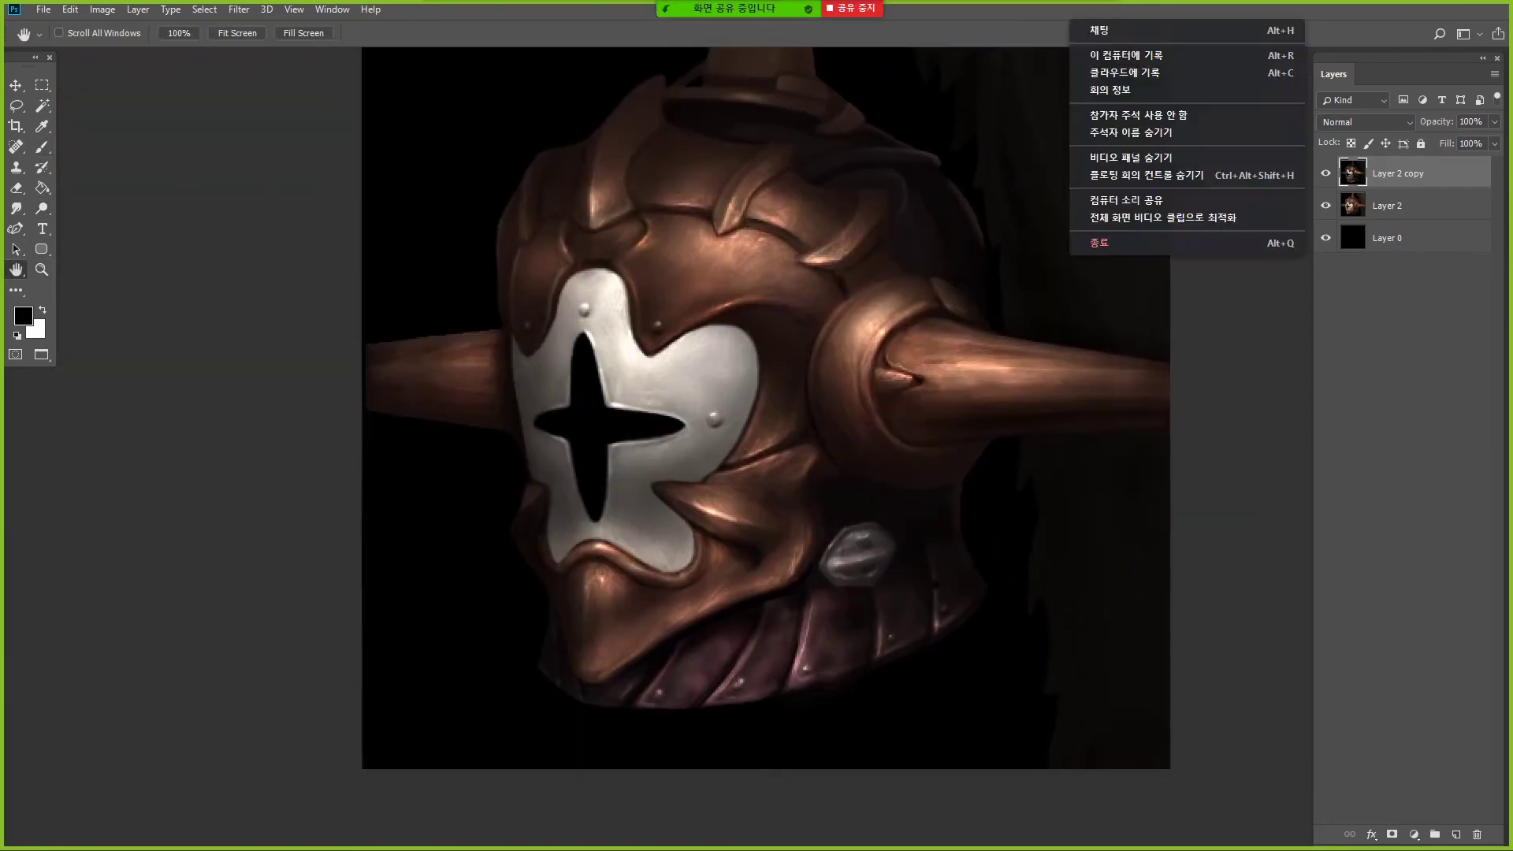
{"action": "key", "text": "ctrl+space"}
{"action": "left_click", "coordinate": [712, 387], "text": "ctrl+alt"}
{"action": "left_click", "coordinate": [804, 312], "text": "ctrl"}
{"action": "left_click", "coordinate": [41, 209]}
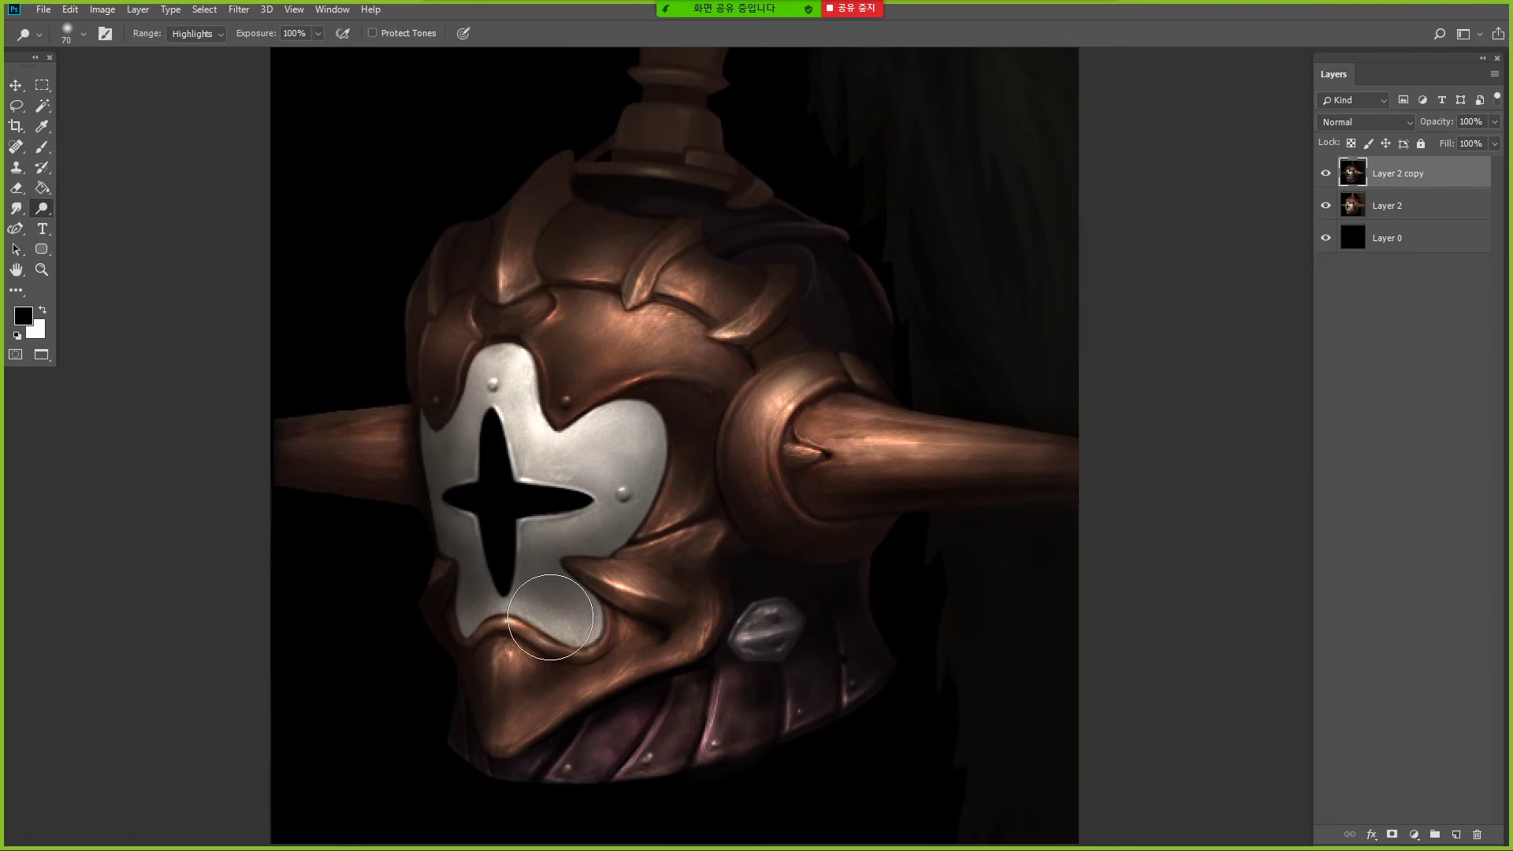
- Lasso the metal jaw stud, sharpen it with a filter, and deselect it
{"action": "key", "text": "l"}
{"action": "mouse_move", "coordinate": [796, 597]}
{"action": "left_mouse_down"}
{"action": "mouse_move", "coordinate": [780, 669]}
{"action": "mouse_move", "coordinate": [798, 597]}
{"action": "left_mouse_up"}
{"action": "left_click", "coordinate": [239, 10]}
{"action": "mouse_move", "coordinate": [300, 279]}
{"action": "left_click", "coordinate": [480, 351]}
{"action": "left_click_drag", "start_coordinate": [1101, 501], "coordinate": [1176, 502]}
{"action": "left_click_drag", "start_coordinate": [1152, 539], "coordinate": [1091, 535]}
{"action": "key", "text": "Return"}
{"action": "key", "text": "ctrl+d"}
- Define the copper jaw's rear edge beside the stud using sampled colours and a small Normal brush at 20% opacity
{"action": "left_click", "coordinate": [45, 269]}
{"action": "left_click", "coordinate": [794, 699]}
{"action": "key", "text": "b"}
{"action": "left_click", "coordinate": [639, 479], "text": "alt"}
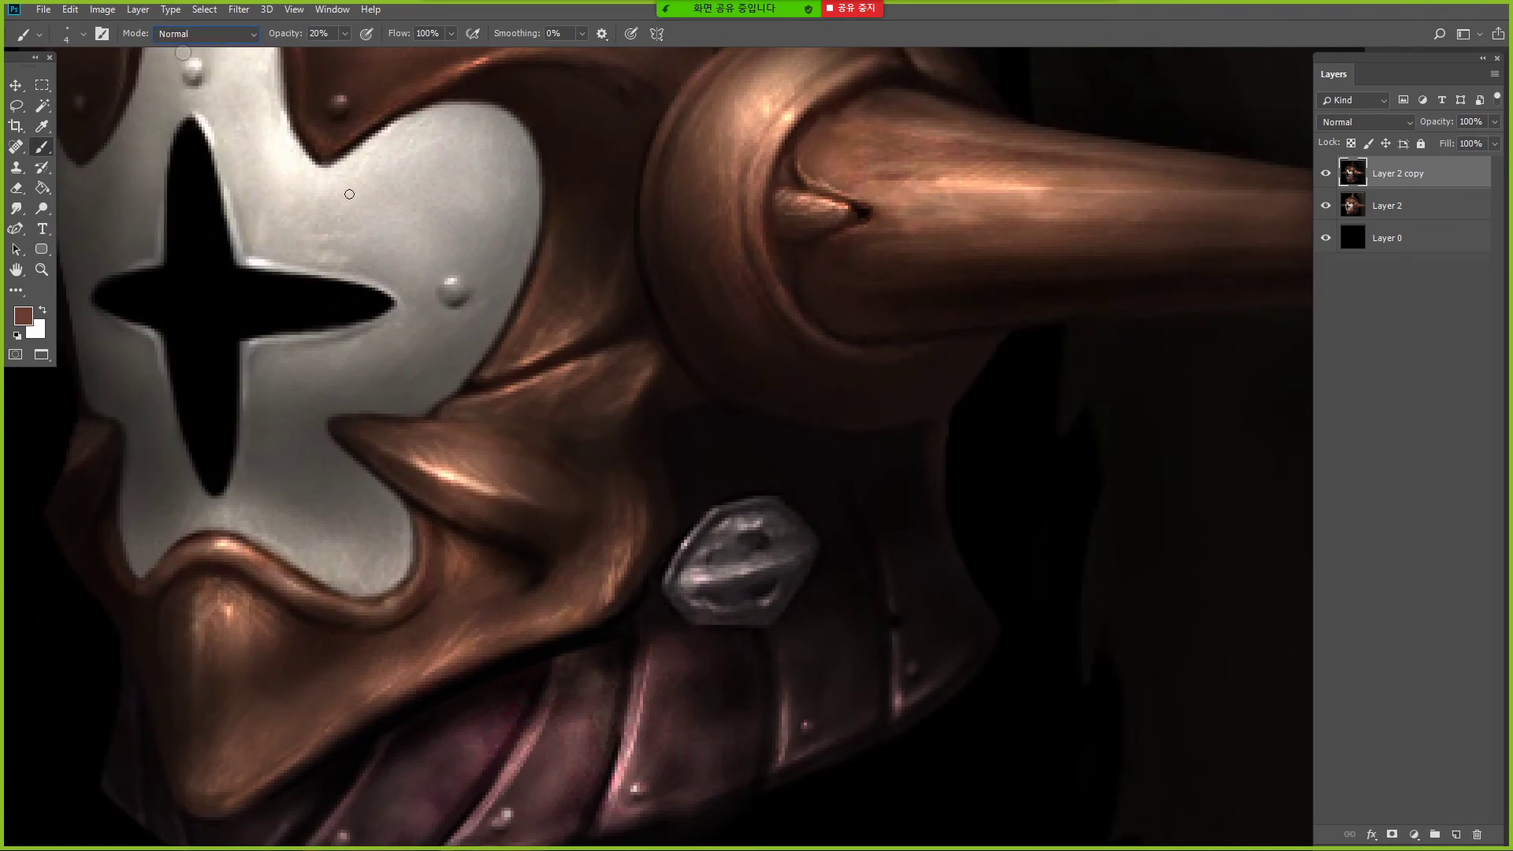
{"action": "left_click", "coordinate": [449, 688], "text": "alt"}
{"action": "left_click_drag", "start_coordinate": [547, 624], "coordinate": [649, 564]}
{"action": "left_click", "coordinate": [633, 541], "text": "alt"}
{"action": "left_click", "coordinate": [1009, 512], "text": "alt"}
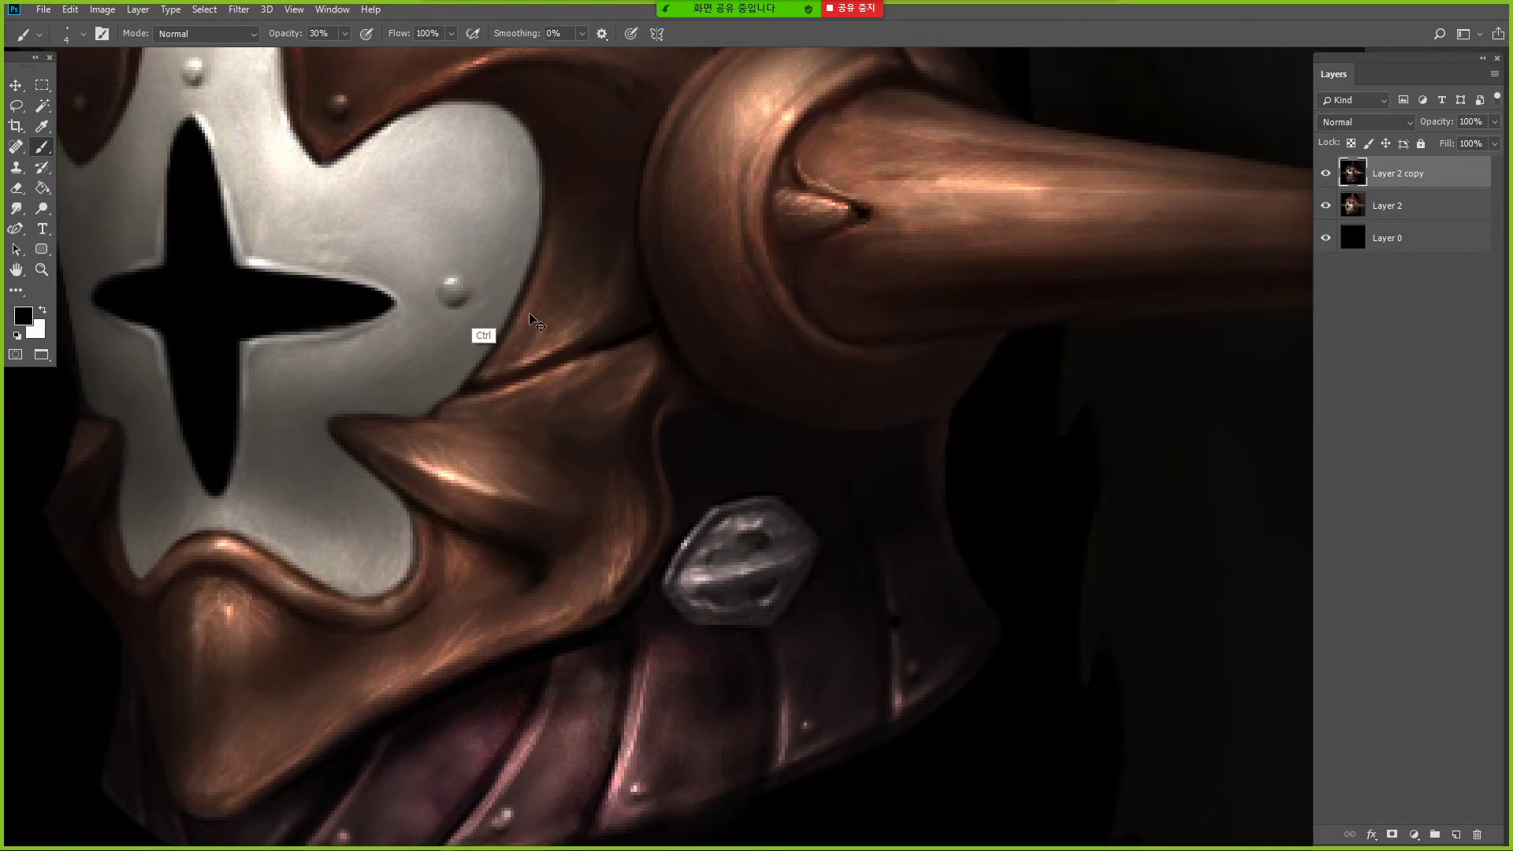
- Refine the edges around the horn's base disc with a small black brush at 30% opacity and a size 7 Dodge brush at 20% exposure
{"action": "left_click", "coordinate": [15, 269]}
{"action": "left_click_drag", "start_coordinate": [552, 332], "coordinate": [558, 528]}
{"action": "left_click", "coordinate": [43, 148]}
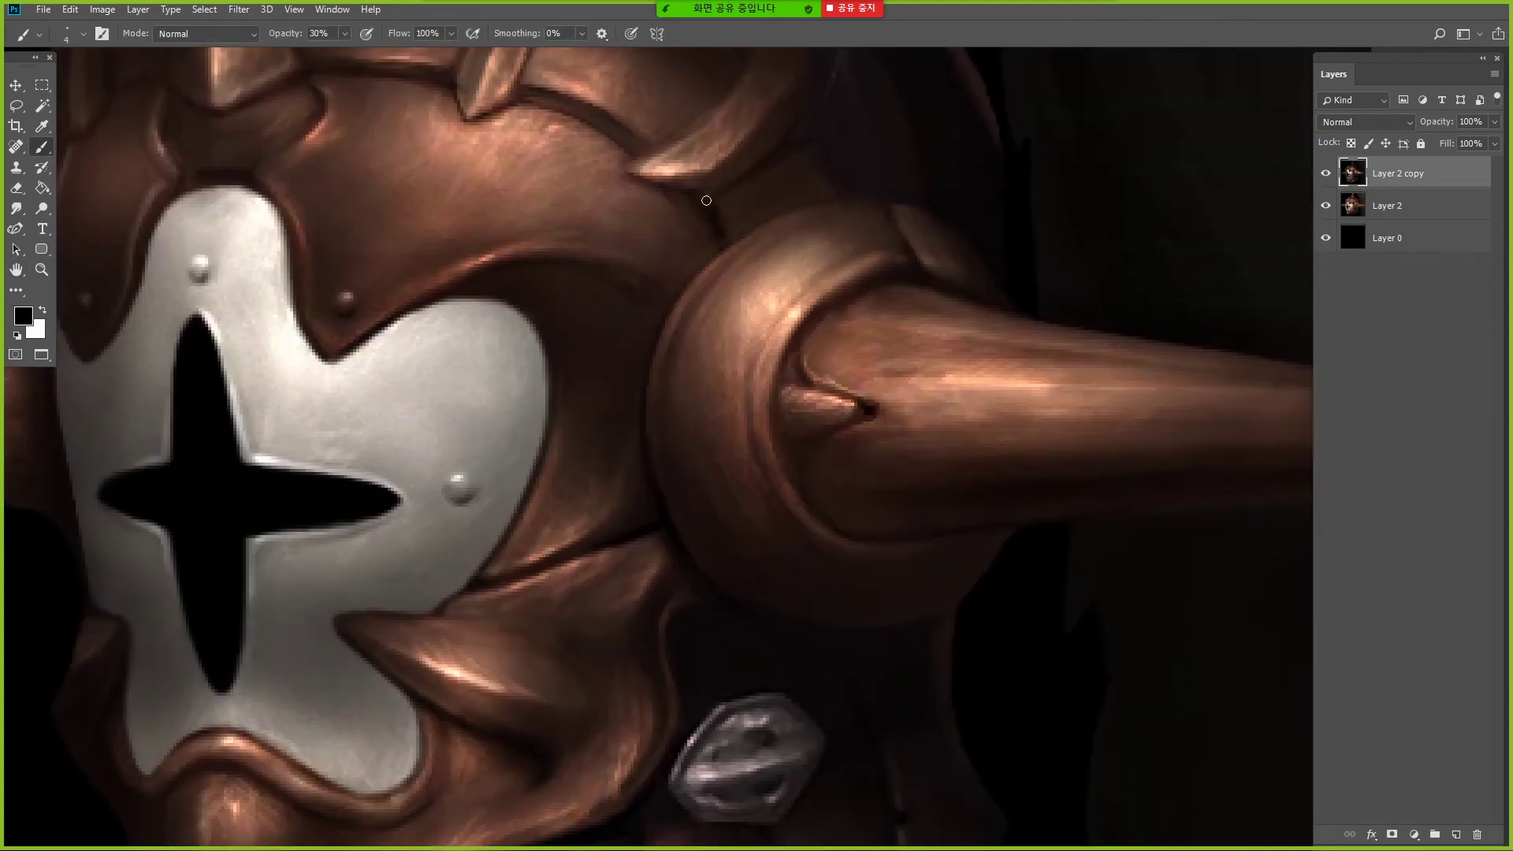
{"action": "left_click", "coordinate": [40, 211]}
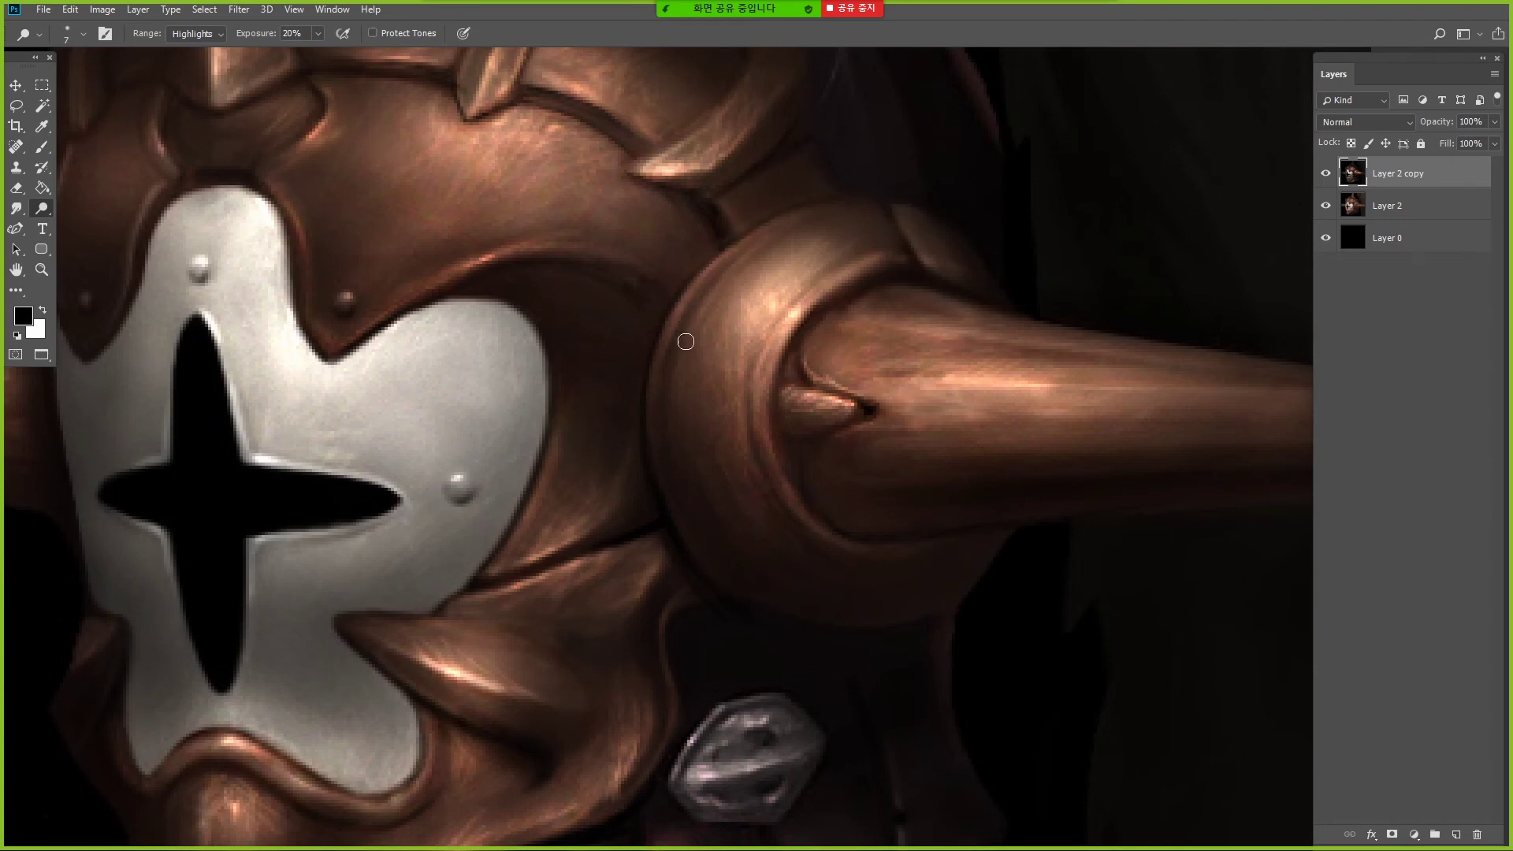
- Tint the central collar folds with sampled pink using a soft size 15 Normal brush at 10% opacity
{"action": "left_click", "coordinate": [631, 301], "text": "alt"}
{"action": "left_click", "coordinate": [631, 301], "text": "alt"}
{"action": "left_click_drag", "start_coordinate": [624, 516], "coordinate": [622, 312]}
{"action": "left_click", "coordinate": [642, 381], "text": "ctrl"}
{"action": "key", "text": "b"}
{"action": "left_click", "coordinate": [670, 429], "text": "alt"}
{"action": "key", "text": "1"}
{"action": "left_click", "coordinate": [772, 407], "text": "alt"}
{"action": "mouse_move", "coordinate": [664, 439]}
{"action": "left_mouse_down"}
{"action": "mouse_move", "coordinate": [679, 399]}
{"action": "mouse_move", "coordinate": [598, 448]}
{"action": "left_mouse_up"}
{"action": "left_click", "coordinate": [604, 375], "text": "alt"}
{"action": "left_click", "coordinate": [506, 446], "text": "alt"}
{"action": "left_click", "coordinate": [620, 467], "text": "alt"}
{"action": "key", "text": "["}
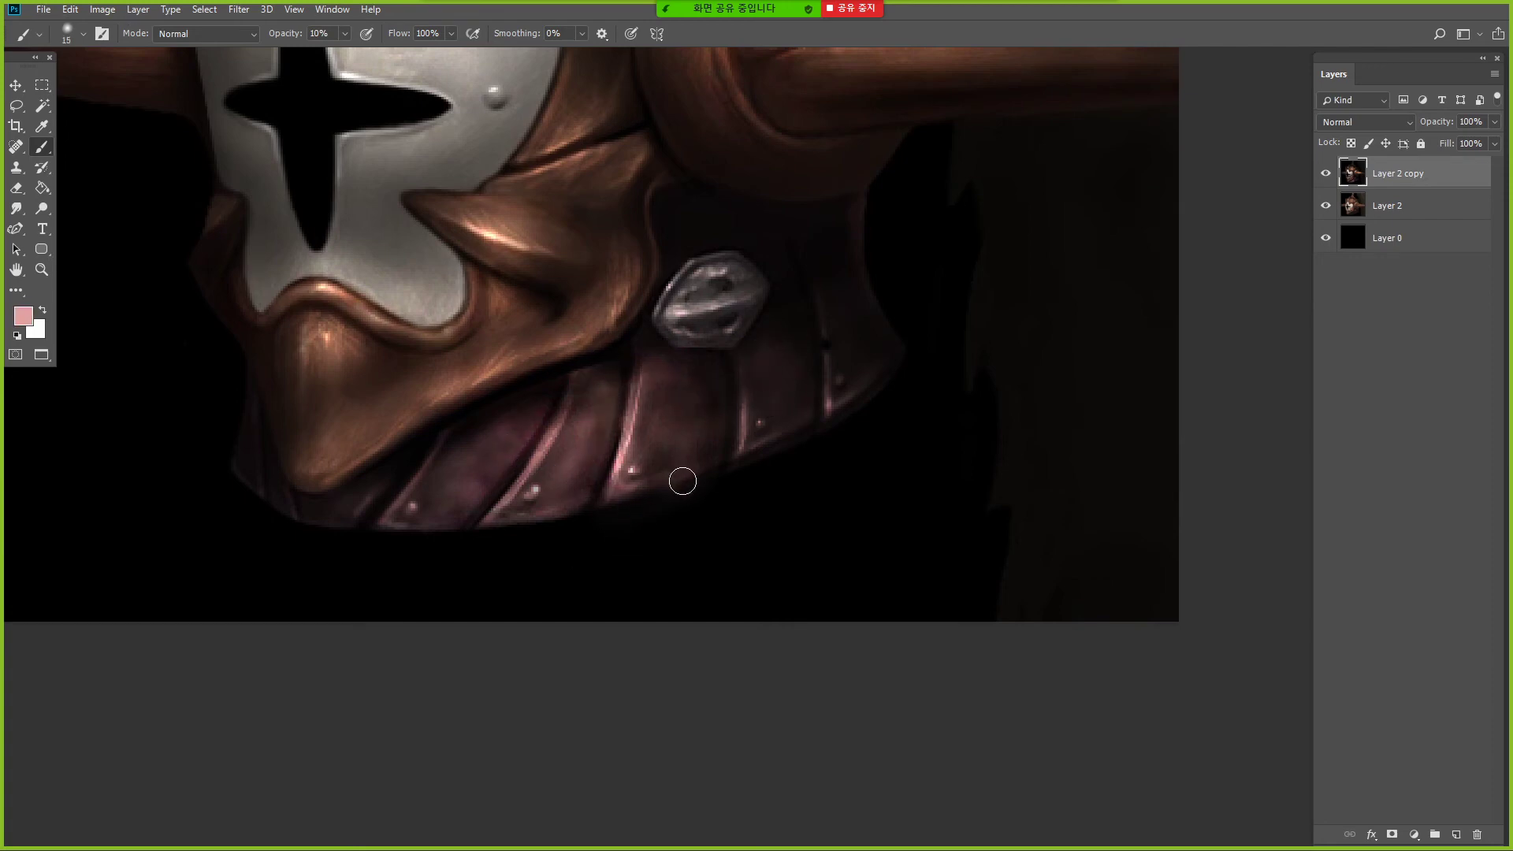
{"action": "key", "text": "d"}
{"action": "left_click", "coordinate": [619, 216], "text": "alt"}
{"action": "left_click", "coordinate": [619, 217], "text": "alt"}
{"action": "left_click", "coordinate": [608, 71], "text": "ctrl"}
{"action": "left_click_drag", "start_coordinate": [290, 167], "coordinate": [273, 368]}
{"action": "key", "text": "ctrl+l"}
{"action": "left_click_drag", "start_coordinate": [1194, 435], "coordinate": [1146, 436]}
{"action": "left_click", "coordinate": [1075, 439]}
{"action": "key", "text": "Escape"}
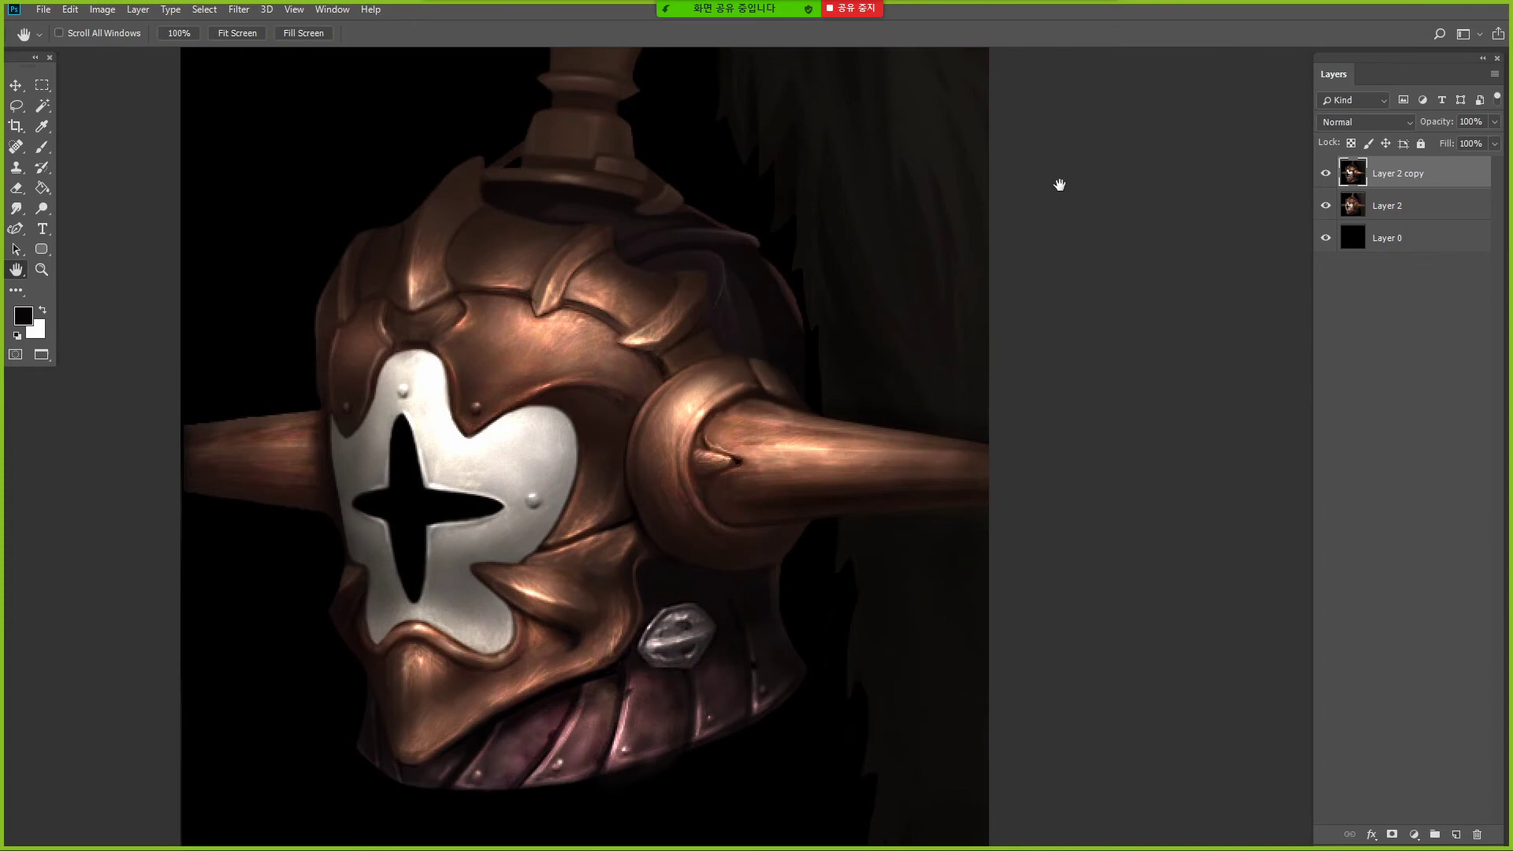
{"action": "left_click", "coordinate": [339, 11]}
{"action": "left_click", "coordinate": [362, 317]}
{"action": "left_click_drag", "start_coordinate": [1215, 122], "coordinate": [1146, 137]}
{"action": "key", "text": "F10"}
- Brighten the painting with Levels by setting the white input level to 212
{"action": "key", "text": "i"}
{"action": "key", "text": "ctrl+l"}
{"action": "left_click_drag", "start_coordinate": [1194, 436], "coordinate": [1160, 435]}
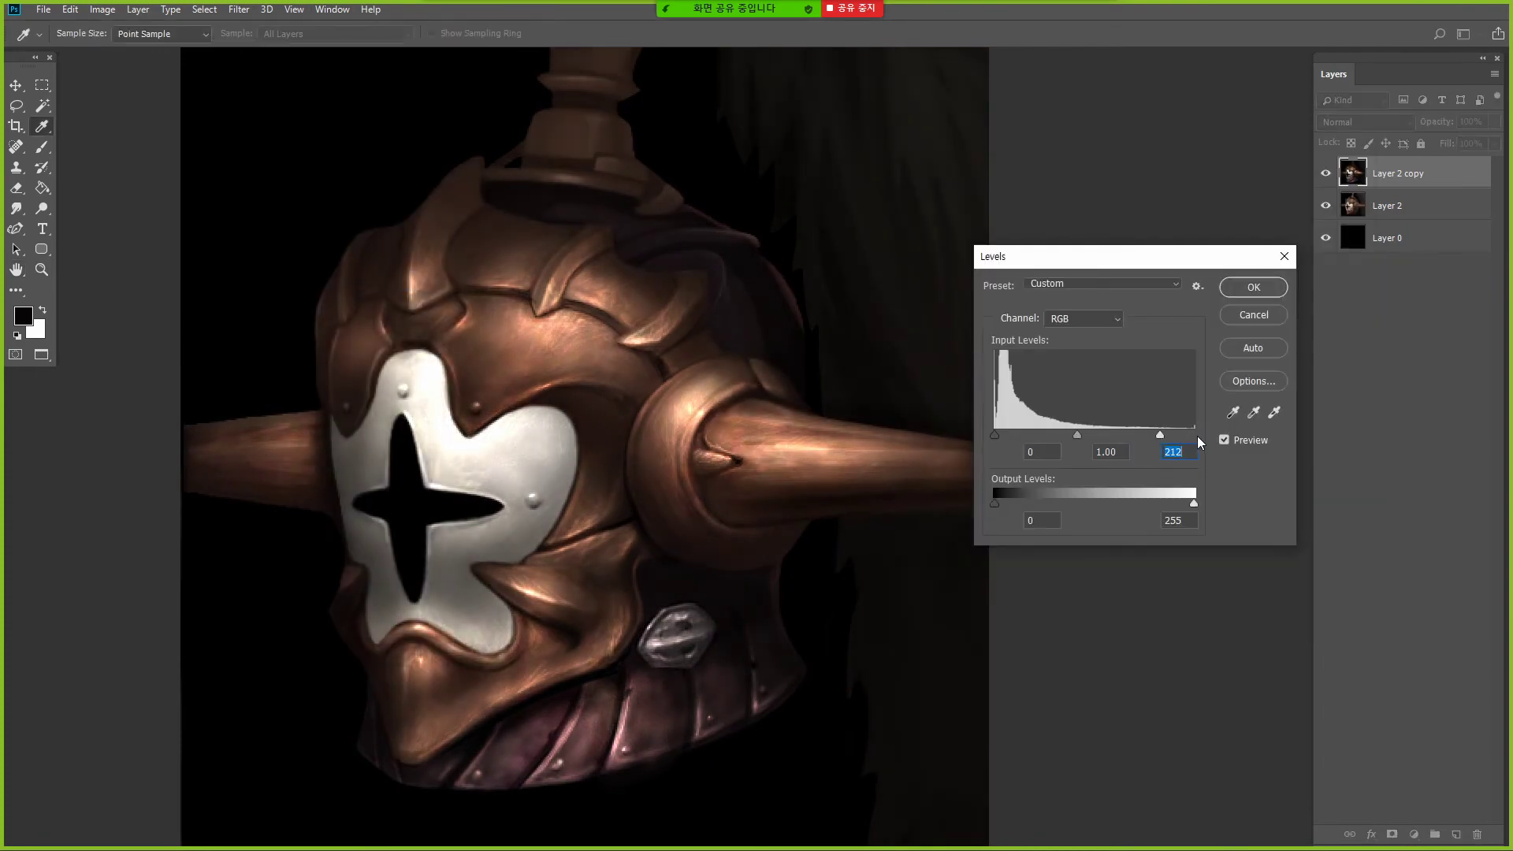
{"action": "left_click", "coordinate": [1253, 287]}
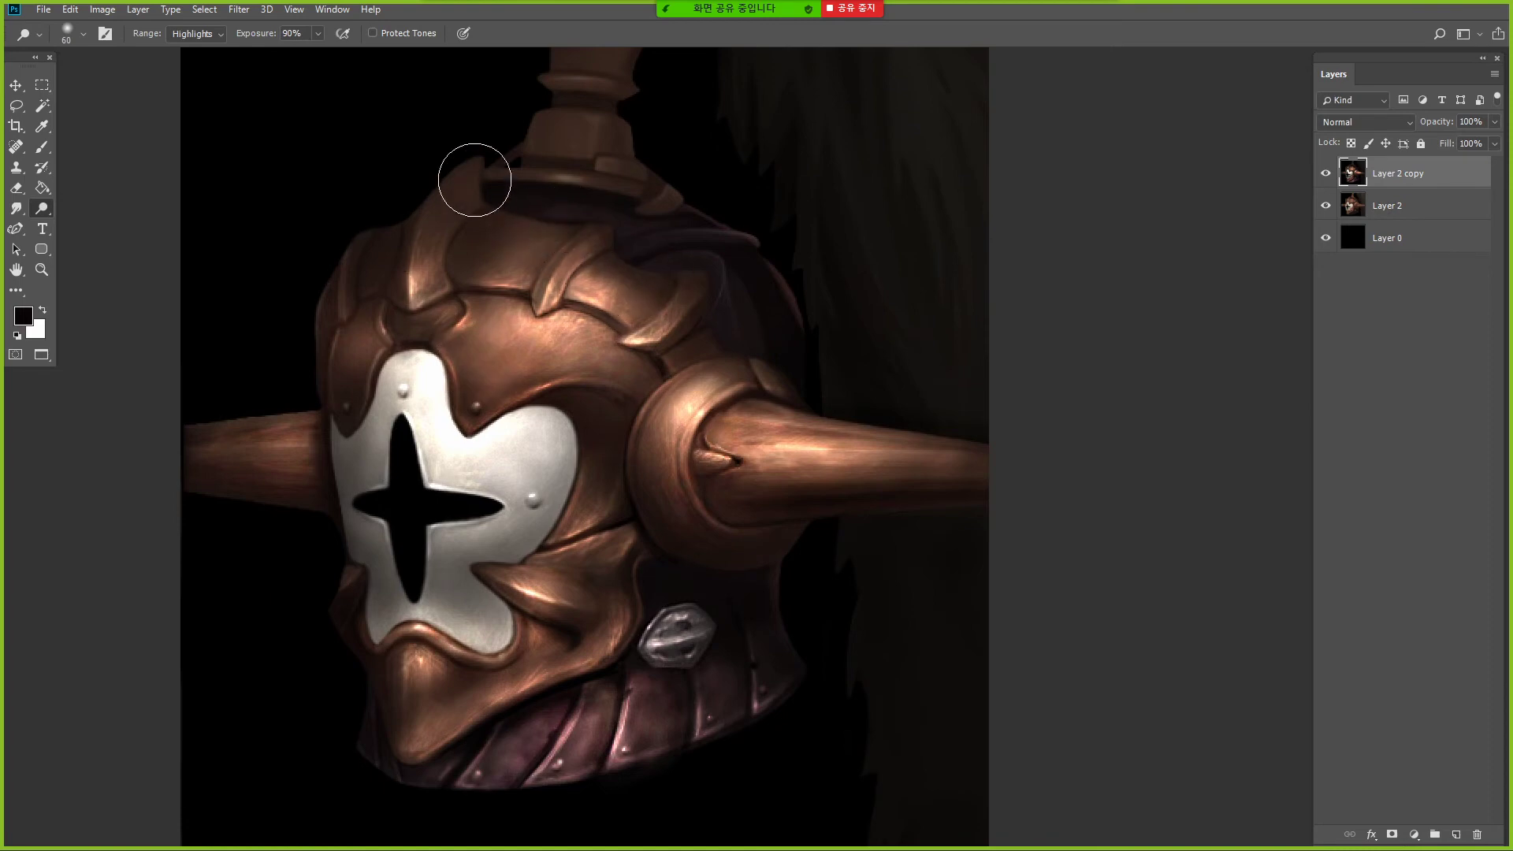
{"action": "key", "text": "u"}
{"action": "left_click", "coordinate": [800, 343]}
{"action": "key", "text": "Escape"}
- Add thin highlights to the far-side copper strap and the rim under the top spike with a fine Dodge brush at 65% exposure
{"action": "key", "text": "o"}
{"action": "scroll", "coordinate": [354, 227], "scroll_direction": "up", "scroll_amount": 3}
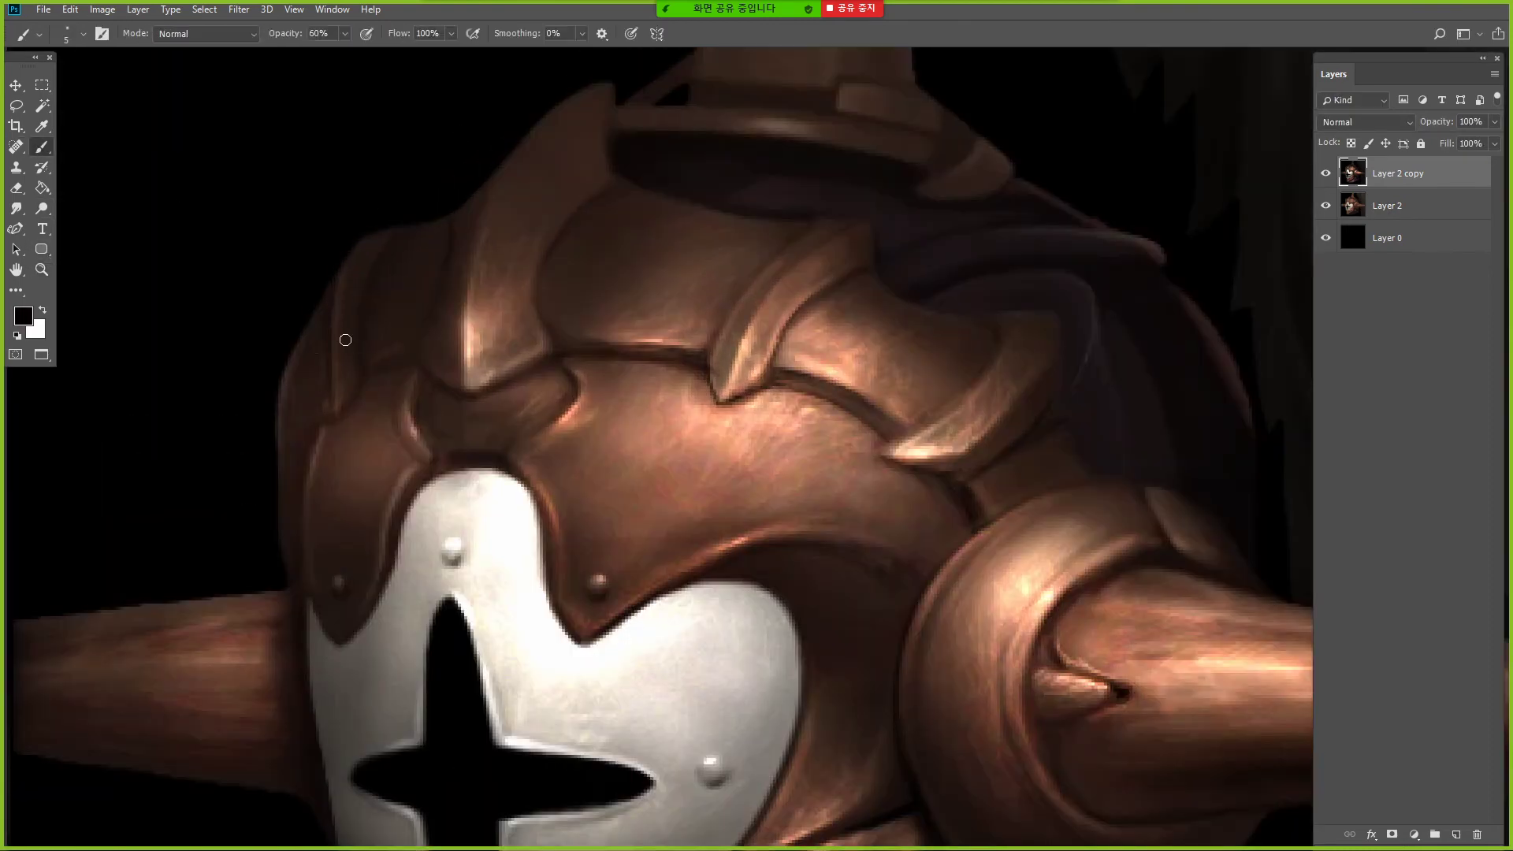
{"action": "key", "text": "bracketleft"}
{"action": "key", "text": "bracketleft"}
{"action": "key", "text": "bracketleft"}
{"action": "key", "text": "bracketleft"}
{"action": "key", "text": "bracketleft"}
{"action": "key", "text": "bracketleft"}
{"action": "key", "text": "bracketleft"}
{"action": "key", "text": "bracketleft"}
{"action": "key", "text": "bracketleft"}
{"action": "key", "text": "bracketleft"}
{"action": "key", "text": "bracketleft"}
{"action": "left_click_drag", "start_coordinate": [339, 397], "coordinate": [345, 360]}
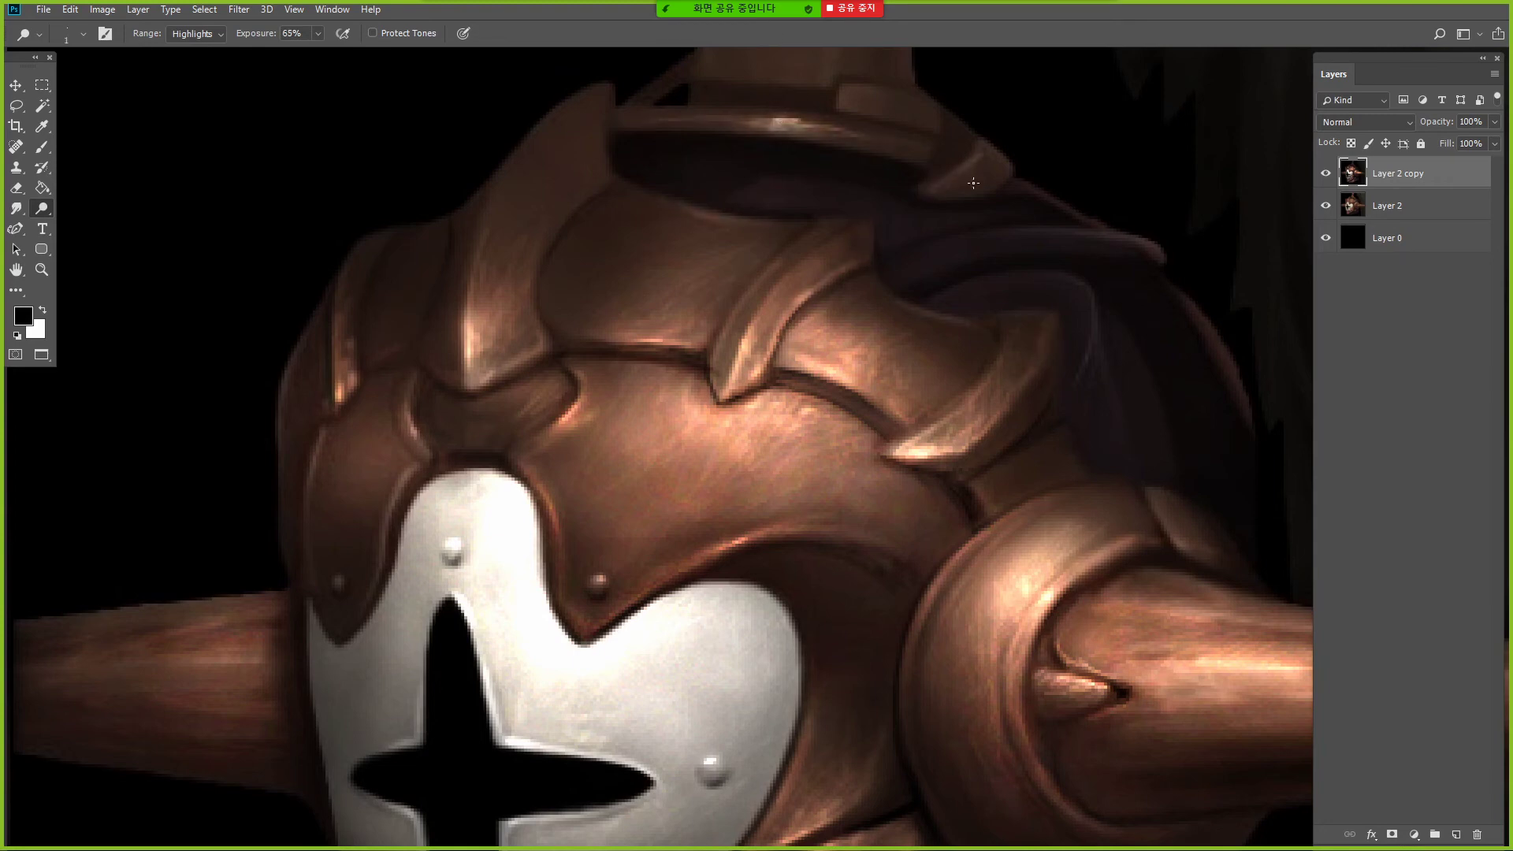
- Highlight the ridge of the upper purple cloth fold with a small Dodge brush at 65% exposure
{"action": "key", "text": "bracketright"}
{"action": "key", "text": "bracketright"}
{"action": "key", "text": "bracketright"}
{"action": "key", "text": "bracketright"}
{"action": "key", "text": "bracketright"}
{"action": "key", "text": "bracketright"}
{"action": "key", "text": "bracketright"}
{"action": "key", "text": "bracketright"}
{"action": "key", "text": "bracketright"}
{"action": "key", "text": "bracketleft"}
{"action": "key", "text": "bracketleft"}
{"action": "key", "text": "bracketleft"}
{"action": "key", "text": "bracketleft"}
{"action": "key", "text": "bracketleft"}
{"action": "key", "text": "bracketleft"}
{"action": "key", "text": "bracketleft"}
{"action": "key", "text": "bracketleft"}
{"action": "key", "text": "bracketleft"}
{"action": "key", "text": "bracketleft"}
{"action": "mouse_move", "coordinate": [1064, 238]}
{"action": "left_mouse_down"}
{"action": "mouse_move", "coordinate": [1000, 238]}
{"action": "mouse_move", "coordinate": [1037, 235]}
{"action": "mouse_move", "coordinate": [972, 260]}
{"action": "mouse_move", "coordinate": [983, 218]}
{"action": "mouse_move", "coordinate": [941, 220]}
{"action": "left_mouse_up"}
- Lighten the purple cloth beneath the top rim with an enlarged Dodge brush at 65% exposure
{"action": "key", "text": "bracketright"}
{"action": "key", "text": "bracketright"}
{"action": "key", "text": "bracketright"}
{"action": "key", "text": "bracketright"}
{"action": "key", "text": "bracketright"}
{"action": "key", "text": "bracketright"}
{"action": "key", "text": "bracketright"}
{"action": "key", "text": "bracketright"}
{"action": "key", "text": "bracketright"}
{"action": "key", "text": "bracketright"}
{"action": "key", "text": "bracketright"}
{"action": "key", "text": "bracketleft"}
{"action": "key", "text": "bracketleft"}
{"action": "key", "text": "bracketleft"}
{"action": "key", "text": "bracketleft"}
{"action": "key", "text": "bracketleft"}
{"action": "key", "text": "bracketleft"}
{"action": "key", "text": "bracketleft"}
{"action": "key", "text": "bracketleft"}
{"action": "key", "text": "bracketleft"}
{"action": "key", "text": "bracketleft"}
{"action": "key", "text": "bracketleft"}
{"action": "key", "text": "bracketright"}
{"action": "key", "text": "bracketright"}
{"action": "key", "text": "bracketright"}
{"action": "key", "text": "bracketright"}
{"action": "key", "text": "bracketright"}
{"action": "key", "text": "bracketright"}
{"action": "key", "text": "bracketright"}
{"action": "key", "text": "bracketright"}
{"action": "key", "text": "bracketright"}
{"action": "key", "text": "bracketright"}
{"action": "key", "text": "bracketright"}
{"action": "key", "text": "bracketright"}
{"action": "key", "text": "bracketright"}
{"action": "mouse_move", "coordinate": [682, 170]}
{"action": "left_mouse_down"}
{"action": "mouse_move", "coordinate": [866, 177]}
{"action": "mouse_move", "coordinate": [877, 213]}
{"action": "left_mouse_up"}
- Brighten the lower purple fold and the cloth bordering the copper bands with Dodge brushes up to size 10 at 65% exposure
{"action": "key", "text": "bracketleft"}
{"action": "key", "text": "bracketleft"}
{"action": "key", "text": "bracketleft"}
{"action": "key", "text": "bracketleft"}
{"action": "key", "text": "bracketleft"}
{"action": "key", "text": "bracketleft"}
{"action": "key", "text": "bracketleft"}
{"action": "key", "text": "bracketleft"}
{"action": "key", "text": "bracketleft"}
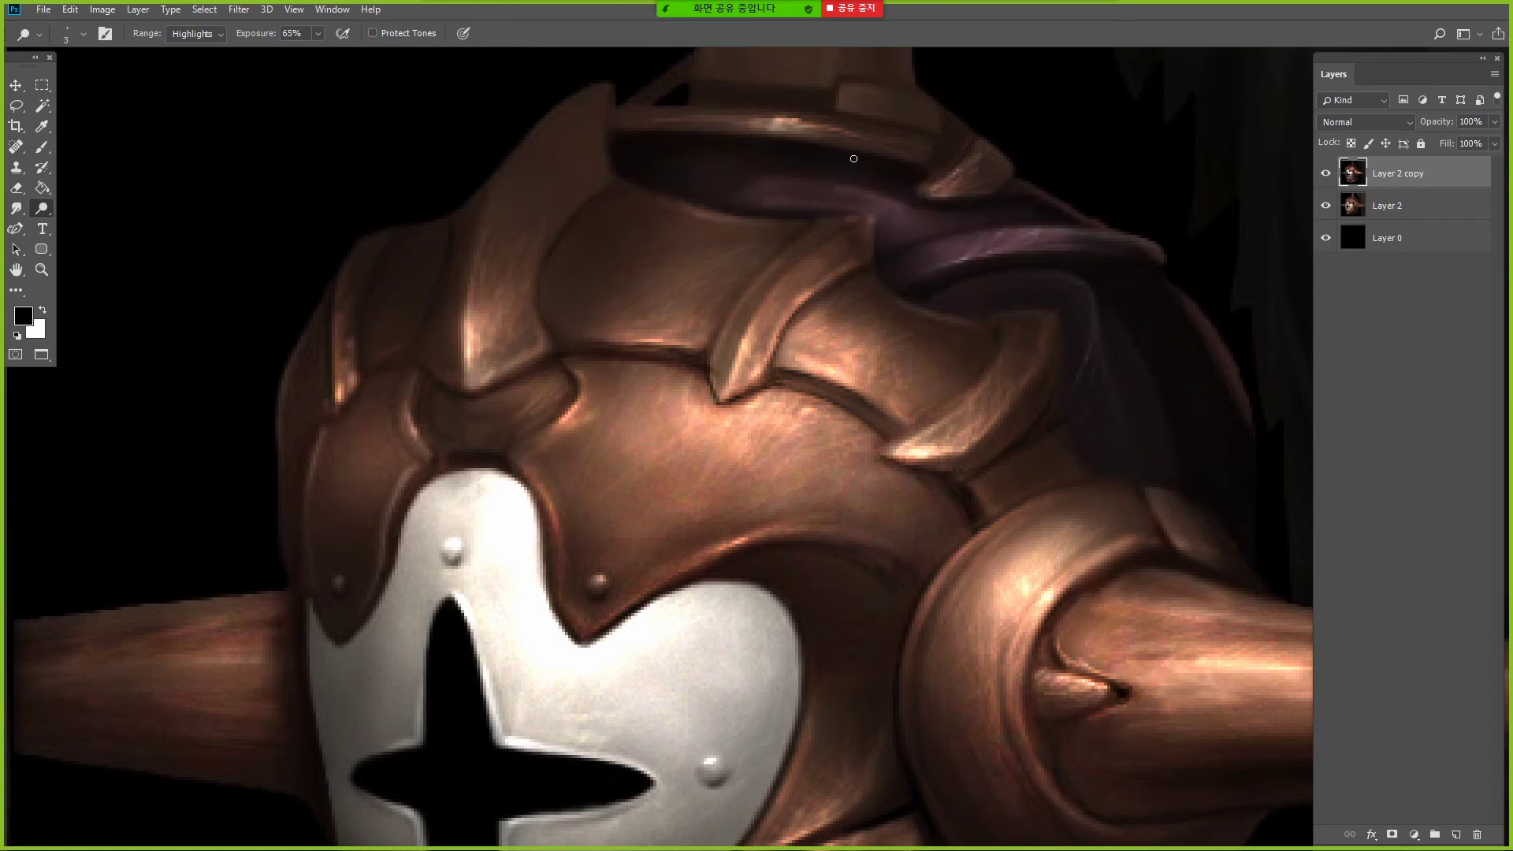
{"action": "key", "text": "bracketright"}
{"action": "left_click_drag", "start_coordinate": [951, 299], "coordinate": [1030, 289]}
{"action": "key", "text": "bracketleft"}
{"action": "mouse_move", "coordinate": [870, 223]}
{"action": "left_mouse_down"}
{"action": "mouse_move", "coordinate": [871, 258]}
{"action": "mouse_move", "coordinate": [950, 314]}
{"action": "mouse_move", "coordinate": [851, 236]}
{"action": "mouse_move", "coordinate": [915, 314]}
{"action": "left_mouse_up"}
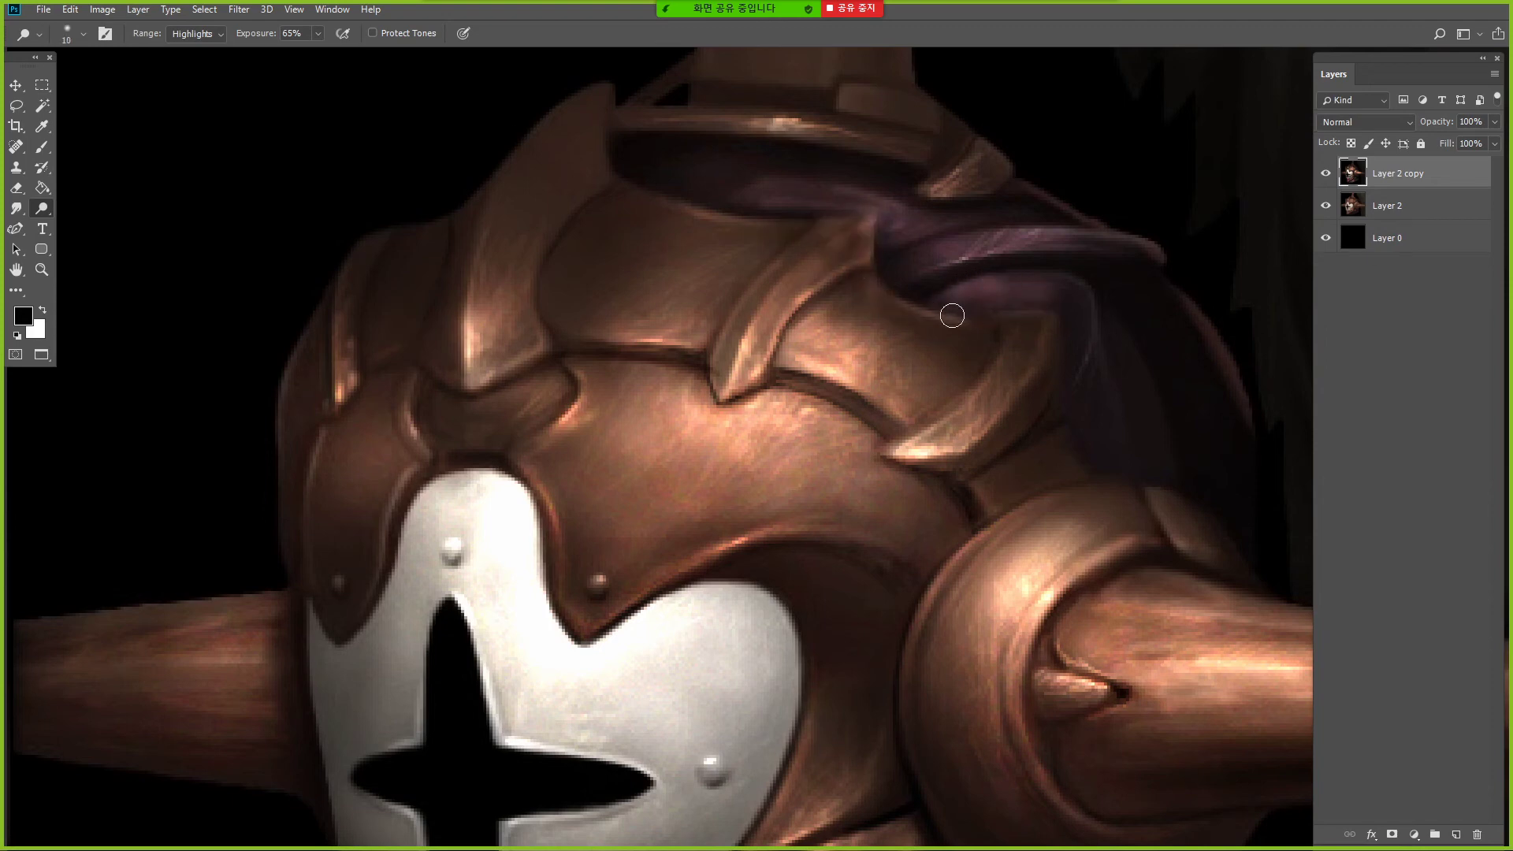
- Deepen the shading along the helmet's overlapping copper bands with a size 5 black Multiply brush, lowering its opacity from 60% to 30%
{"action": "key", "text": "b"}
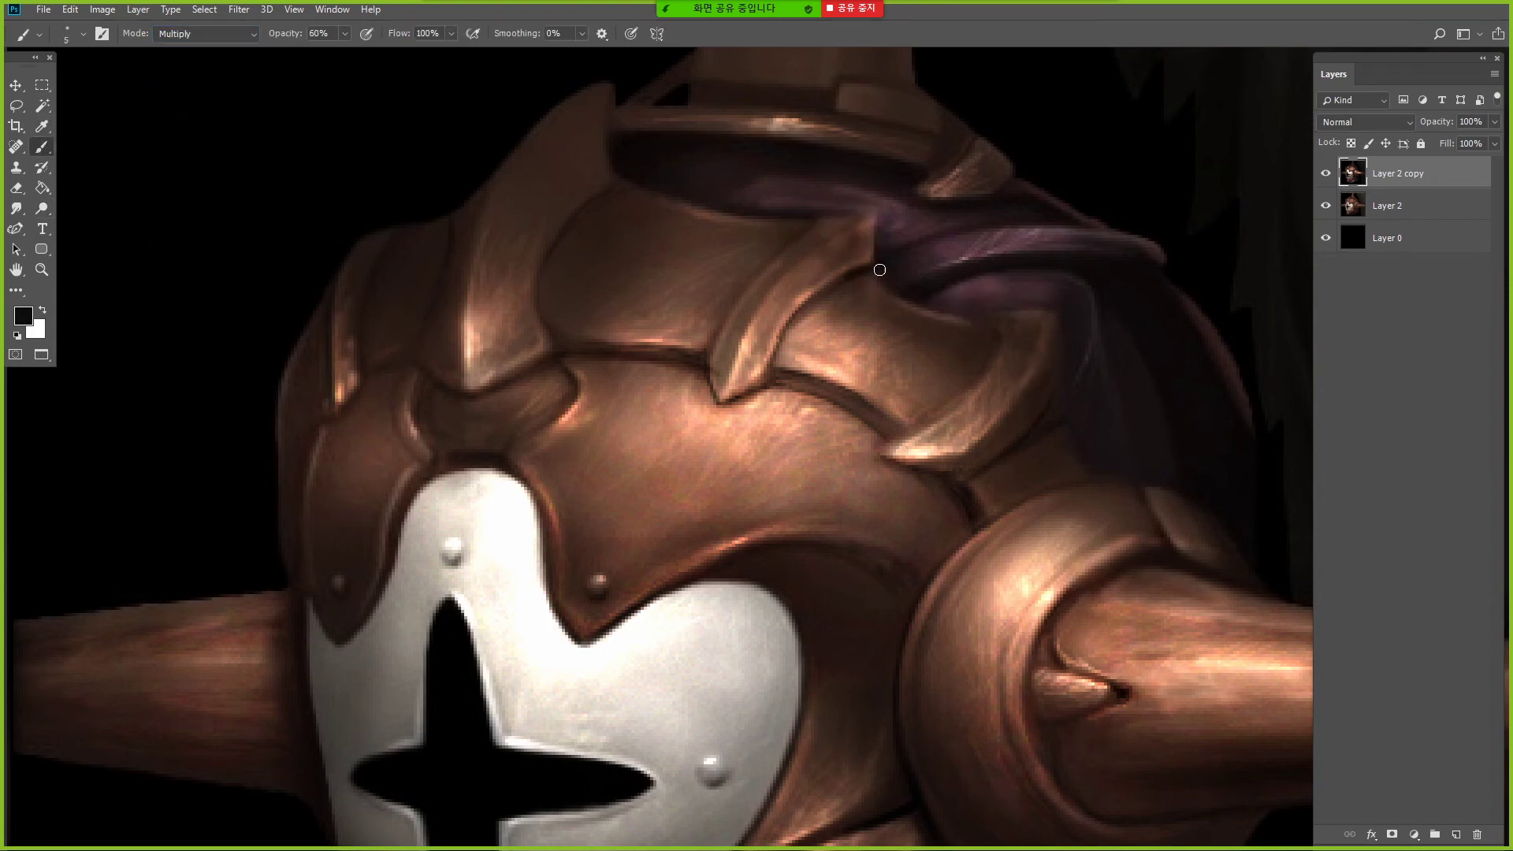
{"action": "left_click_drag", "start_coordinate": [749, 290], "coordinate": [790, 240]}
{"action": "left_click_drag", "start_coordinate": [985, 338], "coordinate": [909, 430]}
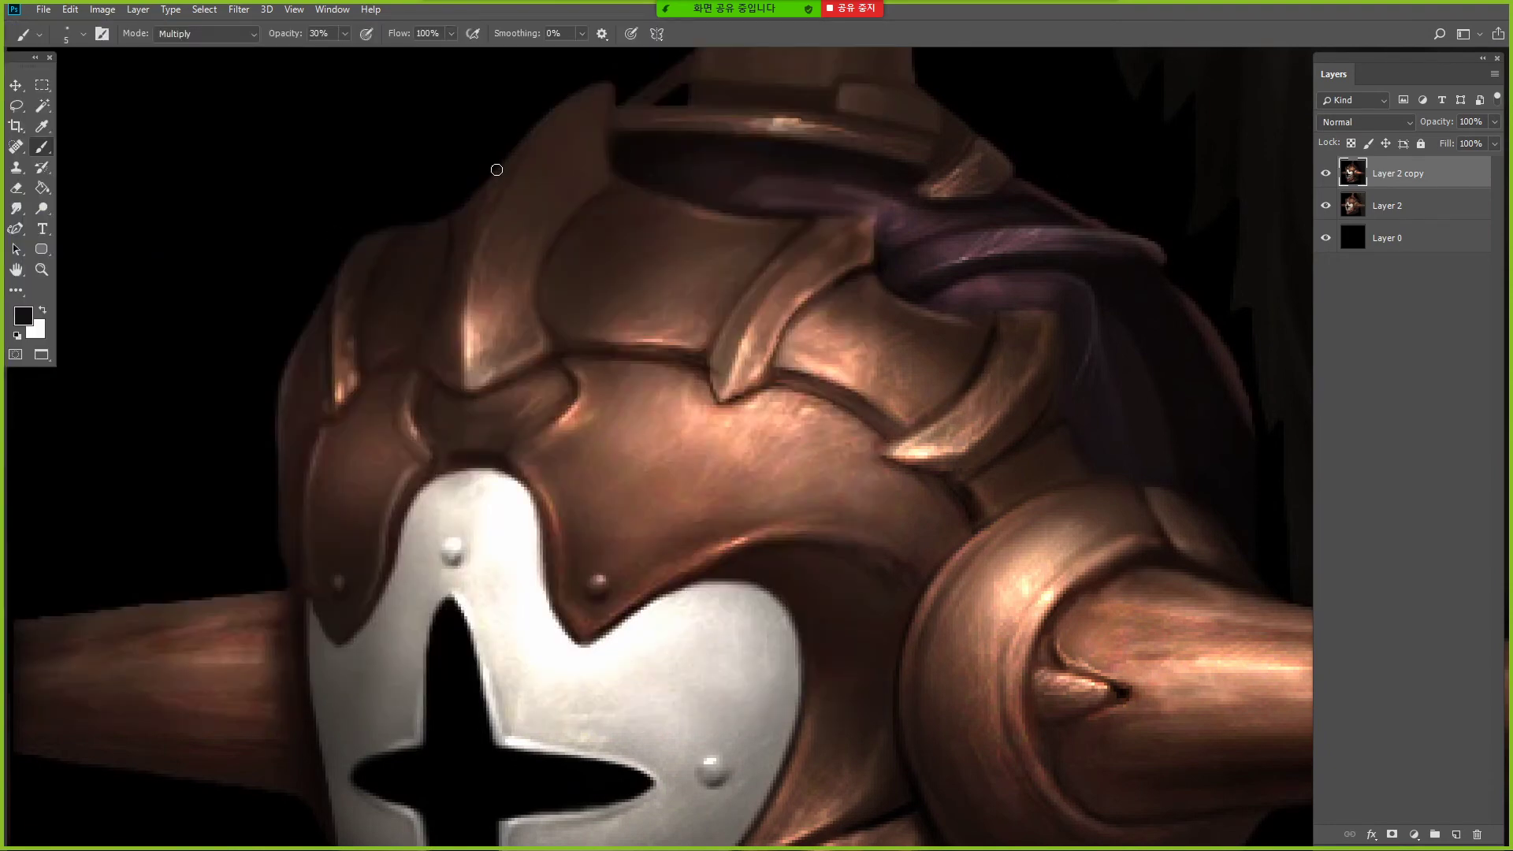
{"action": "left_click", "coordinate": [42, 209]}
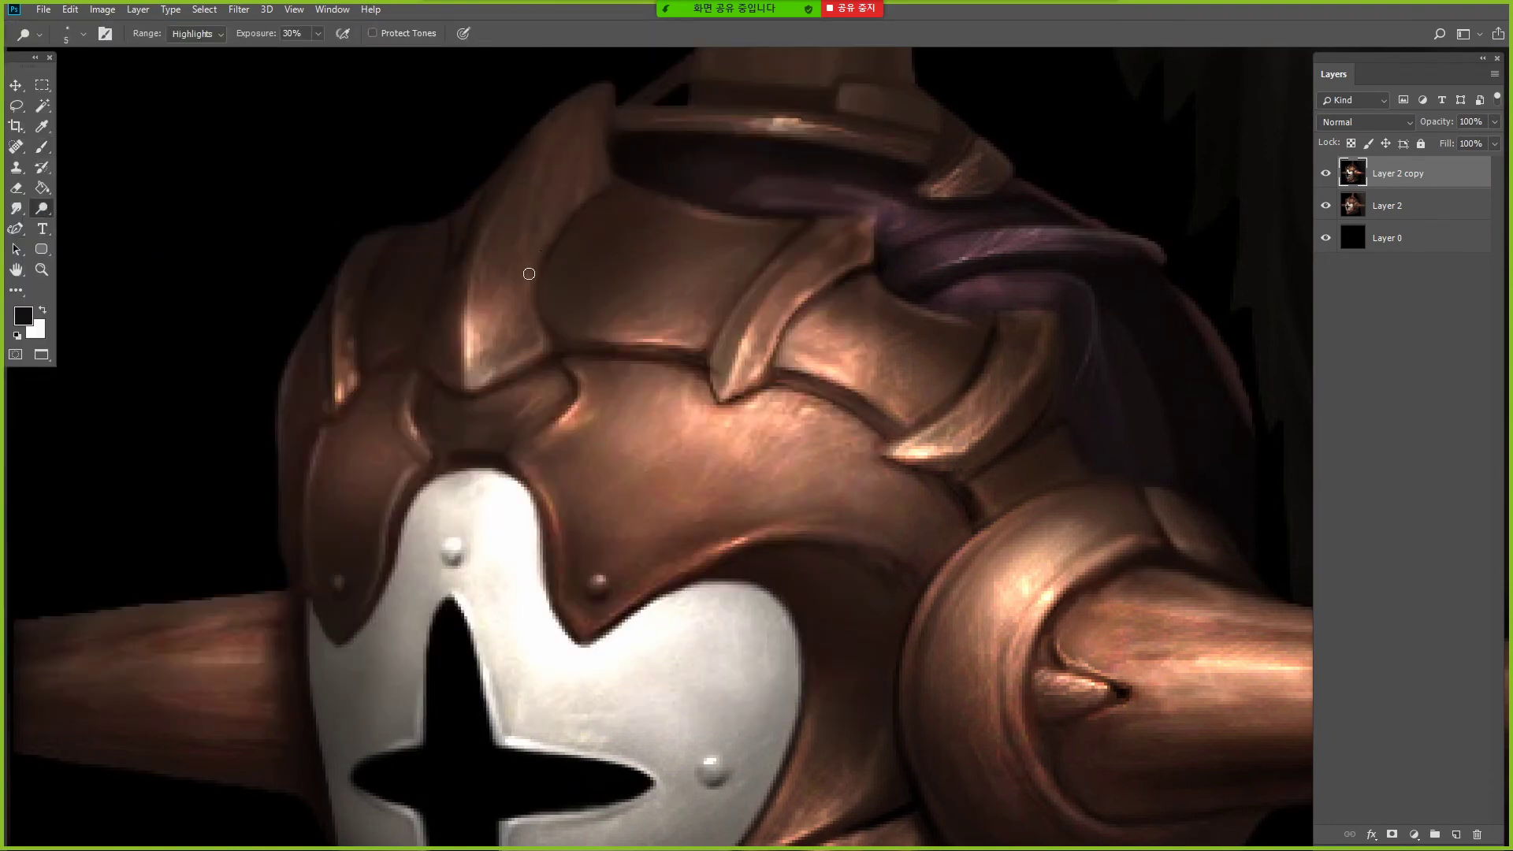
- Brighten the copper plate between the two overlapping bands with a size 30 Dodge brush at 30% exposure
{"action": "key", "text": "bracketright"}
{"action": "key", "text": "bracketright"}
{"action": "key", "text": "bracketright"}
{"action": "key", "text": "bracketright"}
{"action": "key", "text": "bracketright"}
{"action": "key", "text": "bracketright"}
{"action": "key", "text": "bracketright"}
{"action": "key", "text": "bracketright"}
{"action": "key", "text": "bracketright"}
{"action": "key", "text": "bracketright"}
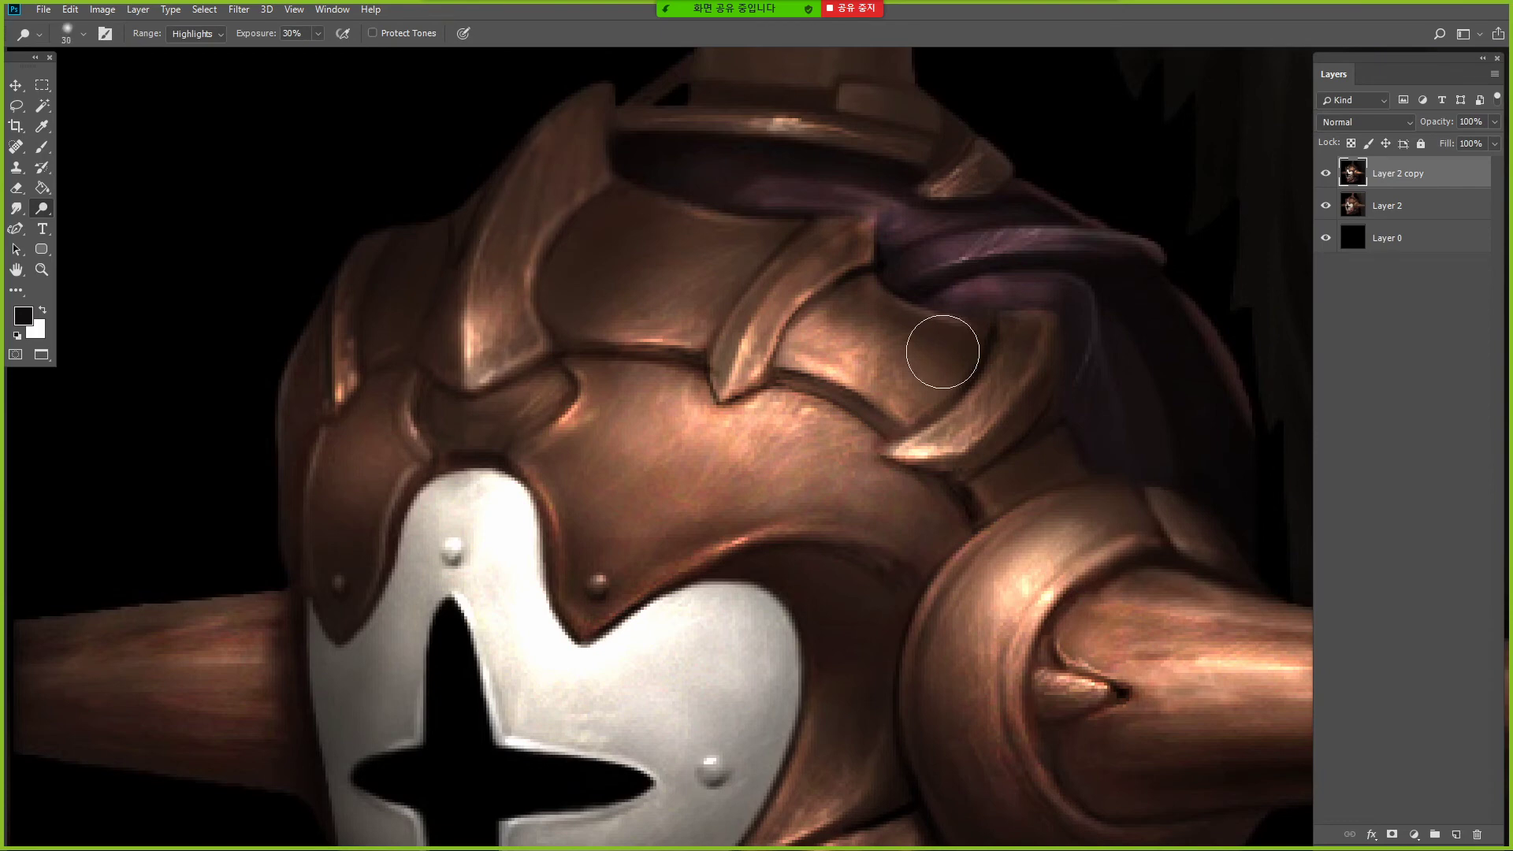
{"action": "left_click_drag", "start_coordinate": [930, 341], "coordinate": [895, 368]}
- Highlight the edge of the small copper plate behind the side horn with a size 4 Dodge brush at 30% exposure
{"action": "key", "text": "bracketleft"}
{"action": "key", "text": "bracketleft"}
{"action": "key", "text": "bracketleft"}
{"action": "key", "text": "bracketleft"}
{"action": "key", "text": "bracketleft"}
{"action": "key", "text": "bracketleft"}
{"action": "key", "text": "bracketleft"}
{"action": "key", "text": "bracketleft"}
{"action": "left_click_drag", "start_coordinate": [1139, 543], "coordinate": [1184, 546]}
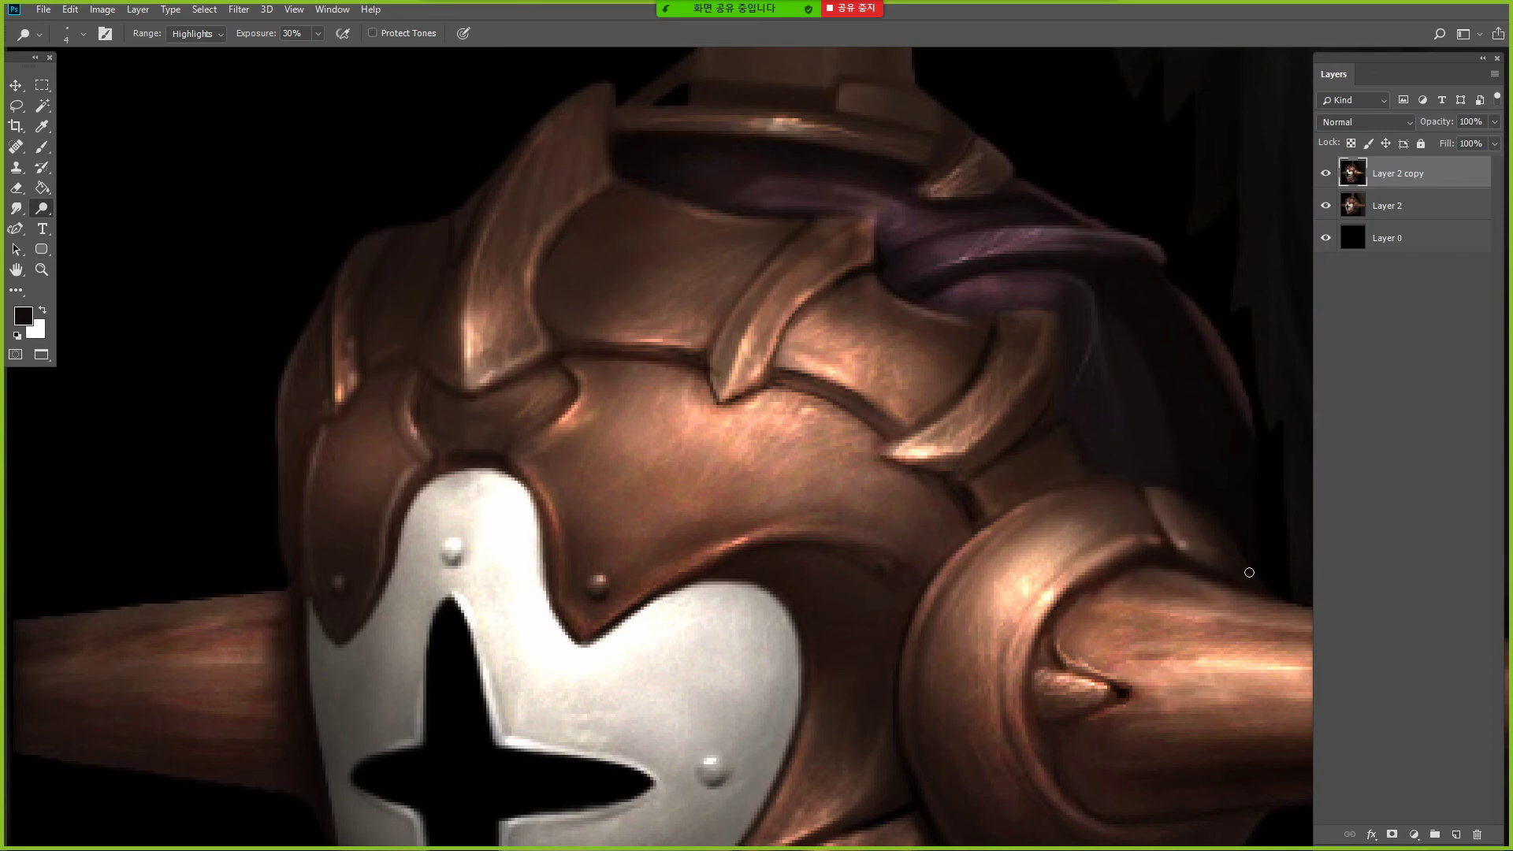
- Brighten the helmet's upper copper area and the jaw guard above the collar with a size 100 Dodge brush at 90% exposure
{"action": "key", "text": "b"}
{"action": "left_click", "coordinate": [973, 601], "text": "alt"}
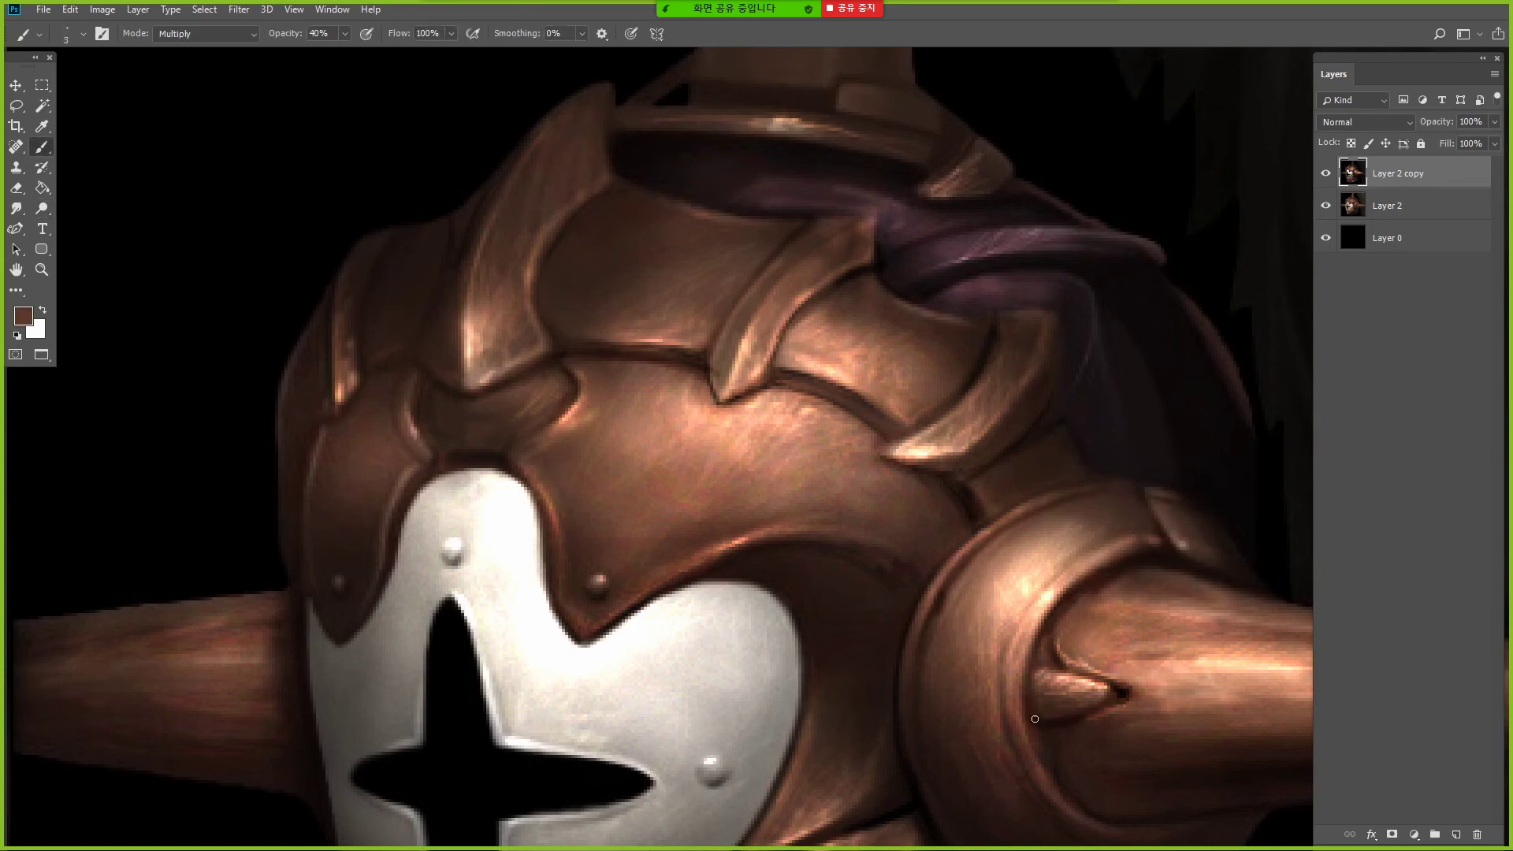
{"action": "double_click", "coordinate": [44, 270]}
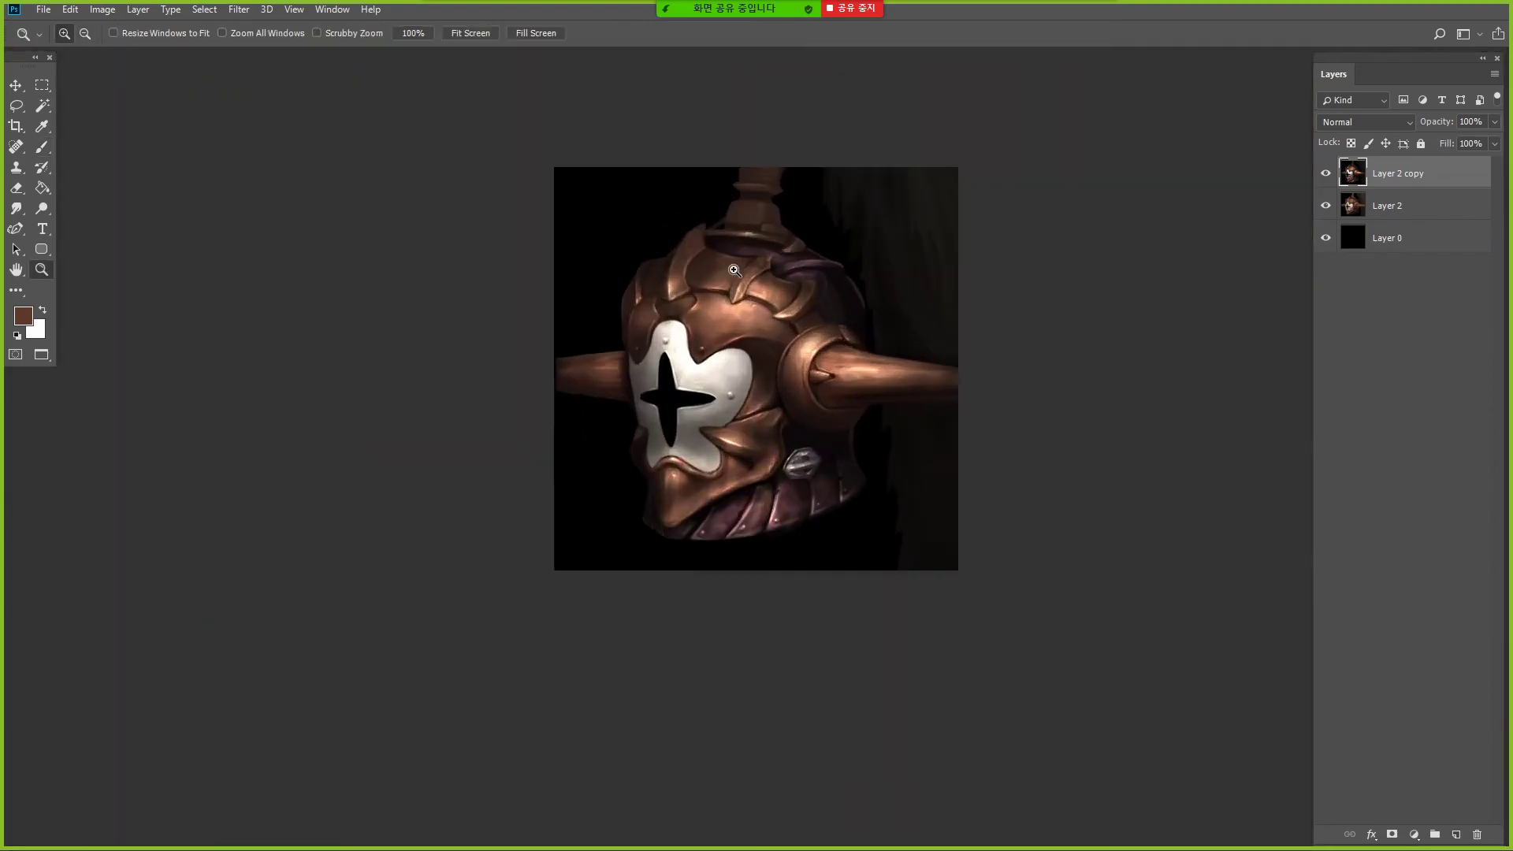
{"action": "left_click", "coordinate": [750, 260]}
{"action": "left_click", "coordinate": [726, 272]}
{"action": "key", "text": "o"}
{"action": "key", "text": "bracketright"}
{"action": "key", "text": "bracketright"}
{"action": "key", "text": "bracketright"}
{"action": "key", "text": "bracketright"}
{"action": "key", "text": "bracketright"}
{"action": "key", "text": "bracketright"}
{"action": "key", "text": "bracketright"}
{"action": "key", "text": "bracketright"}
{"action": "key", "text": "bracketright"}
{"action": "key", "text": "bracketright"}
{"action": "key", "text": "bracketright"}
{"action": "key", "text": "bracketright"}
{"action": "key", "text": "bracketright"}
{"action": "key", "text": "bracketright"}
{"action": "key", "text": "bracketright"}
{"action": "mouse_move", "coordinate": [557, 270]}
{"action": "left_mouse_down"}
{"action": "mouse_move", "coordinate": [570, 281]}
{"action": "mouse_move", "coordinate": [556, 288]}
{"action": "left_mouse_up"}
{"action": "double_click", "coordinate": [42, 269]}
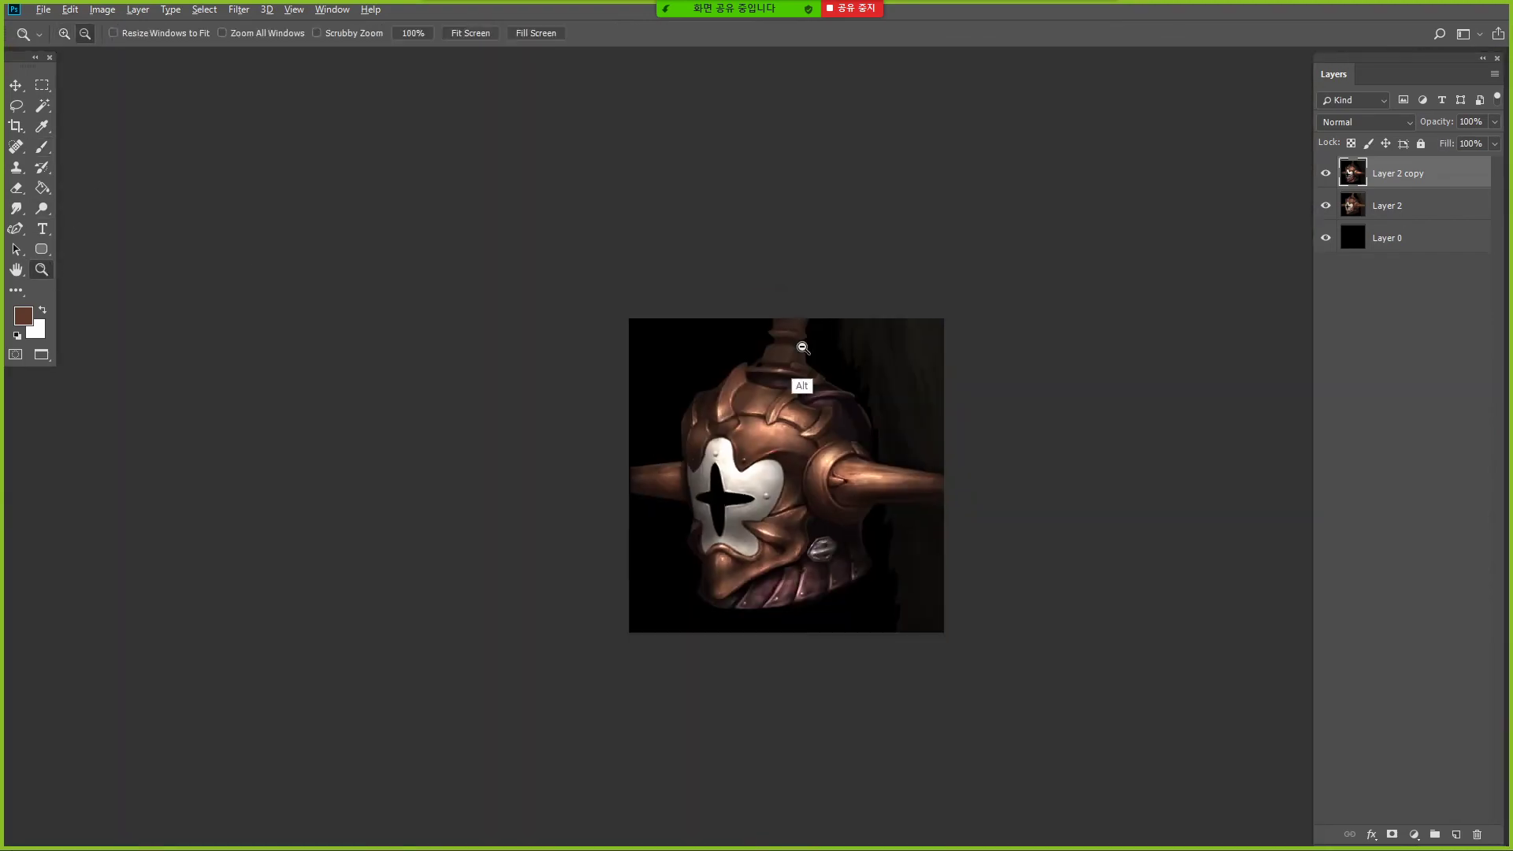
{"action": "left_click", "coordinate": [873, 518]}
{"action": "left_click", "coordinate": [42, 209]}
{"action": "mouse_move", "coordinate": [776, 585]}
{"action": "left_mouse_down"}
{"action": "mouse_move", "coordinate": [749, 600]}
{"action": "mouse_move", "coordinate": [755, 638]}
{"action": "left_mouse_up"}
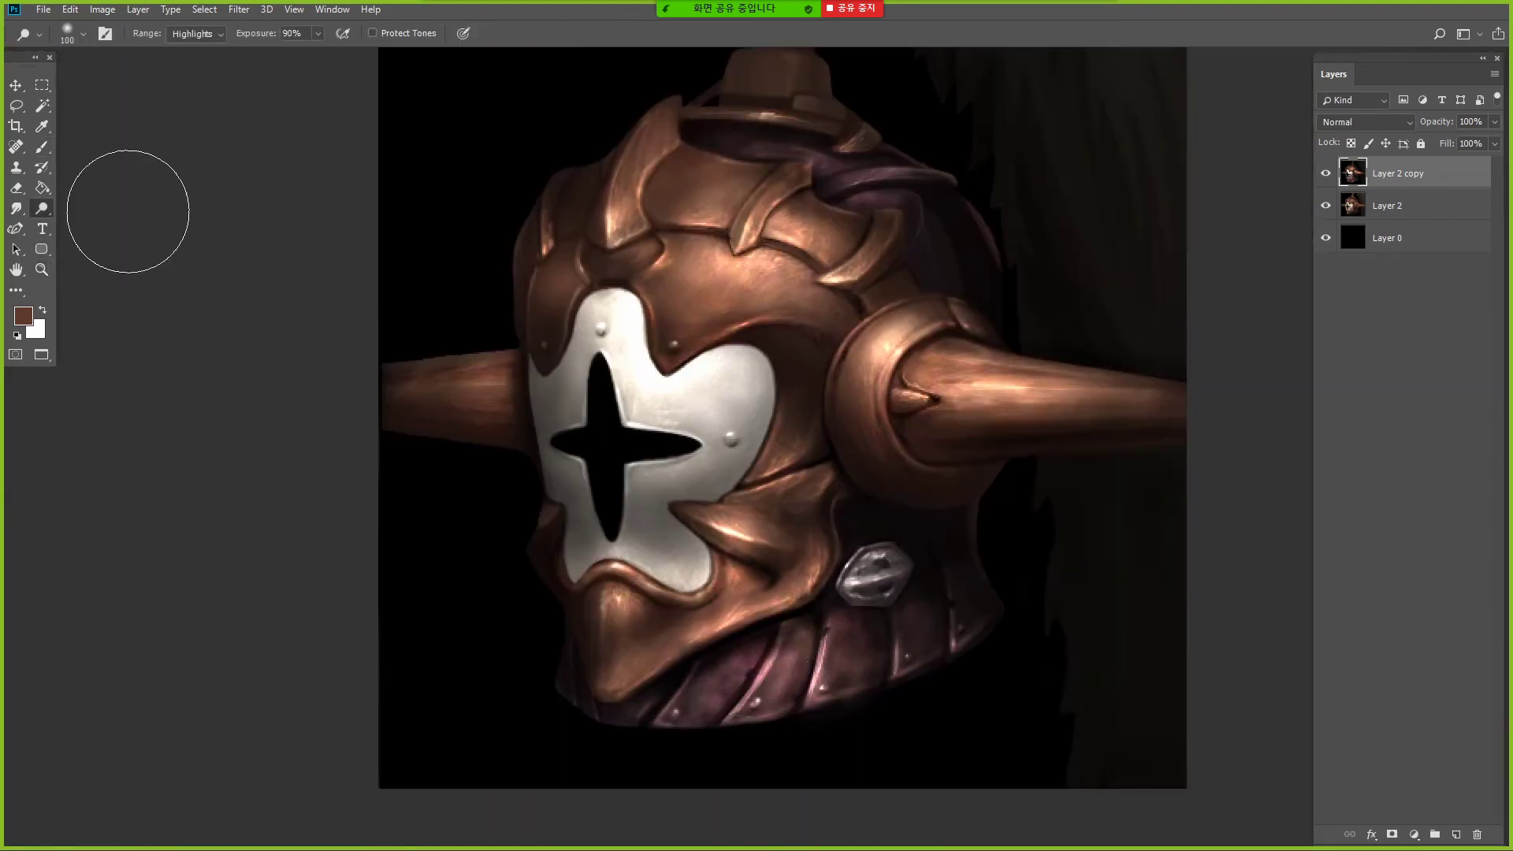
- Lighten the base of the plume holder on top of the helmet with a reduced Dodge brush
{"action": "double_click", "coordinate": [42, 270]}
{"action": "left_click", "coordinate": [832, 165]}
{"action": "left_click", "coordinate": [834, 162]}
{"action": "left_click", "coordinate": [834, 162]}
{"action": "left_click", "coordinate": [42, 209]}
{"action": "key", "text": "bracketleft"}
{"action": "key", "text": "bracketleft"}
{"action": "key", "text": "bracketleft"}
{"action": "key", "text": "bracketleft"}
{"action": "key", "text": "bracketleft"}
{"action": "key", "text": "bracketleft"}
{"action": "key", "text": "bracketleft"}
{"action": "key", "text": "bracketleft"}
{"action": "key", "text": "bracketleft"}
{"action": "key", "text": "bracketleft"}
{"action": "key", "text": "bracketleft"}
{"action": "mouse_move", "coordinate": [670, 284]}
{"action": "left_mouse_down"}
{"action": "mouse_move", "coordinate": [628, 338]}
{"action": "mouse_move", "coordinate": [593, 340]}
{"action": "left_mouse_up"}
- Highlight the raised notch at the foot of the plume holder with a smaller Dodge brush at 30% exposure
{"action": "key", "text": "bracketleft"}
{"action": "key", "text": "bracketleft"}
{"action": "key", "text": "bracketleft"}
{"action": "key", "text": "bracketleft"}
{"action": "key", "text": "bracketleft"}
{"action": "key", "text": "bracketleft"}
{"action": "key", "text": "bracketleft"}
{"action": "key", "text": "bracketleft"}
{"action": "key", "text": "bracketright"}
{"action": "key", "text": "bracketright"}
{"action": "key", "text": "bracketright"}
{"action": "key", "text": "bracketright"}
{"action": "key", "text": "3"}
{"action": "left_click_drag", "start_coordinate": [712, 362], "coordinate": [667, 371]}
- Highlight the upper edge of the plume holder's base cylinder with a size 3 Dodge brush at 30% exposure
{"action": "key", "text": "bracketright"}
{"action": "key", "text": "bracketleft"}
{"action": "key", "text": "bracketleft"}
{"action": "key", "text": "bracketleft"}
{"action": "key", "text": "bracketleft"}
{"action": "key", "text": "bracketleft"}
{"action": "key", "text": "bracketleft"}
{"action": "left_click_drag", "start_coordinate": [637, 270], "coordinate": [668, 281]}
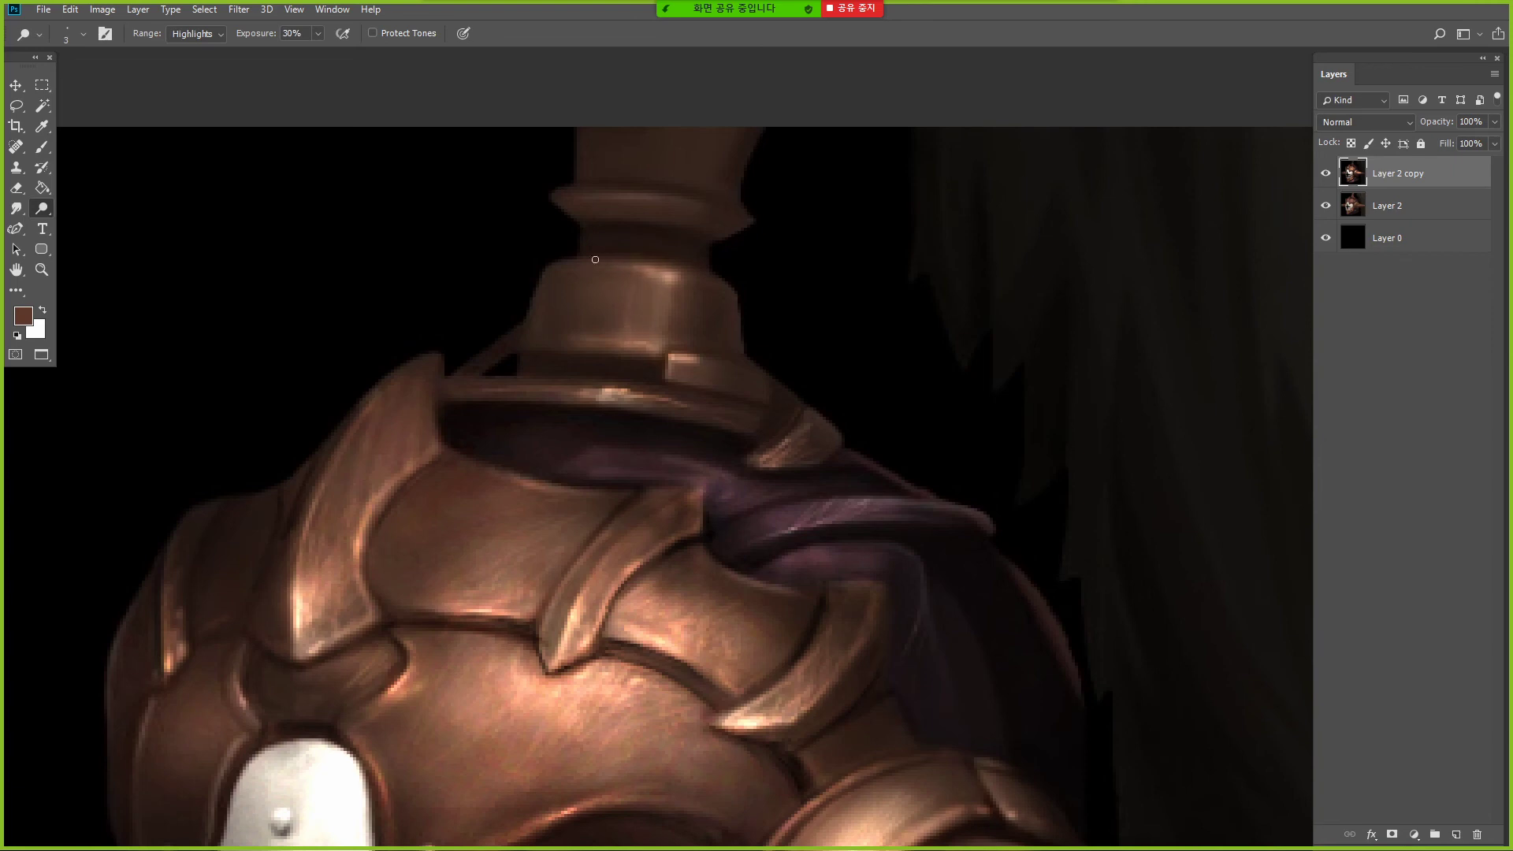
- Brighten the flared ring of the plume holder with horizontal Dodge strokes at 40% exposure
{"action": "key", "text": "bracketright"}
{"action": "key", "text": "bracketright"}
{"action": "key", "text": "bracketright"}
{"action": "key", "text": "bracketright"}
{"action": "key", "text": "bracketright"}
{"action": "key", "text": "bracketright"}
{"action": "key", "text": "bracketright"}
{"action": "key", "text": "4"}
{"action": "key", "text": "bracketleft"}
{"action": "key", "text": "bracketleft"}
{"action": "key", "text": "bracketleft"}
{"action": "key", "text": "bracketleft"}
{"action": "left_click_drag", "start_coordinate": [629, 201], "coordinate": [688, 206]}
{"action": "left_click_drag", "start_coordinate": [581, 189], "coordinate": [704, 200]}
{"action": "left_click_drag", "start_coordinate": [623, 195], "coordinate": [734, 207]}
- Paint the neck below the plume holder's ring with sampled copper, using a size 3 Normal brush at 40% opacity
{"action": "left_click", "coordinate": [42, 147]}
{"action": "left_click", "coordinate": [692, 200], "text": "alt"}
{"action": "left_click_drag", "start_coordinate": [637, 216], "coordinate": [635, 230]}
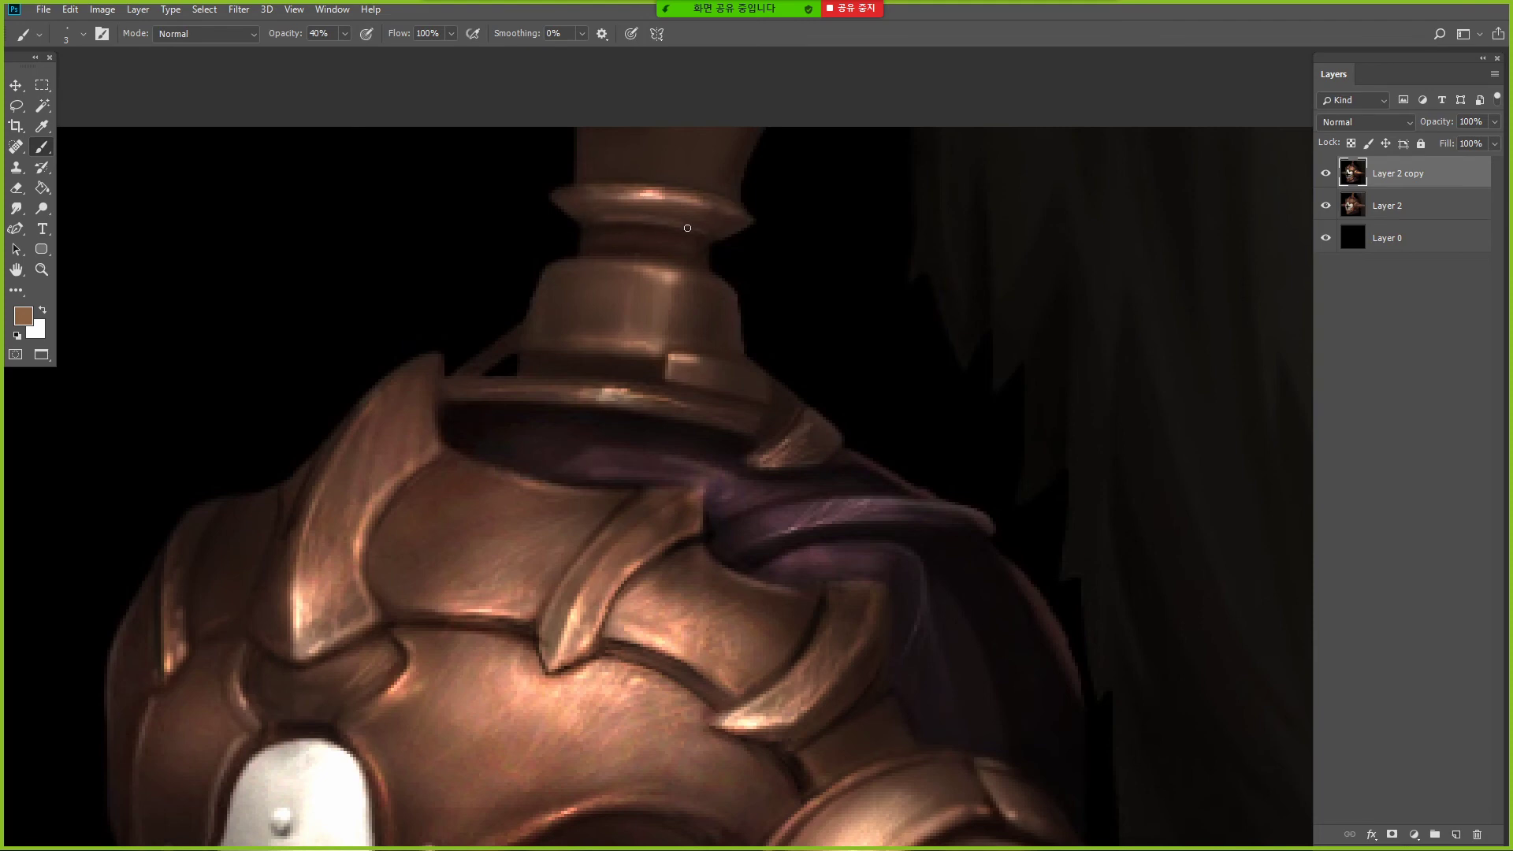
- Shade the plume holder's base cylinder with black and add vertical highlights with a size 3 Dodge brush at 40% exposure
{"action": "key", "text": "o"}
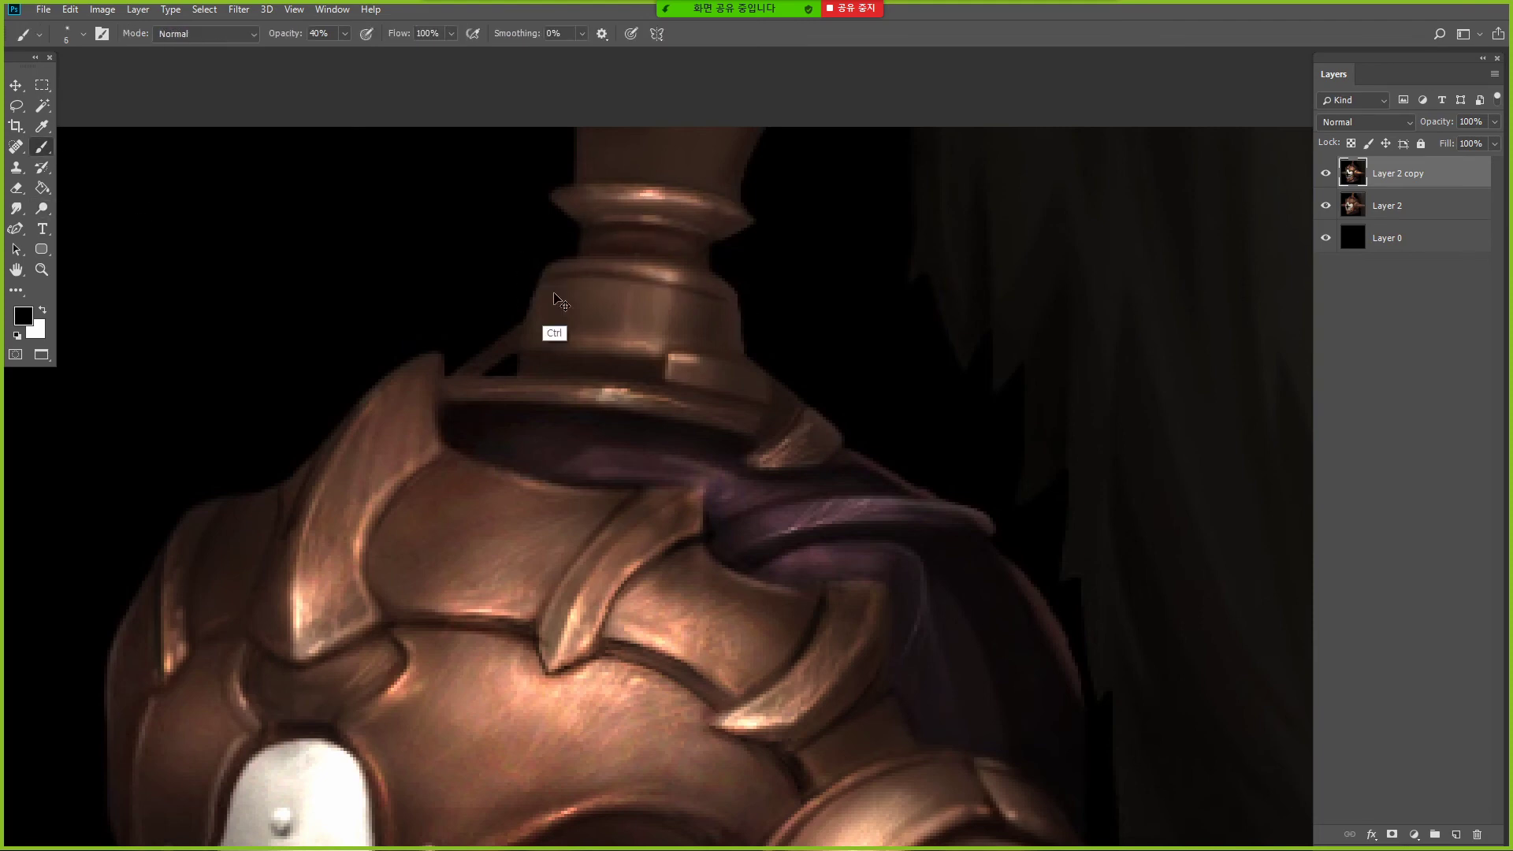
{"action": "key", "text": "d"}
{"action": "key", "text": "b"}
{"action": "left_click", "coordinate": [41, 208]}
{"action": "mouse_move", "coordinate": [623, 295]}
{"action": "left_mouse_down"}
{"action": "mouse_move", "coordinate": [693, 294]}
{"action": "mouse_move", "coordinate": [662, 338]}
{"action": "left_mouse_up"}
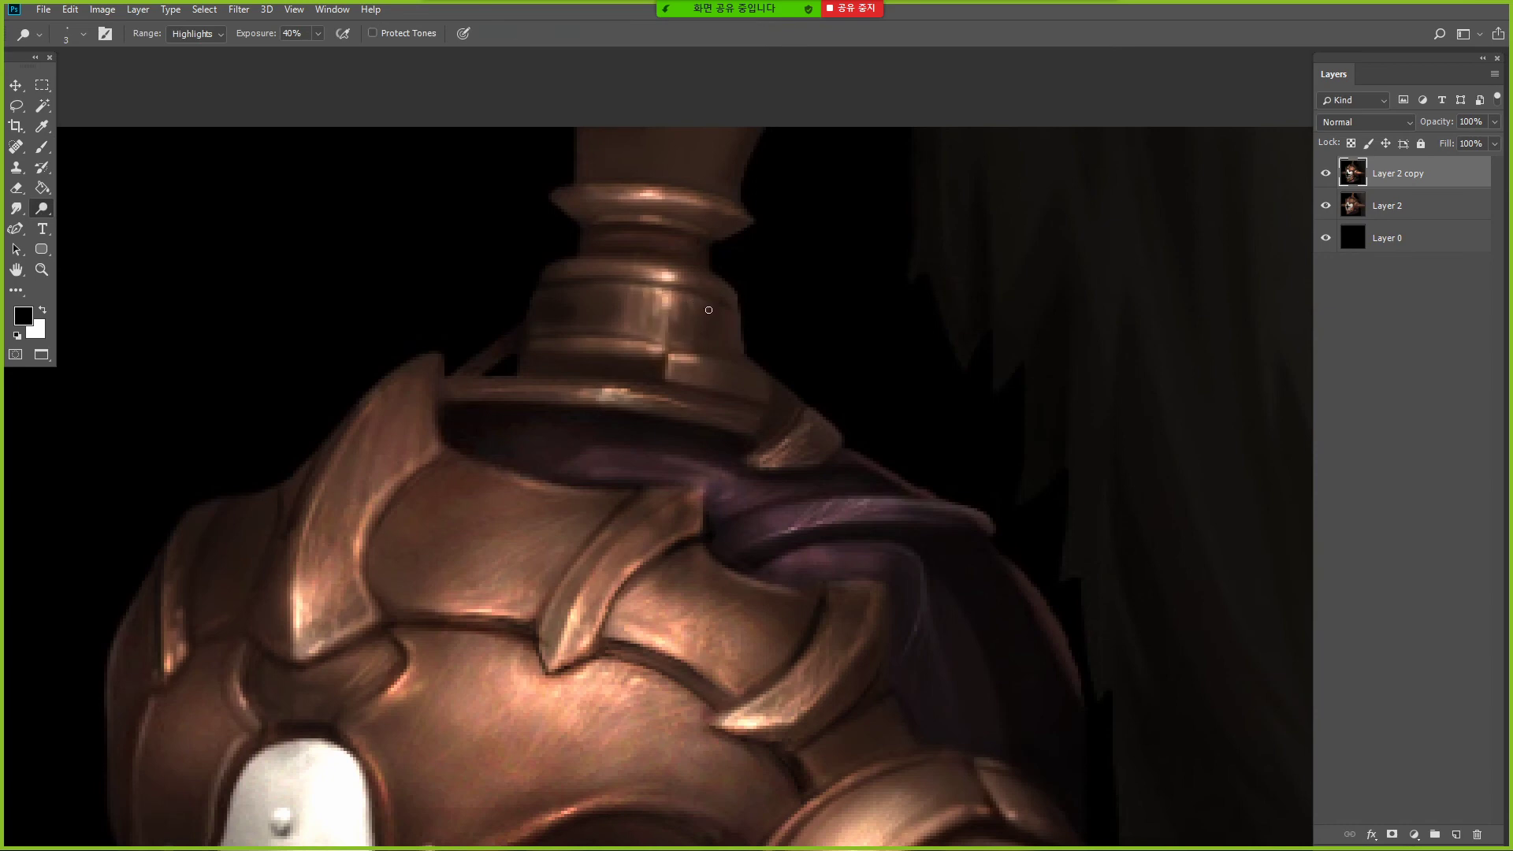
- Lasso the plume stem above the copper ring, desaturate it to grey with Hue/Saturation, and deselect it
{"action": "key", "text": "l"}
{"action": "mouse_move", "coordinate": [548, 129]}
{"action": "left_mouse_down"}
{"action": "mouse_move", "coordinate": [781, 218]}
{"action": "mouse_move", "coordinate": [842, 126]}
{"action": "left_mouse_up"}
{"action": "key", "text": "ctrl+u"}
{"action": "key", "text": "Return"}
{"action": "key", "text": "ctrl+d"}
{"action": "left_click", "coordinate": [41, 208]}
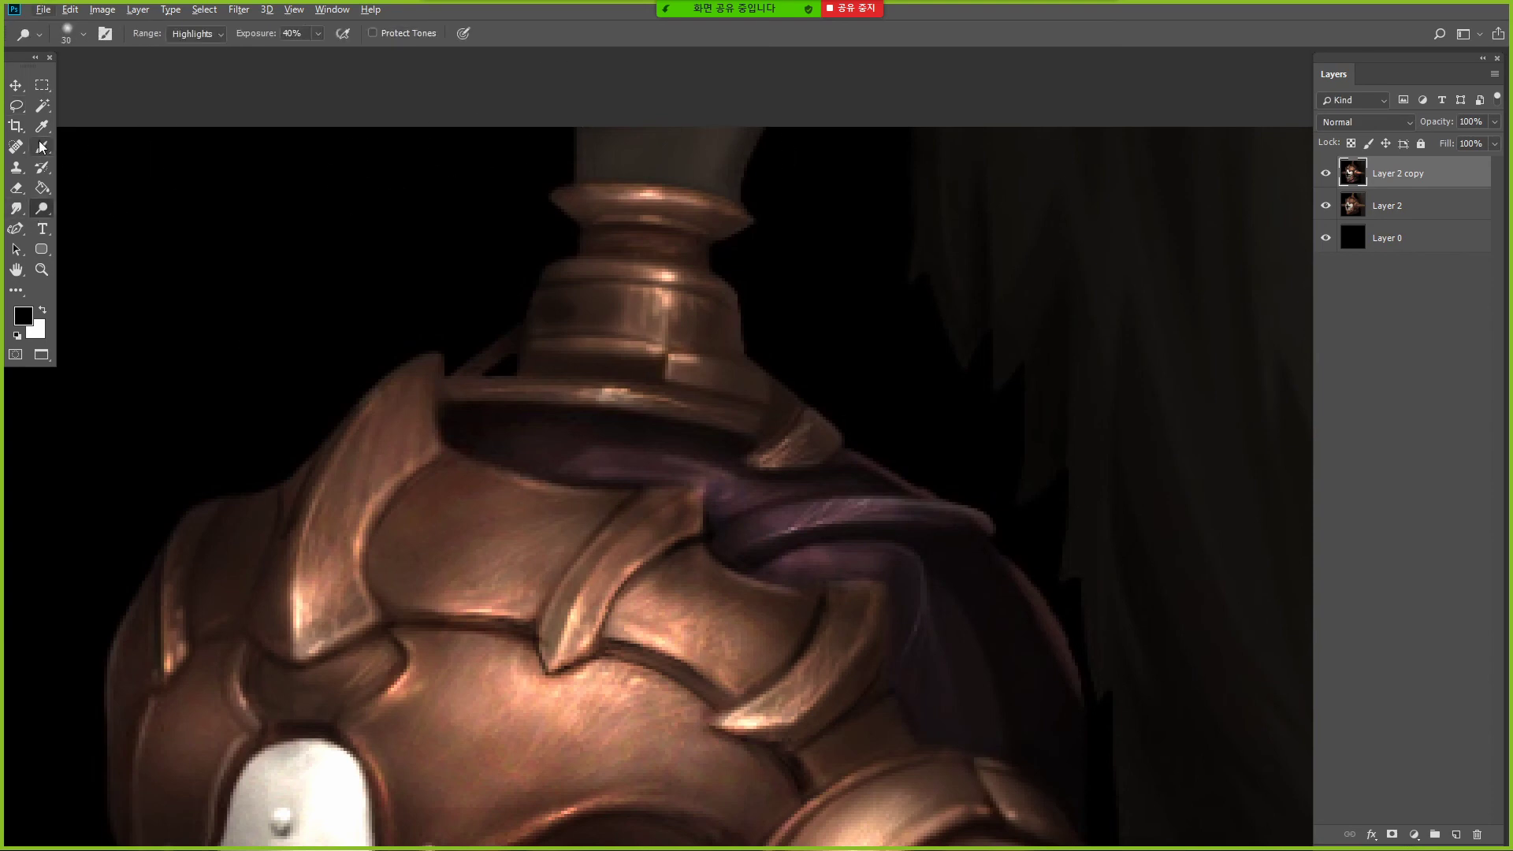
- Paint dark and grey hair strands on the plume stem with a small Normal brush, lowering its opacity to 30%
{"action": "left_click", "coordinate": [41, 147]}
{"action": "left_click_drag", "start_coordinate": [614, 149], "coordinate": [788, 144]}
{"action": "left_click", "coordinate": [42, 209]}
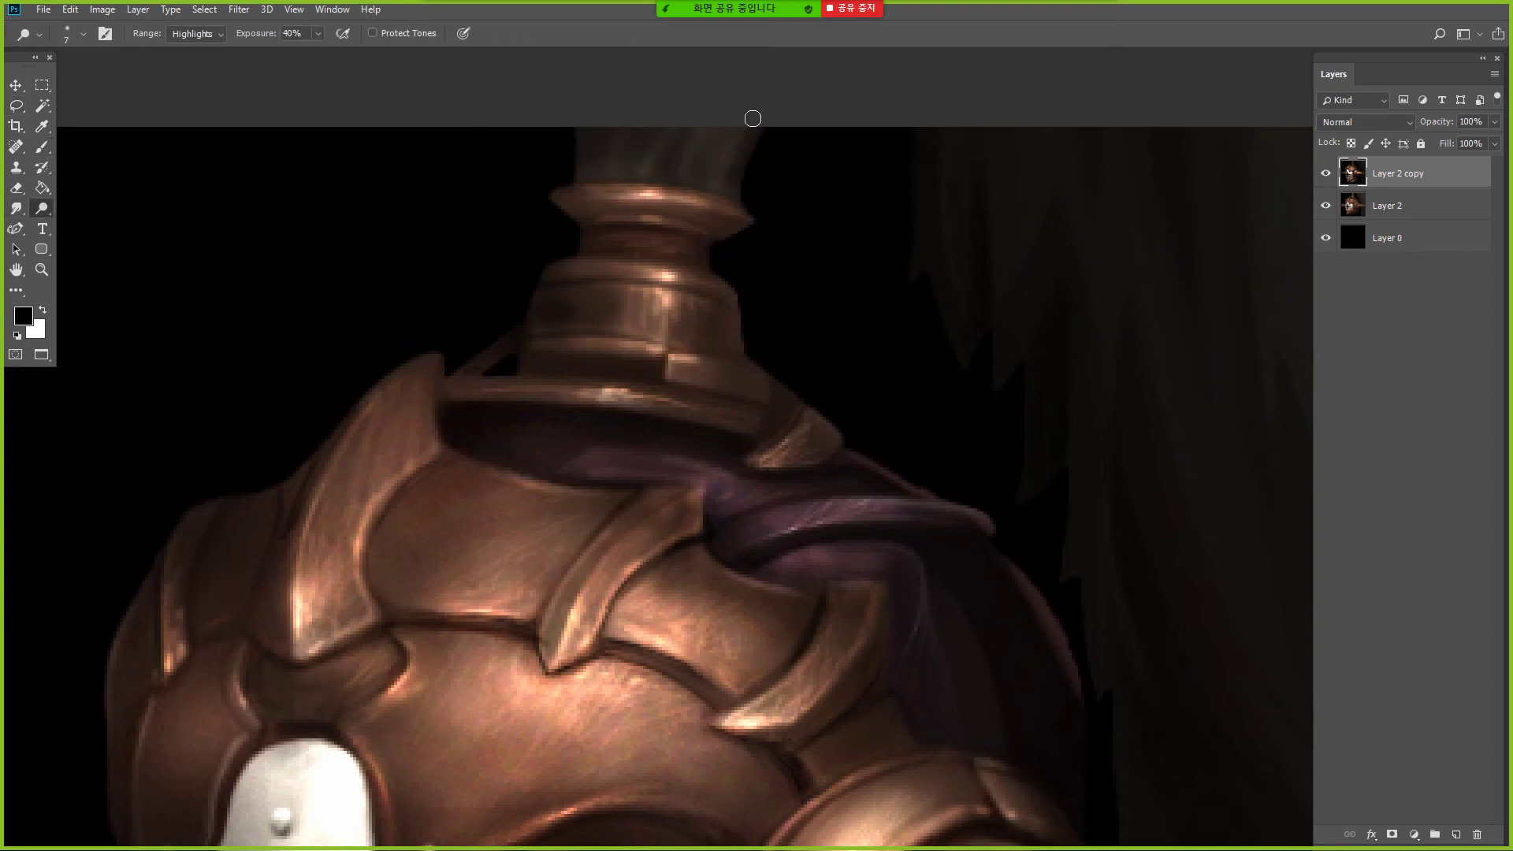
{"action": "key", "text": "b"}
{"action": "left_click", "coordinate": [710, 152], "text": "alt"}
{"action": "left_click", "coordinate": [676, 157], "text": "alt"}
{"action": "key", "text": "3"}
{"action": "mouse_move", "coordinate": [712, 132]}
{"action": "left_mouse_down"}
{"action": "mouse_move", "coordinate": [699, 176]}
{"action": "mouse_move", "coordinate": [713, 135]}
{"action": "mouse_move", "coordinate": [812, 131]}
{"action": "mouse_move", "coordinate": [701, 185]}
{"action": "left_mouse_up"}
- Paint finer strands fanning out of the plume stem with sampled dark tones and a size 7 brush at 40% opacity
{"action": "left_click", "coordinate": [694, 150], "text": "alt"}
{"action": "left_click", "coordinate": [595, 150], "text": "alt"}
{"action": "left_click", "coordinate": [734, 180], "text": "alt"}
{"action": "left_click", "coordinate": [738, 170], "text": "alt"}
{"action": "key", "text": "4"}
{"action": "key", "text": "bracketleft"}
{"action": "key", "text": "bracketleft"}
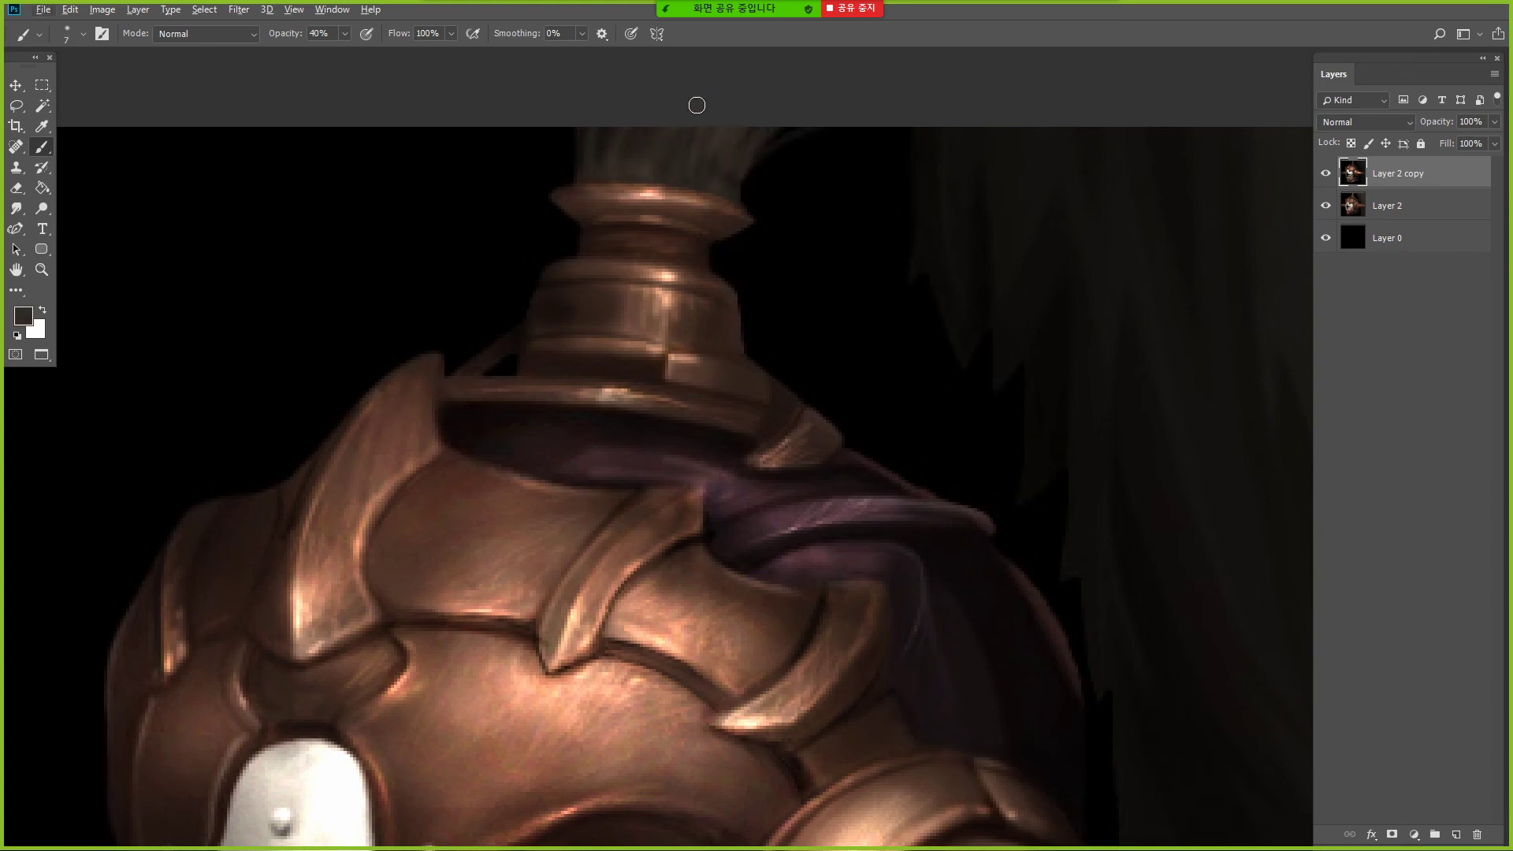
{"action": "left_click", "coordinate": [715, 158], "text": "alt"}
{"action": "left_click_drag", "start_coordinate": [742, 192], "coordinate": [799, 156]}
{"action": "left_click", "coordinate": [571, 151], "text": "alt"}
{"action": "left_click_drag", "start_coordinate": [610, 242], "coordinate": [591, 233]}
- Paint long curved strands down the dark hanging plume with a size 20 brush at 40% opacity in a sampled brown-grey
{"action": "left_click_drag", "start_coordinate": [679, 190], "coordinate": [334, 230]}
{"action": "left_click", "coordinate": [374, 213], "text": "alt"}
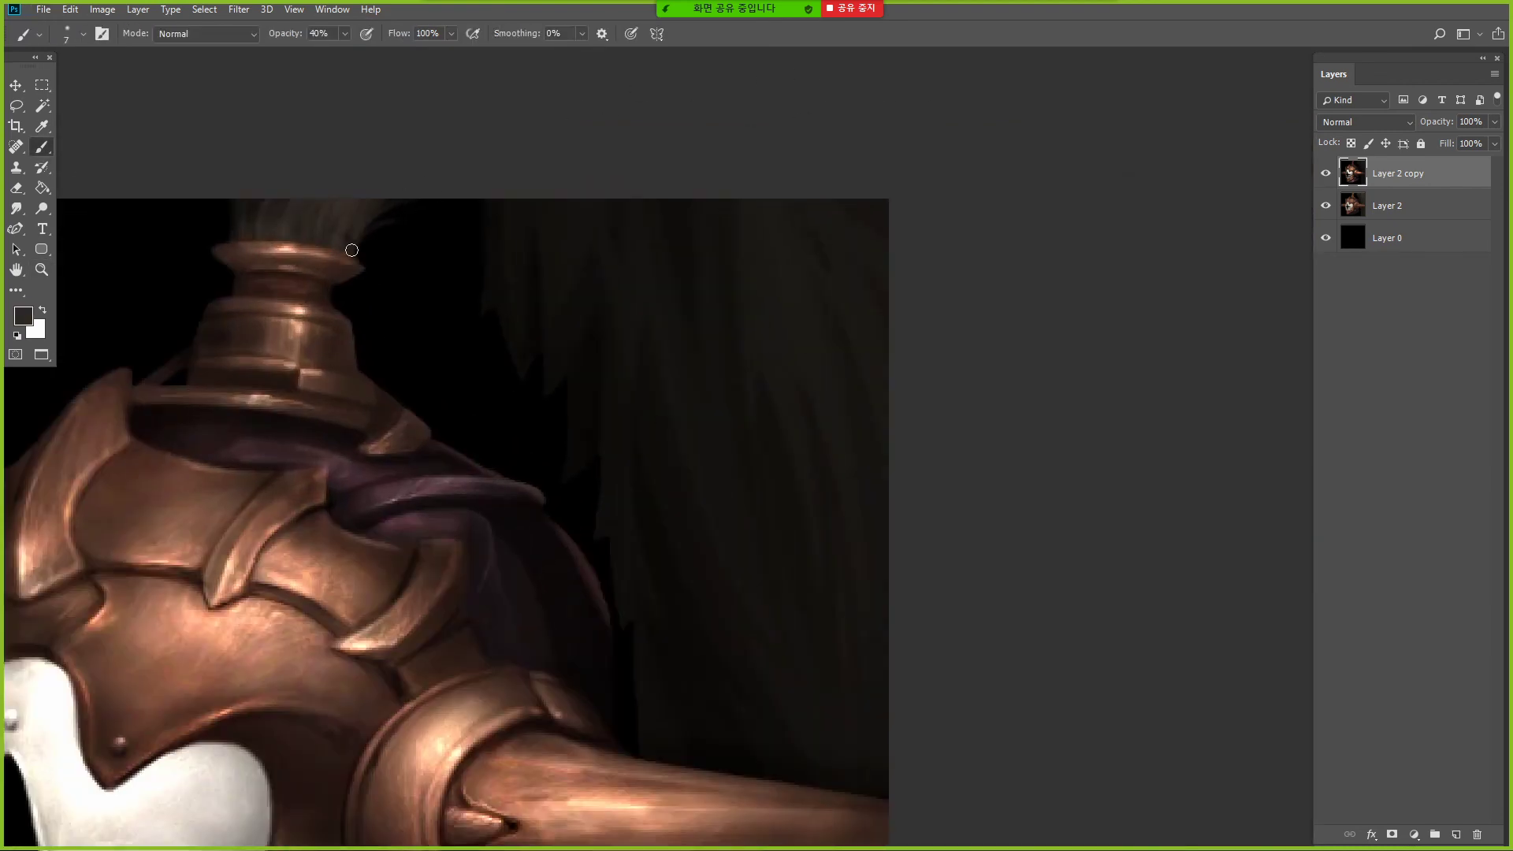
{"action": "key", "text": "bracketright"}
{"action": "key", "text": "bracketright"}
{"action": "key", "text": "bracketright"}
{"action": "left_click_drag", "start_coordinate": [682, 198], "coordinate": [818, 453]}
{"action": "key", "text": "bracketright"}
{"action": "left_click_drag", "start_coordinate": [648, 292], "coordinate": [741, 619]}
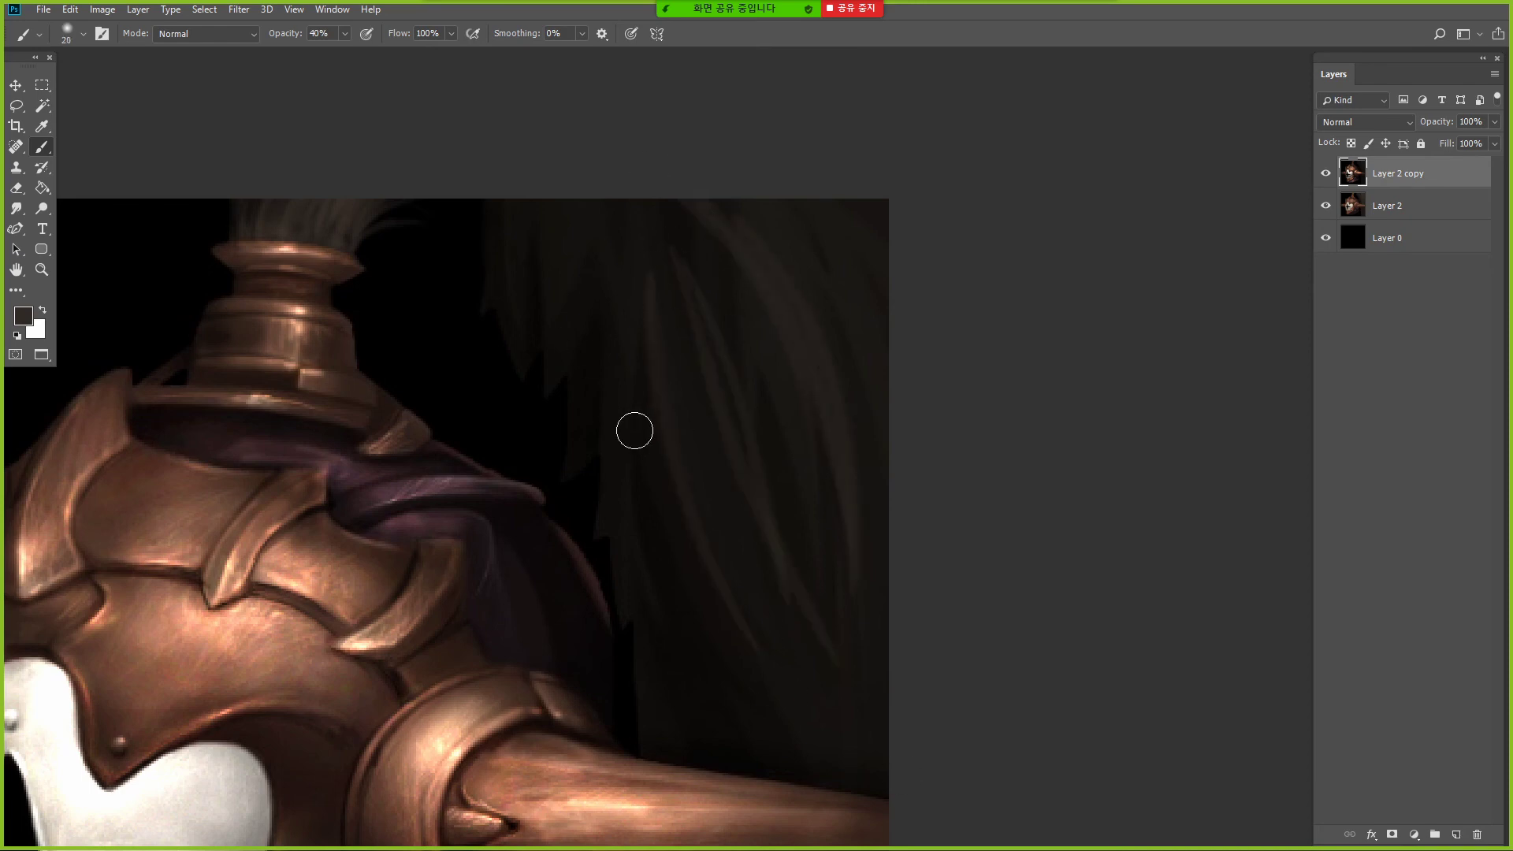
- Fill the hanging plume with additional long downward strands along its inner side and lower part
{"action": "left_click_drag", "start_coordinate": [737, 505], "coordinate": [814, 776]}
{"action": "left_click_drag", "start_coordinate": [632, 251], "coordinate": [730, 753]}
{"action": "left_click_drag", "start_coordinate": [661, 202], "coordinate": [800, 477]}
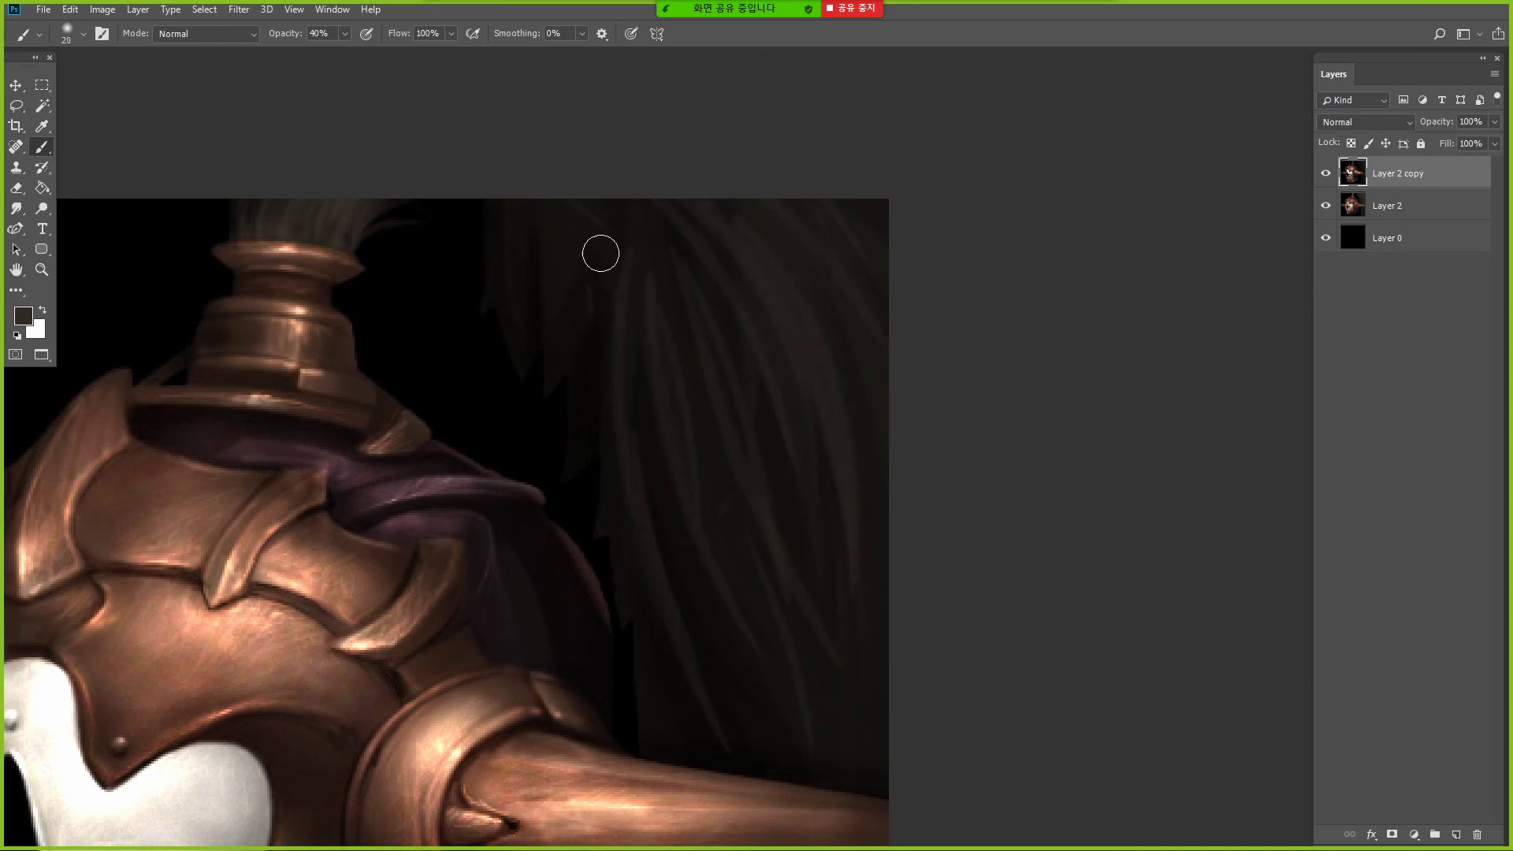
{"action": "left_click_drag", "start_coordinate": [633, 274], "coordinate": [777, 767]}
- Paint arching strands that join the plume stem to the hanging plume with the size 20 brush at 40% opacity
{"action": "mouse_move", "coordinate": [686, 394]}
{"action": "left_mouse_down"}
{"action": "mouse_move", "coordinate": [622, 386]}
{"action": "mouse_move", "coordinate": [512, 264]}
{"action": "left_mouse_up"}
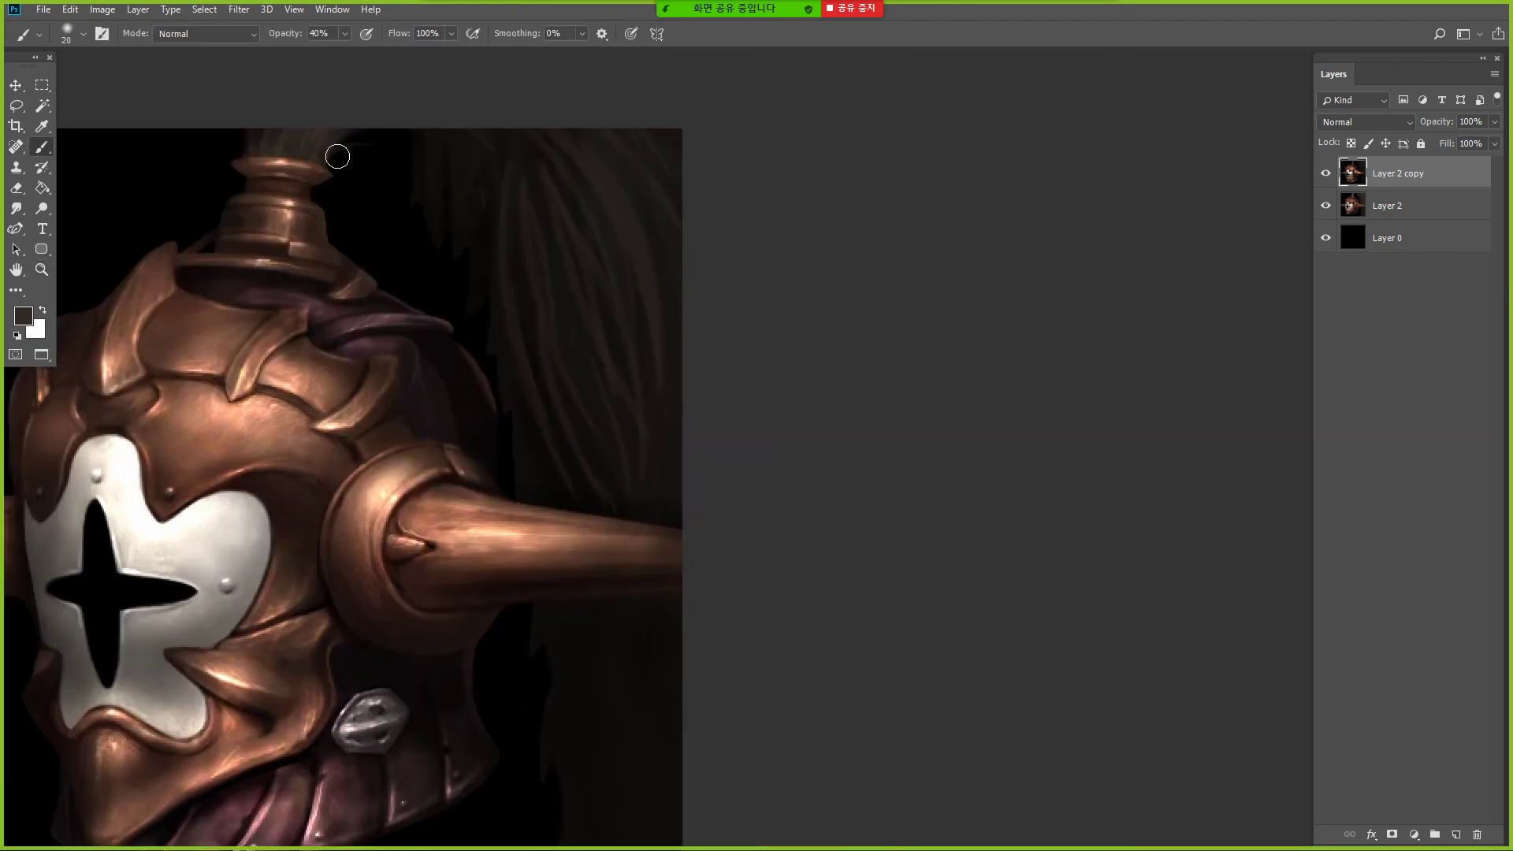
{"action": "left_click_drag", "start_coordinate": [473, 130], "coordinate": [584, 228]}
{"action": "mouse_move", "coordinate": [418, 130]}
{"action": "left_mouse_down"}
{"action": "mouse_move", "coordinate": [504, 378]}
{"action": "mouse_move", "coordinate": [479, 319]}
{"action": "left_mouse_up"}
{"action": "mouse_move", "coordinate": [374, 138]}
{"action": "left_mouse_down"}
{"action": "mouse_move", "coordinate": [425, 172]}
{"action": "mouse_move", "coordinate": [438, 261]}
{"action": "left_mouse_up"}
{"action": "left_click_drag", "start_coordinate": [370, 145], "coordinate": [497, 211]}
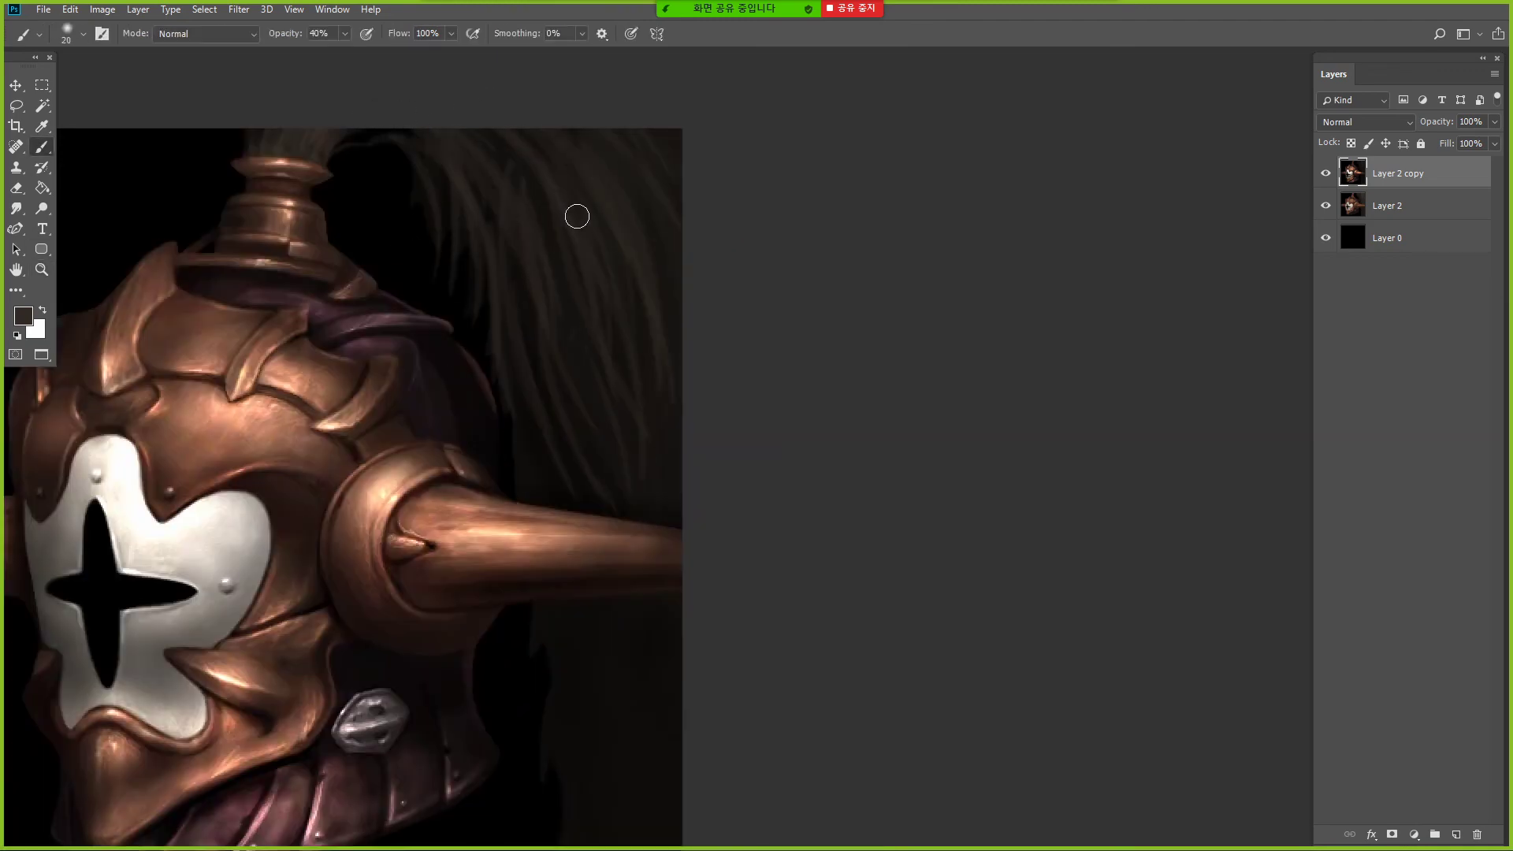
- Paint more long strands of the hanging plume below the right horn and along its inner edge at 40% opacity
{"action": "left_click_drag", "start_coordinate": [635, 591], "coordinate": [673, 841]}
{"action": "mouse_move", "coordinate": [617, 631]}
{"action": "left_mouse_down"}
{"action": "mouse_move", "coordinate": [636, 818]}
{"action": "mouse_move", "coordinate": [676, 788]}
{"action": "left_mouse_up"}
{"action": "left_click_drag", "start_coordinate": [544, 420], "coordinate": [533, 473]}
{"action": "mouse_move", "coordinate": [580, 628]}
{"action": "left_mouse_down"}
{"action": "mouse_move", "coordinate": [582, 795]}
{"action": "mouse_move", "coordinate": [541, 842]}
{"action": "left_mouse_up"}
{"action": "mouse_move", "coordinate": [596, 699]}
{"action": "left_mouse_down"}
{"action": "mouse_move", "coordinate": [675, 583]}
{"action": "mouse_move", "coordinate": [713, 791]}
{"action": "mouse_move", "coordinate": [644, 838]}
{"action": "left_mouse_up"}
- Set up a much larger brush in Multiply mode with a tone sampled from the hanging plume
{"action": "key", "text": "]"}
{"action": "key", "text": "]"}
{"action": "key", "text": "]"}
{"action": "key", "text": "]"}
{"action": "key", "text": "]"}
{"action": "key", "text": "]"}
{"action": "key", "text": "]"}
{"action": "key", "text": "]"}
{"action": "key", "text": "]"}
{"action": "key", "text": "]"}
{"action": "key", "text": "]"}
{"action": "key", "text": "]"}
{"action": "left_click", "coordinate": [206, 34]}
{"action": "left_click", "coordinate": [187, 131]}
{"action": "key", "text": "space"}
{"action": "left_click_drag", "start_coordinate": [67, 213], "coordinate": [179, 483]}
{"action": "left_click", "coordinate": [799, 365], "text": "alt"}
- Brighten the strands of the hanging plume above the right horn with the Dodge tool
{"action": "left_click", "coordinate": [43, 208]}
{"action": "left_click_drag", "start_coordinate": [704, 302], "coordinate": [842, 652]}
{"action": "left_click_drag", "start_coordinate": [766, 311], "coordinate": [705, 386]}
- Return the brush to Normal mode and refine the hanging plume's strands with sampled tones, working down to size 9 at 40% opacity
{"action": "key", "text": "b"}
{"action": "left_click", "coordinate": [706, 339], "text": "alt"}
{"action": "key", "text": "["}
{"action": "key", "text": "["}
{"action": "key", "text": "["}
{"action": "key", "text": "["}
{"action": "key", "text": "["}
{"action": "key", "text": "["}
{"action": "key", "text": "["}
{"action": "key", "text": "["}
{"action": "key", "text": "["}
{"action": "key", "text": "["}
{"action": "key", "text": "["}
{"action": "key", "text": "["}
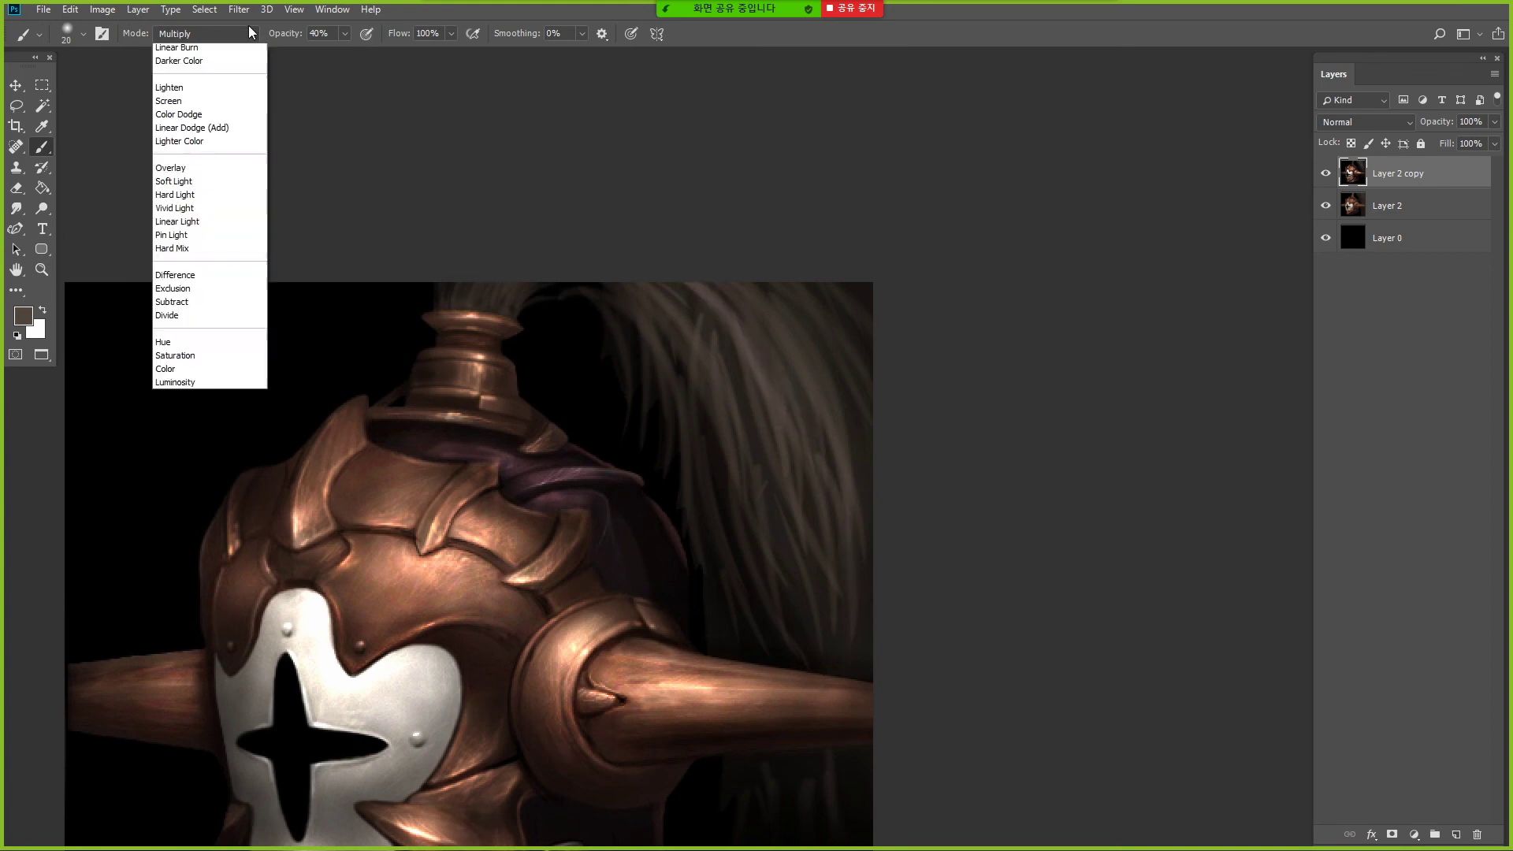
{"action": "key", "text": "]"}
{"action": "key", "text": "]"}
{"action": "key", "text": "]"}
{"action": "key", "text": "]"}
{"action": "key", "text": "]"}
{"action": "key", "text": "]"}
{"action": "key", "text": "]"}
{"action": "key", "text": "]"}
{"action": "key", "text": "]"}
{"action": "key", "text": "["}
{"action": "key", "text": "["}
{"action": "key", "text": "["}
{"action": "key", "text": "["}
{"action": "key", "text": "["}
{"action": "key", "text": "["}
{"action": "key", "text": "["}
{"action": "key", "text": "["}
{"action": "key", "text": "["}
{"action": "key", "text": "["}
{"action": "key", "text": "]"}
{"action": "key", "text": "]"}
{"action": "key", "text": "]"}
{"action": "left_click", "coordinate": [626, 389], "text": "alt"}
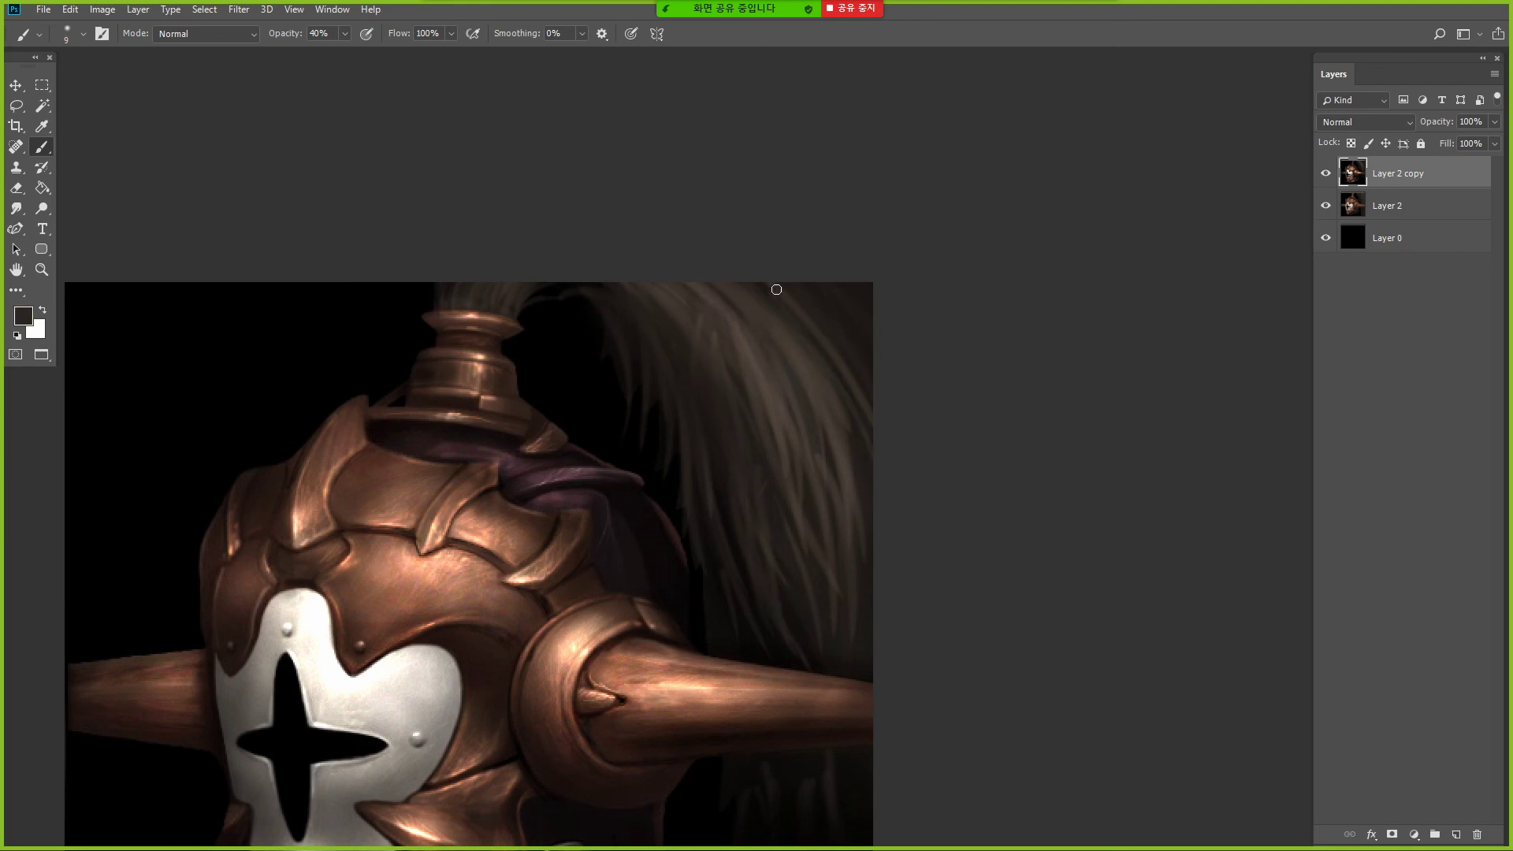
- Sweep a greatly enlarged soft brush diagonally across the upper hanging plume to blend its strands
{"action": "key", "text": "]"}
{"action": "key", "text": "]"}
{"action": "key", "text": "]"}
{"action": "key", "text": "]"}
{"action": "key", "text": "]"}
{"action": "key", "text": "]"}
{"action": "key", "text": "]"}
{"action": "key", "text": "]"}
{"action": "key", "text": "]"}
{"action": "key", "text": "]"}
{"action": "key", "text": "]"}
{"action": "key", "text": "]"}
{"action": "key", "text": "]"}
{"action": "key", "text": "]"}
{"action": "left_click_drag", "start_coordinate": [670, 331], "coordinate": [855, 527]}
- Paint a long downward strand of the plume below the right horn with a size 20 brush at 30% opacity in a sampled tone
{"action": "key", "text": "z"}
{"action": "left_click", "coordinate": [522, 324], "text": "alt"}
{"action": "left_click", "coordinate": [594, 394]}
{"action": "key", "text": "b"}
{"action": "left_click", "coordinate": [613, 364], "text": "alt"}
{"action": "key", "text": "["}
{"action": "key", "text": "["}
{"action": "key", "text": "["}
{"action": "key", "text": "["}
{"action": "key", "text": "["}
{"action": "key", "text": "["}
{"action": "key", "text": "["}
{"action": "key", "text": "["}
{"action": "key", "text": "["}
{"action": "key", "text": "["}
{"action": "key", "text": "["}
{"action": "left_click", "coordinate": [616, 301], "text": "alt"}
{"action": "left_click_drag", "start_coordinate": [623, 564], "coordinate": [635, 777]}
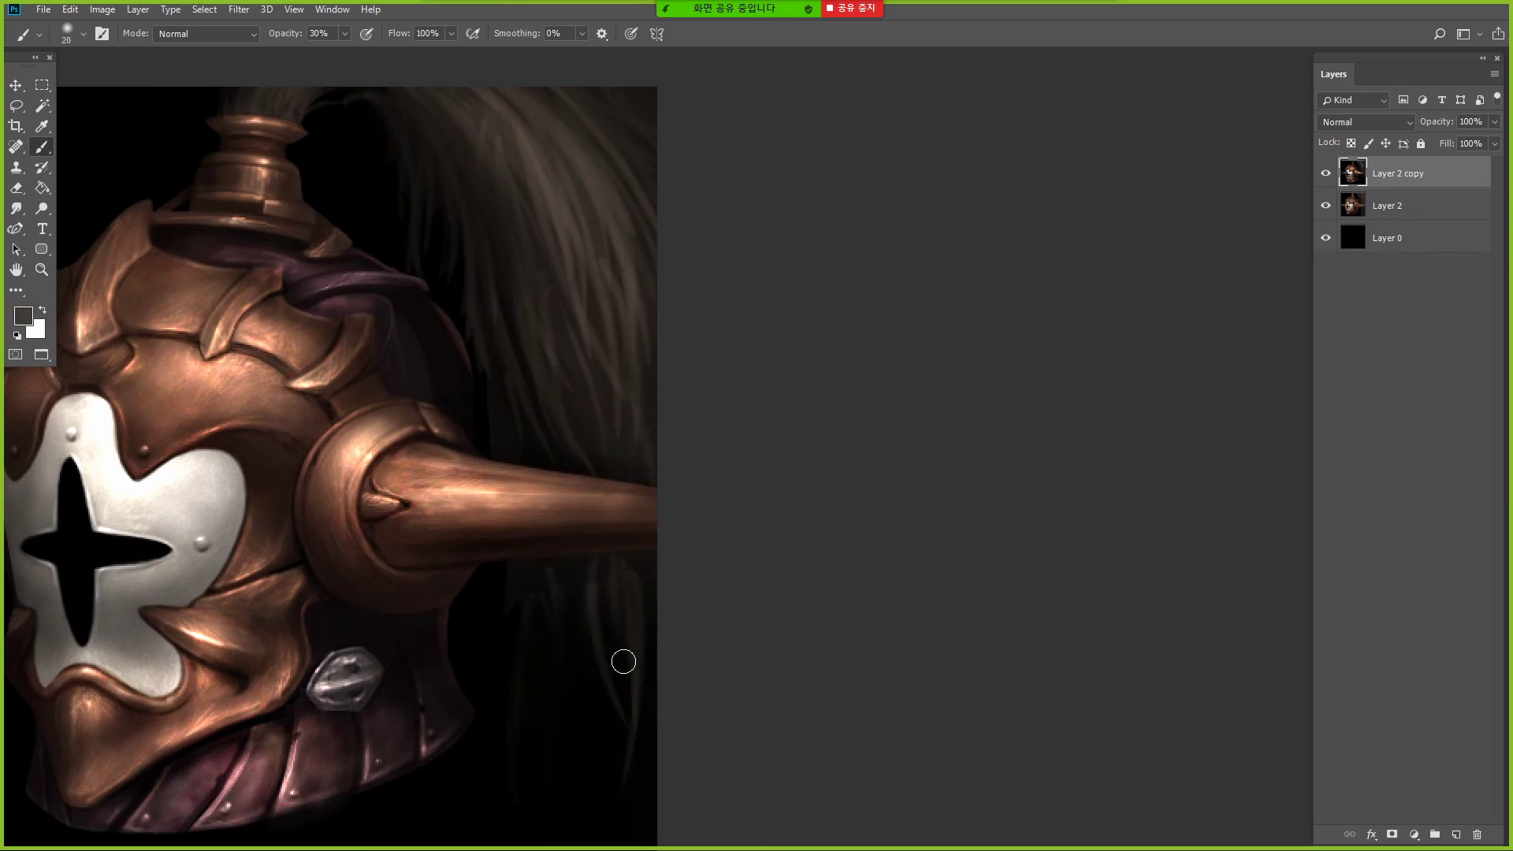
- Brush sampled dark tones down the inner side of the hanging plume at 30% opacity
{"action": "left_click", "coordinate": [614, 361], "text": "alt"}
{"action": "left_click_drag", "start_coordinate": [508, 182], "coordinate": [485, 425]}
{"action": "left_click_drag", "start_coordinate": [505, 172], "coordinate": [512, 441]}
{"action": "left_click", "coordinate": [462, 148], "text": "alt"}
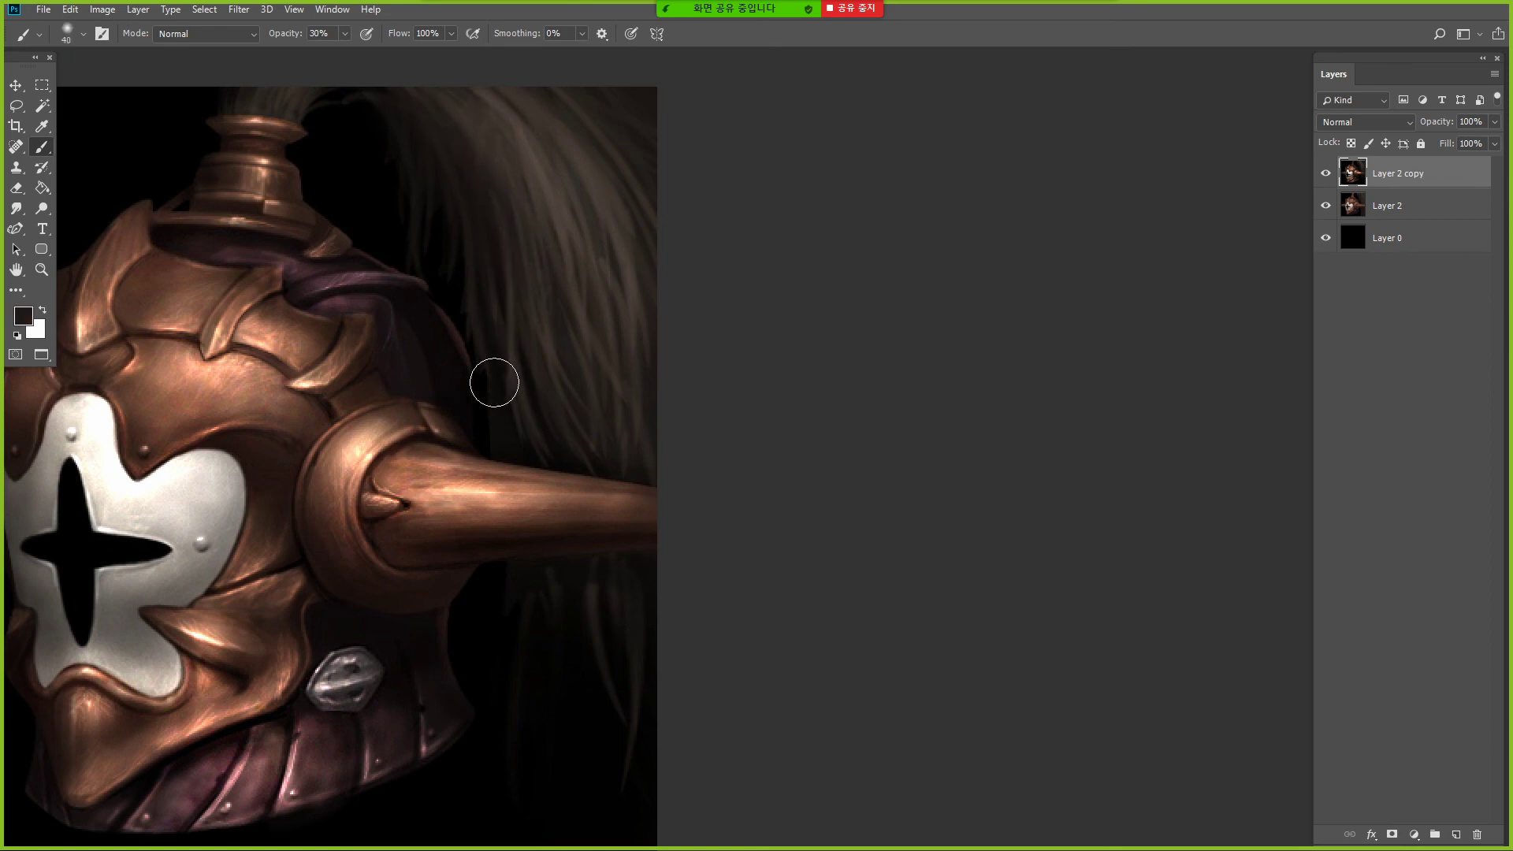
- Brighten the upper curve of the hanging plume using a size 80 Dodge tool on Highlights at 20% exposure
{"action": "key", "text": "z"}
{"action": "left_click_drag", "start_coordinate": [556, 313], "coordinate": [481, 308]}
{"action": "left_click_drag", "start_coordinate": [564, 281], "coordinate": [654, 272]}
{"action": "key", "text": "o"}
{"action": "key", "text": "b"}
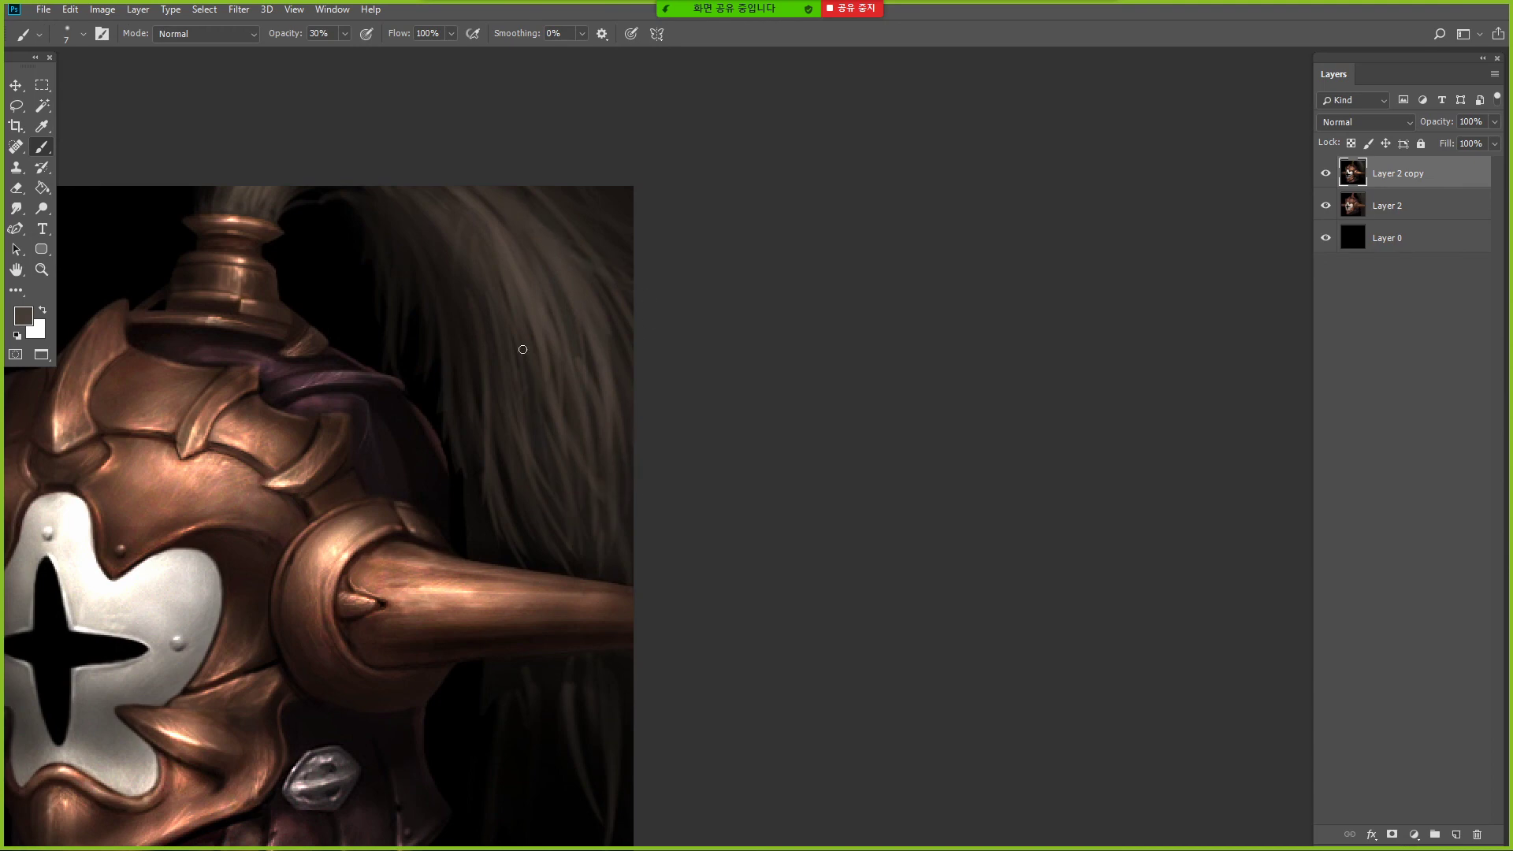
{"action": "left_click", "coordinate": [42, 209]}
{"action": "left_click_drag", "start_coordinate": [434, 206], "coordinate": [536, 315]}
{"action": "key", "text": "ctrl+z"}
{"action": "left_click_drag", "start_coordinate": [467, 228], "coordinate": [564, 416]}
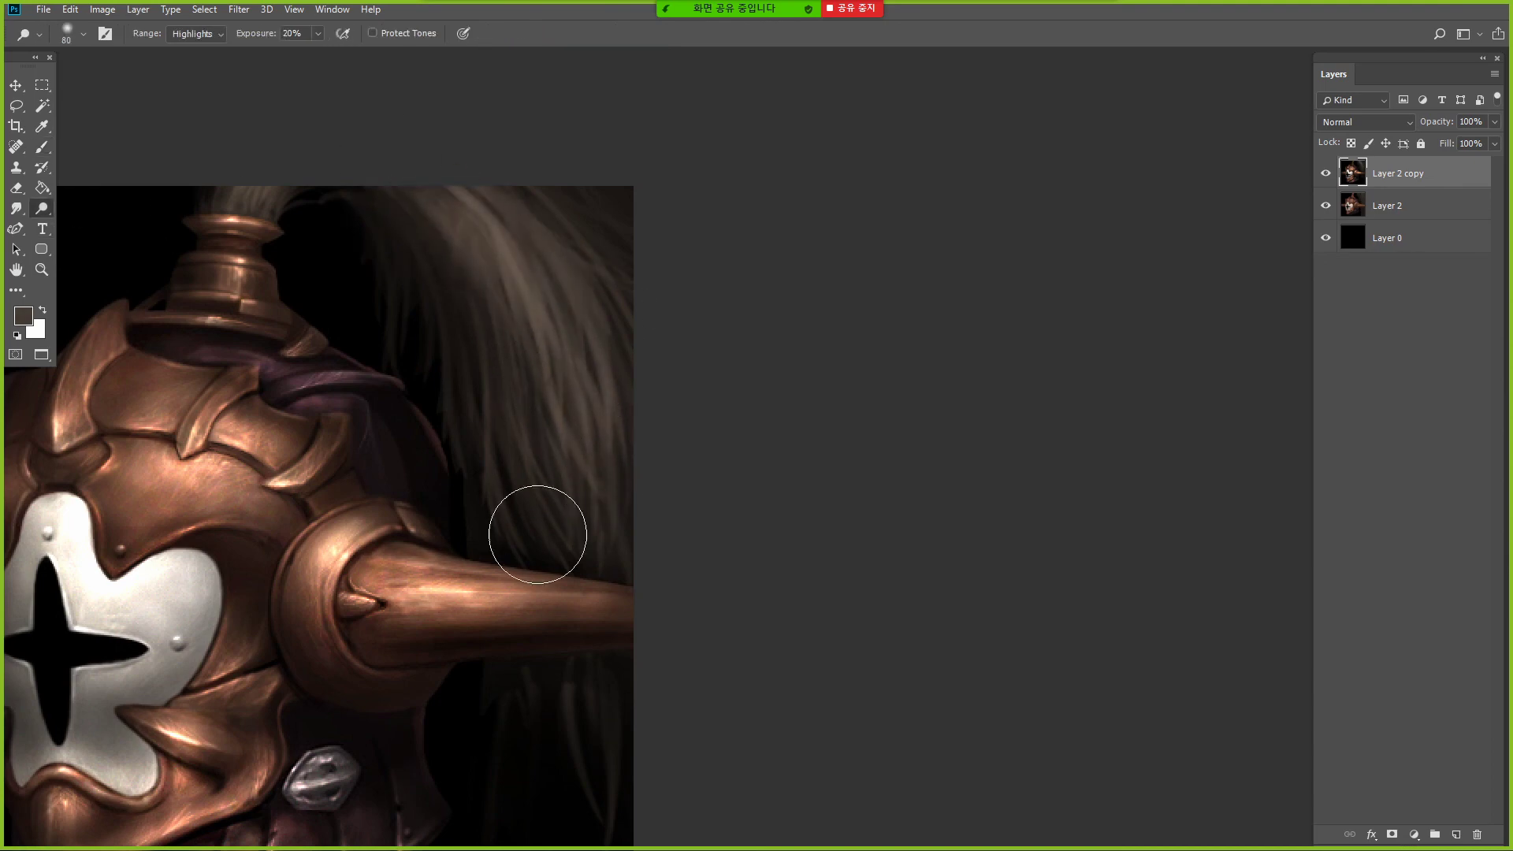
- Paint fine strands along the plume's outer upper edge with a size 10 brush at 30% opacity
{"action": "key", "text": "z"}
{"action": "mouse_move", "coordinate": [455, 302]}
{"action": "left_mouse_down"}
{"action": "mouse_move", "coordinate": [386, 315]}
{"action": "mouse_move", "coordinate": [544, 319]}
{"action": "left_mouse_up"}
{"action": "key", "text": "b"}
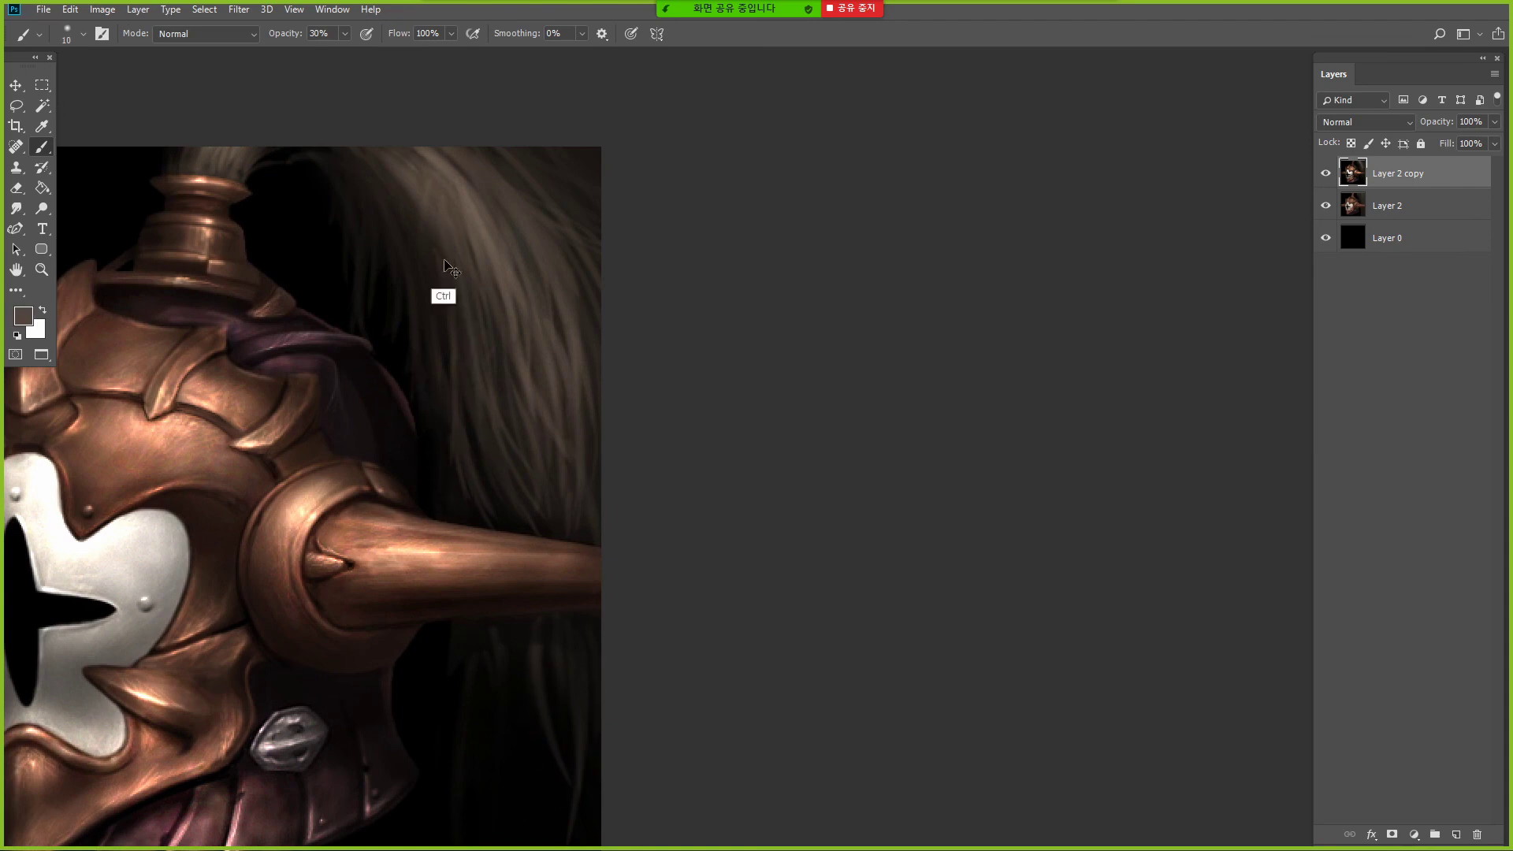
{"action": "mouse_move", "coordinate": [484, 175]}
{"action": "left_mouse_down"}
{"action": "mouse_move", "coordinate": [566, 254]}
{"action": "mouse_move", "coordinate": [584, 219]}
{"action": "left_mouse_up"}
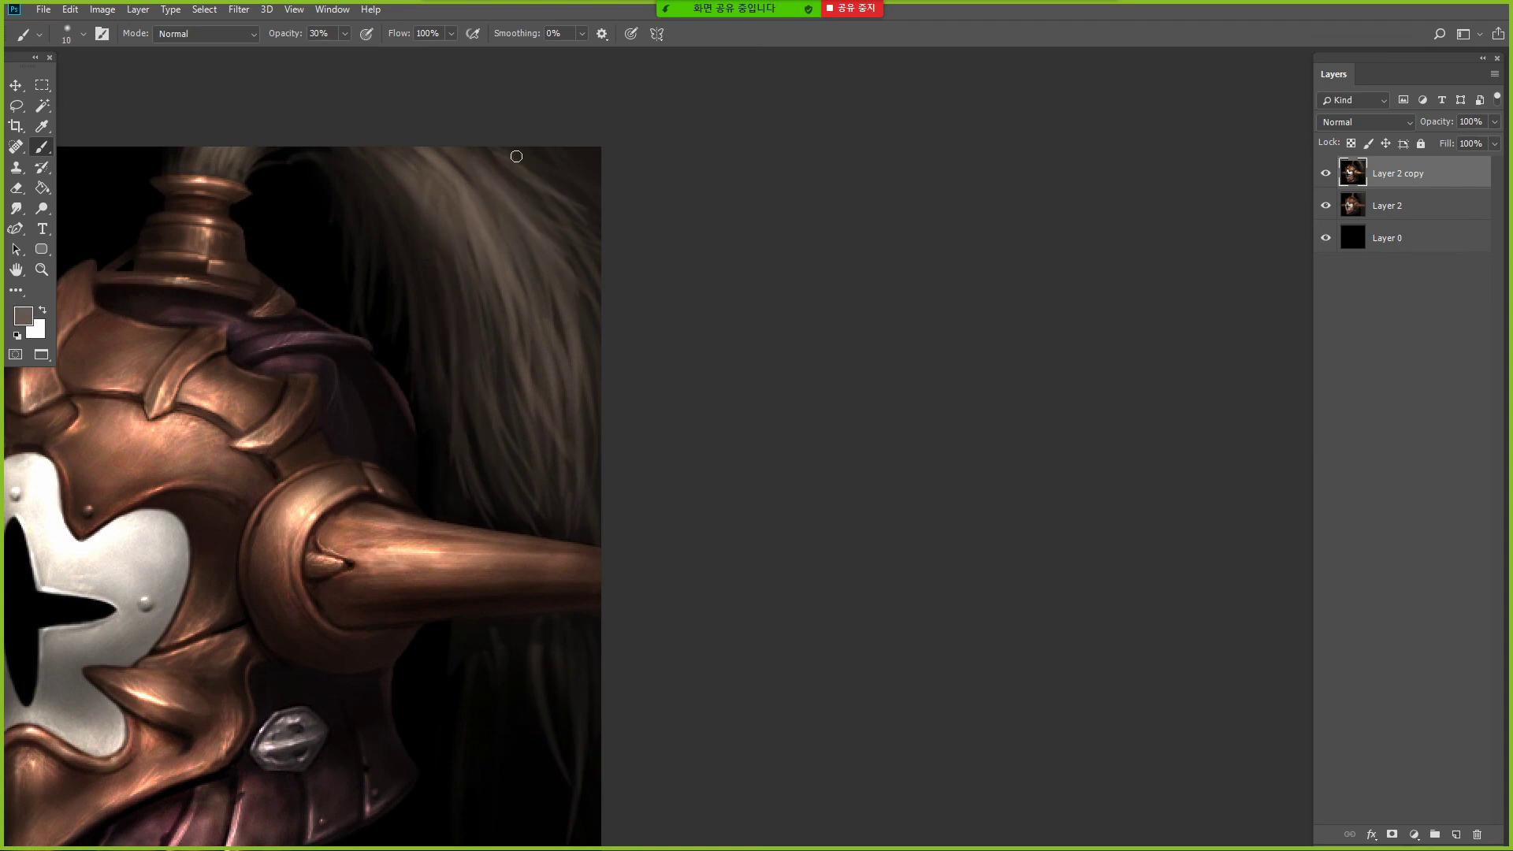
- Darken the plume's outer side with a size 200 Multiply brush at 30% opacity in sampled black
{"action": "key", "text": "bracketright"}
{"action": "key", "text": "bracketright"}
{"action": "key", "text": "bracketright"}
{"action": "key", "text": "bracketright"}
{"action": "key", "text": "bracketright"}
{"action": "key", "text": "bracketright"}
{"action": "key", "text": "bracketright"}
{"action": "key", "text": "bracketright"}
{"action": "left_click", "coordinate": [288, 251], "text": "alt"}
{"action": "left_click", "coordinate": [206, 34]}
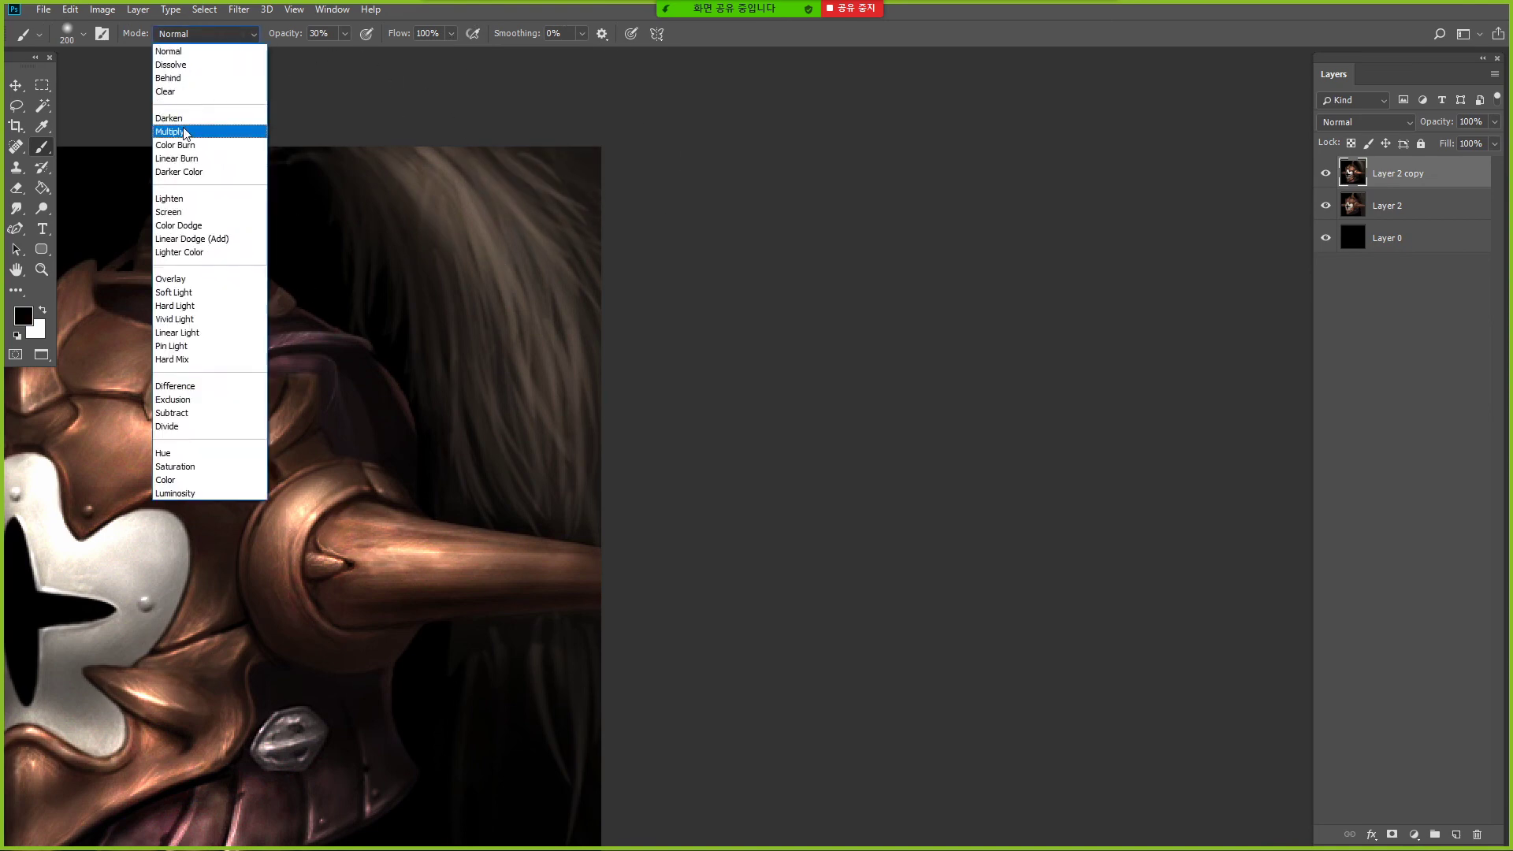
{"action": "left_click", "coordinate": [182, 131]}
{"action": "left_click_drag", "start_coordinate": [547, 155], "coordinate": [542, 446]}
- Brighten the upper surface of the right horn with a Dodge tool stroke
{"action": "left_click", "coordinate": [42, 269]}
{"action": "left_click", "coordinate": [439, 276], "text": "alt"}
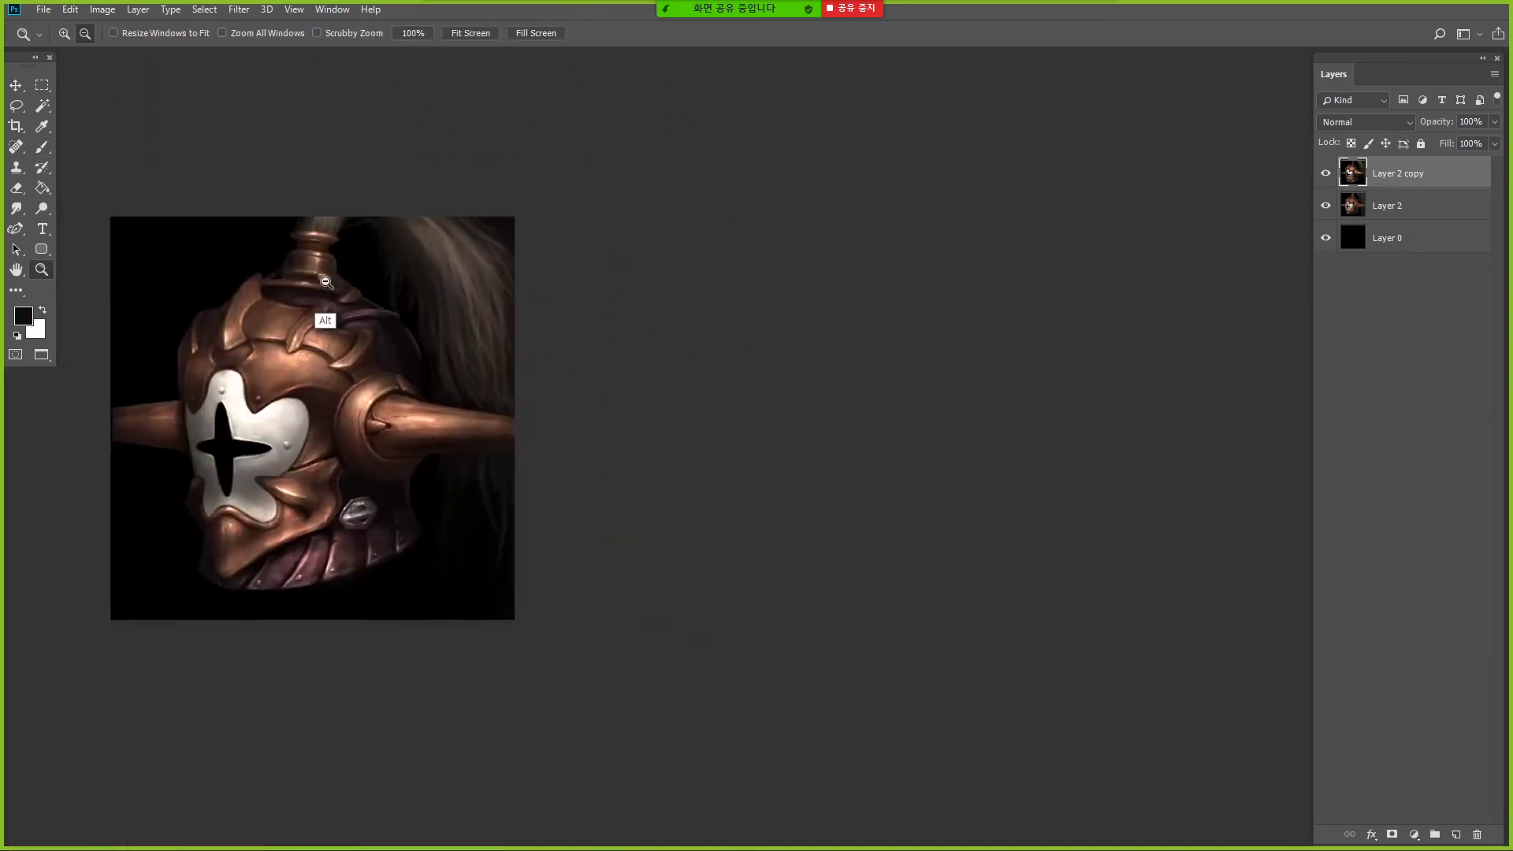
{"action": "left_click", "coordinate": [513, 323]}
{"action": "left_click", "coordinate": [42, 209]}
{"action": "left_click_drag", "start_coordinate": [416, 510], "coordinate": [538, 517]}
- Paint strands along the plume's inner edge with a size 10 Normal-mode brush at 20% opacity in a sampled brown
{"action": "left_click", "coordinate": [45, 273]}
{"action": "left_click", "coordinate": [446, 291], "text": "alt"}
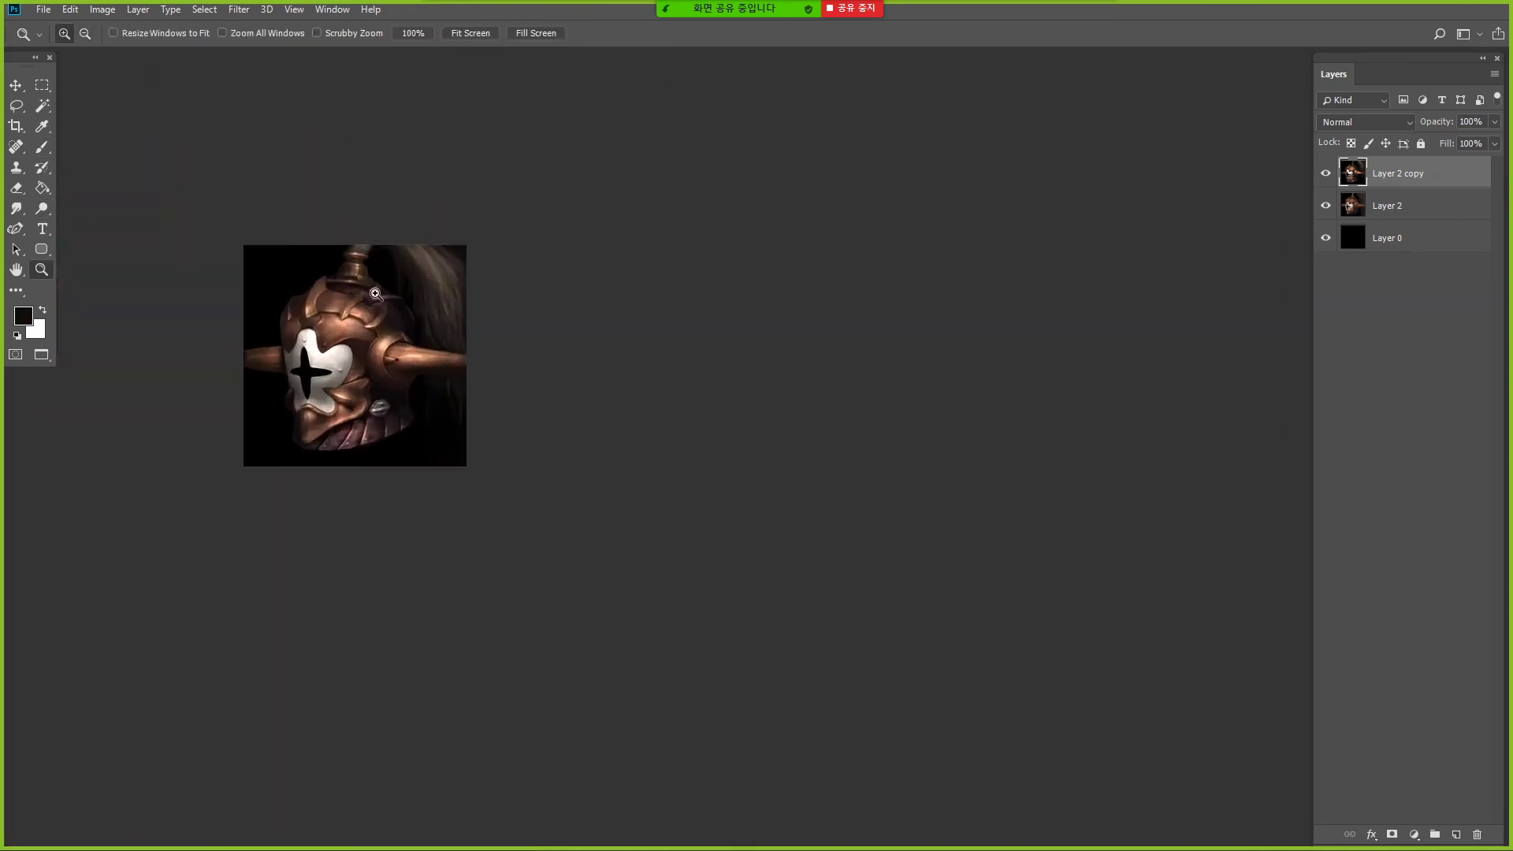
{"action": "left_click", "coordinate": [439, 272]}
{"action": "key", "text": "b"}
{"action": "key", "text": "bracketleft"}
{"action": "key", "text": "bracketleft"}
{"action": "key", "text": "bracketleft"}
{"action": "key", "text": "bracketleft"}
{"action": "key", "text": "bracketleft"}
{"action": "key", "text": "bracketleft"}
{"action": "key", "text": "bracketleft"}
{"action": "key", "text": "bracketleft"}
{"action": "key", "text": "bracketleft"}
{"action": "key", "text": "bracketleft"}
{"action": "key", "text": "bracketleft"}
{"action": "left_click", "coordinate": [513, 327], "text": "alt"}
{"action": "key", "text": "4"}
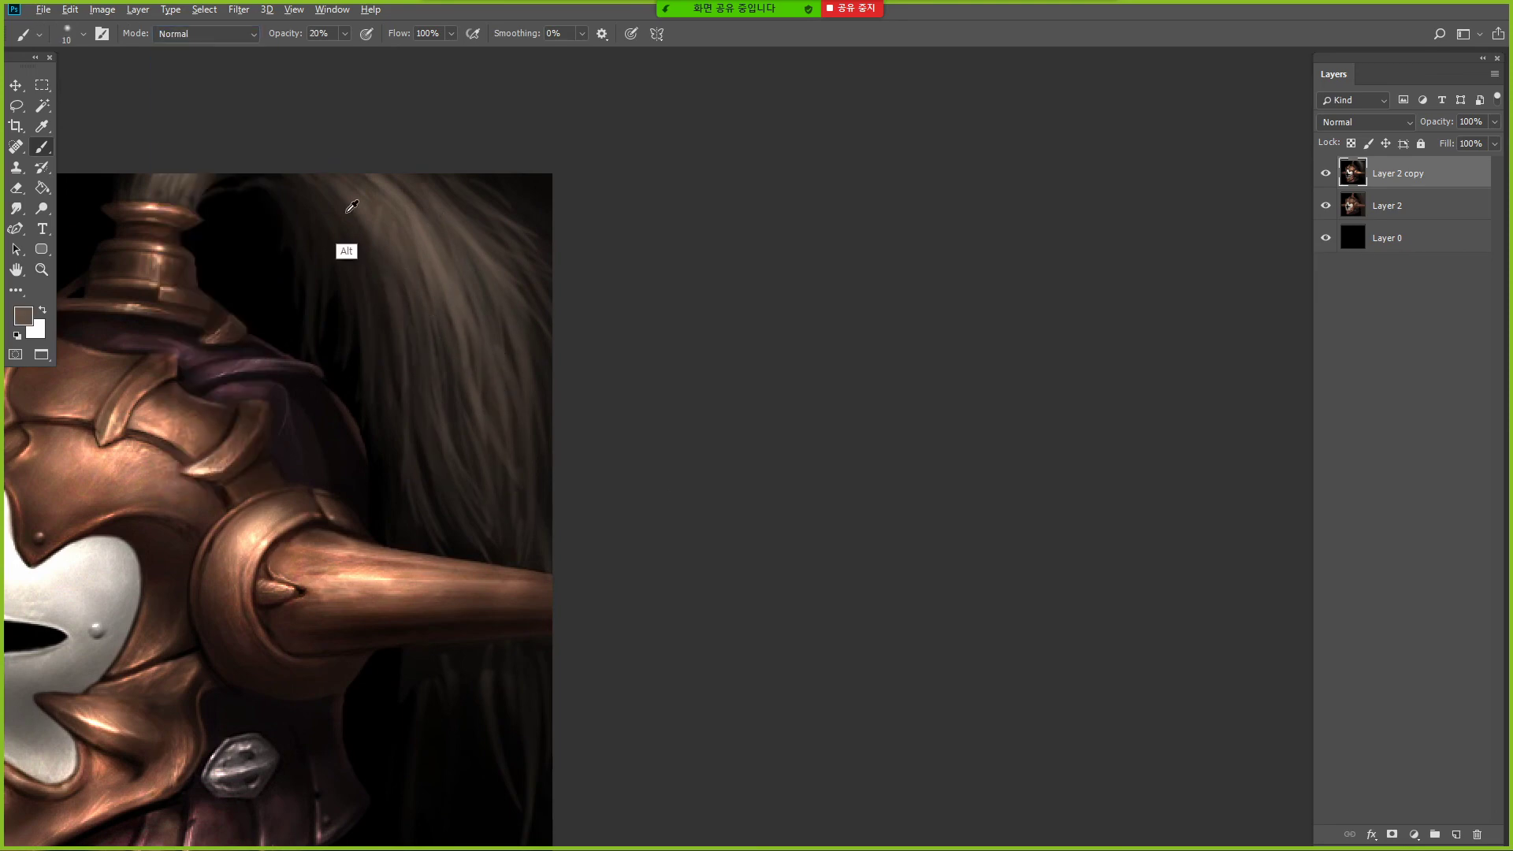
{"action": "left_click", "coordinate": [434, 235], "text": "alt"}
{"action": "left_click_drag", "start_coordinate": [398, 277], "coordinate": [417, 392]}
- Shade the plume directly beneath the right horn with a size 35 brush at 30% opacity in a sampled near-black
{"action": "key", "text": "2"}
{"action": "key", "text": "bracketright"}
{"action": "key", "text": "bracketright"}
{"action": "key", "text": "bracketright"}
{"action": "key", "text": "bracketright"}
{"action": "key", "text": "bracketright"}
{"action": "left_click", "coordinate": [374, 739], "text": "alt"}
{"action": "key", "text": "3"}
{"action": "left_click_drag", "start_coordinate": [417, 668], "coordinate": [532, 656]}
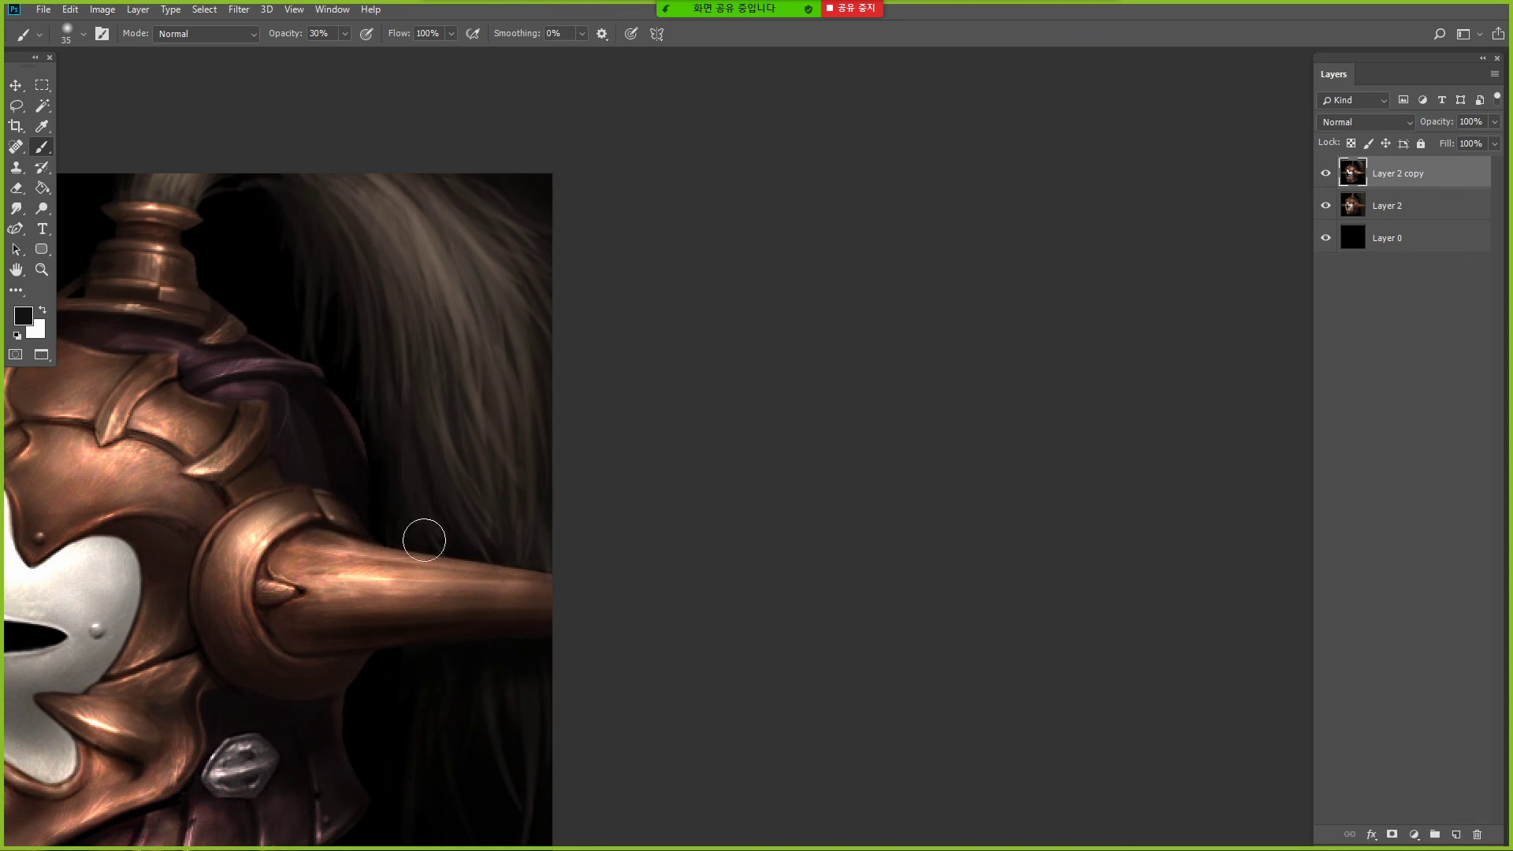
- Set up a very large Multiply-mode brush at 30% opacity in a near-black sampled from the plume, for shading the whole picture
{"action": "left_click", "coordinate": [469, 521], "text": "alt"}
{"action": "left_click", "coordinate": [42, 271]}
{"action": "left_click", "coordinate": [612, 402], "text": "alt"}
{"action": "left_click", "coordinate": [520, 410]}
{"action": "left_click", "coordinate": [42, 147]}
{"action": "key", "text": "bracketright"}
{"action": "key", "text": "bracketright"}
{"action": "key", "text": "bracketright"}
{"action": "key", "text": "bracketright"}
{"action": "key", "text": "bracketright"}
{"action": "left_click", "coordinate": [194, 34]}
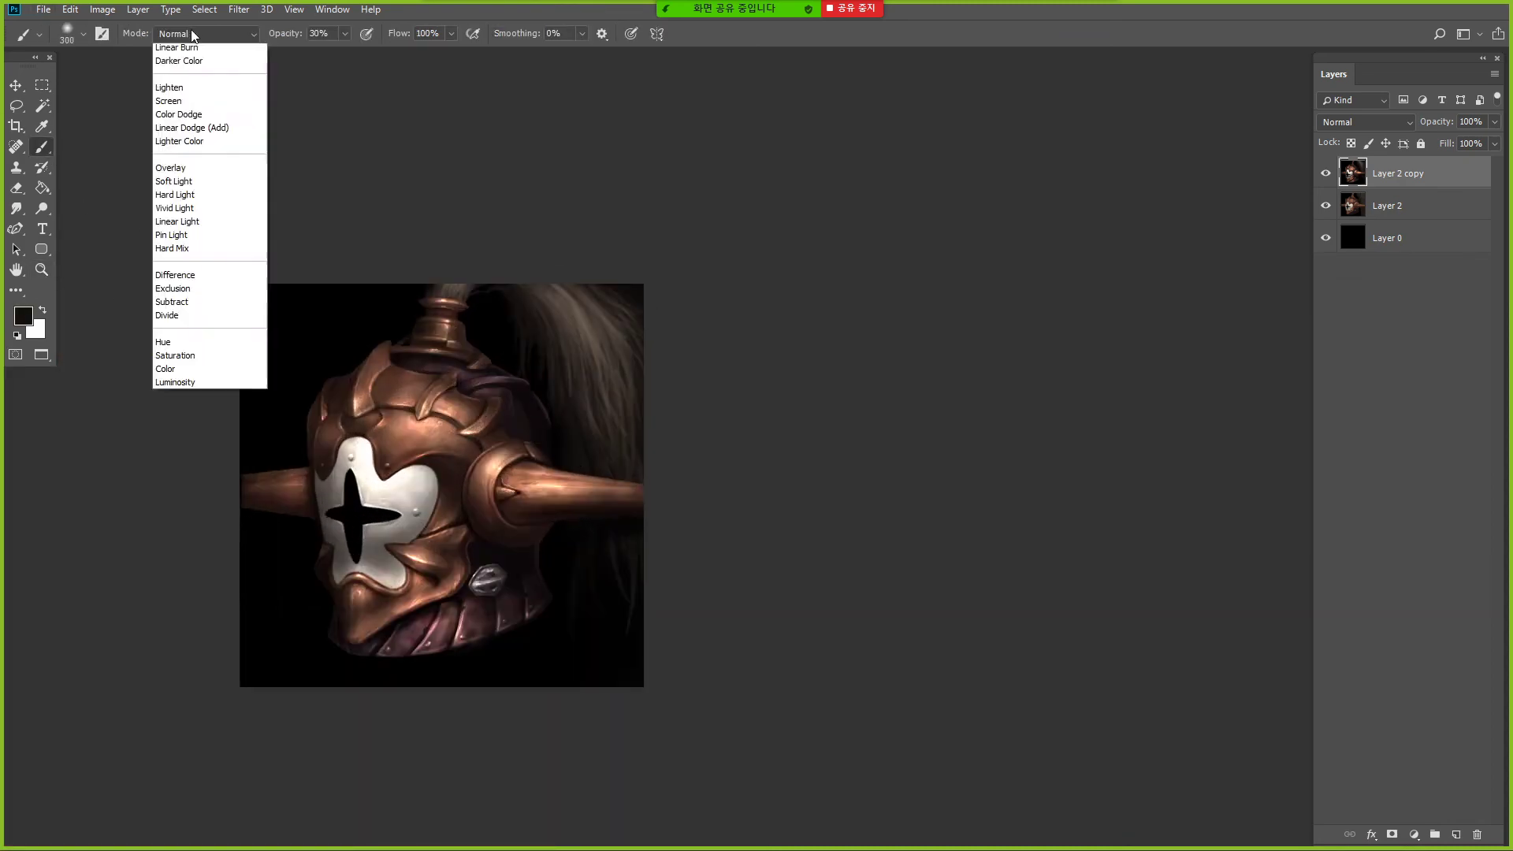
{"action": "left_click", "coordinate": [178, 131]}
{"action": "key", "text": "bracketright"}
{"action": "key", "text": "bracketright"}
{"action": "key", "text": "bracketright"}
{"action": "key", "text": "bracketright"}
{"action": "key", "text": "bracketright"}
{"action": "key", "text": "bracketright"}
{"action": "key", "text": "bracketright"}
{"action": "key", "text": "bracketright"}
{"action": "key", "text": "bracketright"}
- Brighten the highlights on the helmet's front with a size 400 Dodge tool at 100% exposure in the Highlights range
{"action": "key", "text": "o"}
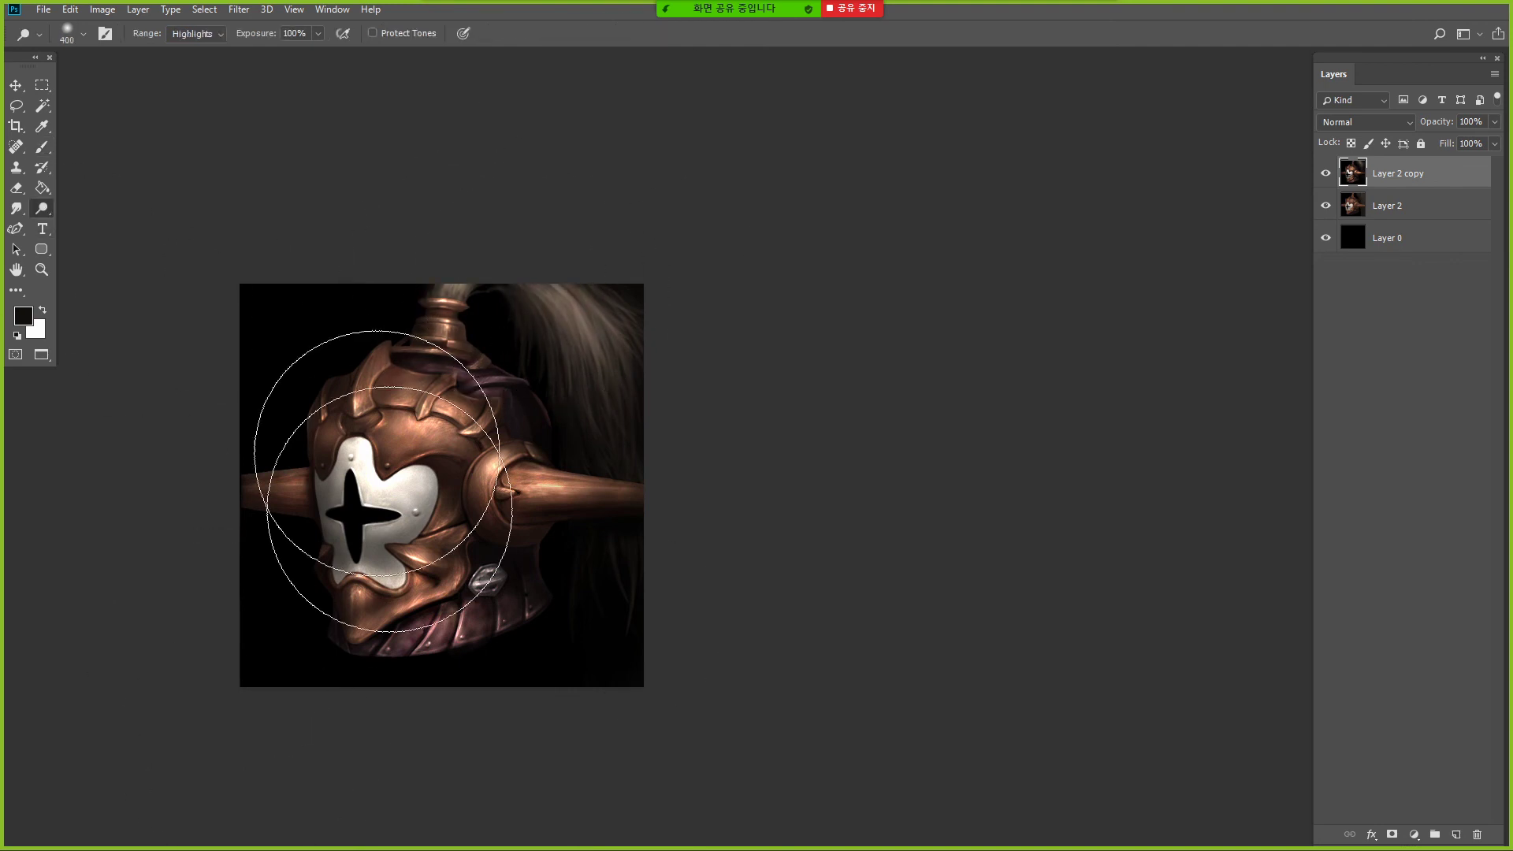
{"action": "left_click", "coordinate": [47, 271]}
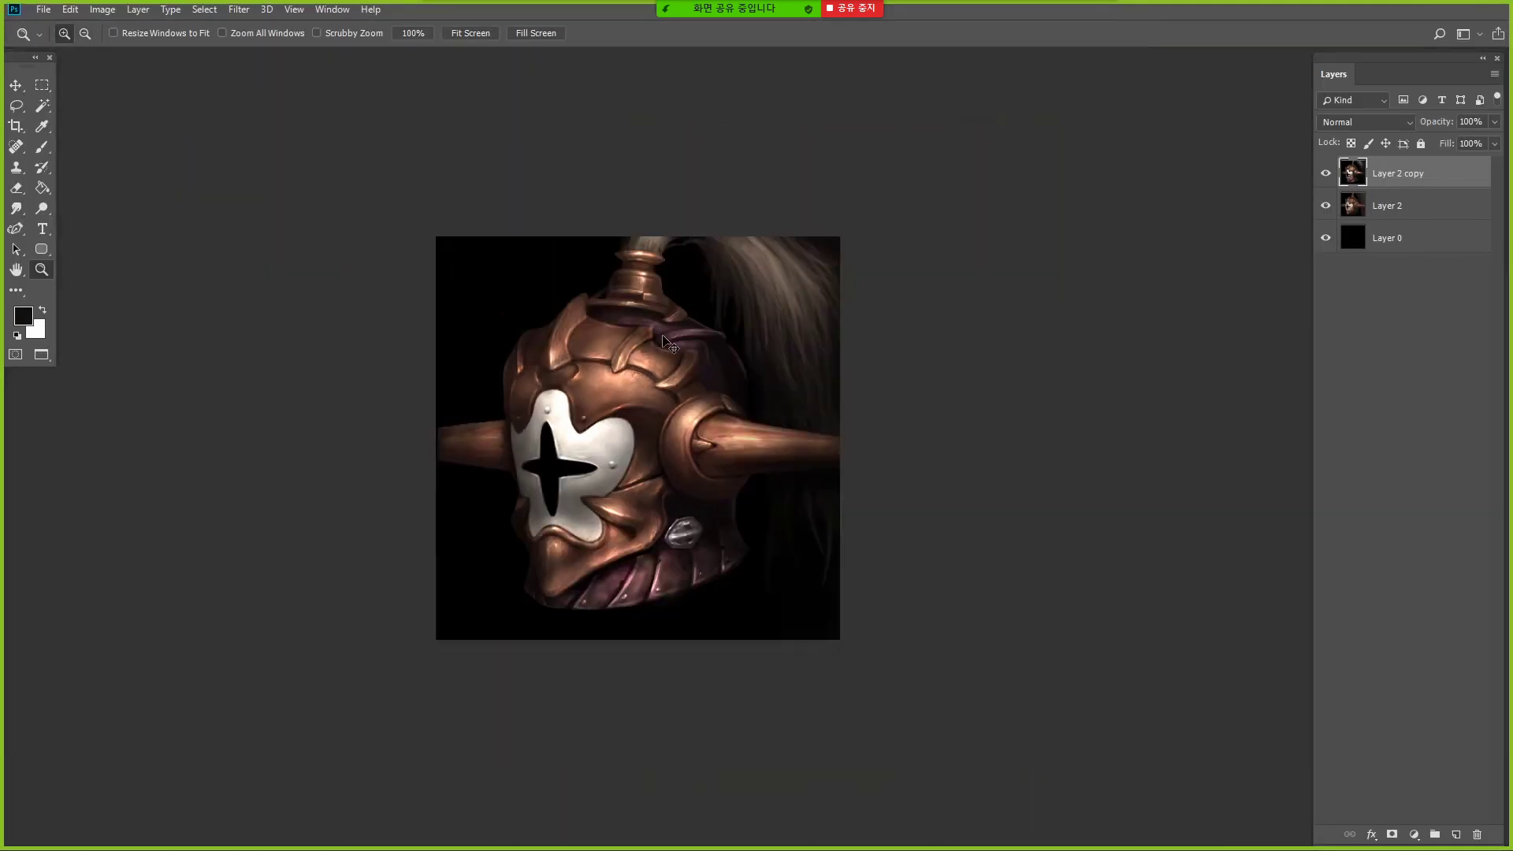
{"action": "key", "text": "Return"}
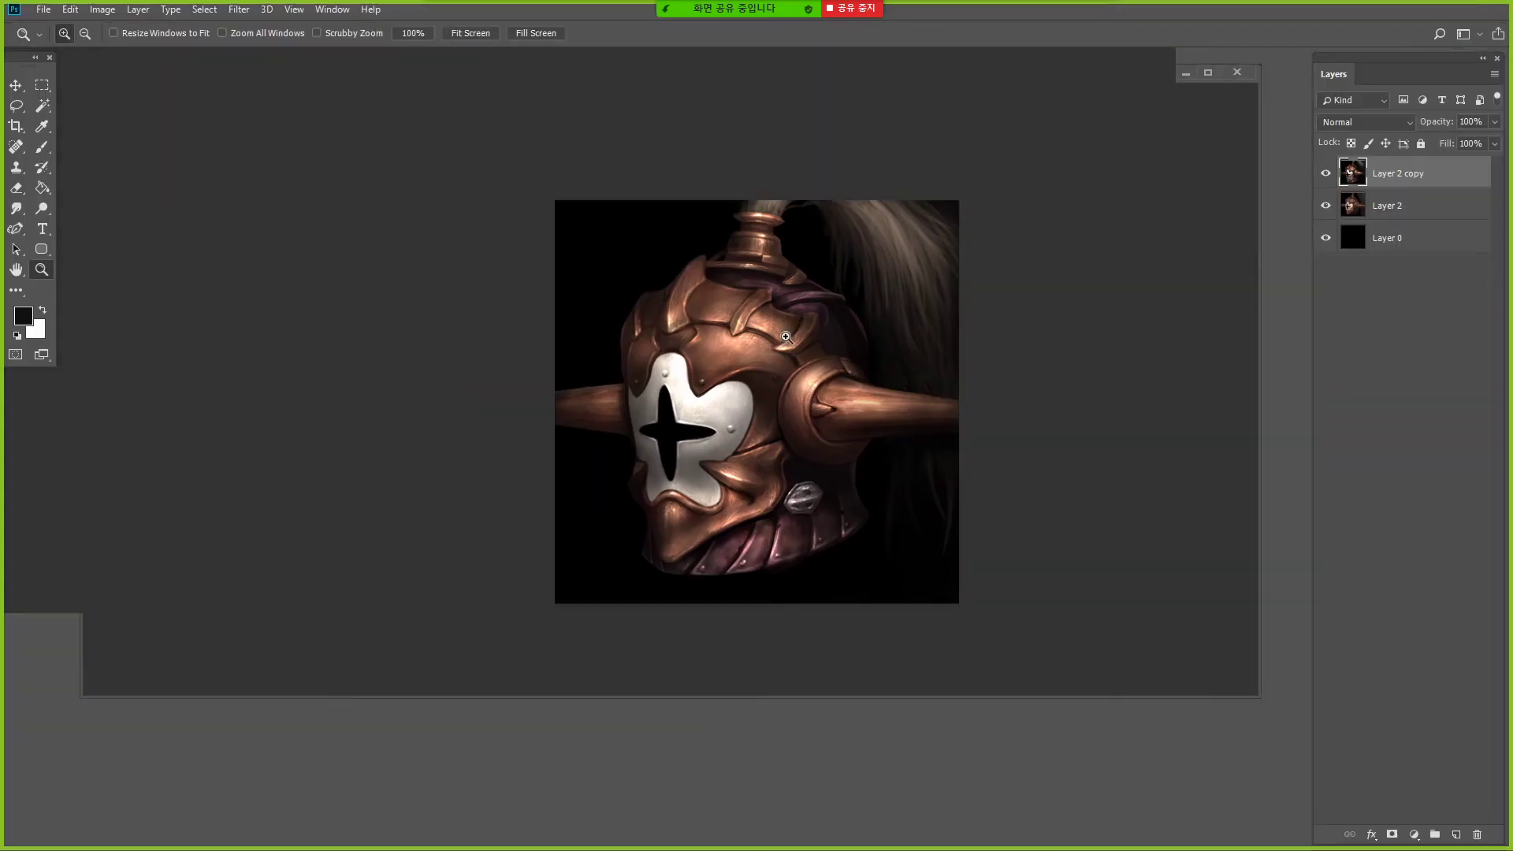
- Darken the gap between the plume holder and the hair with a size 10 Multiply brush at 90% opacity in sampled black
{"action": "left_click", "coordinate": [906, 253]}
{"action": "key", "text": "b"}
{"action": "key", "text": "alt"}
{"action": "key", "text": "bracketleft"}
{"action": "key", "text": "bracketleft"}
{"action": "key", "text": "bracketleft"}
{"action": "key", "text": "bracketleft"}
{"action": "key", "text": "bracketleft"}
{"action": "key", "text": "bracketleft"}
{"action": "key", "text": "bracketleft"}
{"action": "key", "text": "bracketleft"}
{"action": "key", "text": "9"}
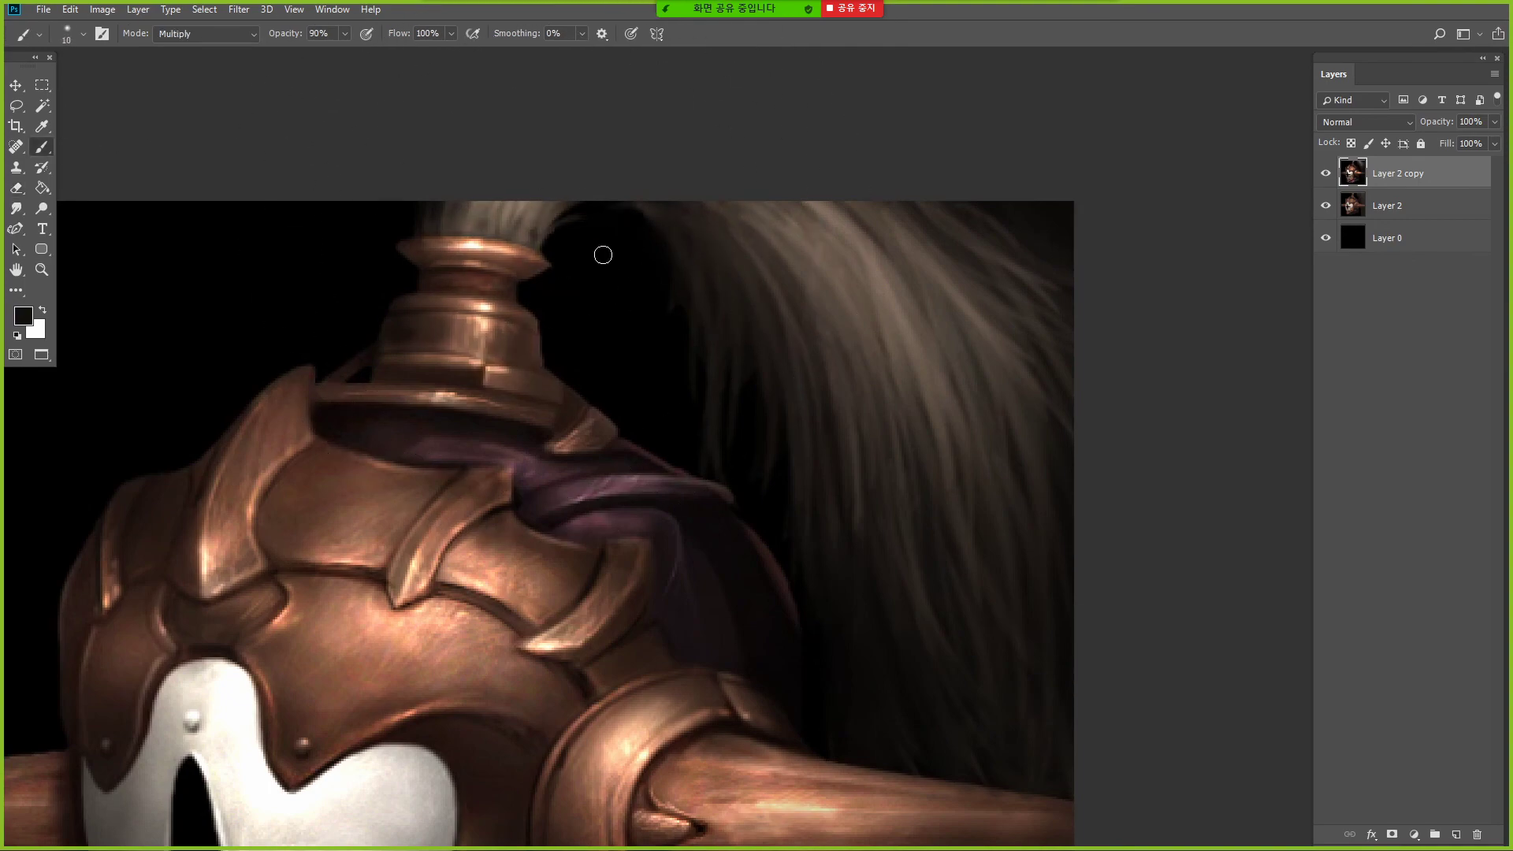
- Sharpen the helmet copy layer with Unsharp Mask at 52% amount, 0.7 pixel radius and threshold 0
{"action": "left_click", "coordinate": [41, 271]}
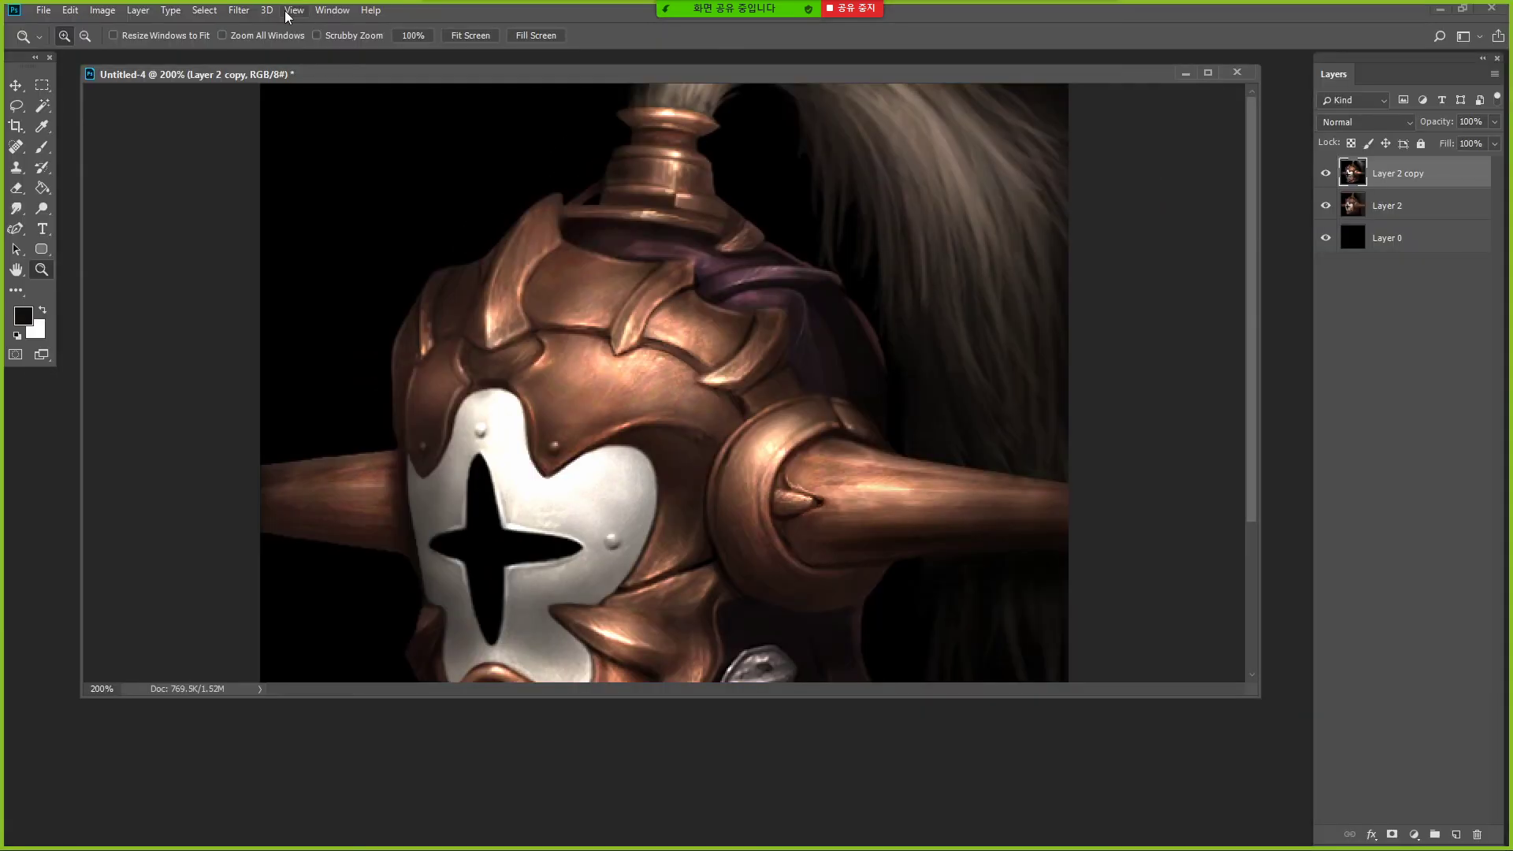
{"action": "left_click", "coordinate": [239, 9]}
{"action": "mouse_move", "coordinate": [394, 278]}
{"action": "left_click", "coordinate": [475, 352]}
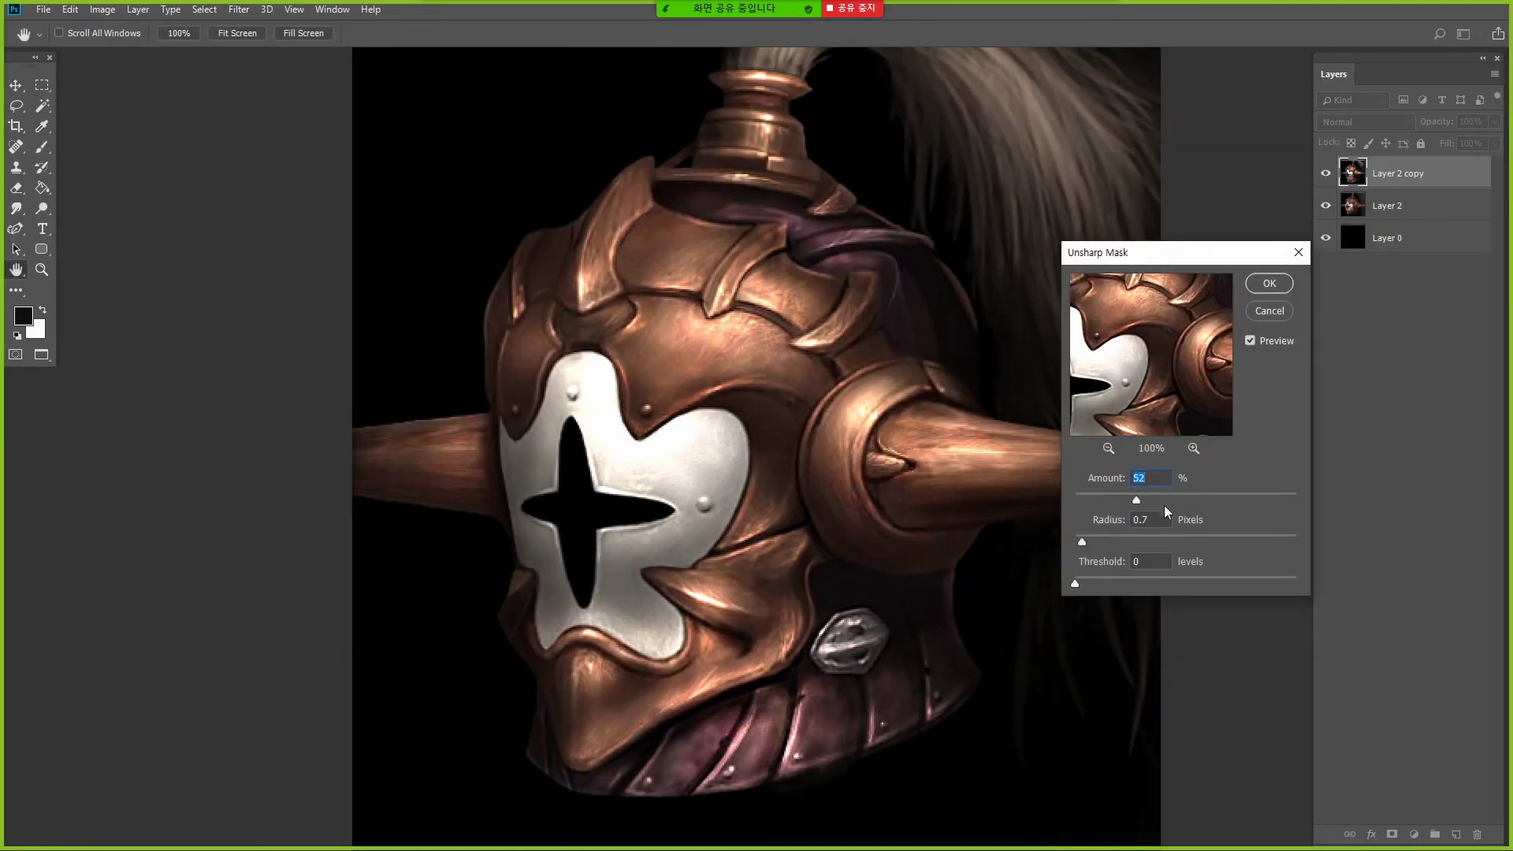
{"action": "left_click", "coordinate": [1276, 293]}
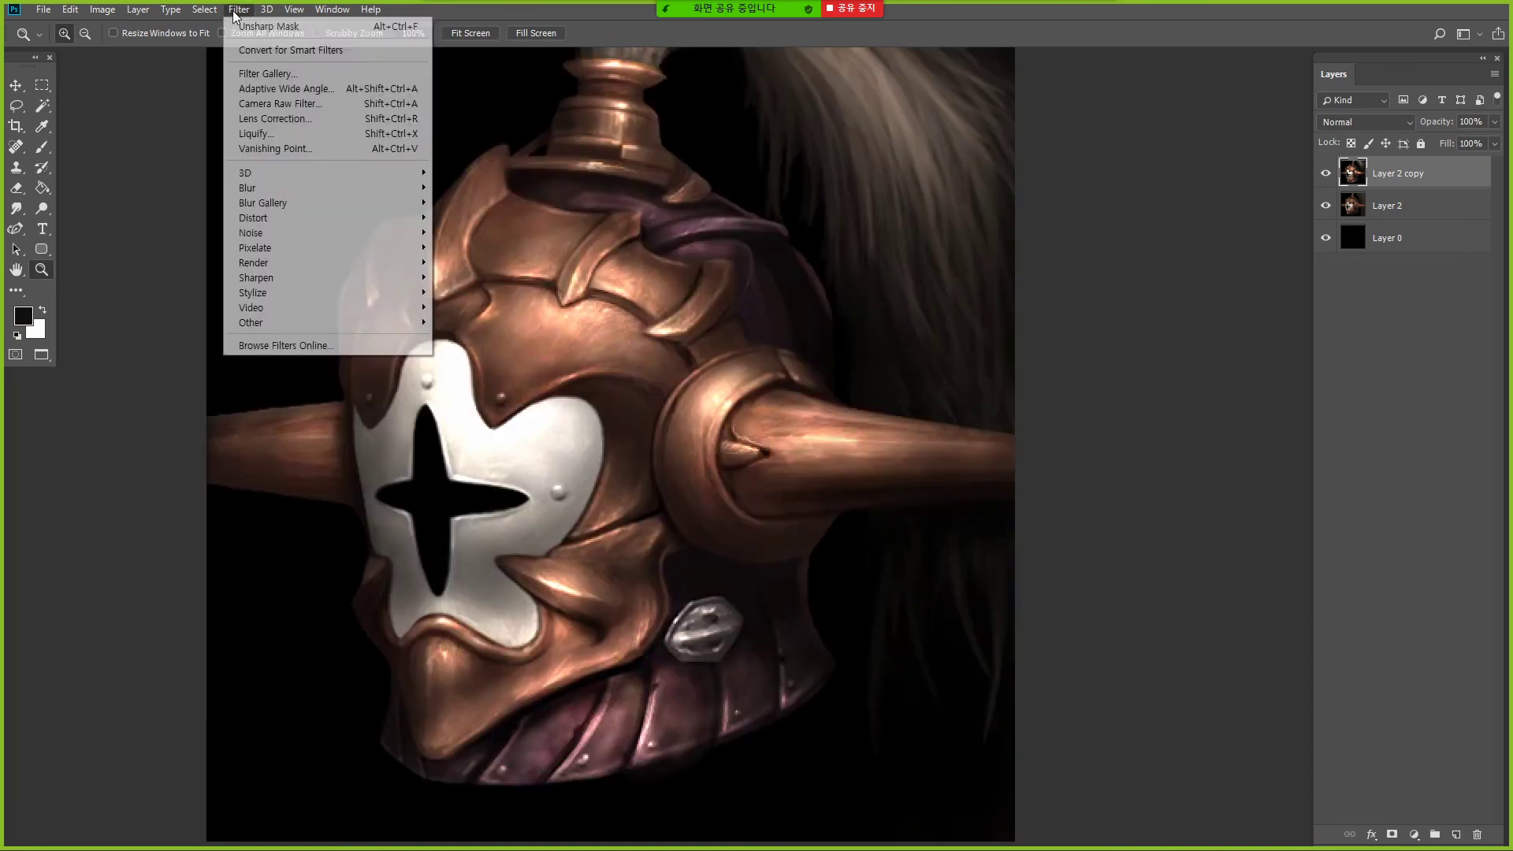
- Start a second Unsharp Mask pass on the helmet copy layer
{"action": "left_click", "coordinate": [268, 28]}
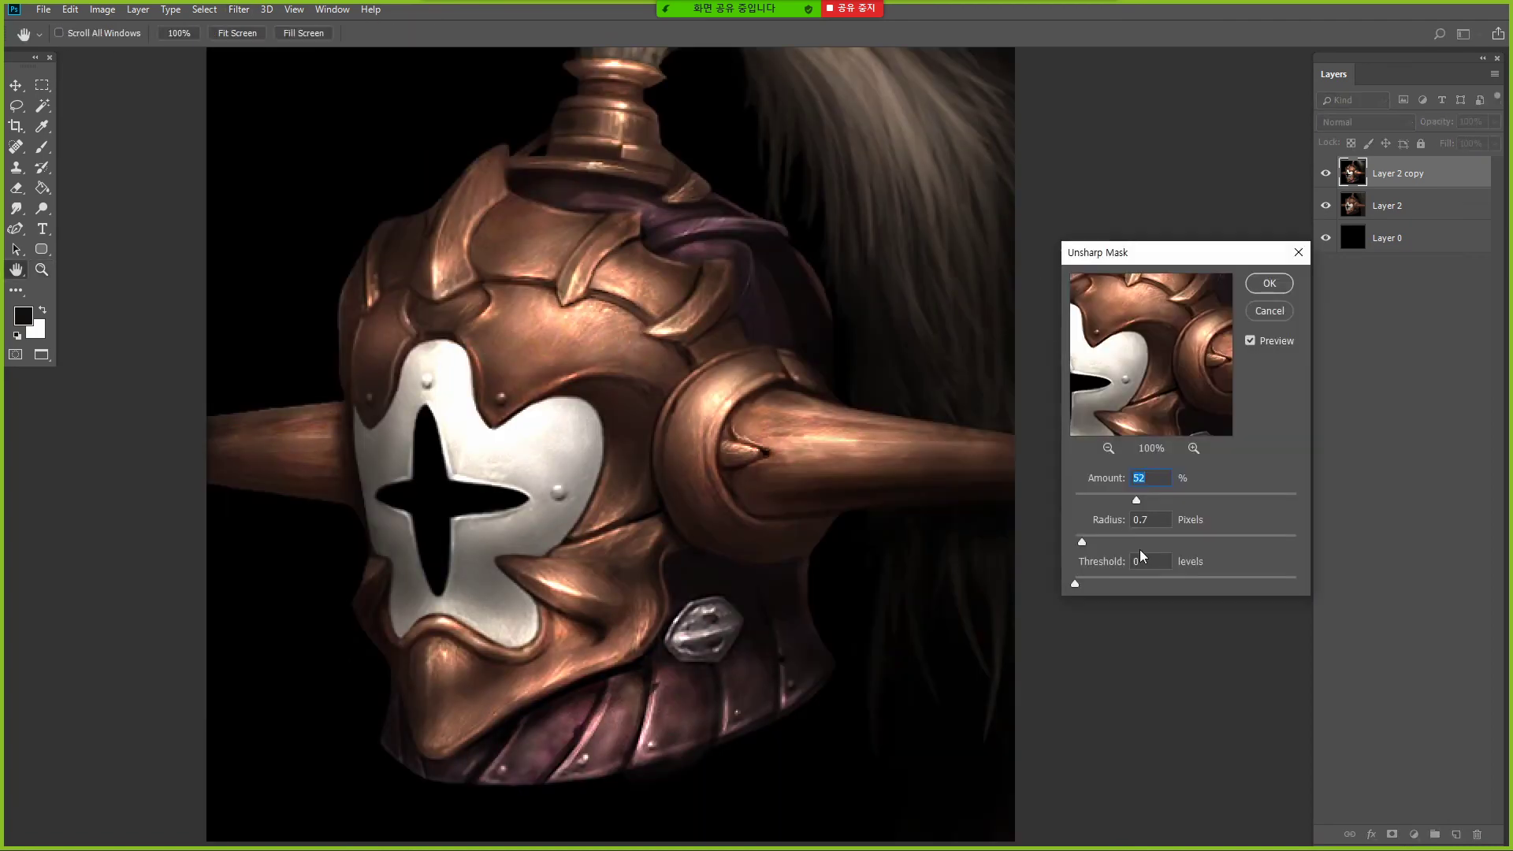